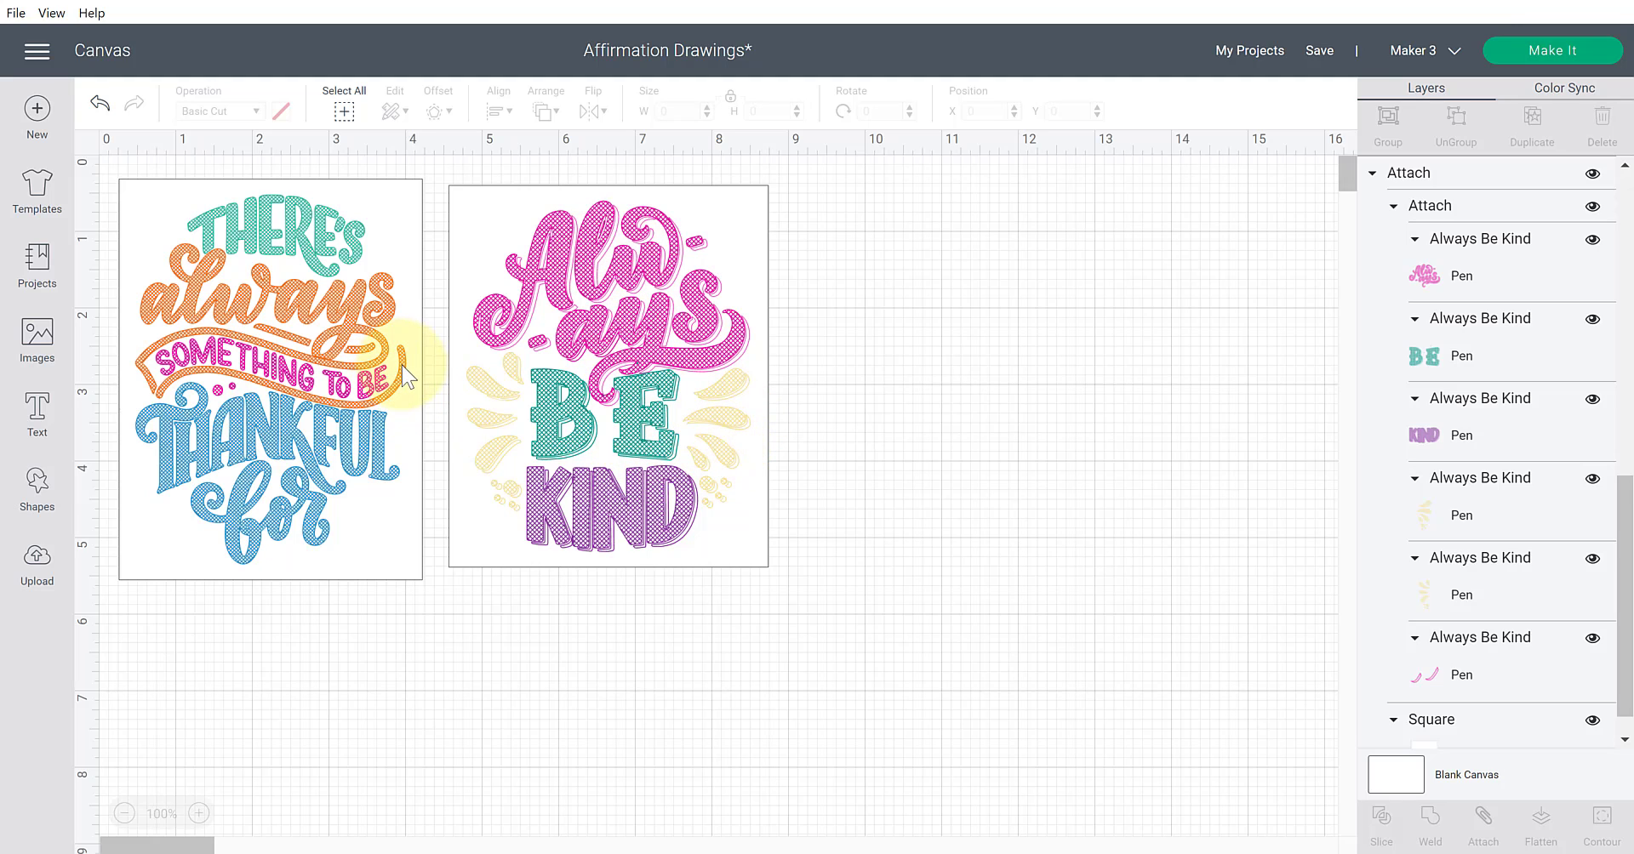
- Switch to the web browser and view the Free the SVG Master Course page
{"action": "left_click", "coordinate": [608, 404]}
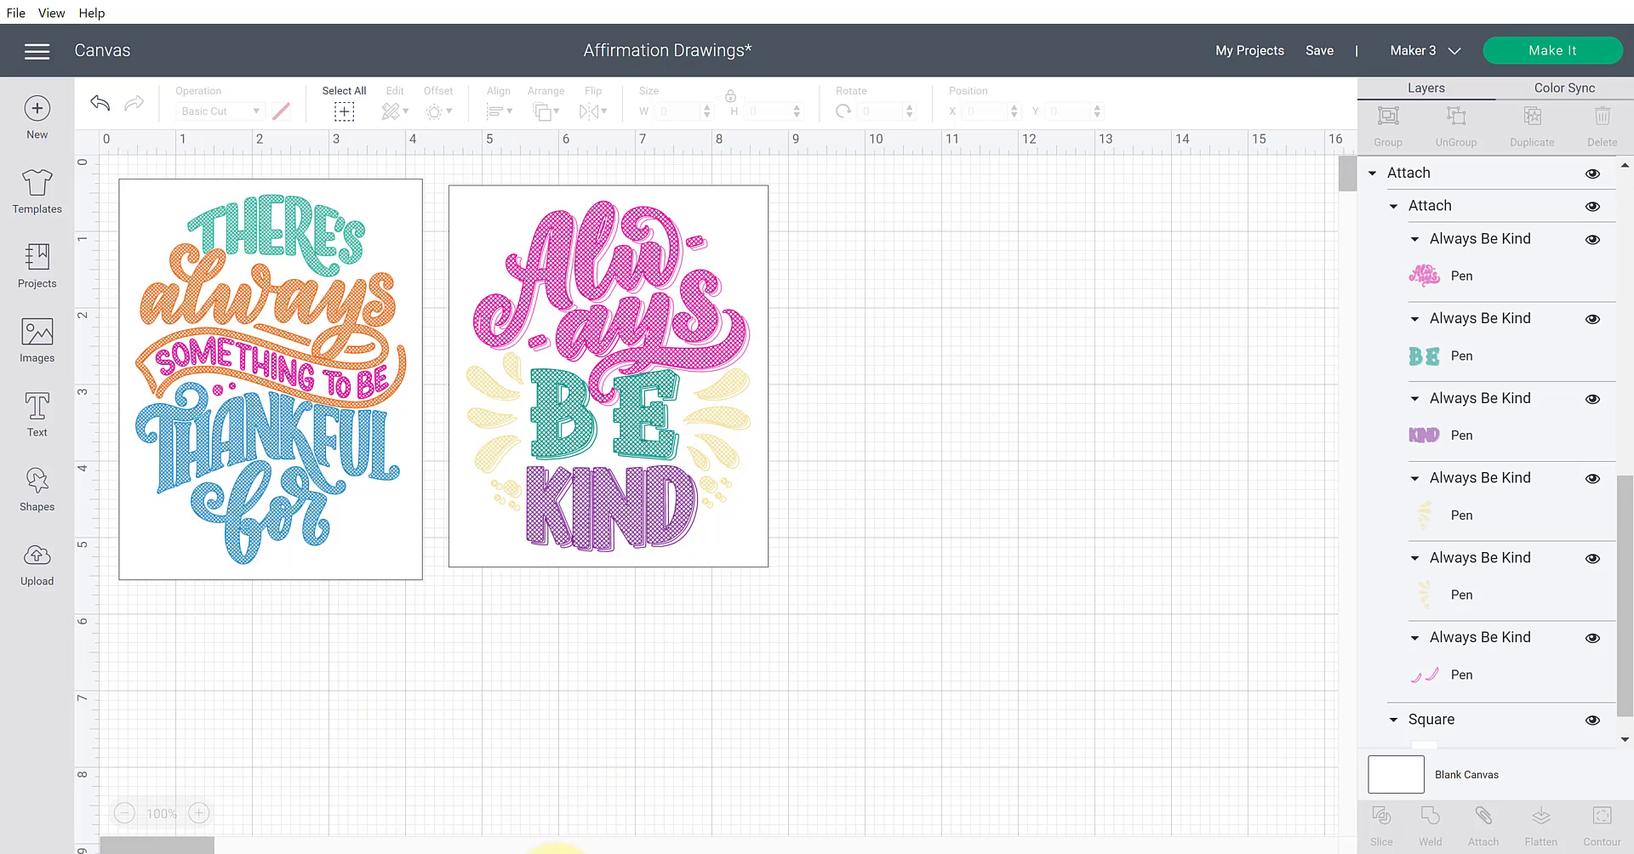
{"action": "left_click", "coordinate": [553, 851]}
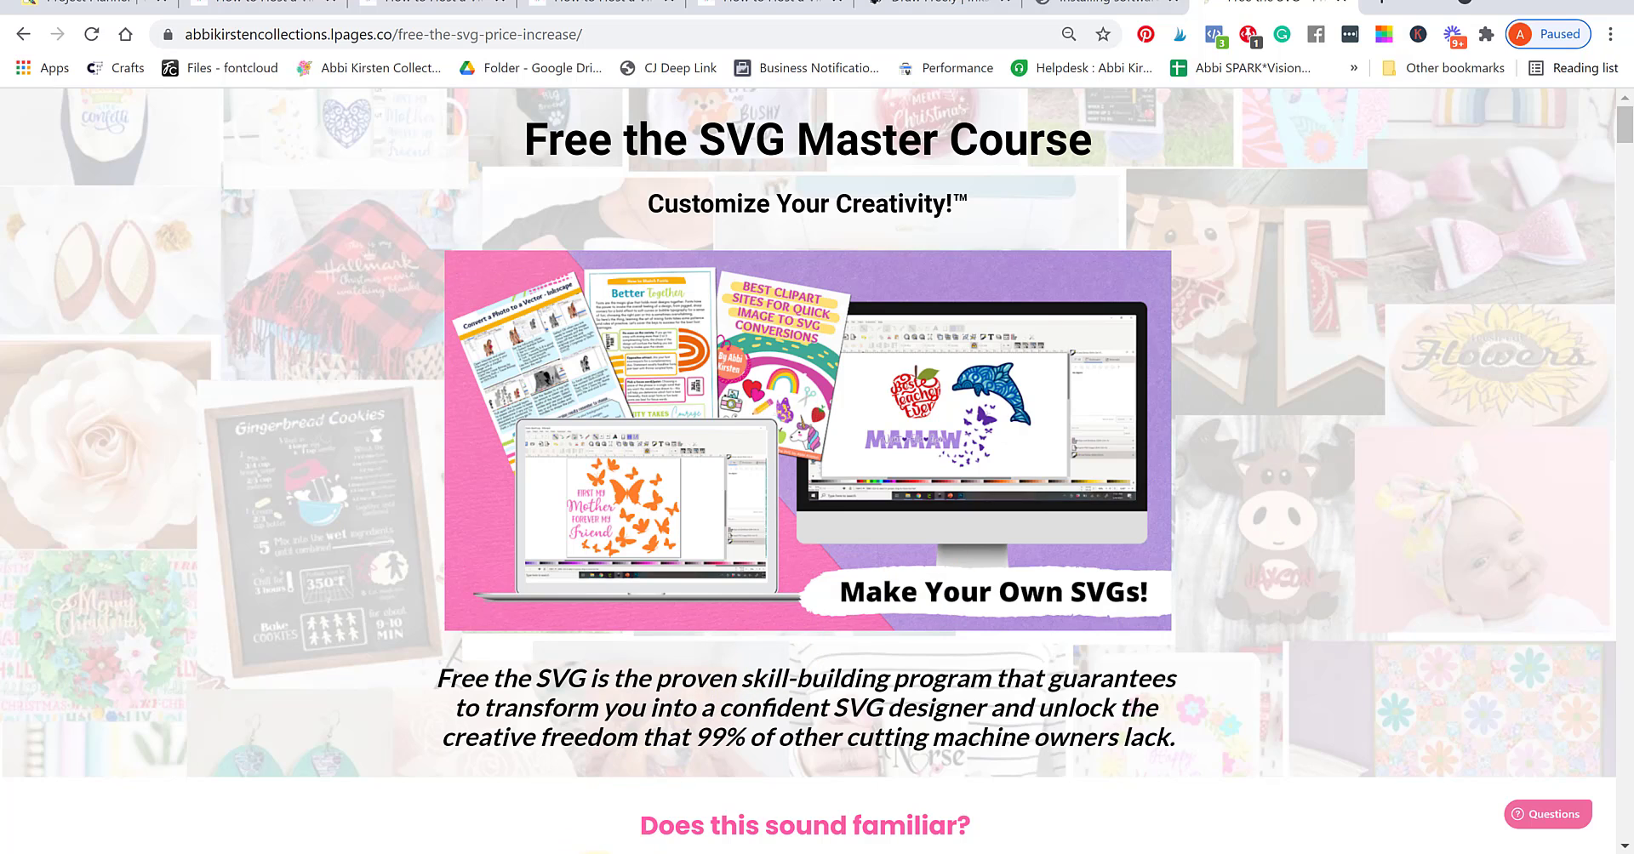
{"action": "left_click", "coordinate": [602, 851]}
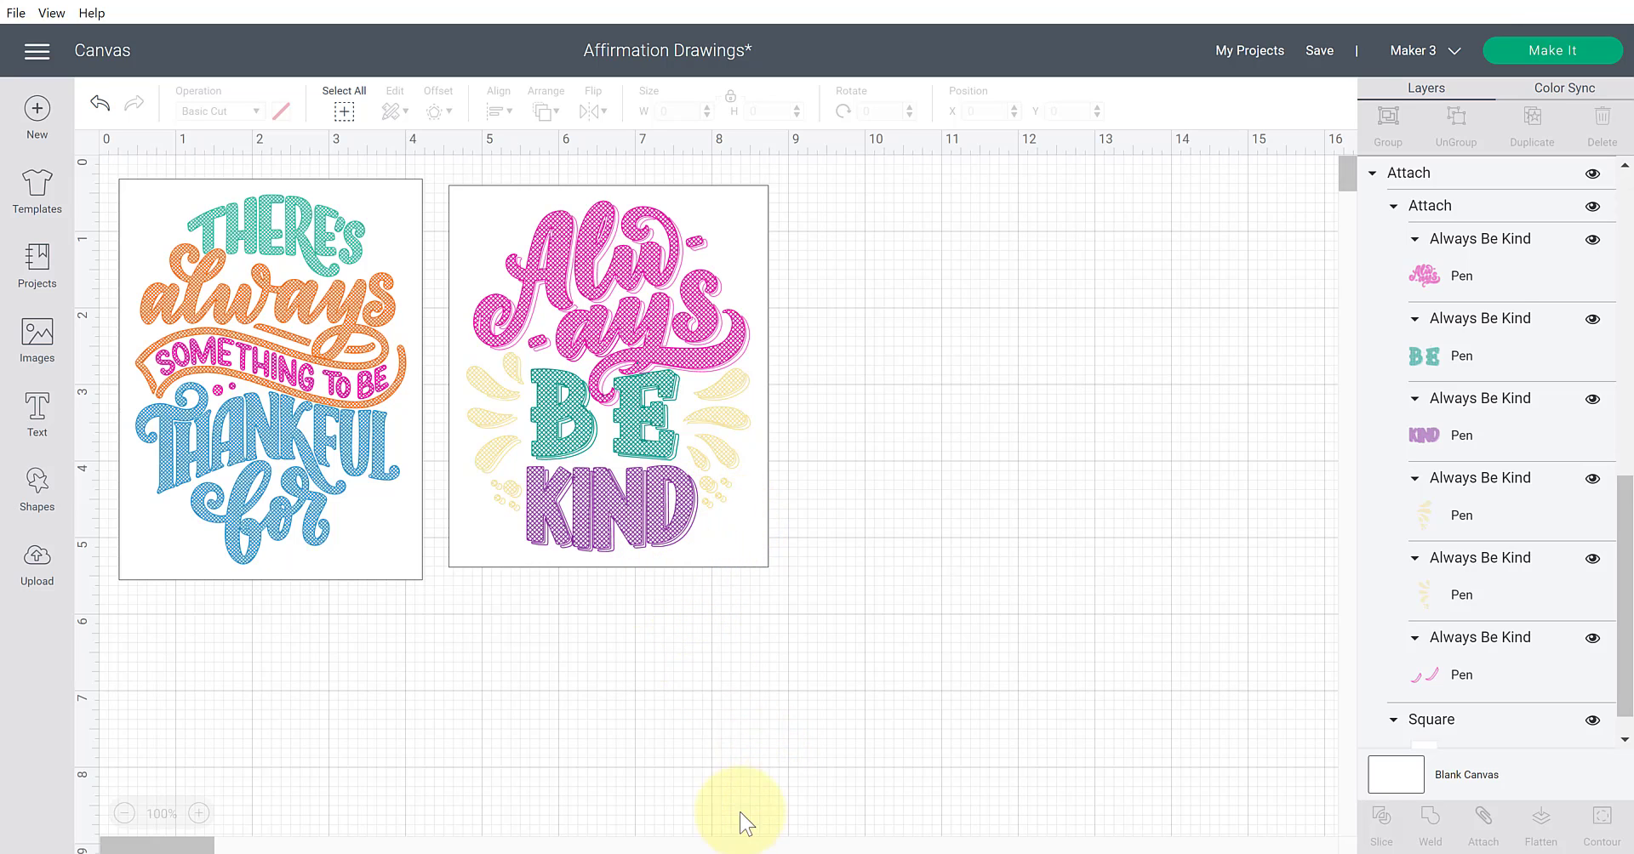
{"action": "left_click", "coordinate": [551, 852]}
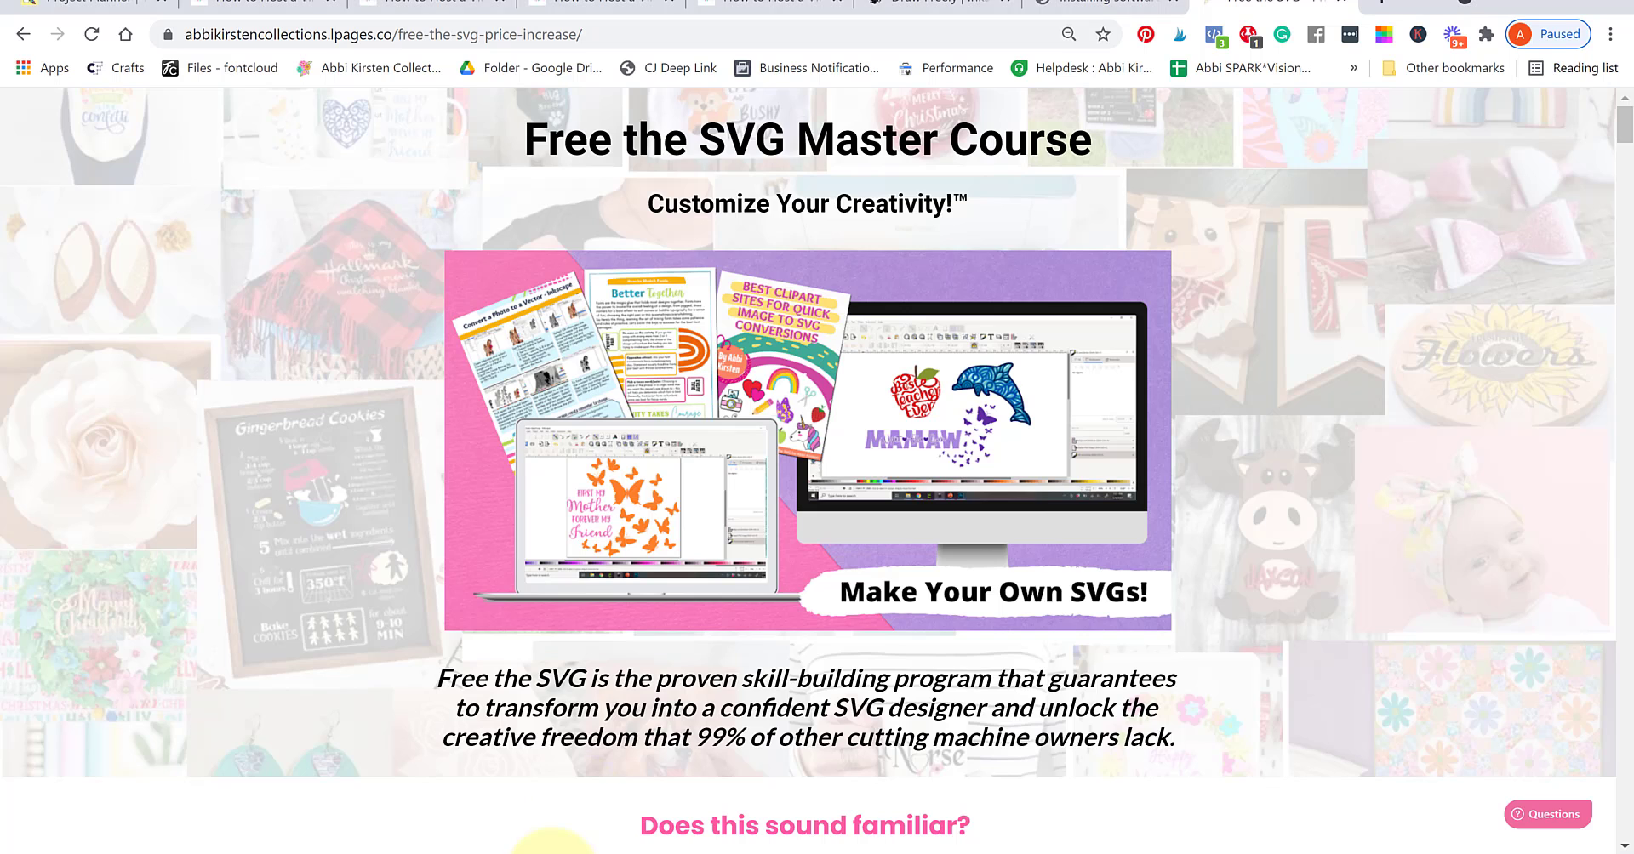
- View the Inkscape website and the EggBot installation instructions for Windows, and switch to the Inkscape document with the Always Be Kind design
{"action": "left_click", "coordinate": [893, 5]}
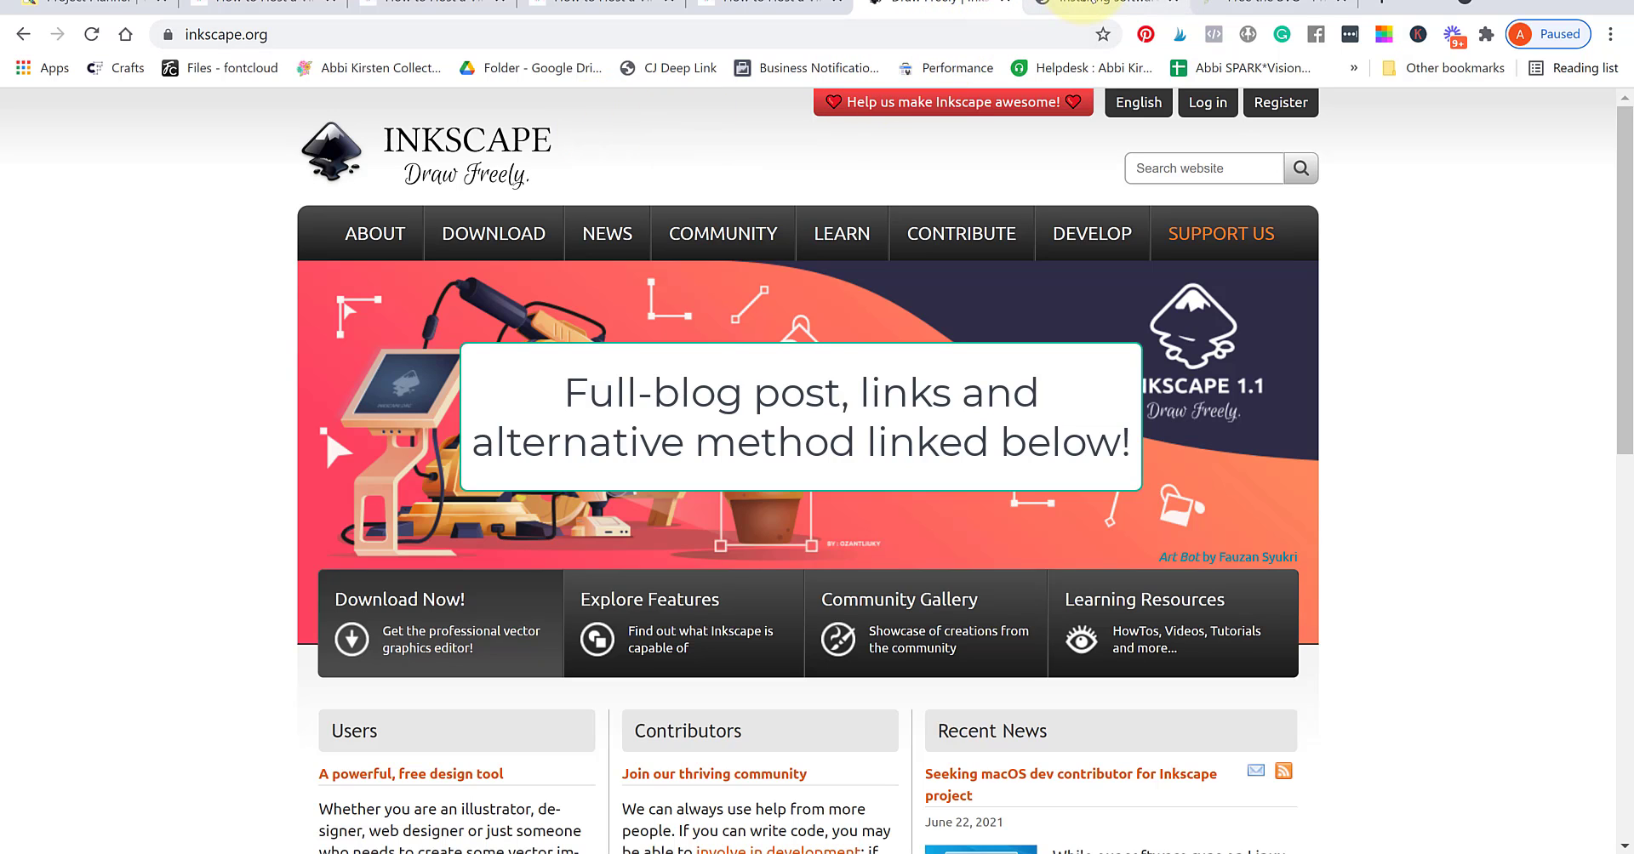
{"action": "left_click", "coordinate": [1068, 4]}
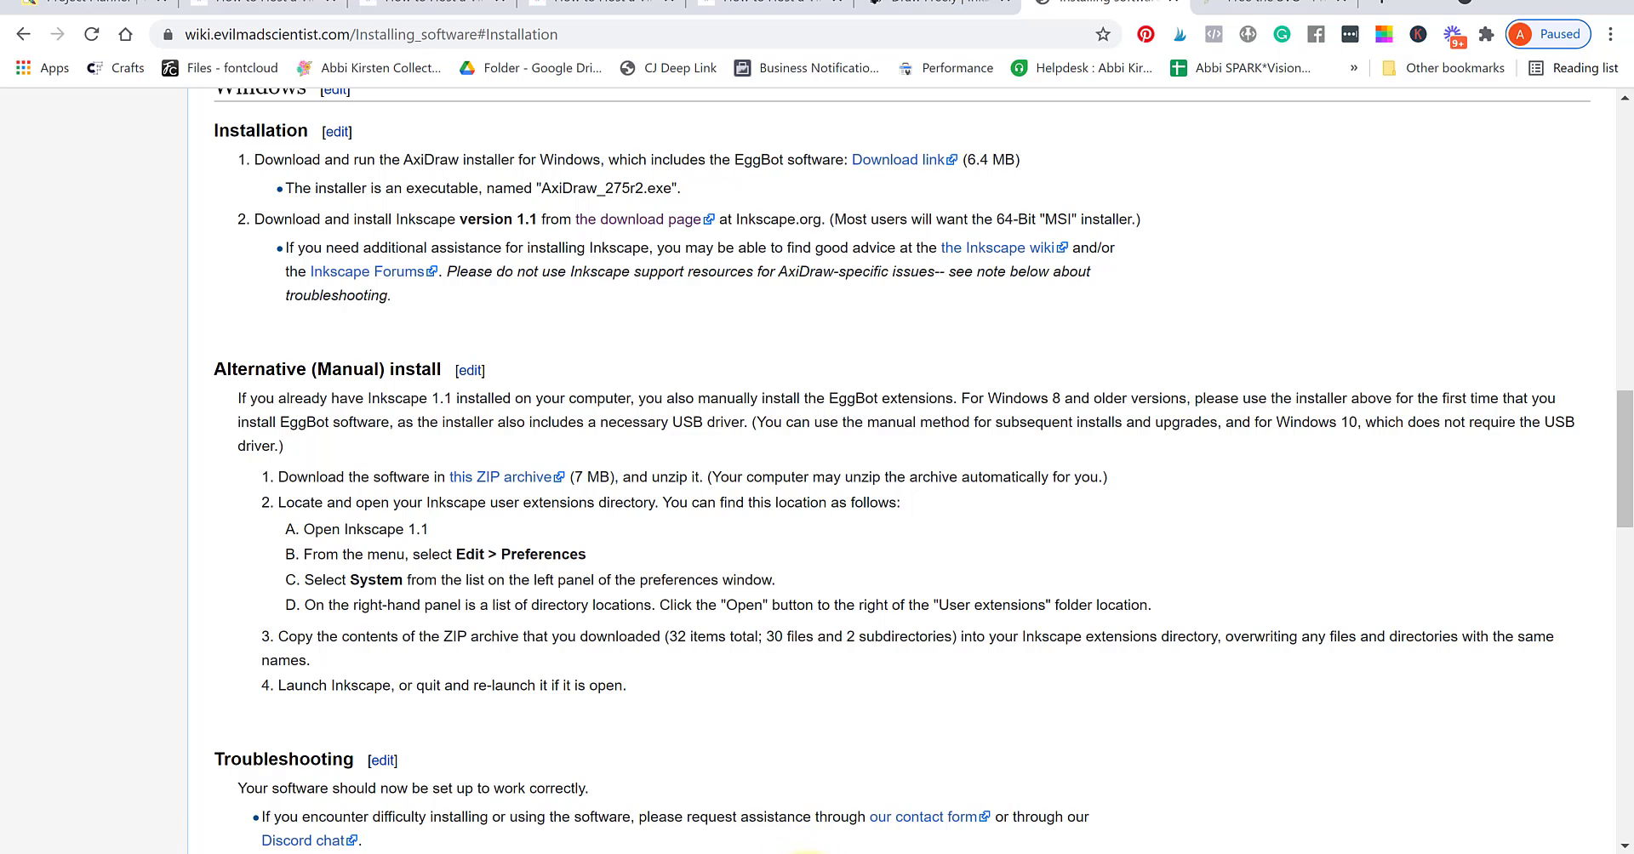
{"action": "mouse_move", "coordinate": [815, 851]}
{"action": "left_click", "coordinate": [953, 789]}
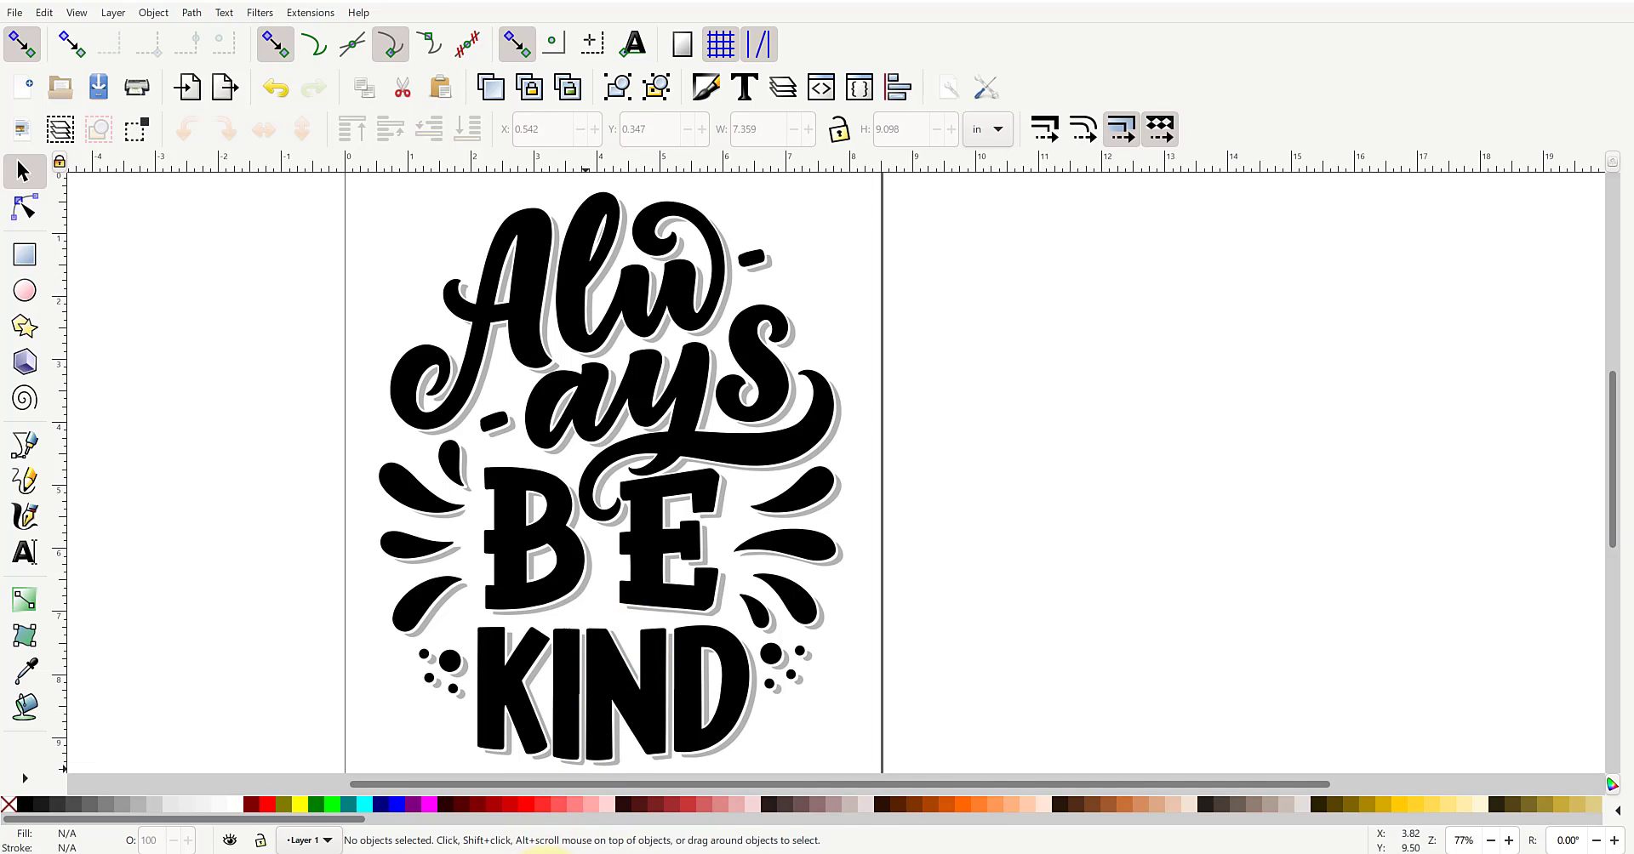
- Switch to the web browser and open freepik.com in a new tab
{"action": "left_click", "coordinate": [552, 851]}
{"action": "left_click", "coordinate": [1381, 3]}
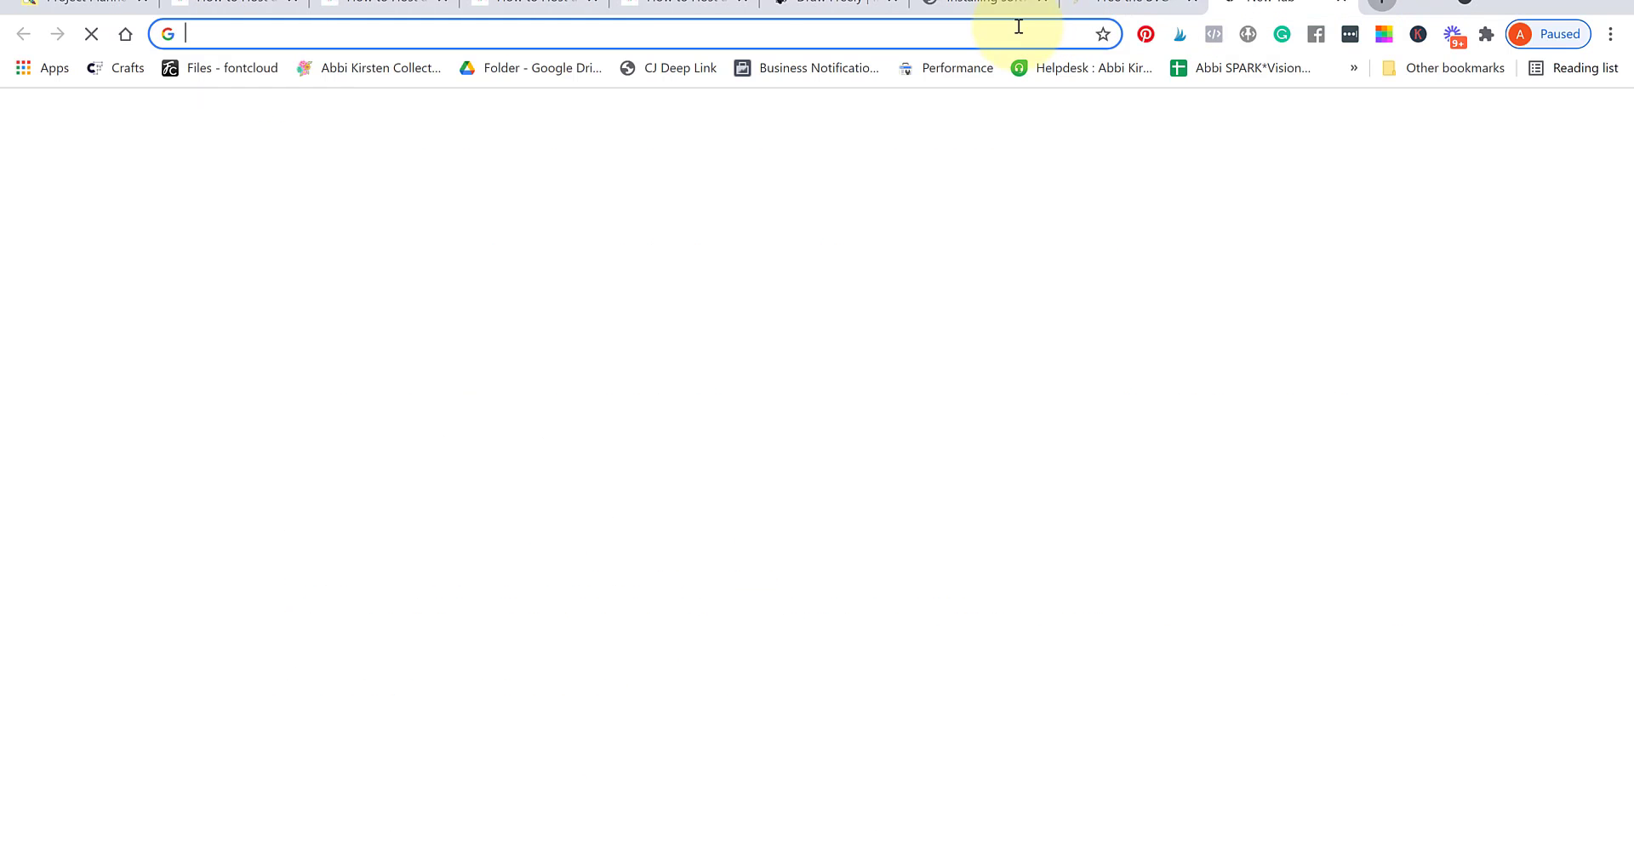
{"action": "left_click", "coordinate": [994, 32]}
{"action": "type", "text": "freepik.com"}
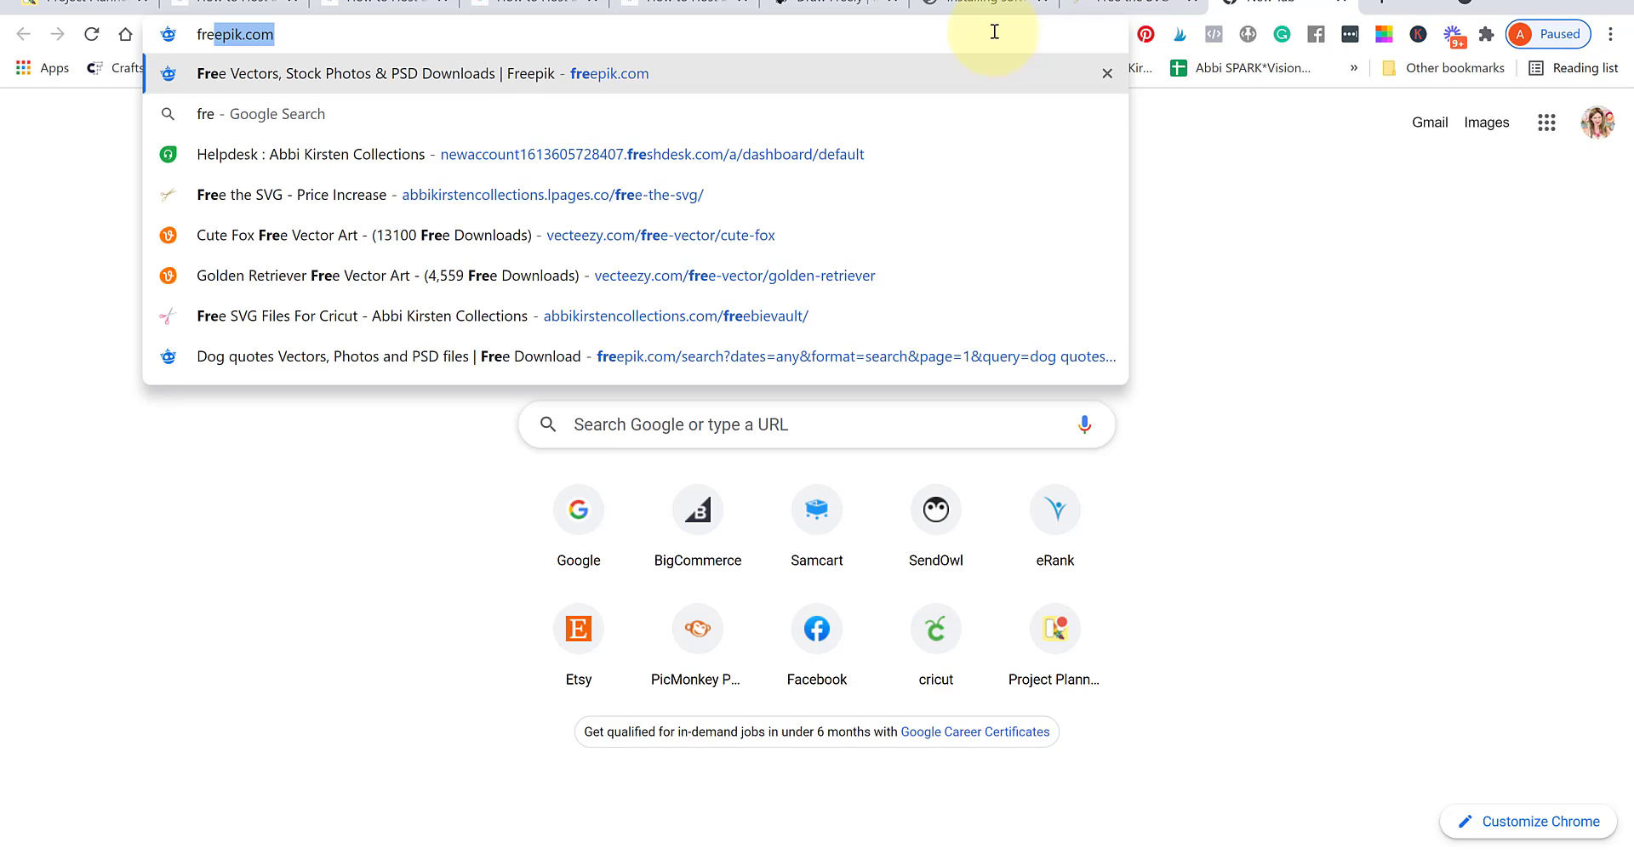
{"action": "key", "text": "Return"}
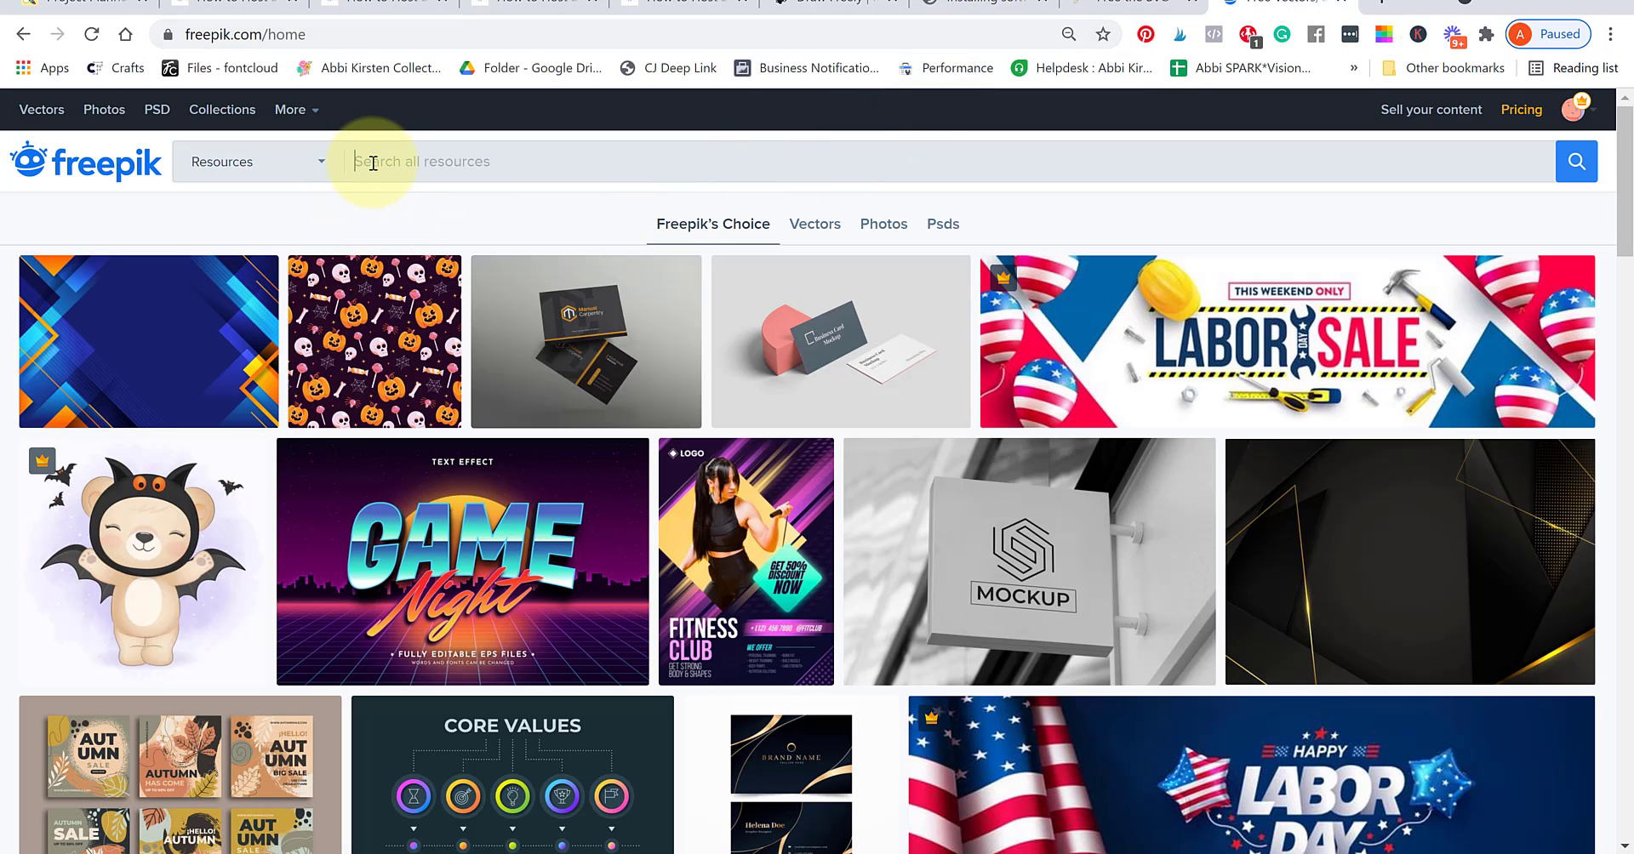
- Search all Freepik resources for "quotes"
{"action": "type", "text": "qu"}
{"action": "key", "text": "BackSpace"}
{"action": "key", "text": "BackSpace"}
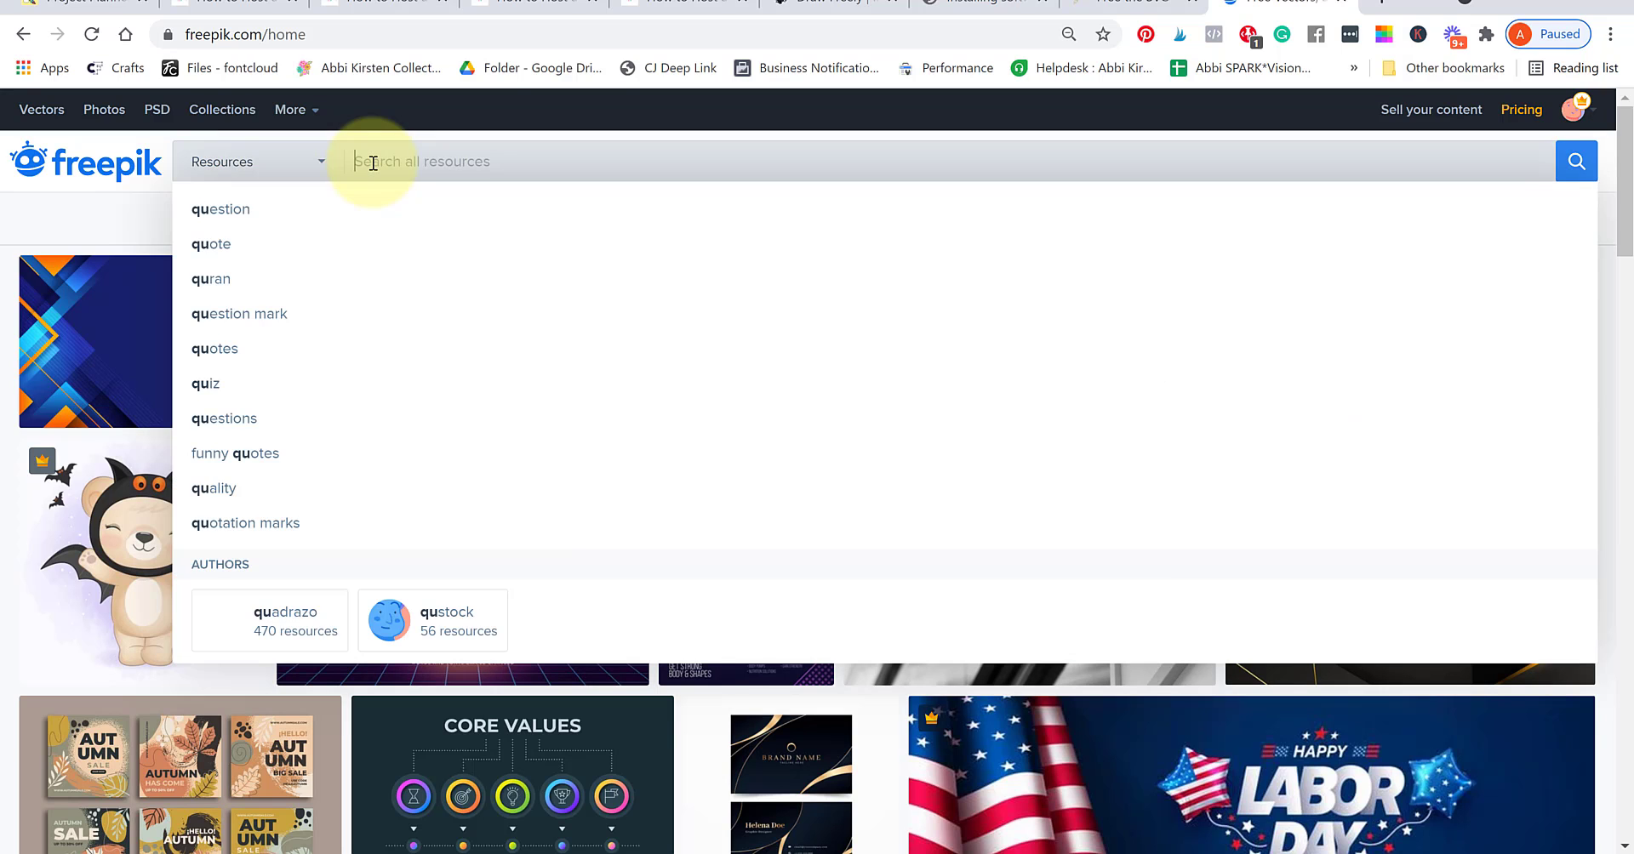
{"action": "type", "text": "quotes"}
{"action": "key", "text": "Return"}
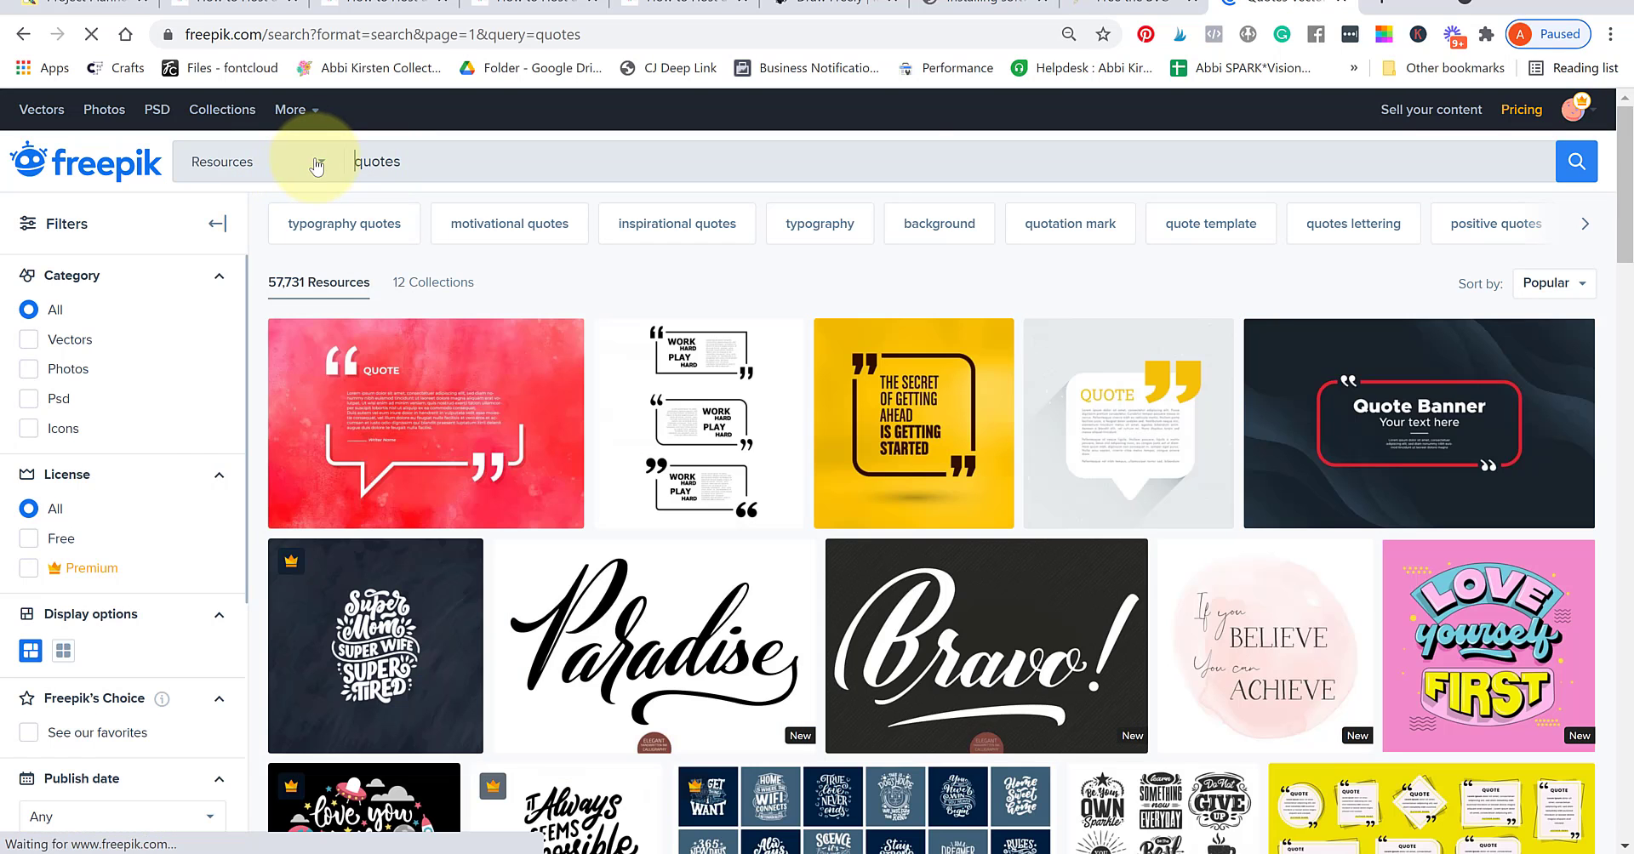
- Limit the quotes search to vectors and open the Set of motivational quotes premium vector
{"action": "left_click", "coordinate": [317, 161]}
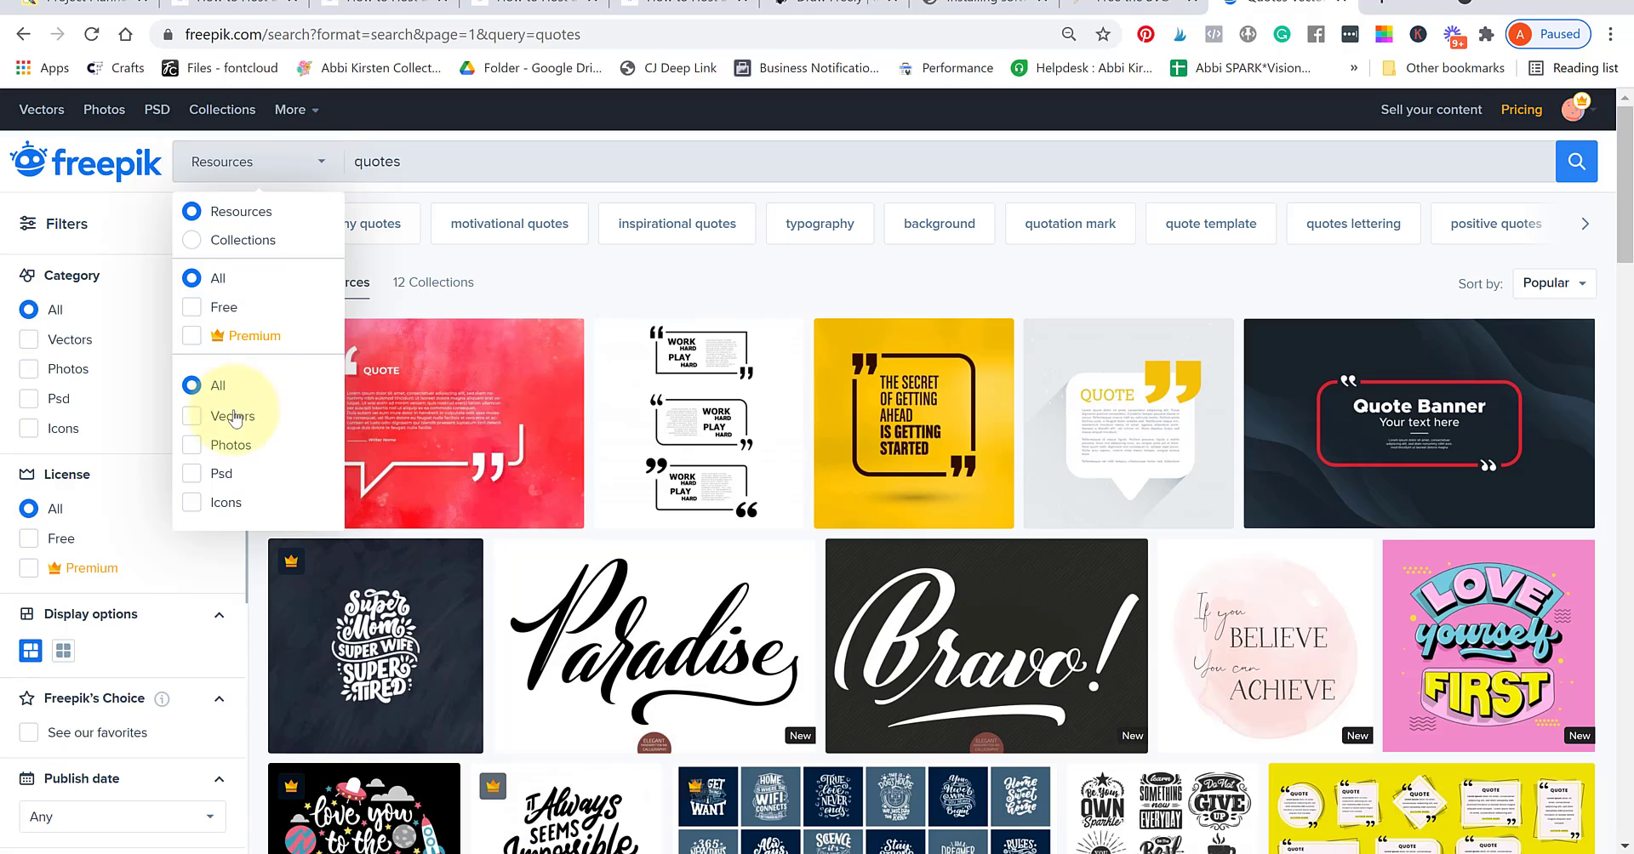
{"action": "left_click", "coordinate": [205, 416]}
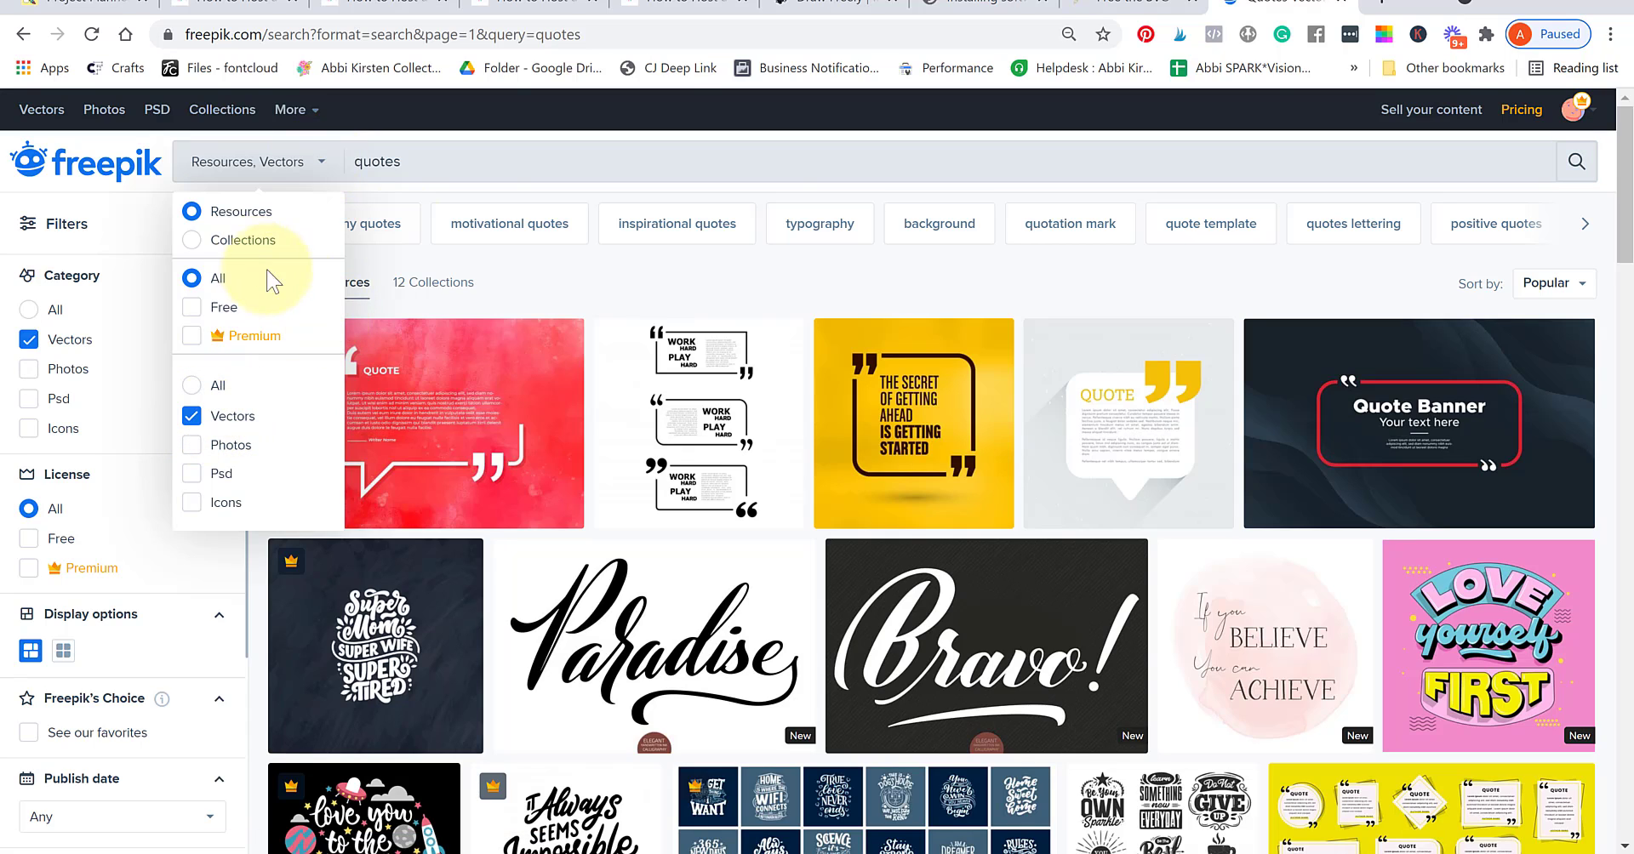
{"action": "left_click", "coordinate": [1583, 166]}
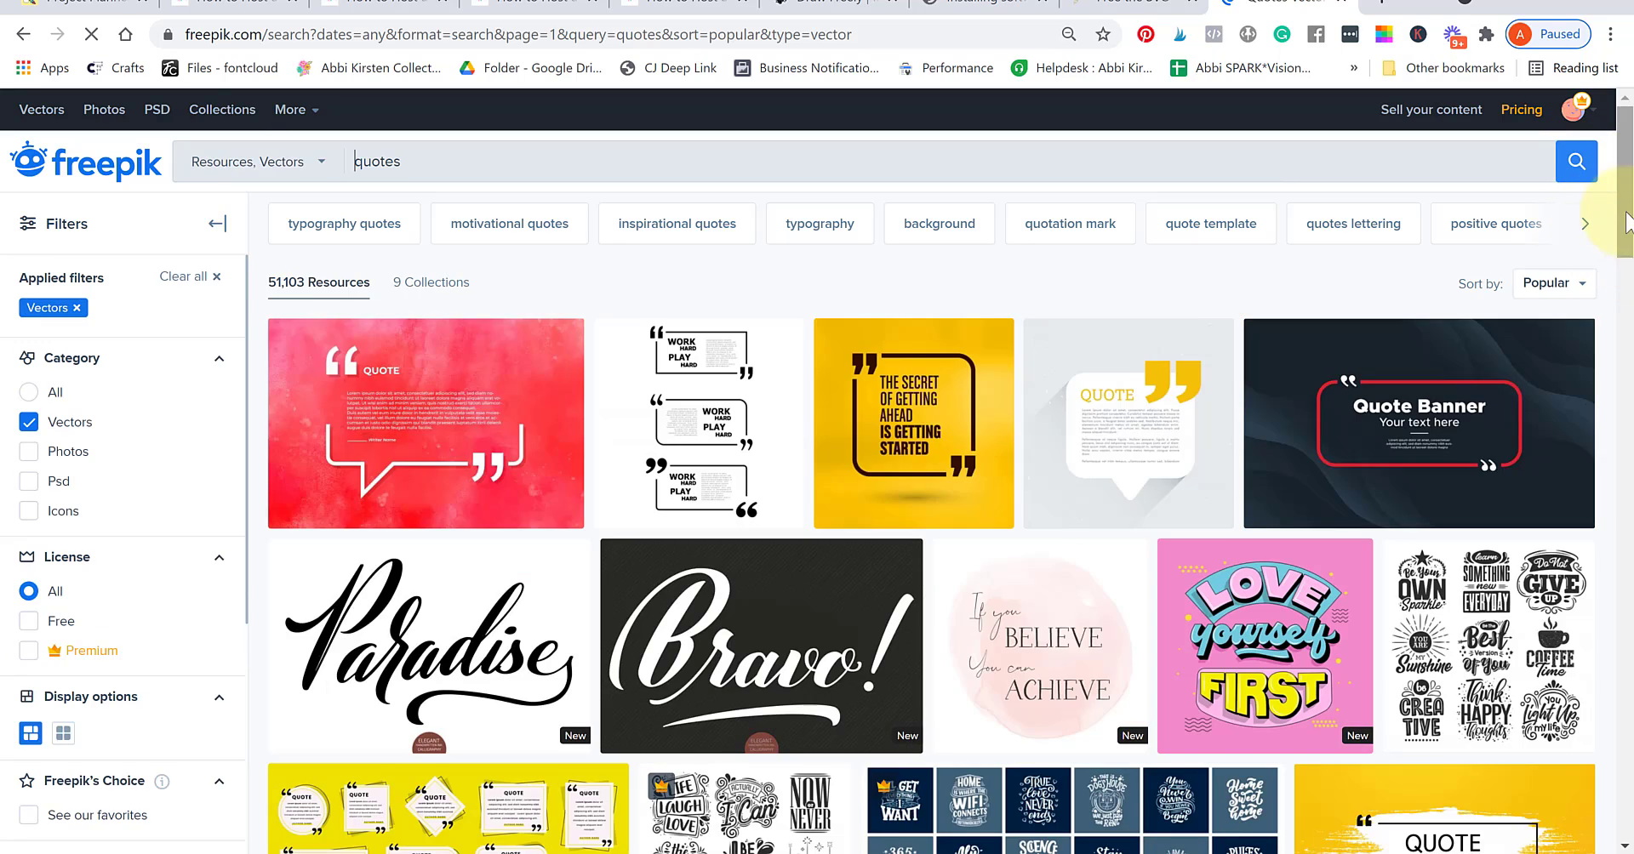
{"action": "scroll", "coordinate": [1627, 223], "scroll_direction": "down", "scroll_amount": 5}
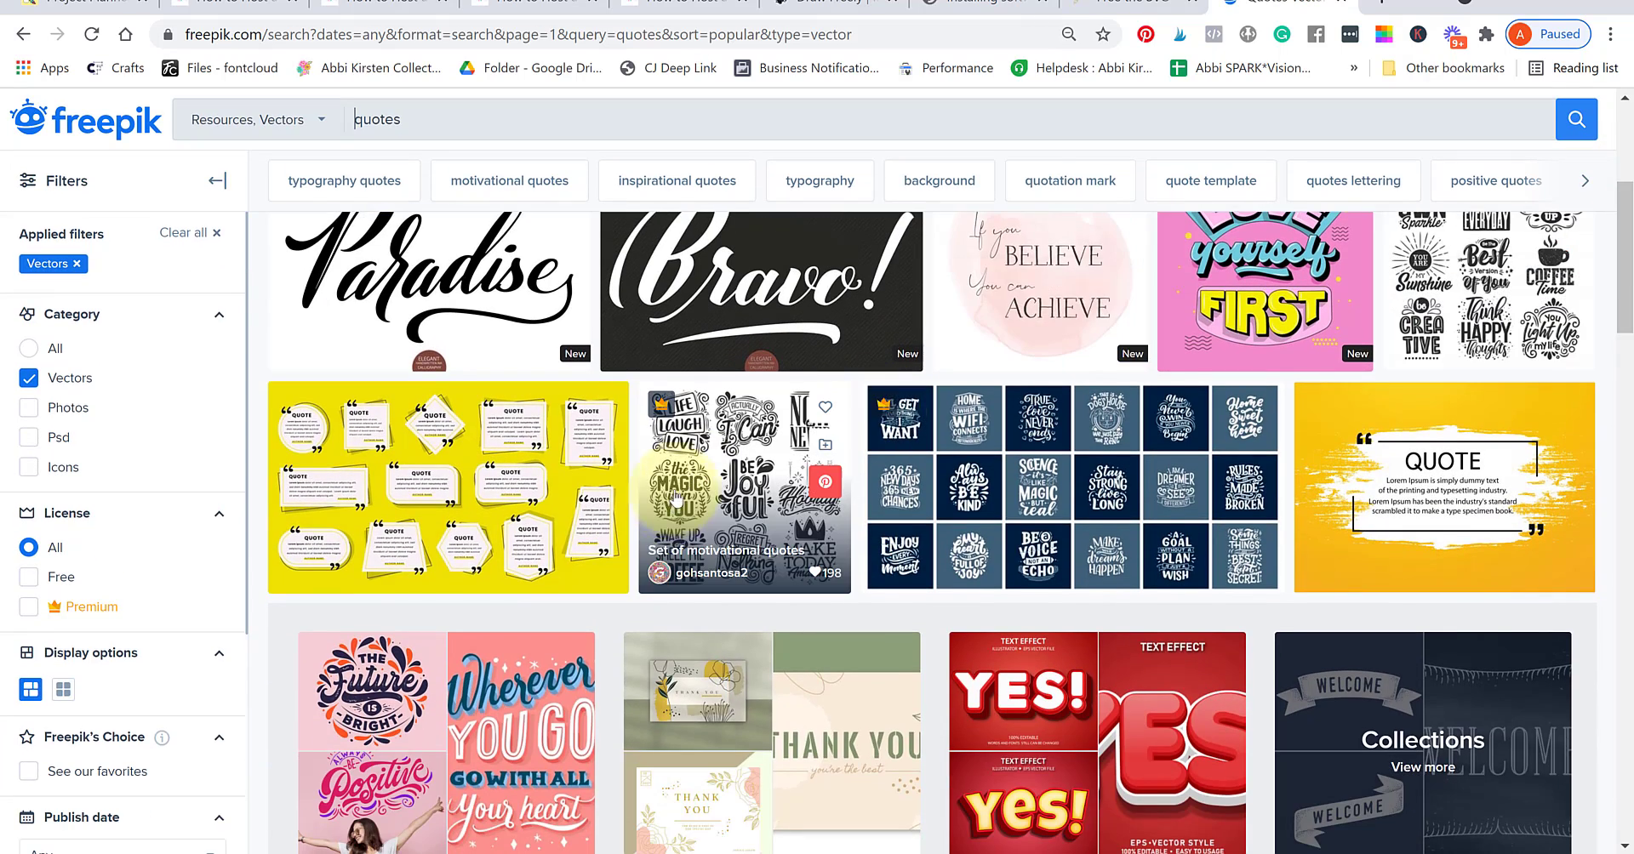
{"action": "left_click", "coordinate": [719, 478]}
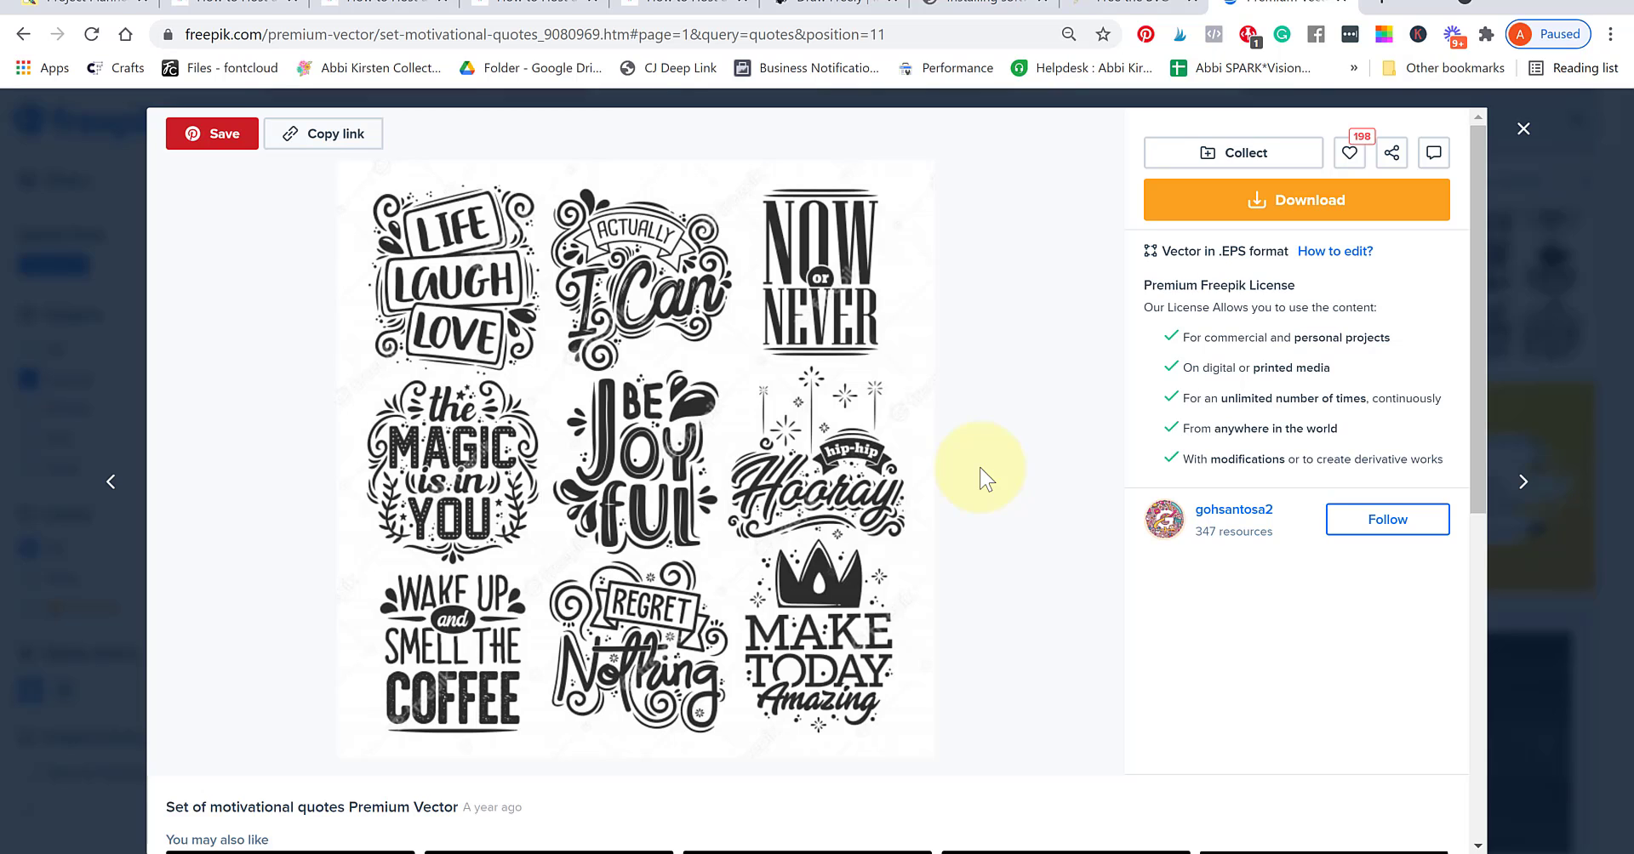
- Switch to the Inkscape document and select all paths of the Always Be Kind design
{"action": "mouse_move", "coordinate": [815, 851]}
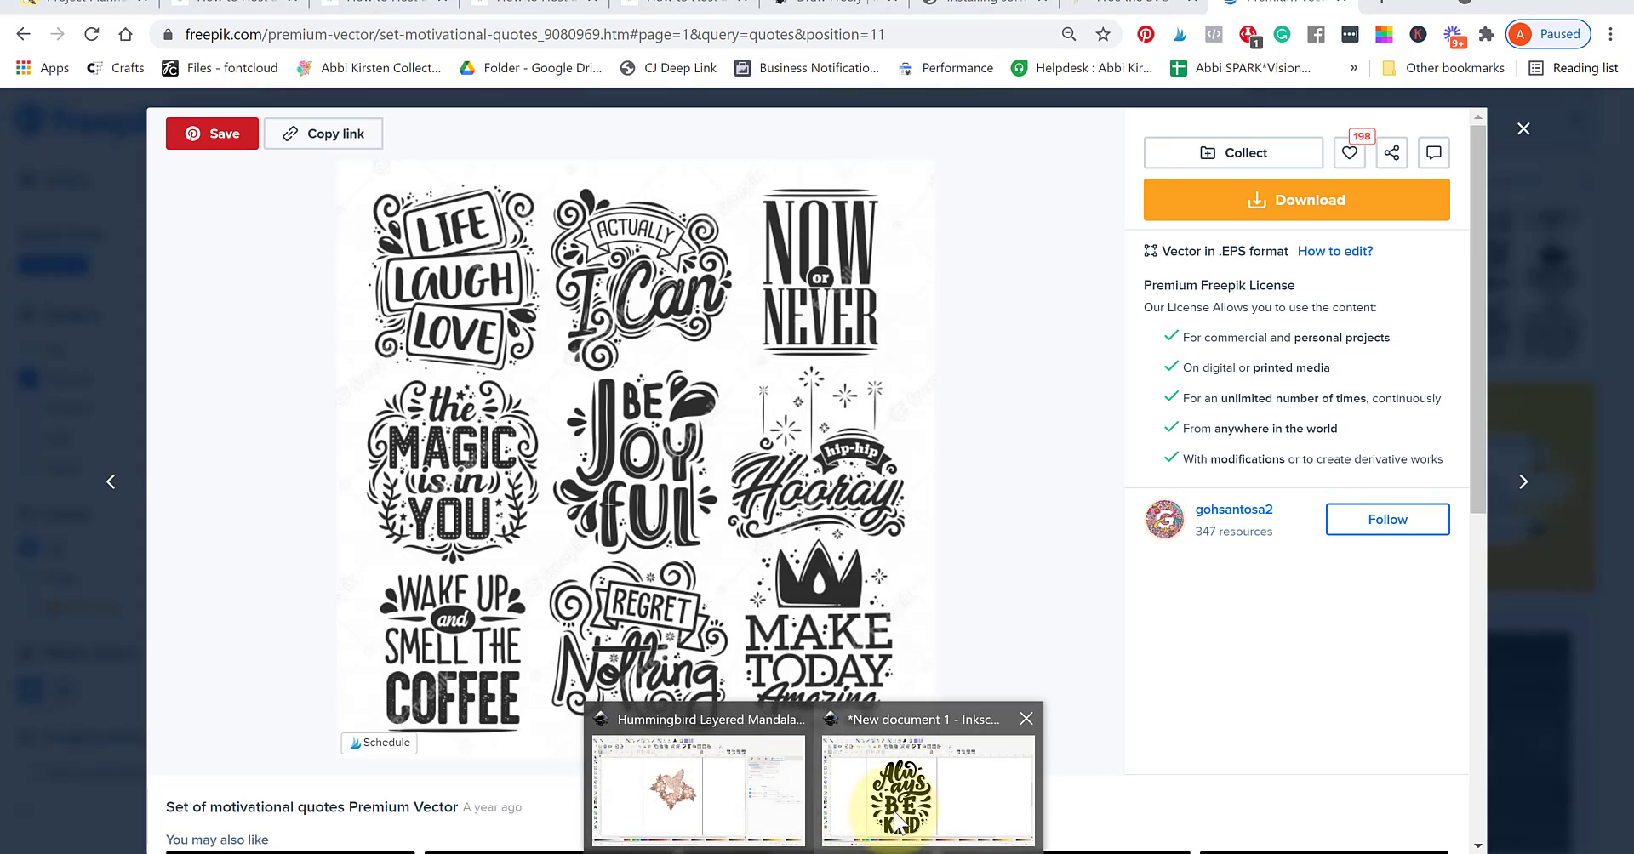
{"action": "left_click", "coordinate": [905, 777]}
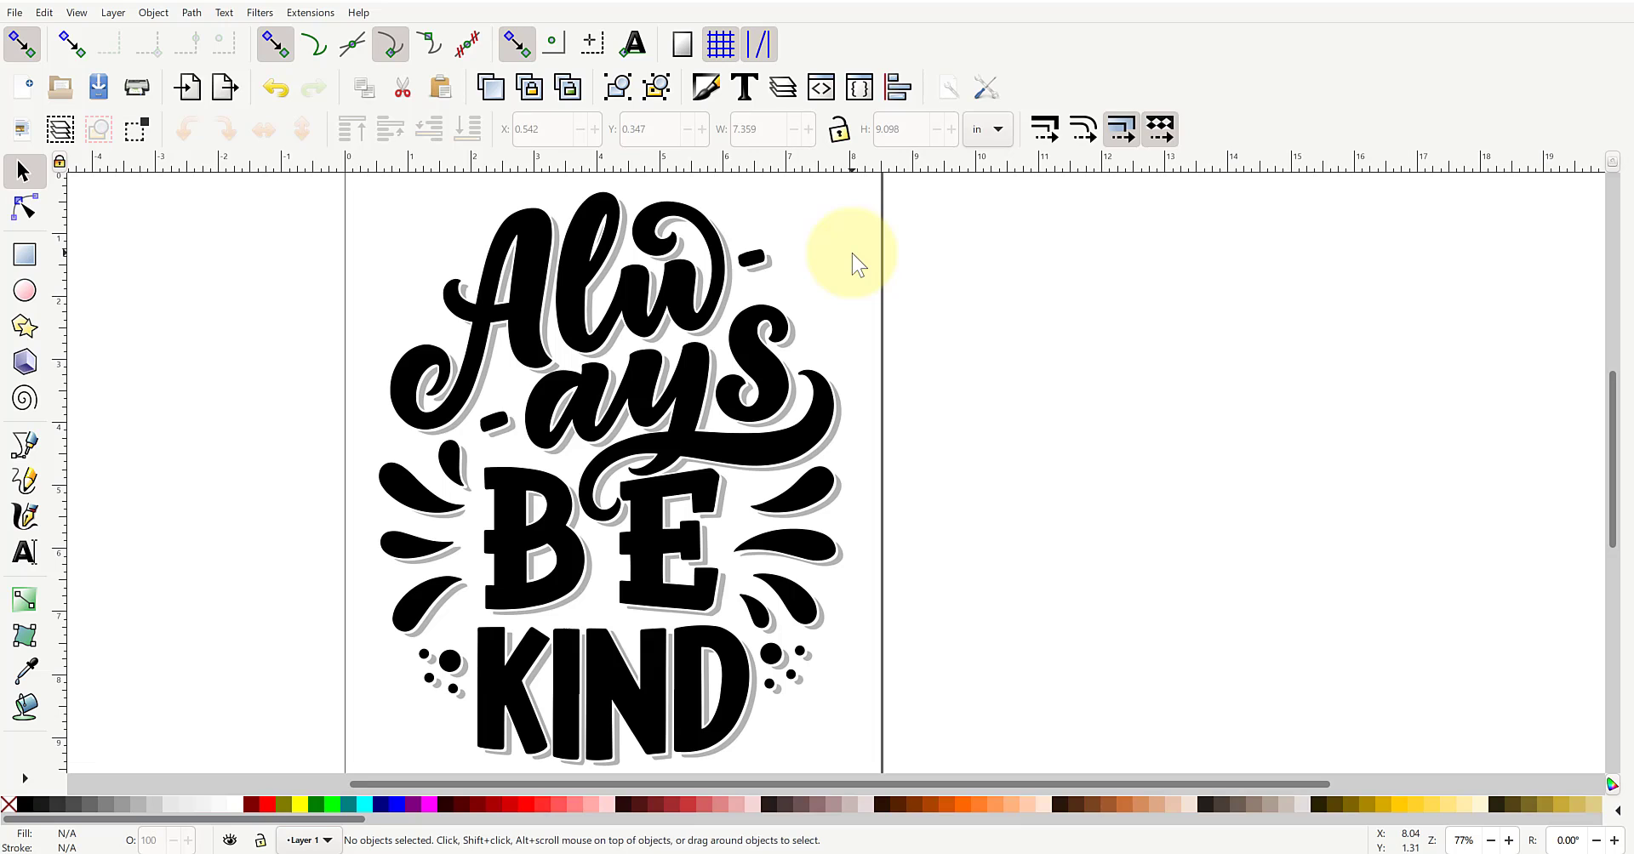
{"action": "left_click", "coordinate": [529, 317]}
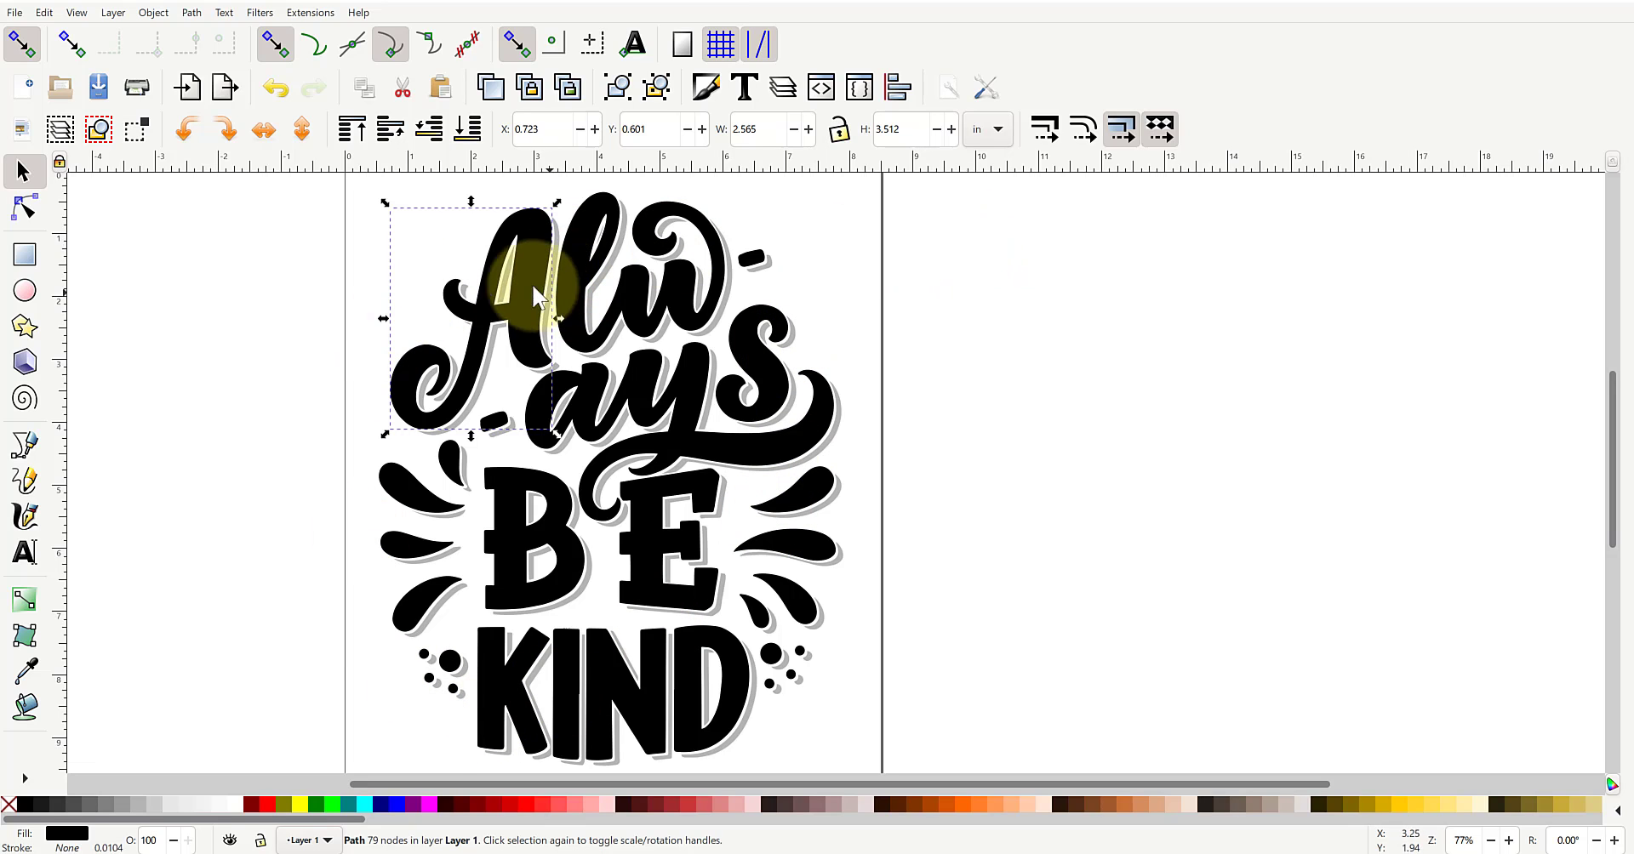
{"action": "scroll", "coordinate": [325, 309], "scroll_direction": "down", "scroll_amount": 3}
{"action": "left_click_drag", "start_coordinate": [277, 234], "coordinate": [555, 541]}
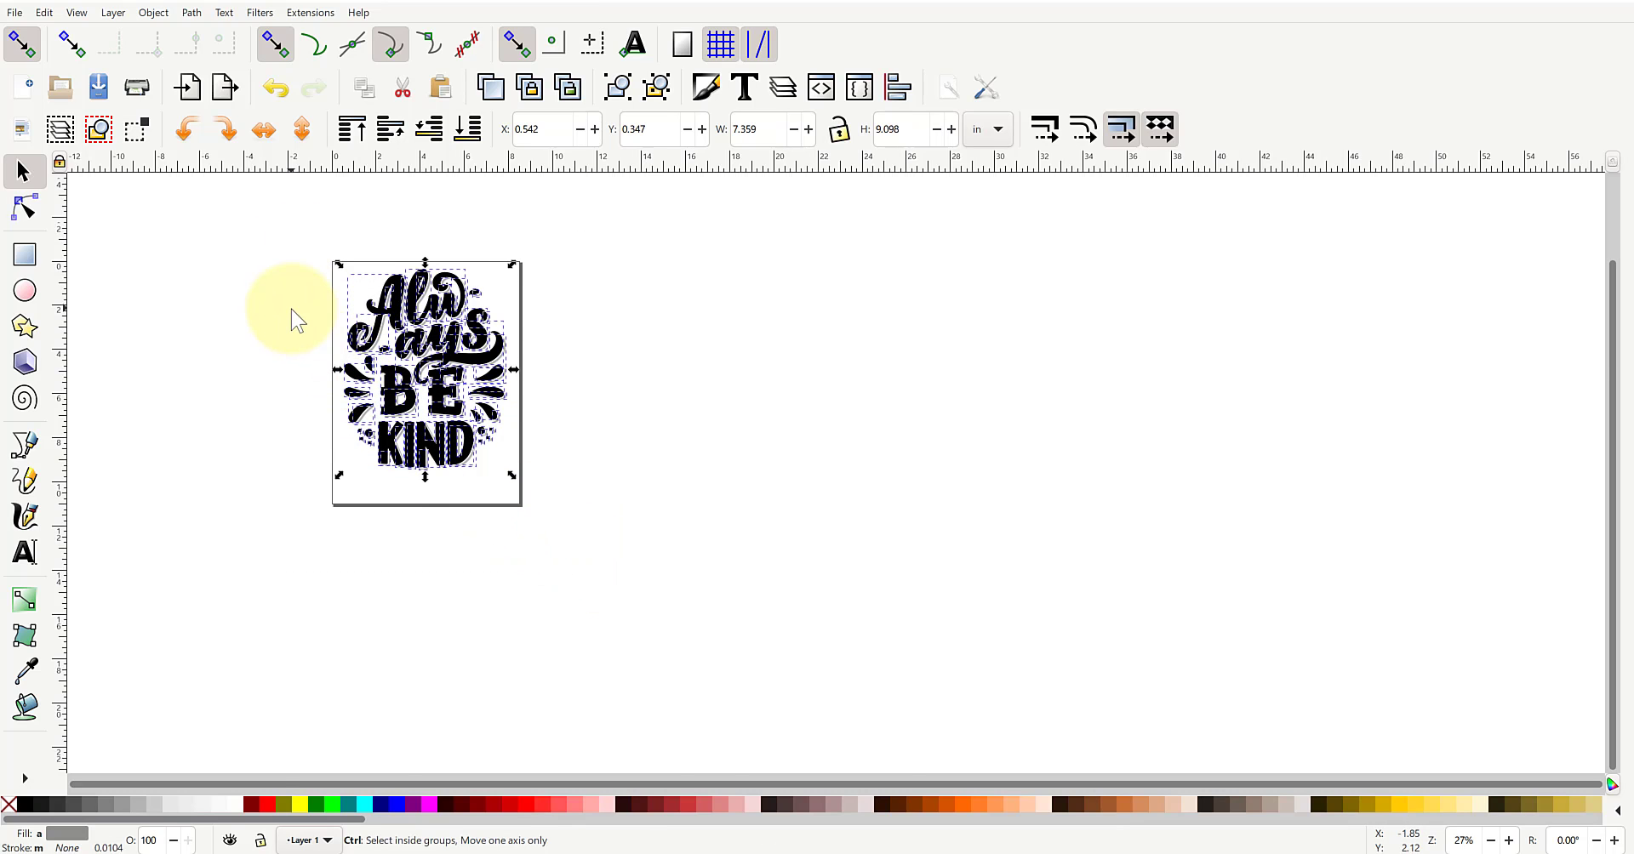
{"action": "scroll", "coordinate": [291, 309], "scroll_direction": "up", "scroll_amount": 3}
{"action": "scroll", "coordinate": [291, 309], "scroll_direction": "down", "scroll_amount": 2}
{"action": "left_click_drag", "start_coordinate": [293, 176], "coordinate": [774, 693]}
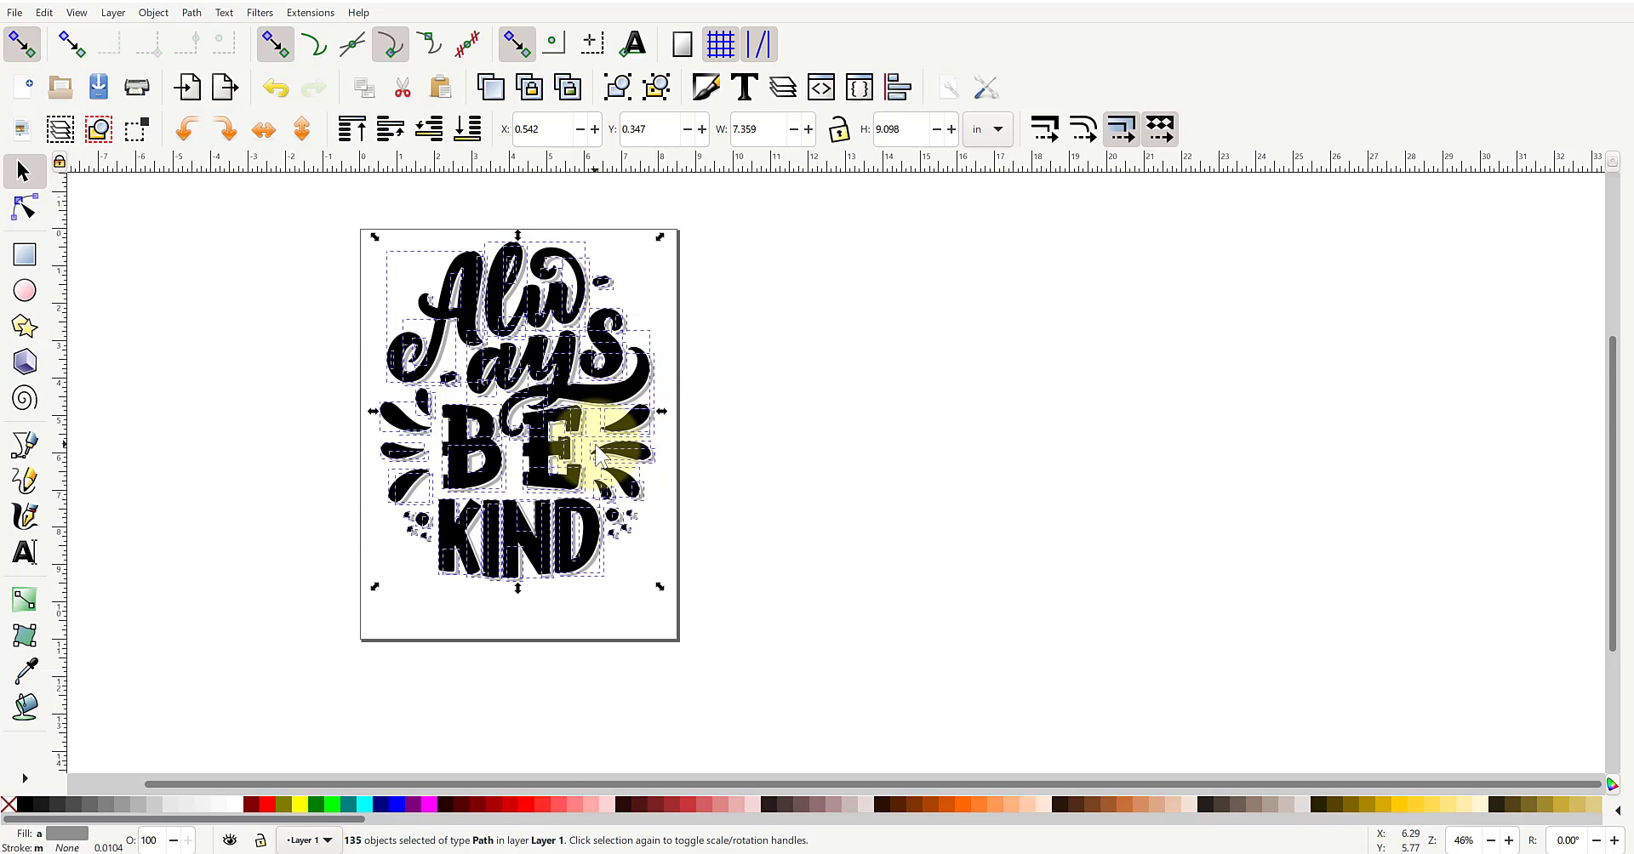
{"action": "key", "text": "1"}
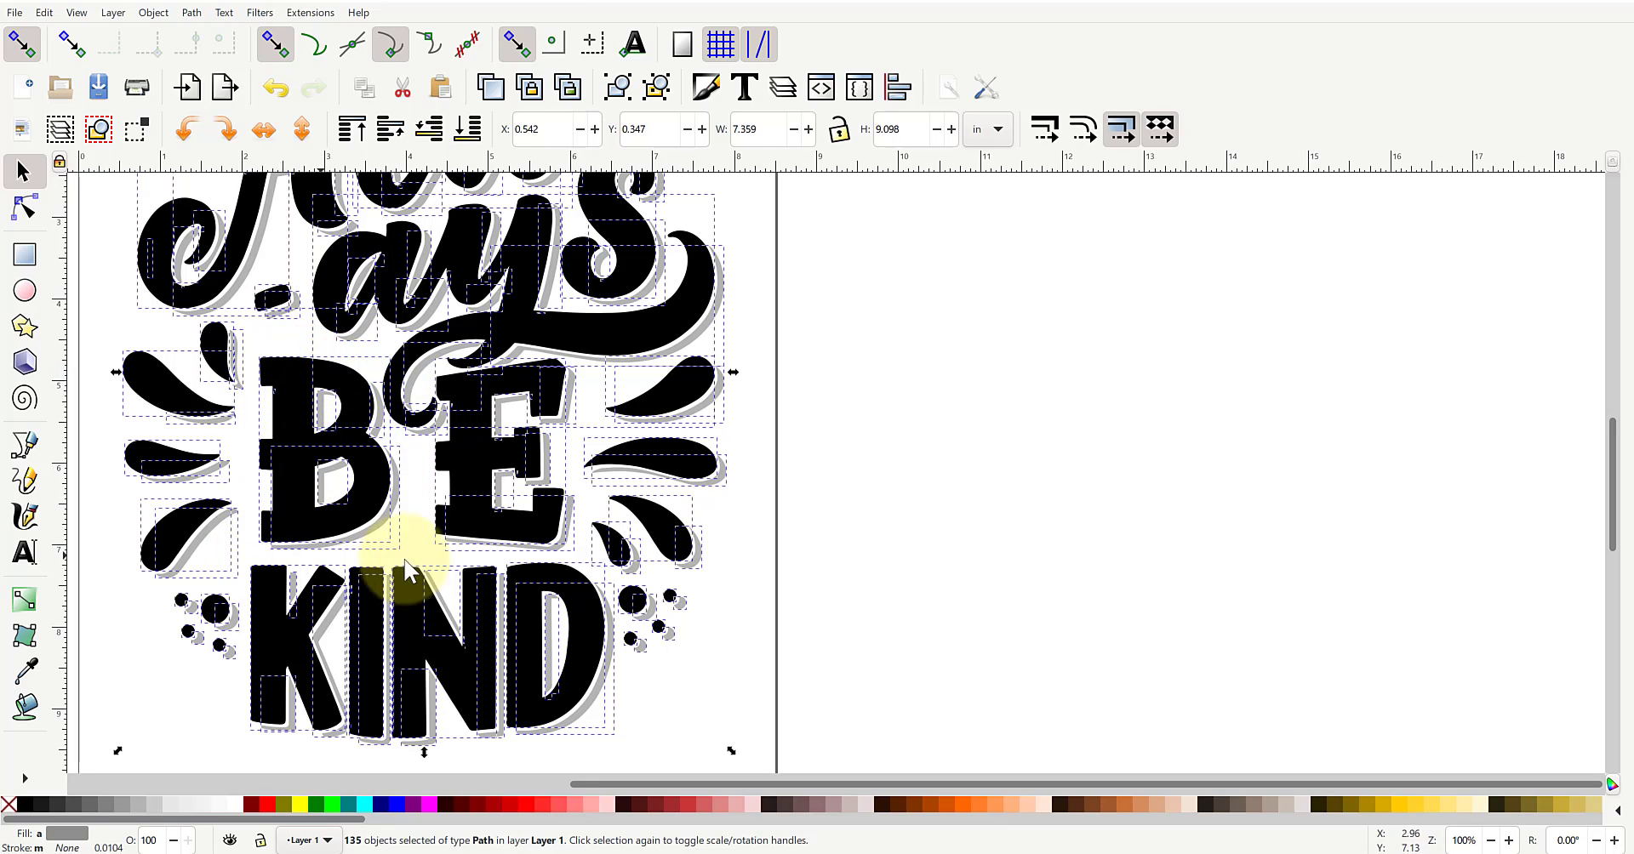
{"action": "scroll", "coordinate": [617, 596], "scroll_direction": "down", "scroll_amount": 2, "text": "ctrl"}
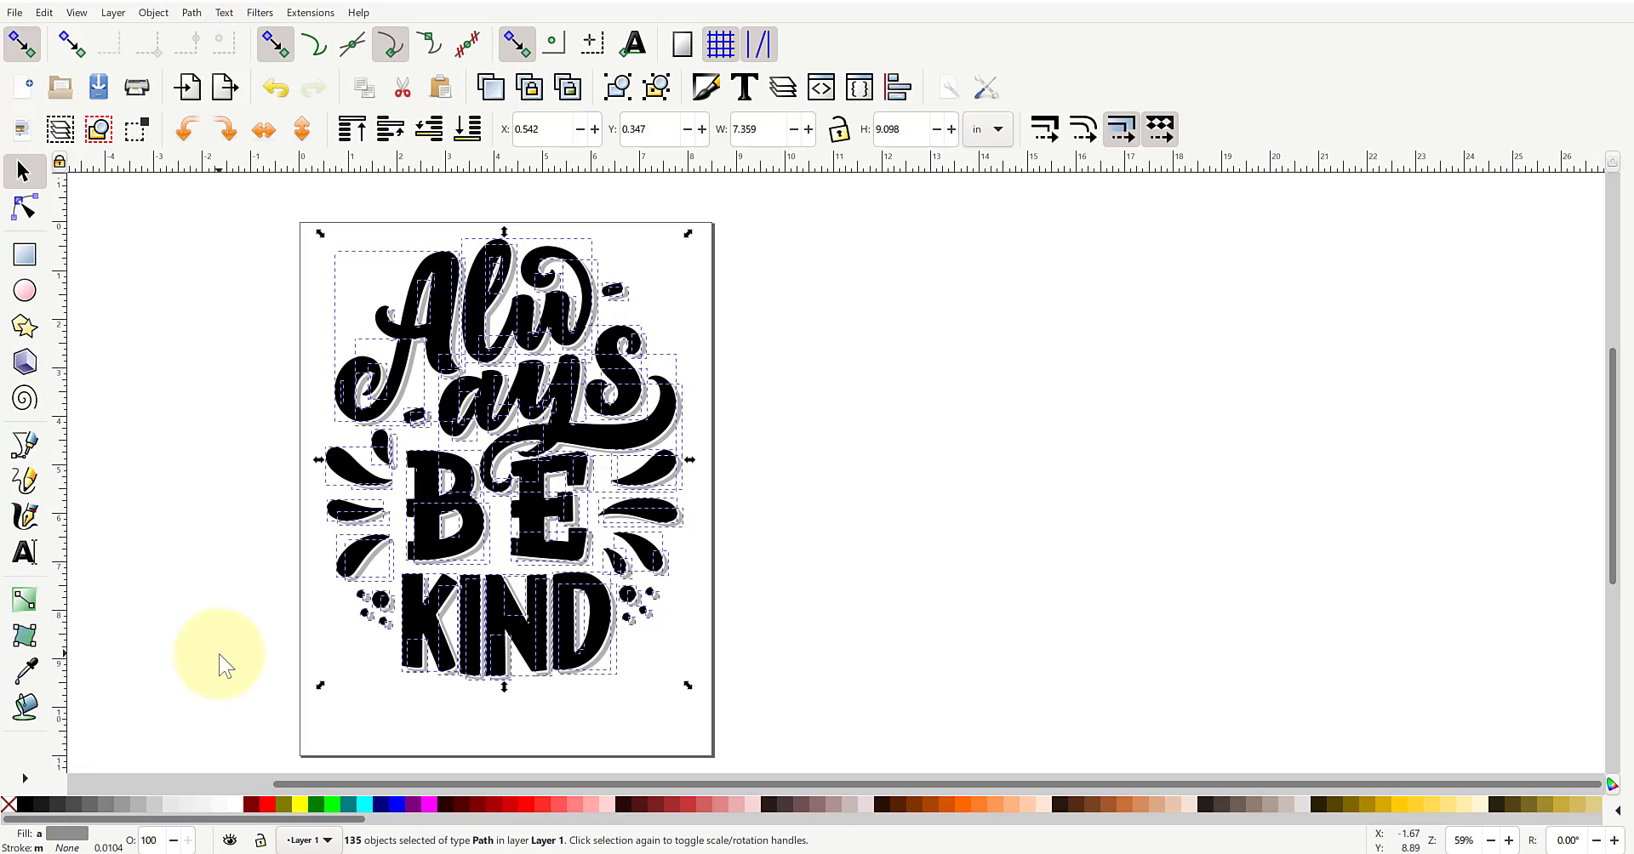
- Give the selected Always Be Kind paths a flat black stroke, remove their fill, and deselect them
{"action": "key", "text": "ctrl"}
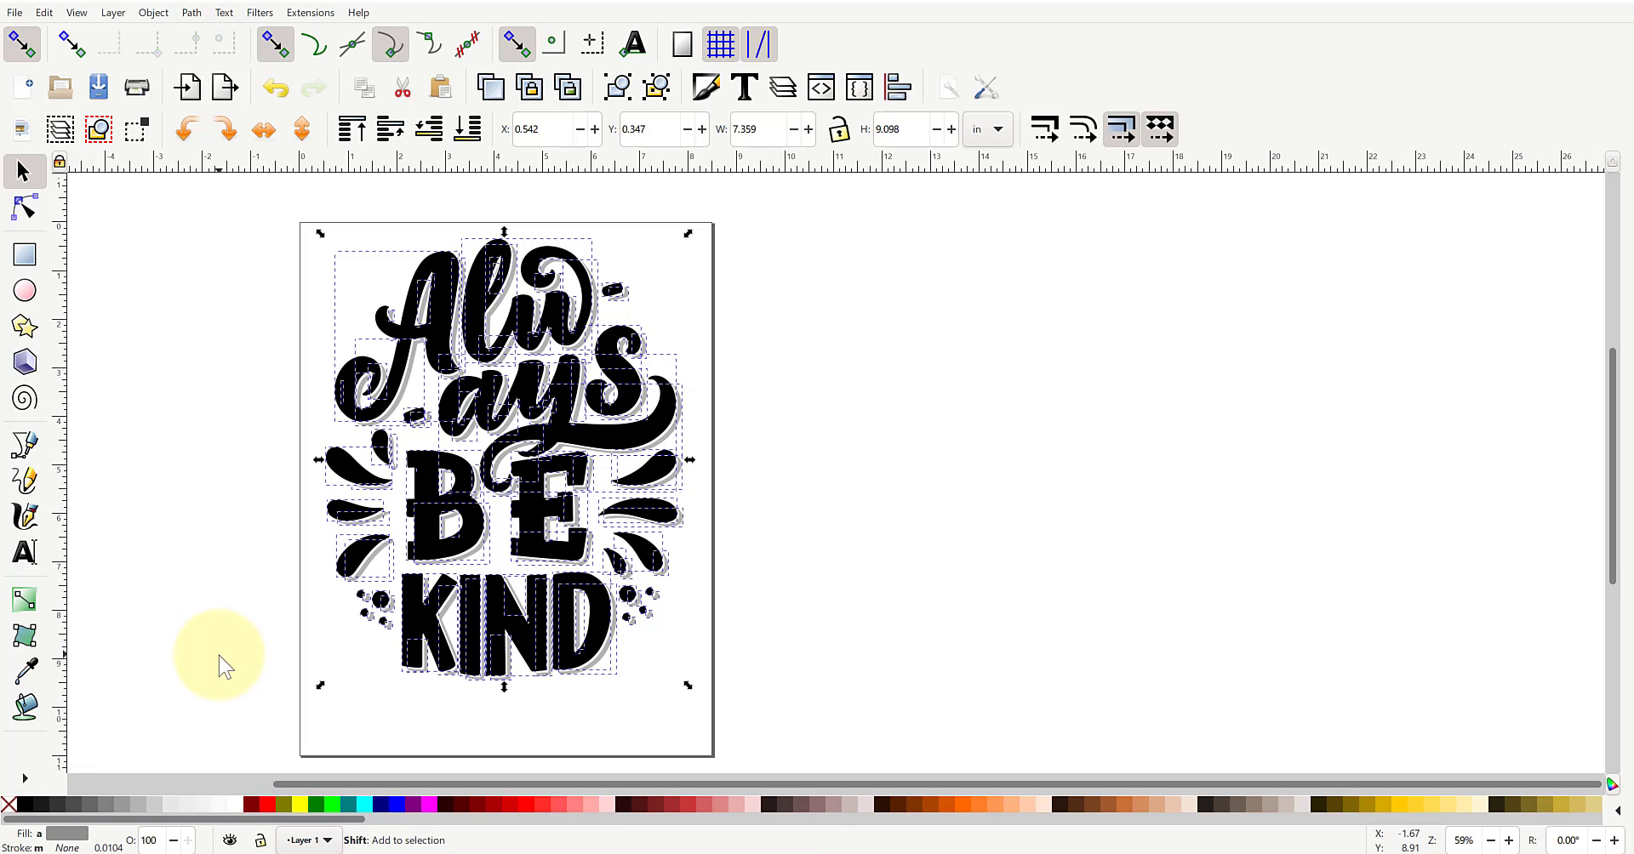
{"action": "key", "text": "ctrl+shift+f"}
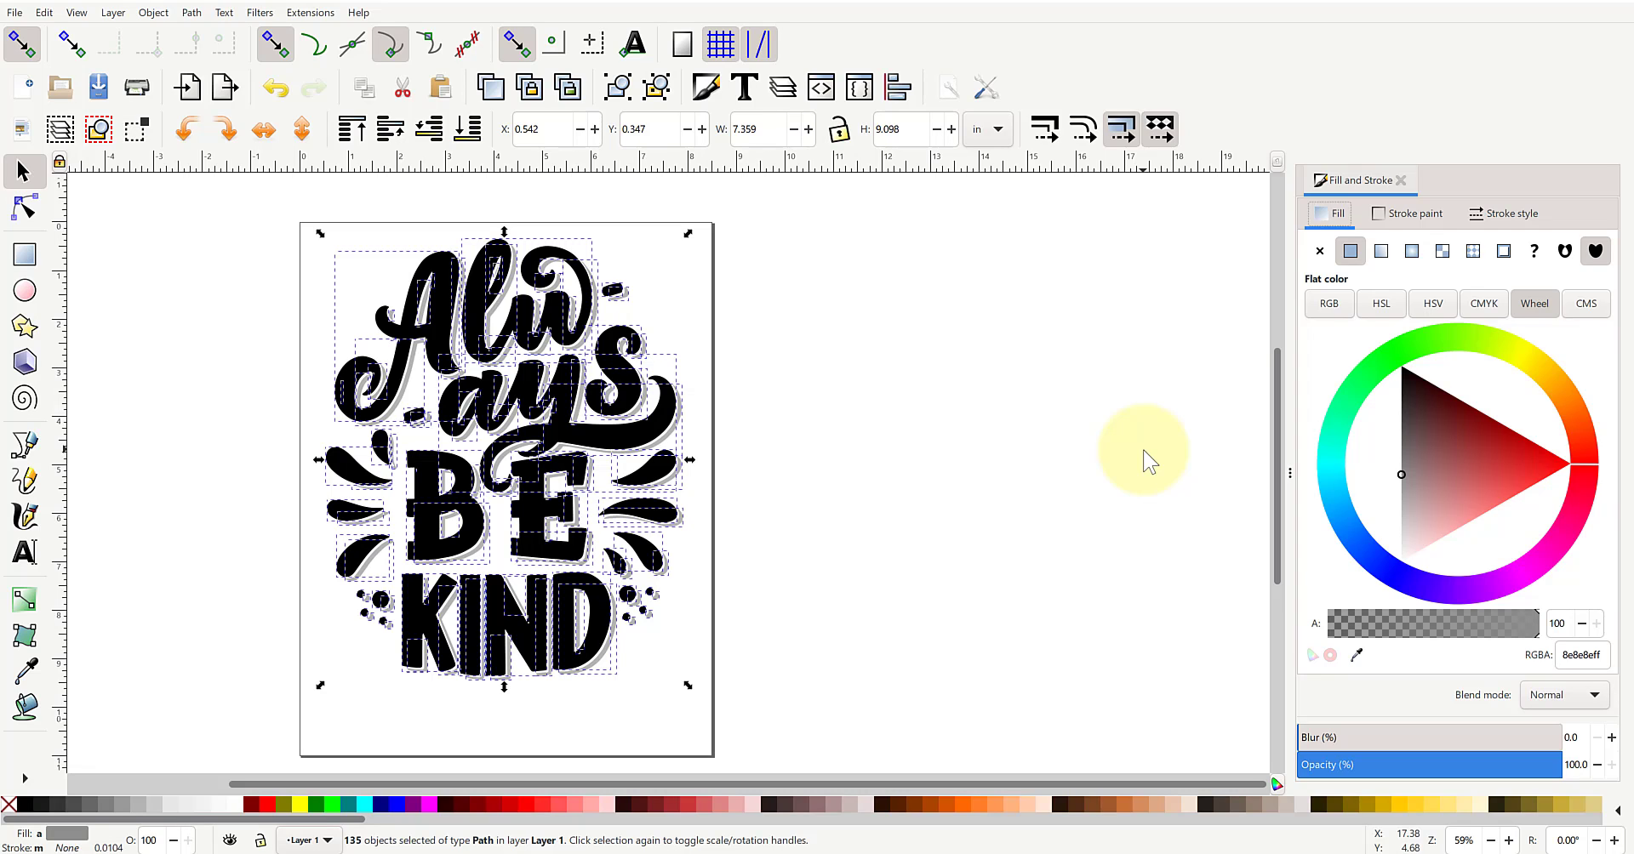
{"action": "left_click", "coordinate": [1401, 216]}
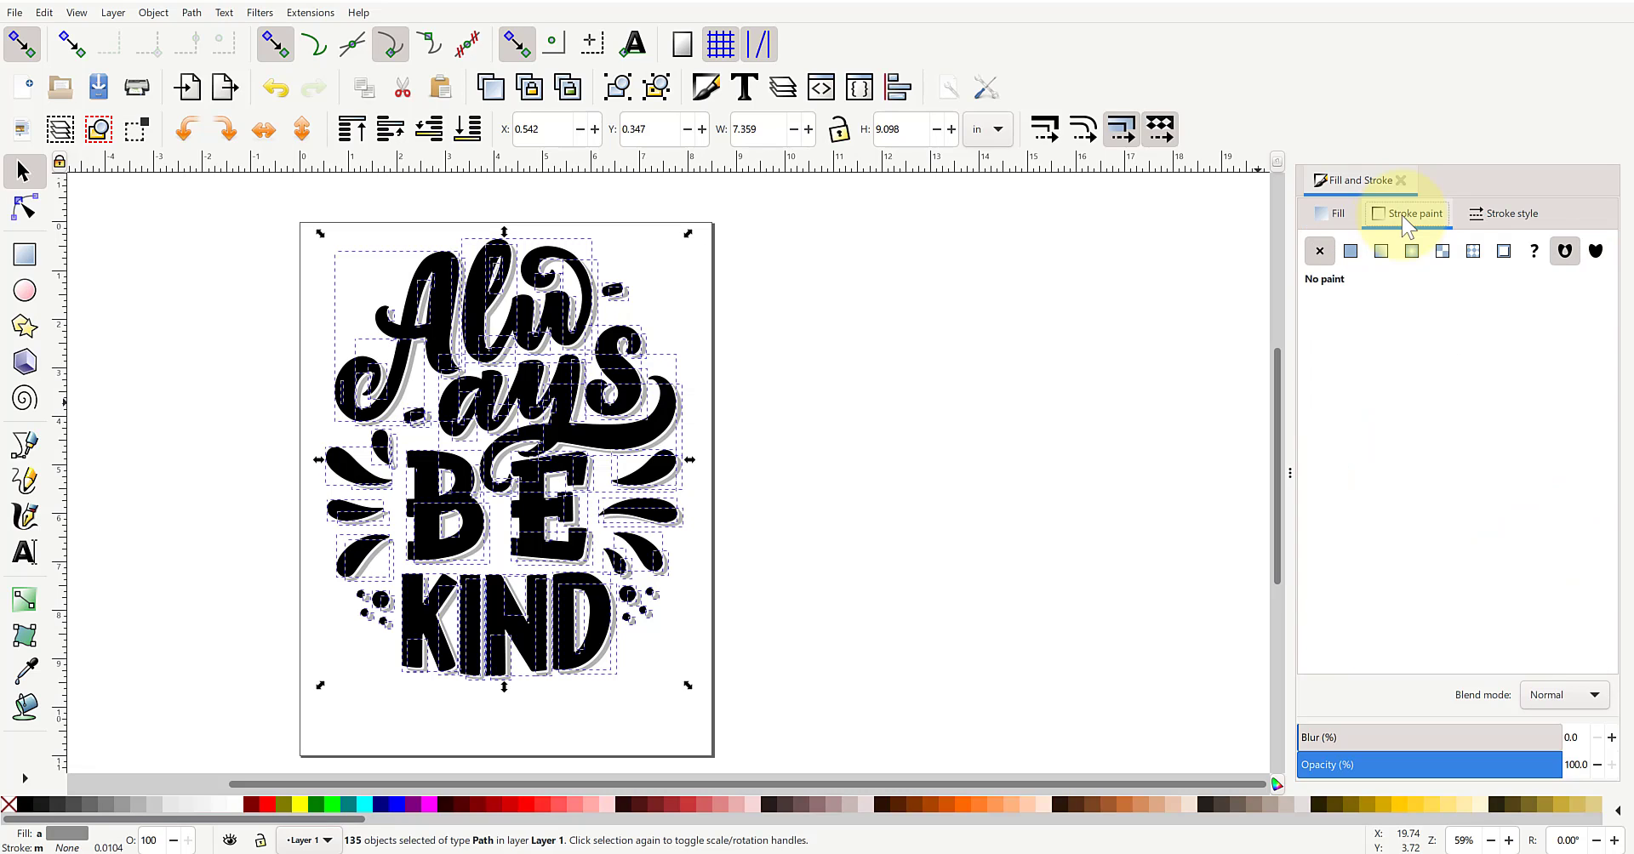
{"action": "left_click", "coordinate": [1352, 257]}
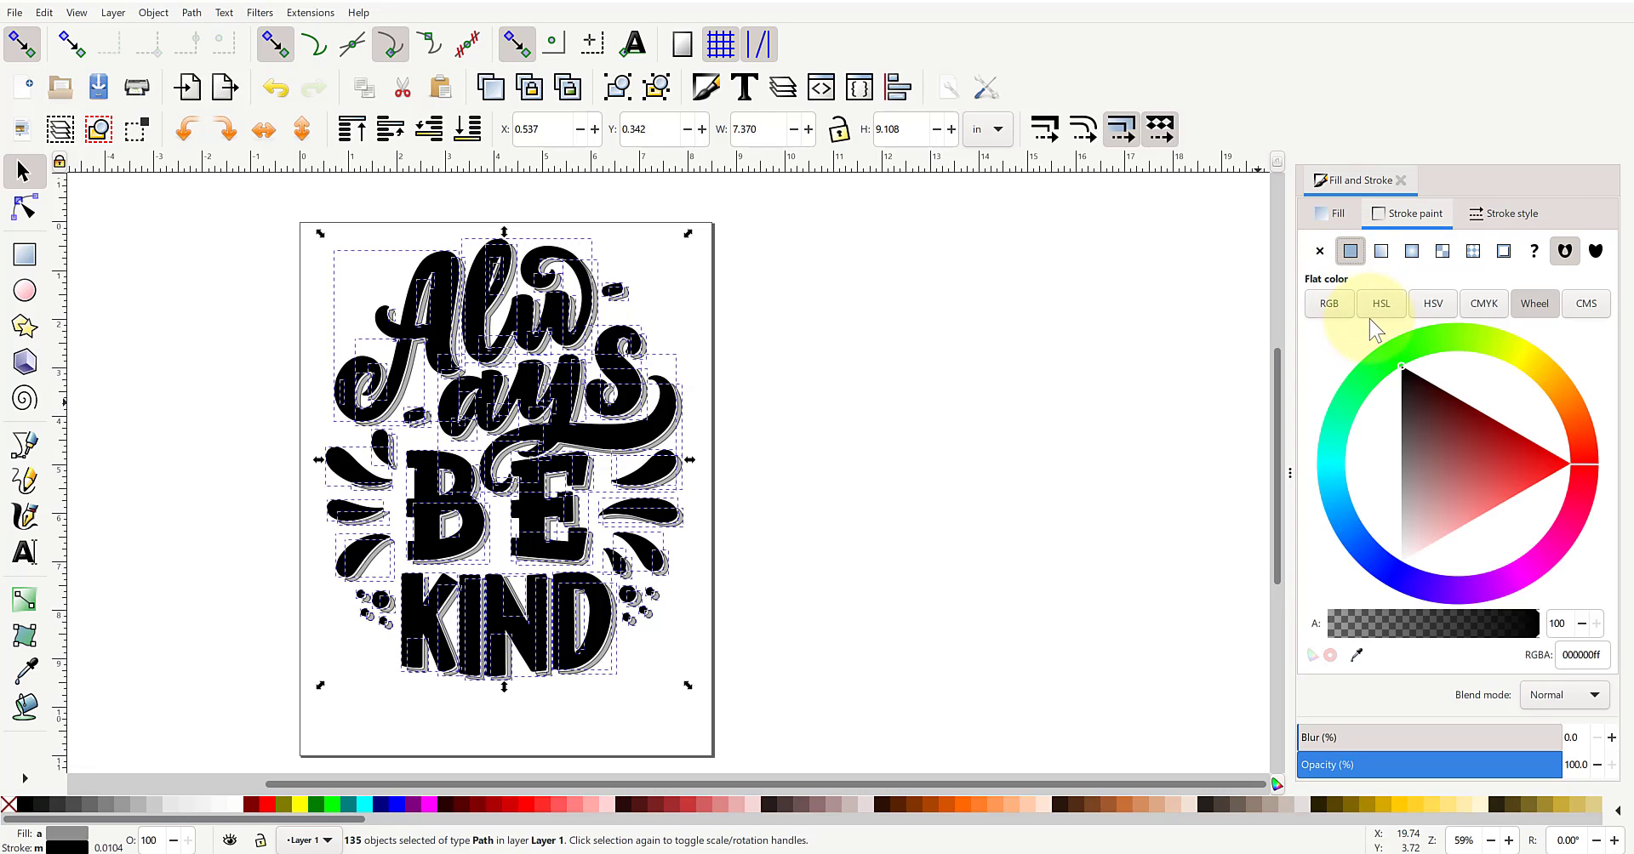
{"action": "left_click", "coordinate": [1324, 215]}
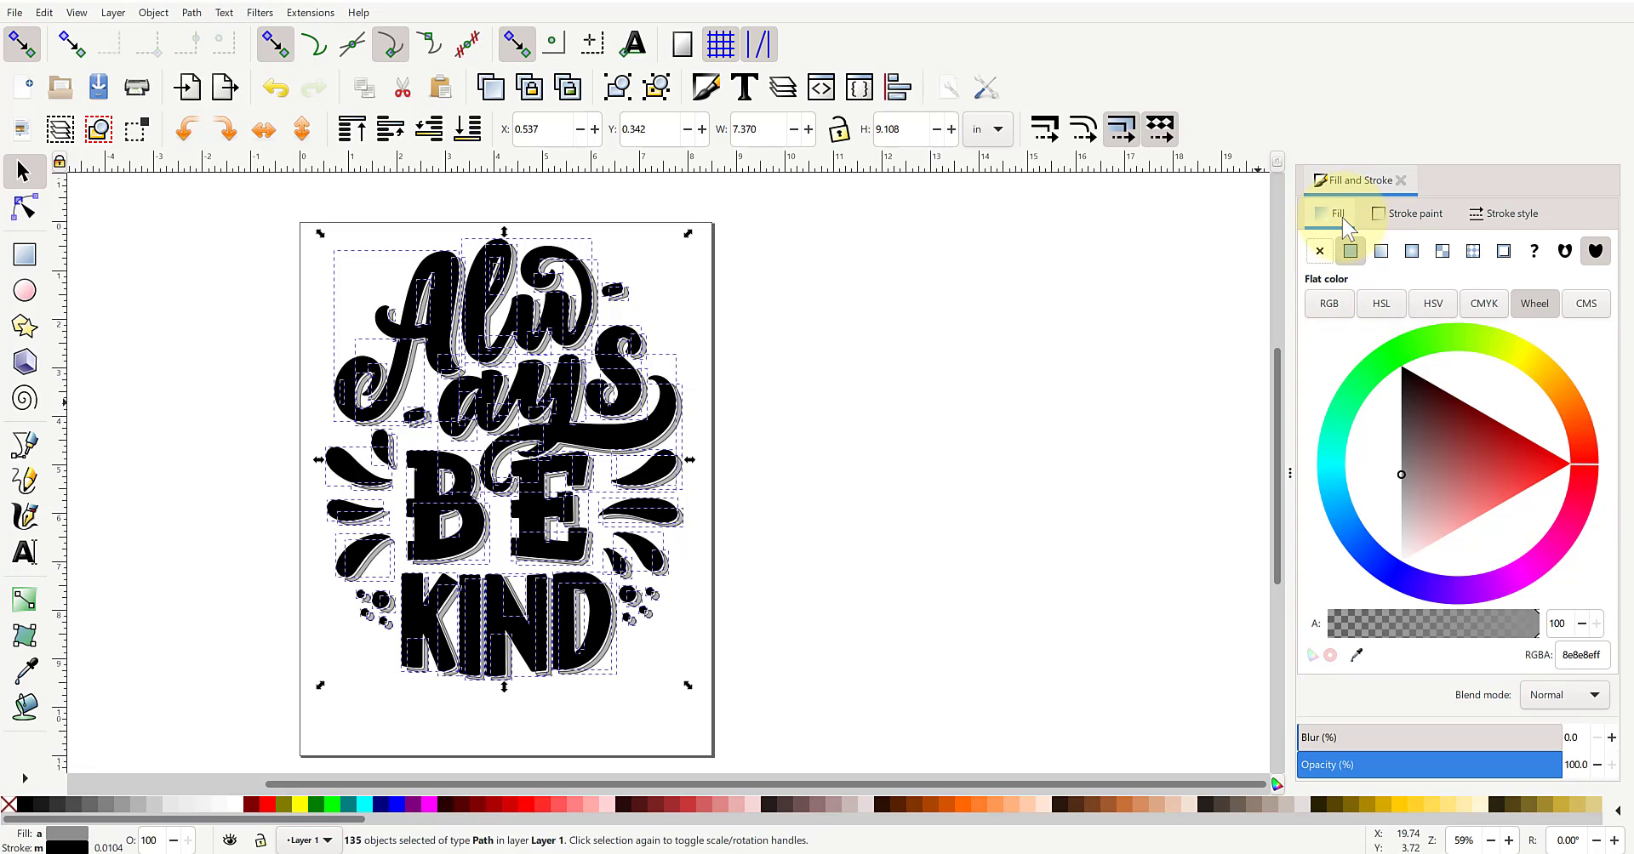
{"action": "left_click", "coordinate": [1319, 255]}
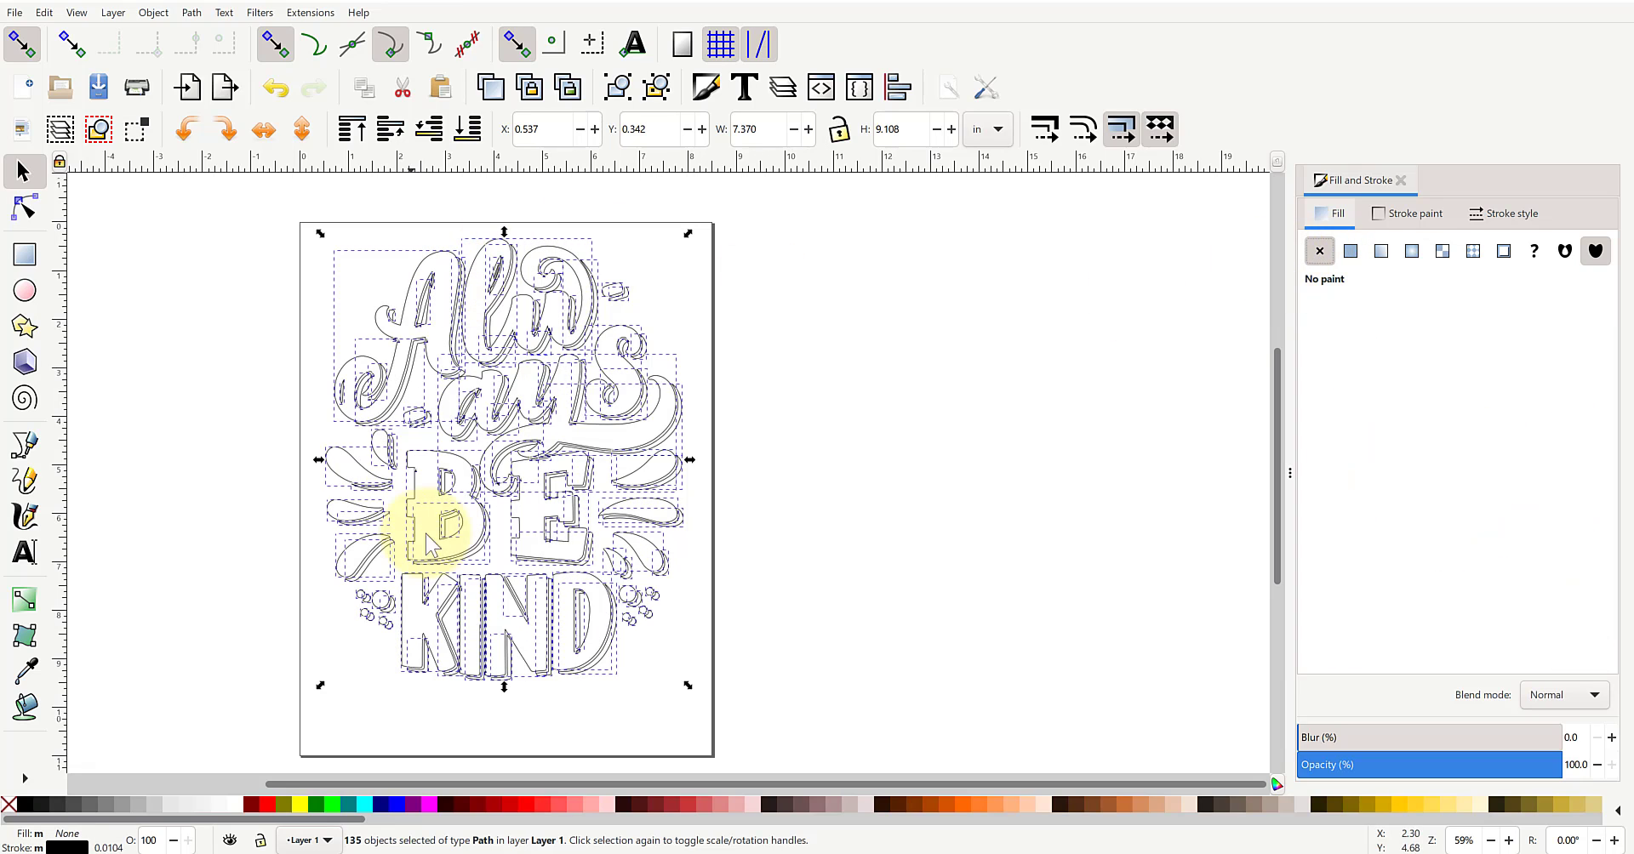
{"action": "left_click", "coordinate": [938, 306]}
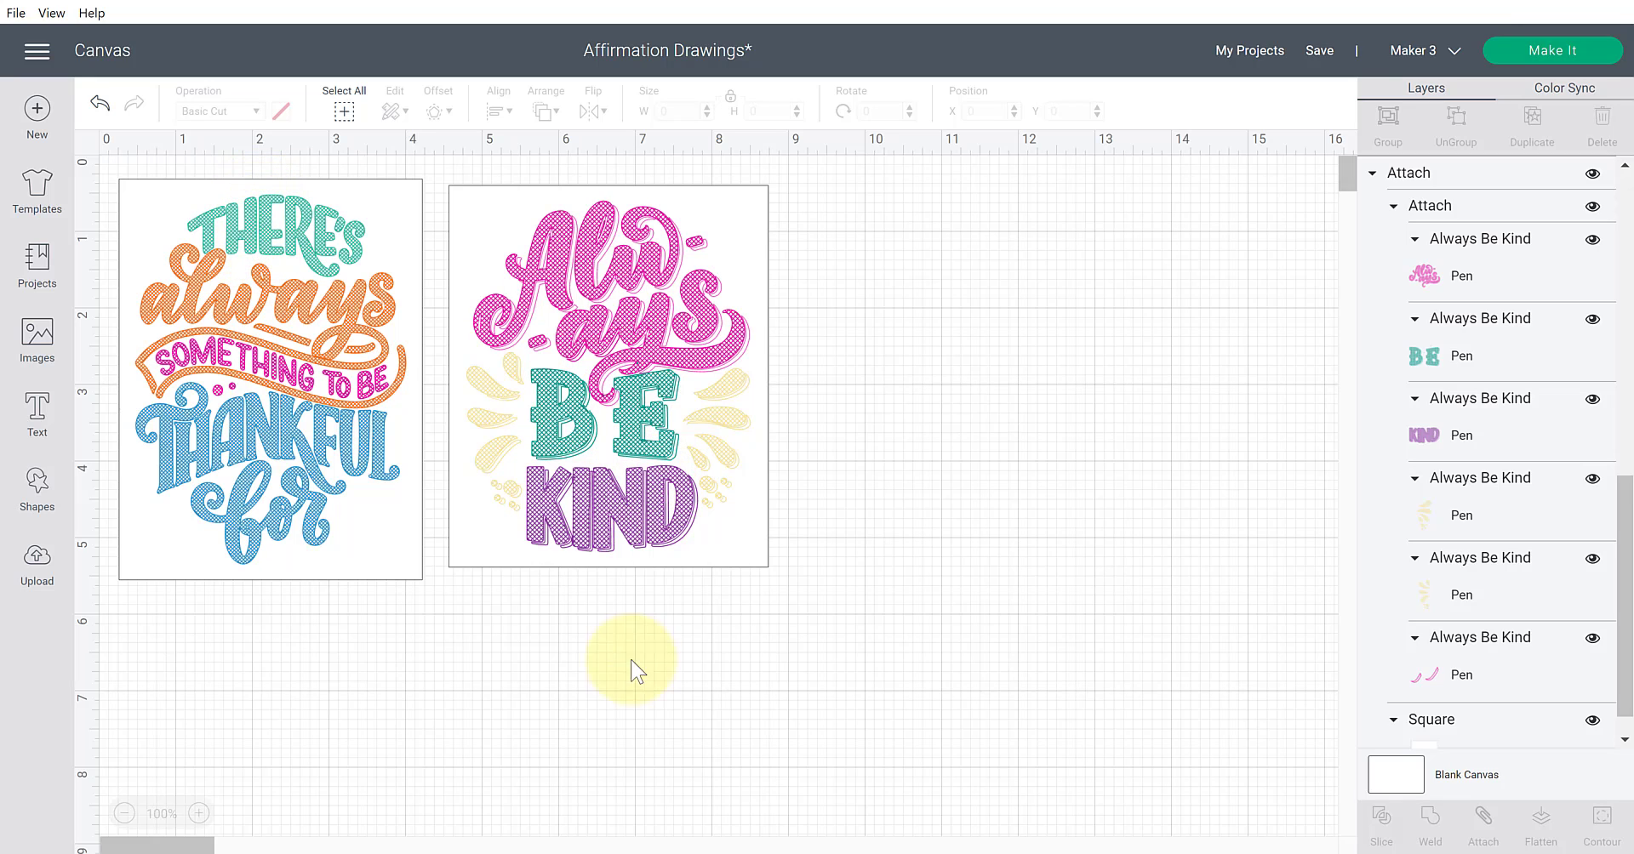
- Switch to the Inkscape document and delete the two shadow paths around the letter I in KIND
{"action": "mouse_move", "coordinate": [806, 851]}
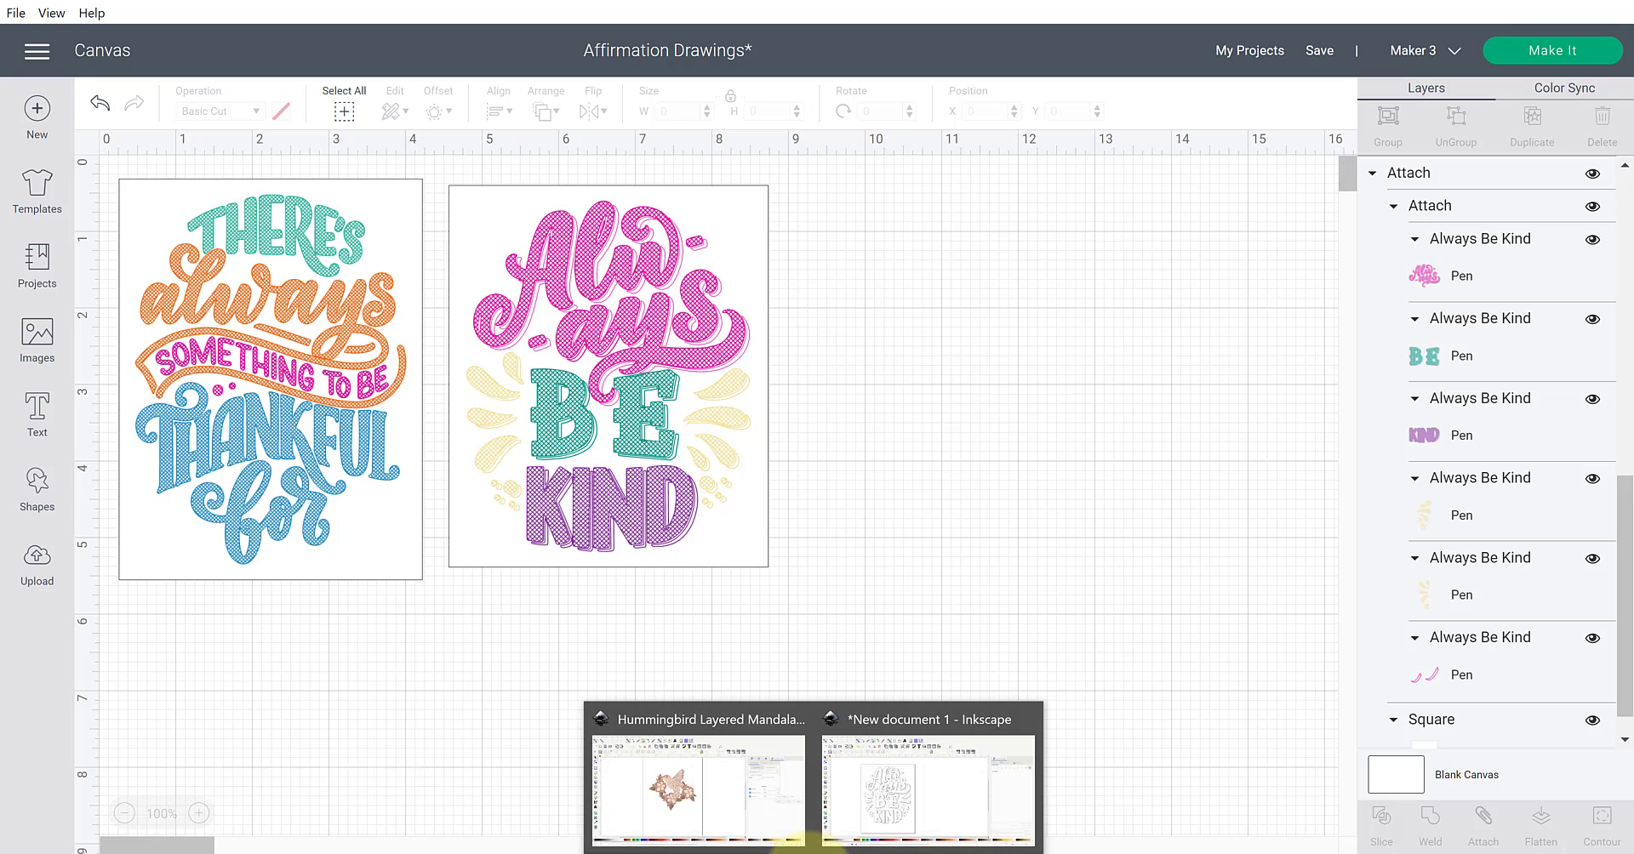
{"action": "left_click", "coordinate": [906, 787]}
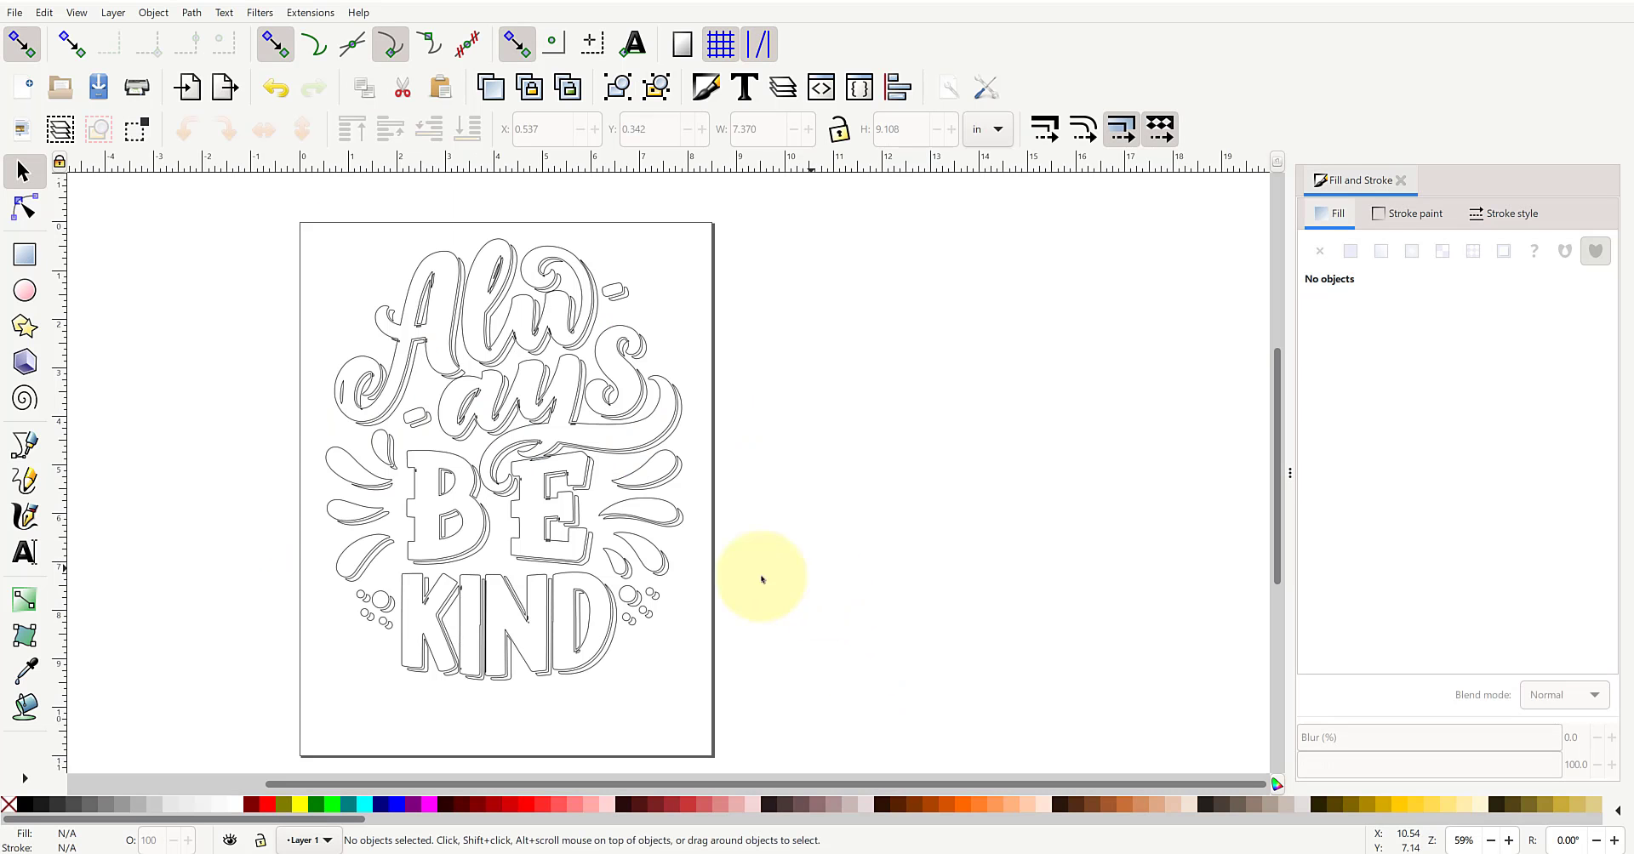
{"action": "scroll", "coordinate": [400, 693], "scroll_direction": "up", "scroll_amount": 3}
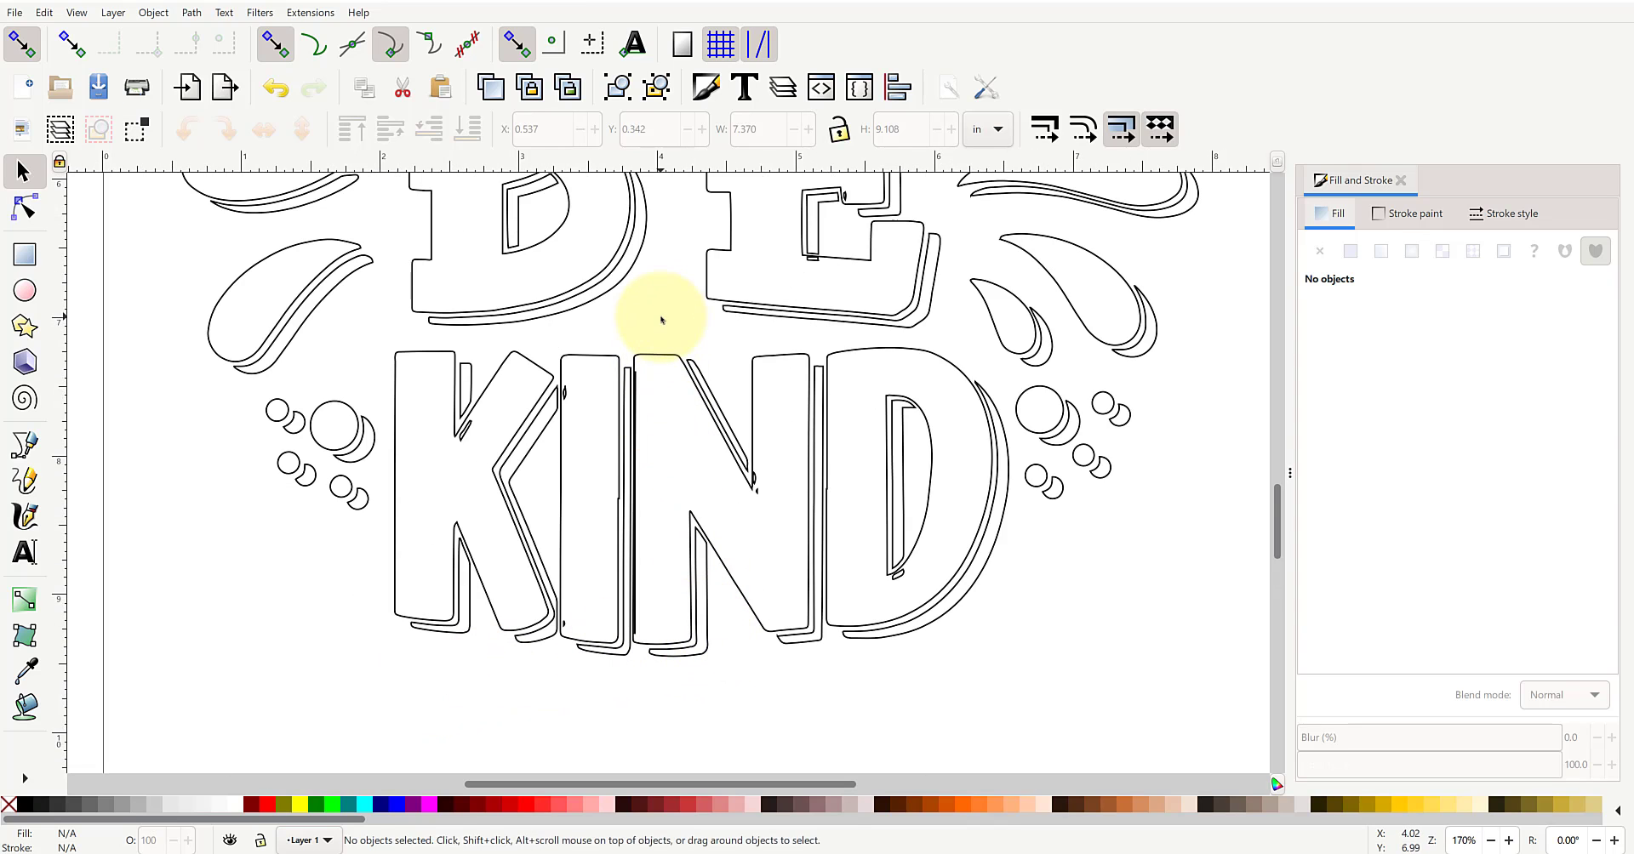
{"action": "left_click_drag", "start_coordinate": [660, 317], "coordinate": [572, 702]}
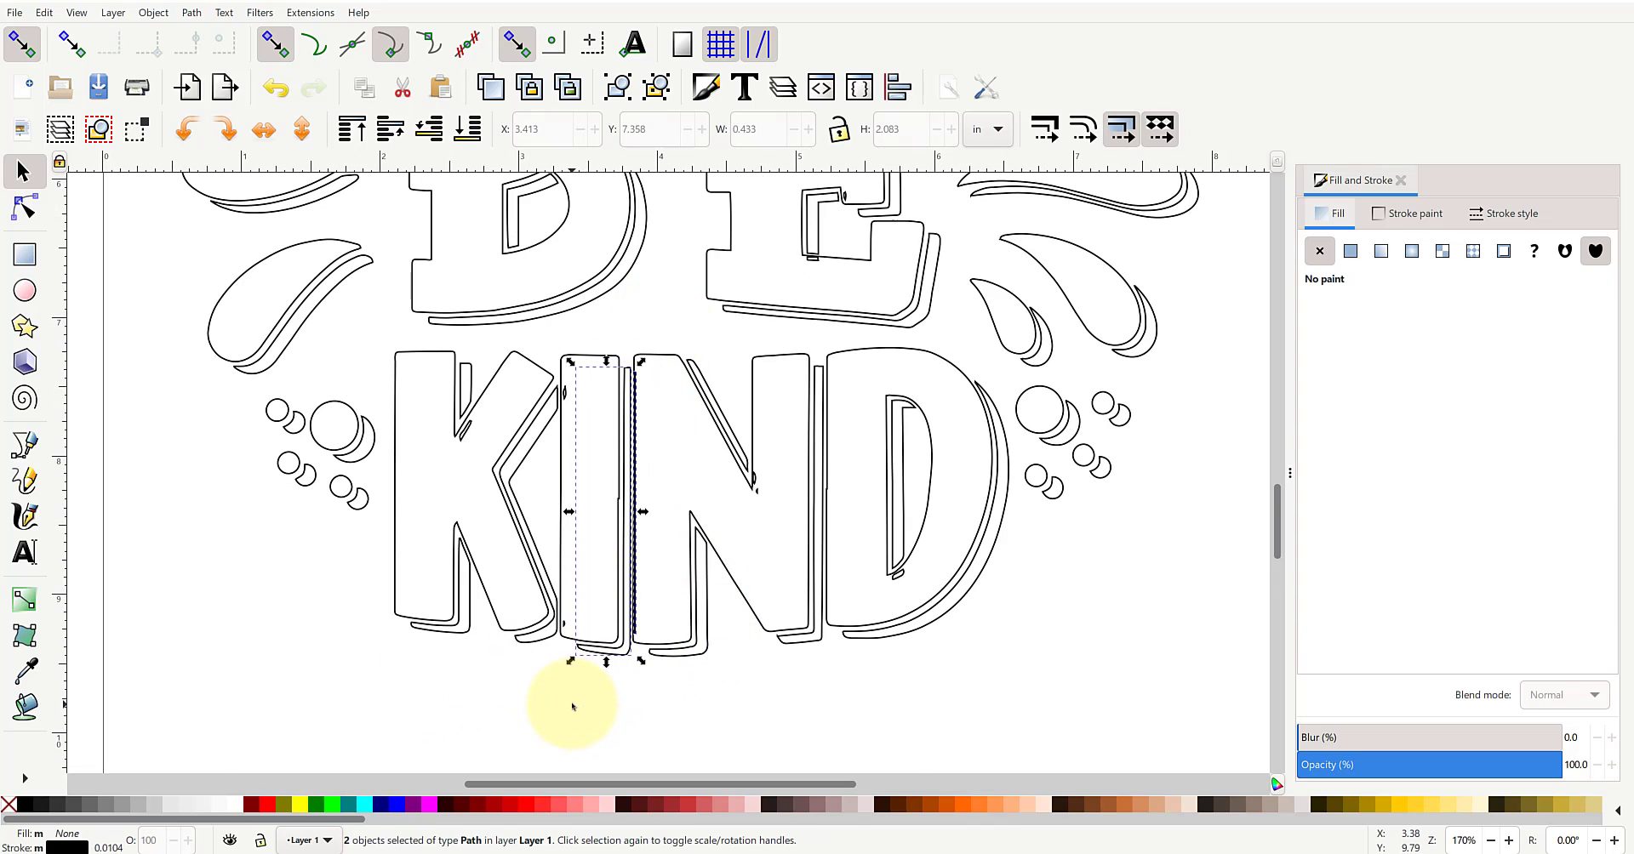
{"action": "left_click", "coordinate": [572, 703]}
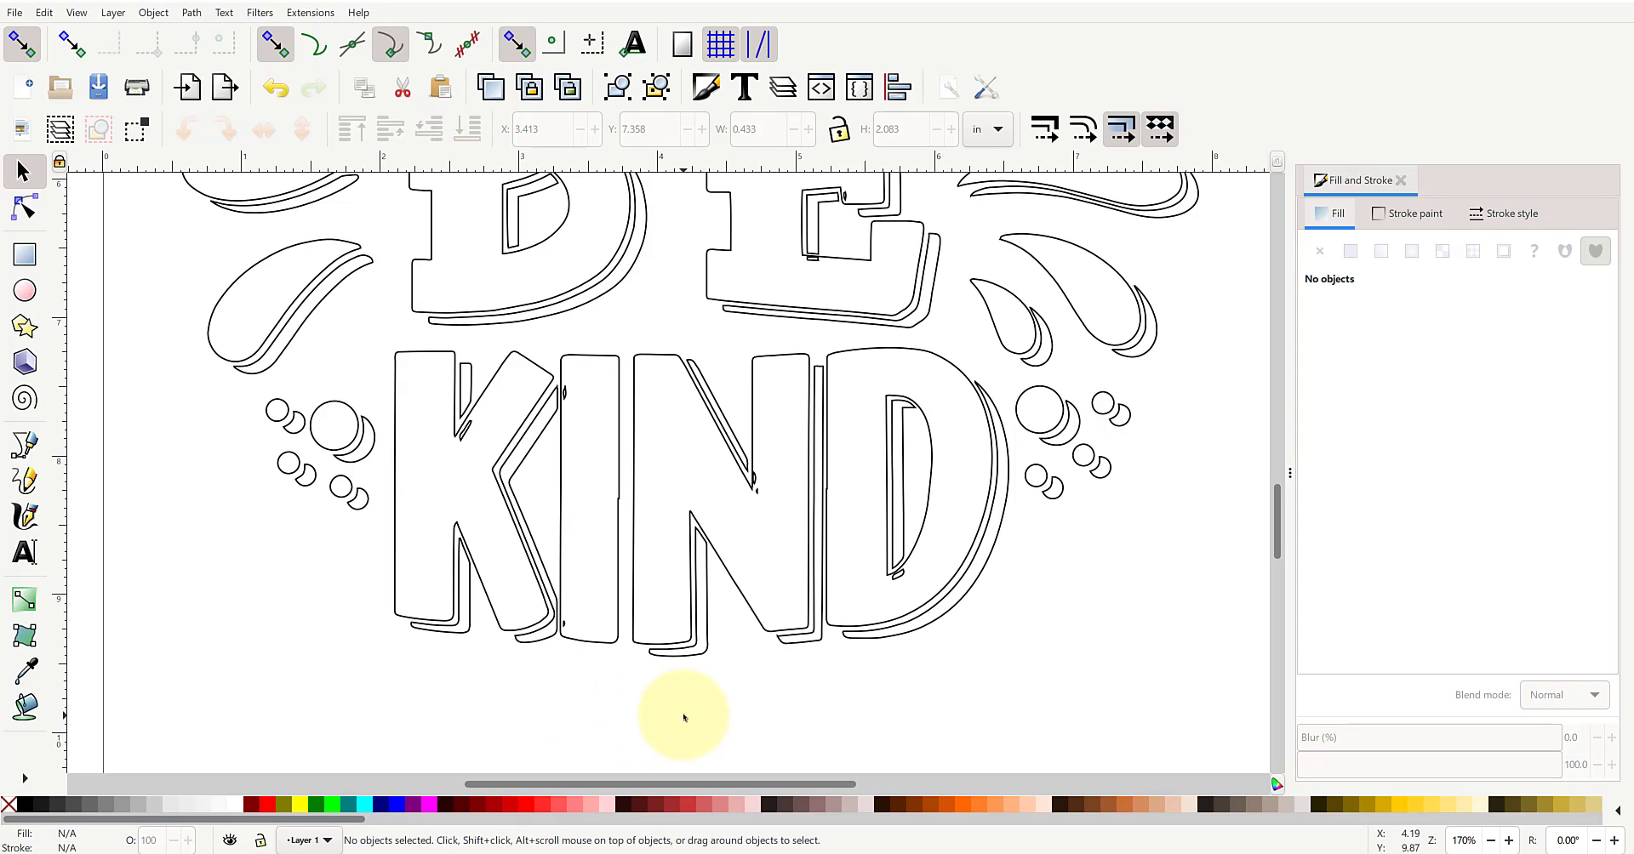
- Delete the shadow paths around the letter K in KIND, including the slivers between K and I
{"action": "left_click_drag", "start_coordinate": [606, 338], "coordinate": [437, 462]}
{"action": "left_click", "coordinate": [437, 462]}
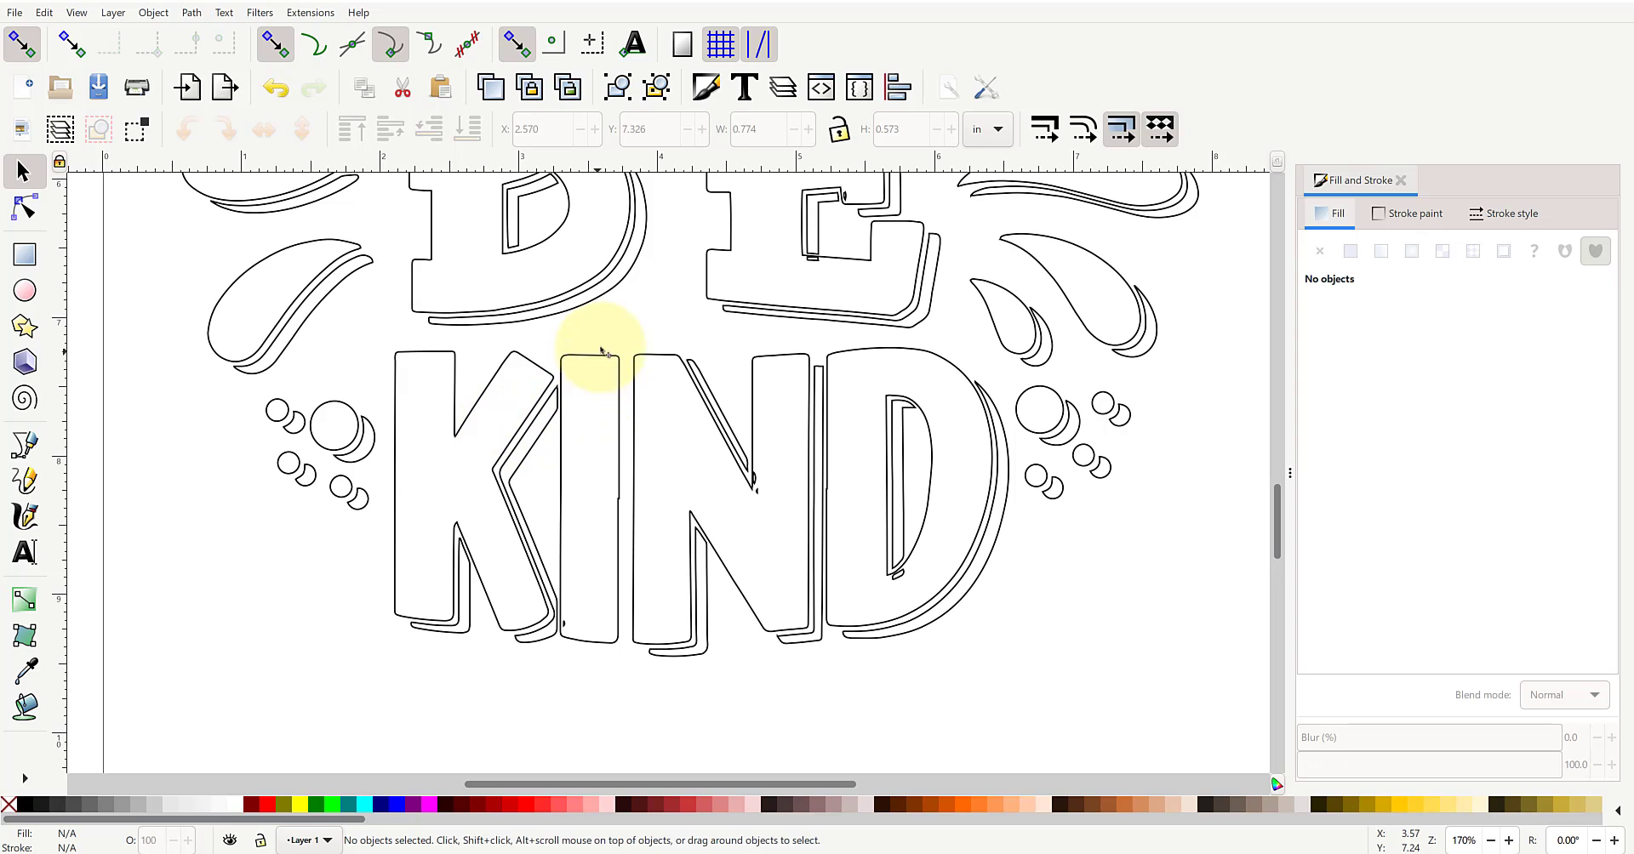
{"action": "mouse_move", "coordinate": [621, 325]}
{"action": "left_mouse_down"}
{"action": "mouse_move", "coordinate": [494, 587]}
{"action": "mouse_move", "coordinate": [485, 677]}
{"action": "left_mouse_up"}
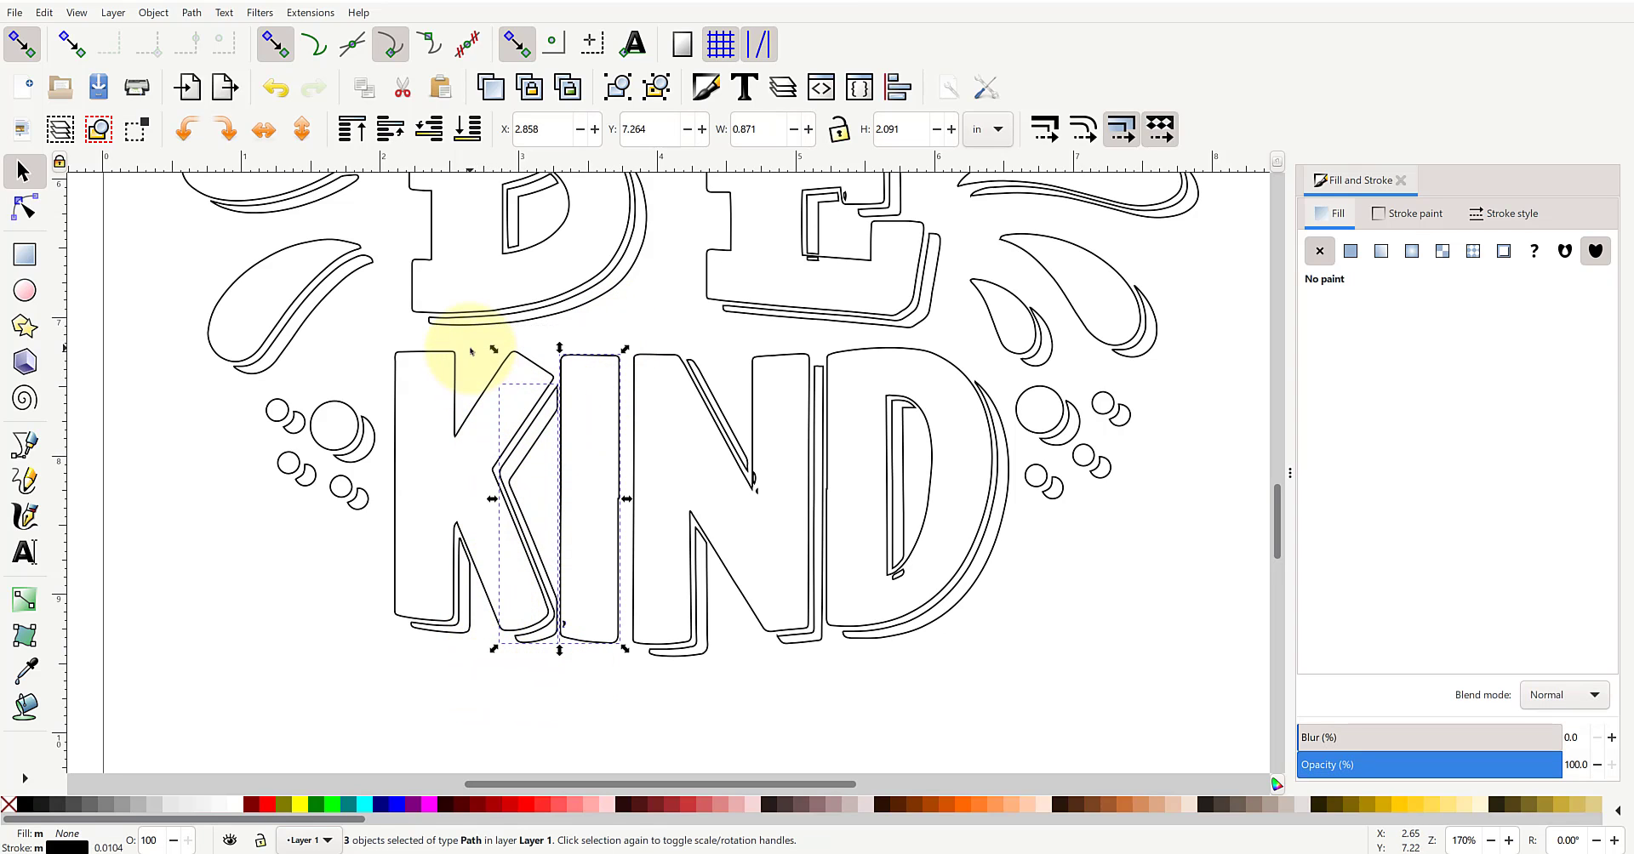
{"action": "left_click_drag", "start_coordinate": [471, 348], "coordinate": [576, 681]}
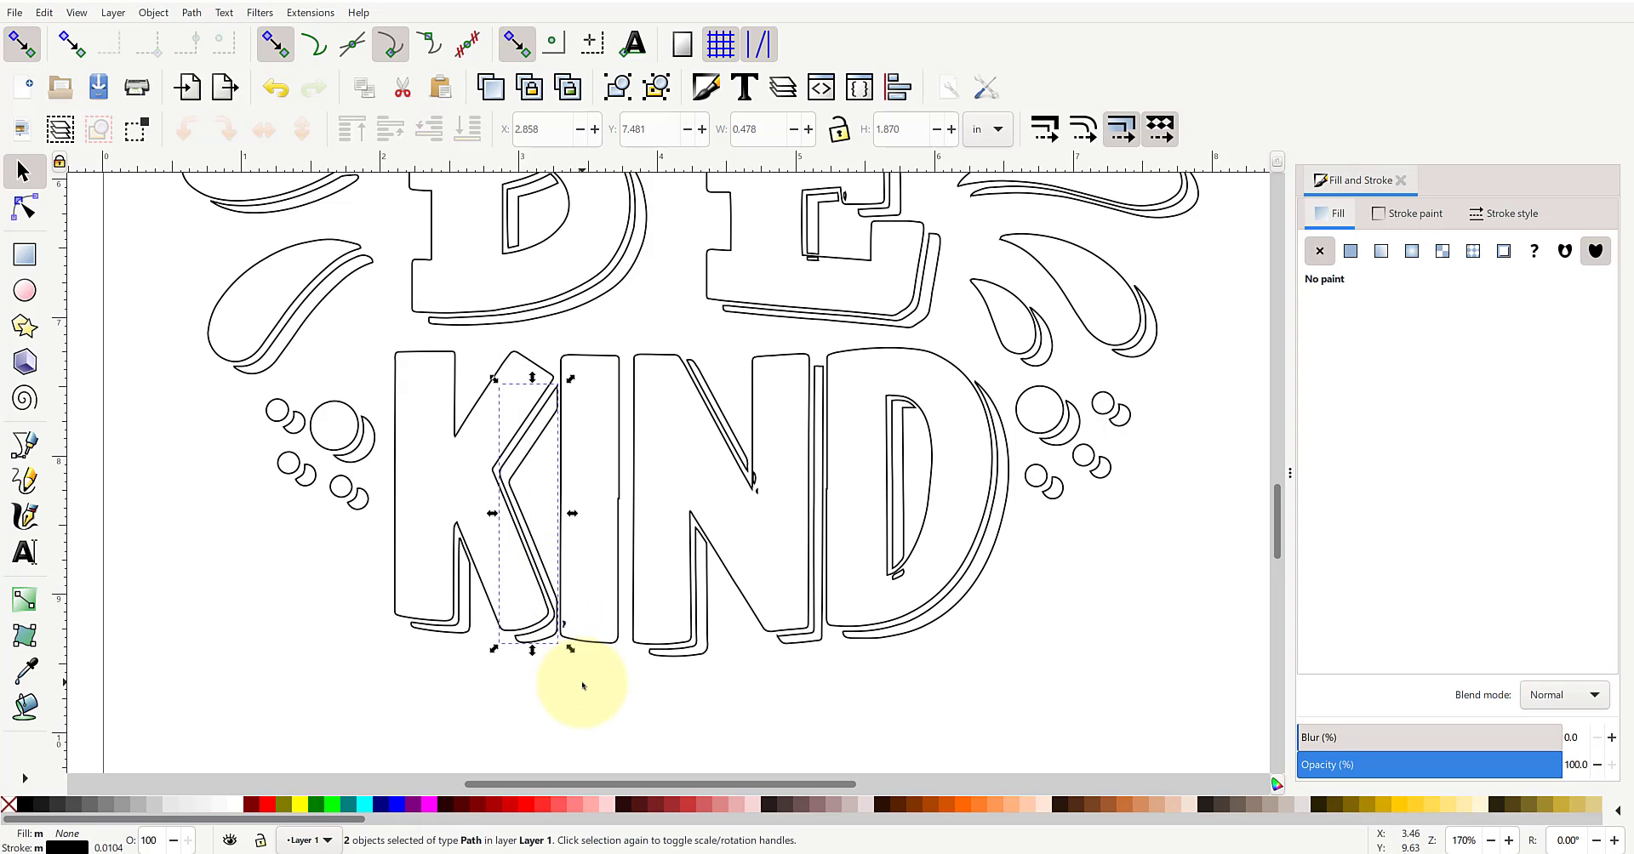
{"action": "left_click", "coordinate": [582, 682]}
{"action": "left_click_drag", "start_coordinate": [374, 685], "coordinate": [494, 525]}
{"action": "left_click", "coordinate": [493, 525]}
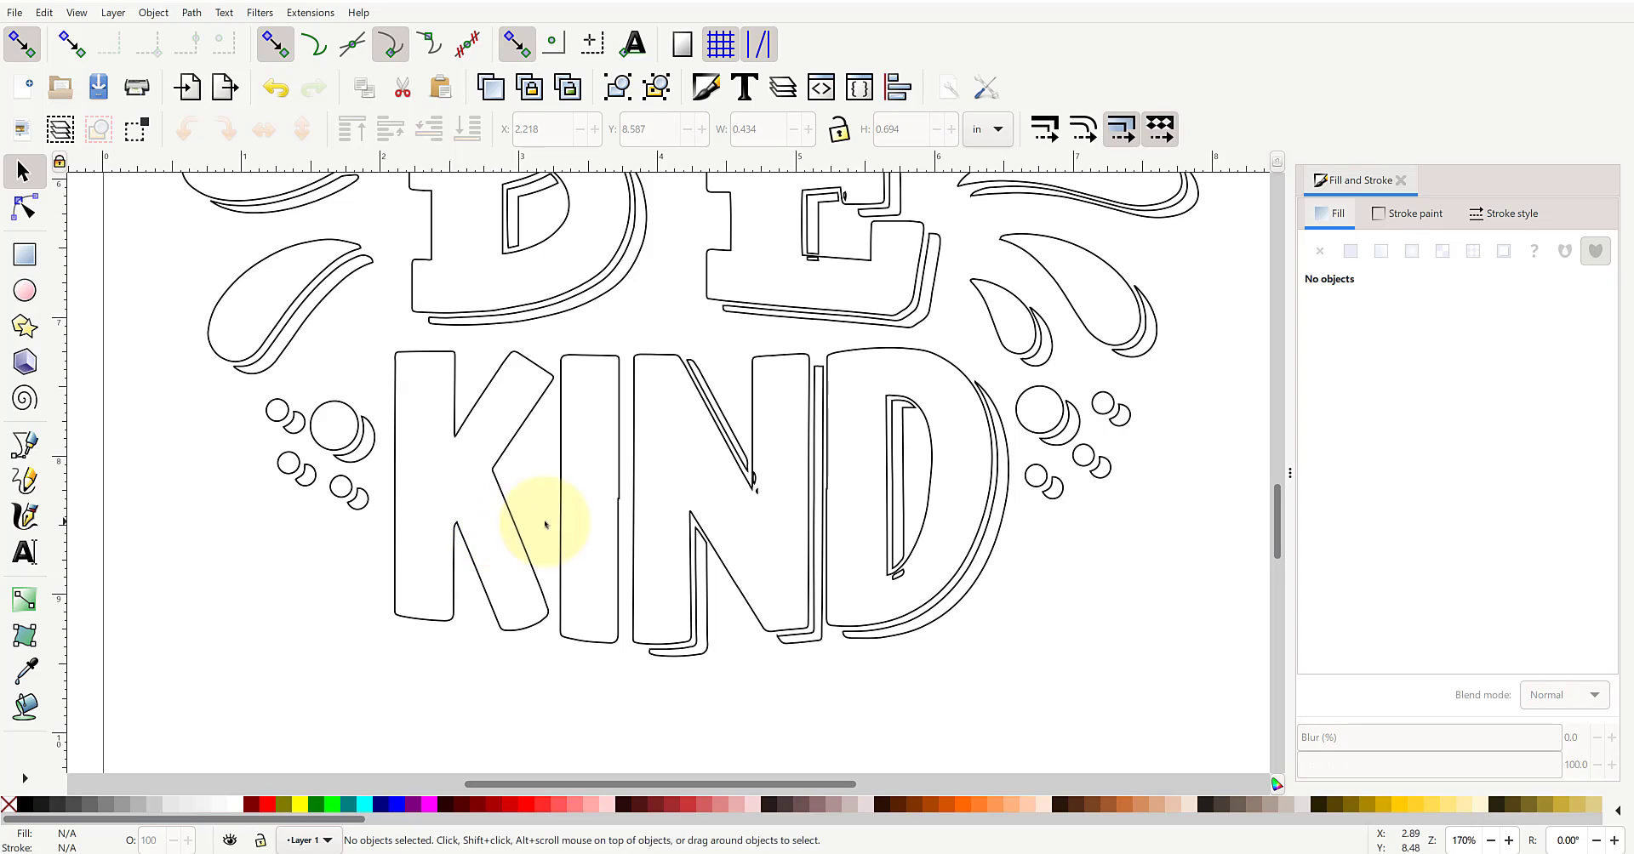
- Delete the shadow paths around the letter N in KIND, in its upper notch, lower notch and along its outer stem
{"action": "mouse_move", "coordinate": [667, 329]}
{"action": "left_mouse_down"}
{"action": "mouse_move", "coordinate": [803, 462]}
{"action": "mouse_move", "coordinate": [794, 520]}
{"action": "left_mouse_up"}
{"action": "left_click", "coordinate": [793, 520]}
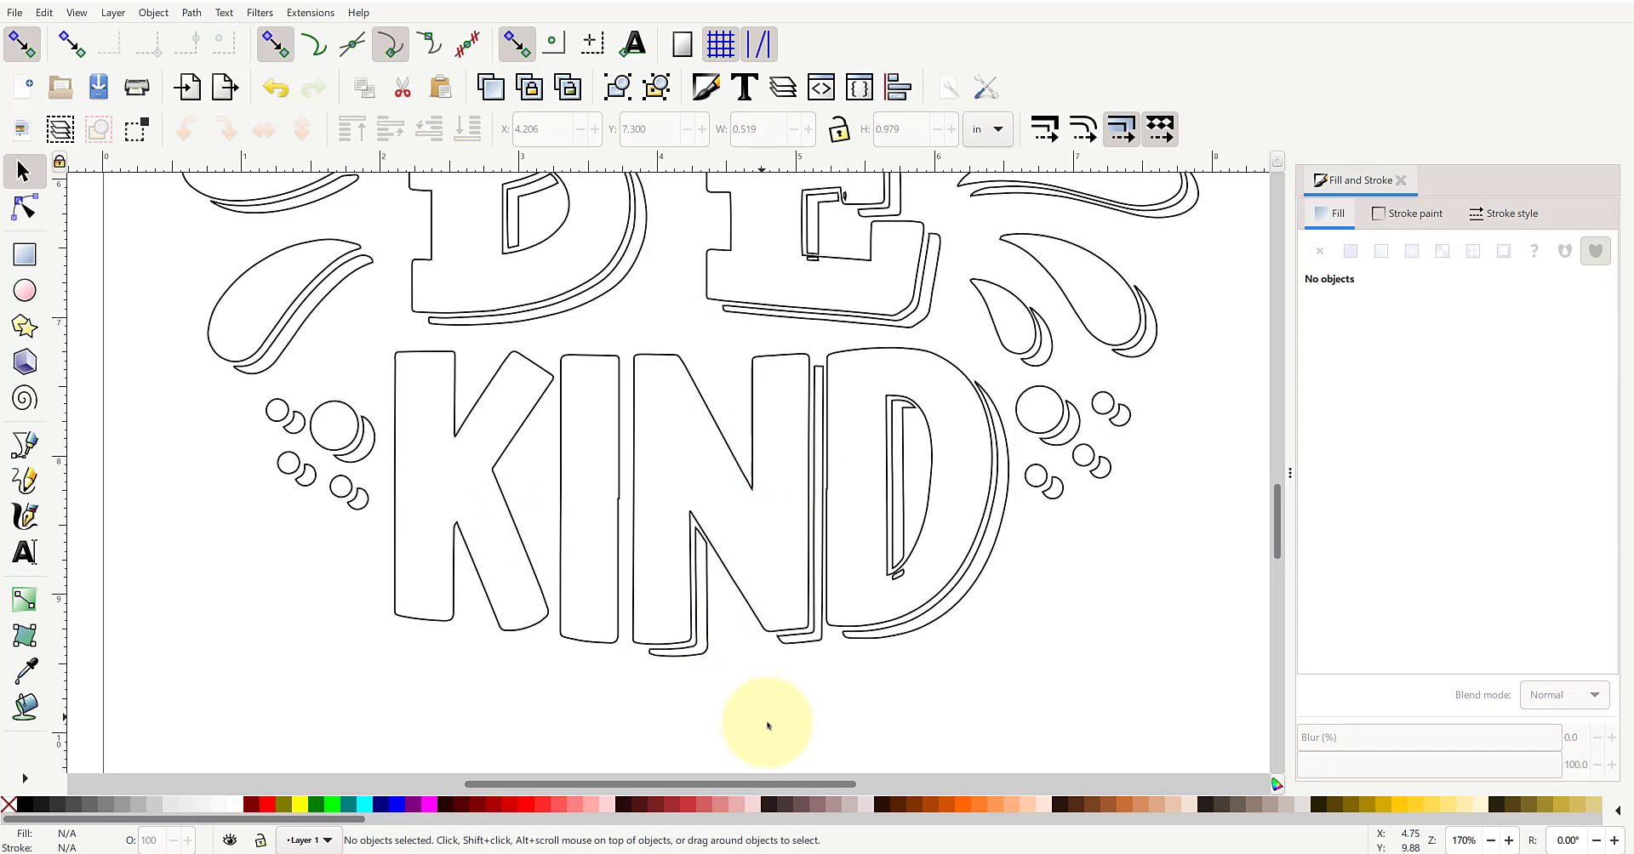
{"action": "mouse_move", "coordinate": [768, 721]}
{"action": "left_mouse_down"}
{"action": "mouse_move", "coordinate": [642, 561]}
{"action": "mouse_move", "coordinate": [630, 481]}
{"action": "left_mouse_up"}
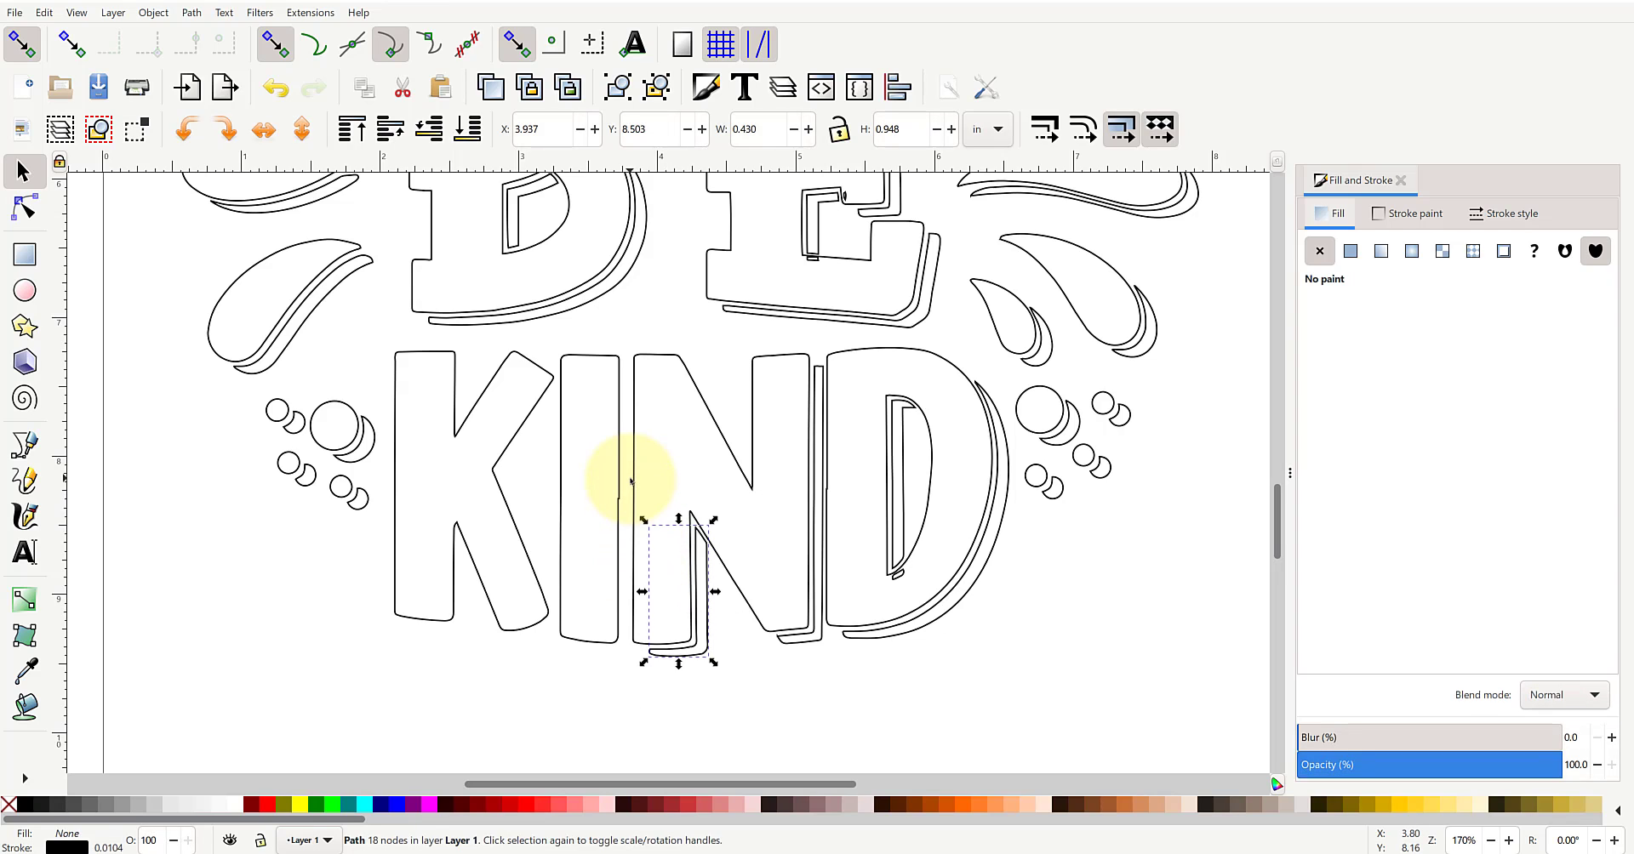
{"action": "left_click", "coordinate": [630, 481]}
{"action": "left_click_drag", "start_coordinate": [746, 672], "coordinate": [846, 320]}
{"action": "left_click_drag", "start_coordinate": [847, 321], "coordinate": [848, 321]}
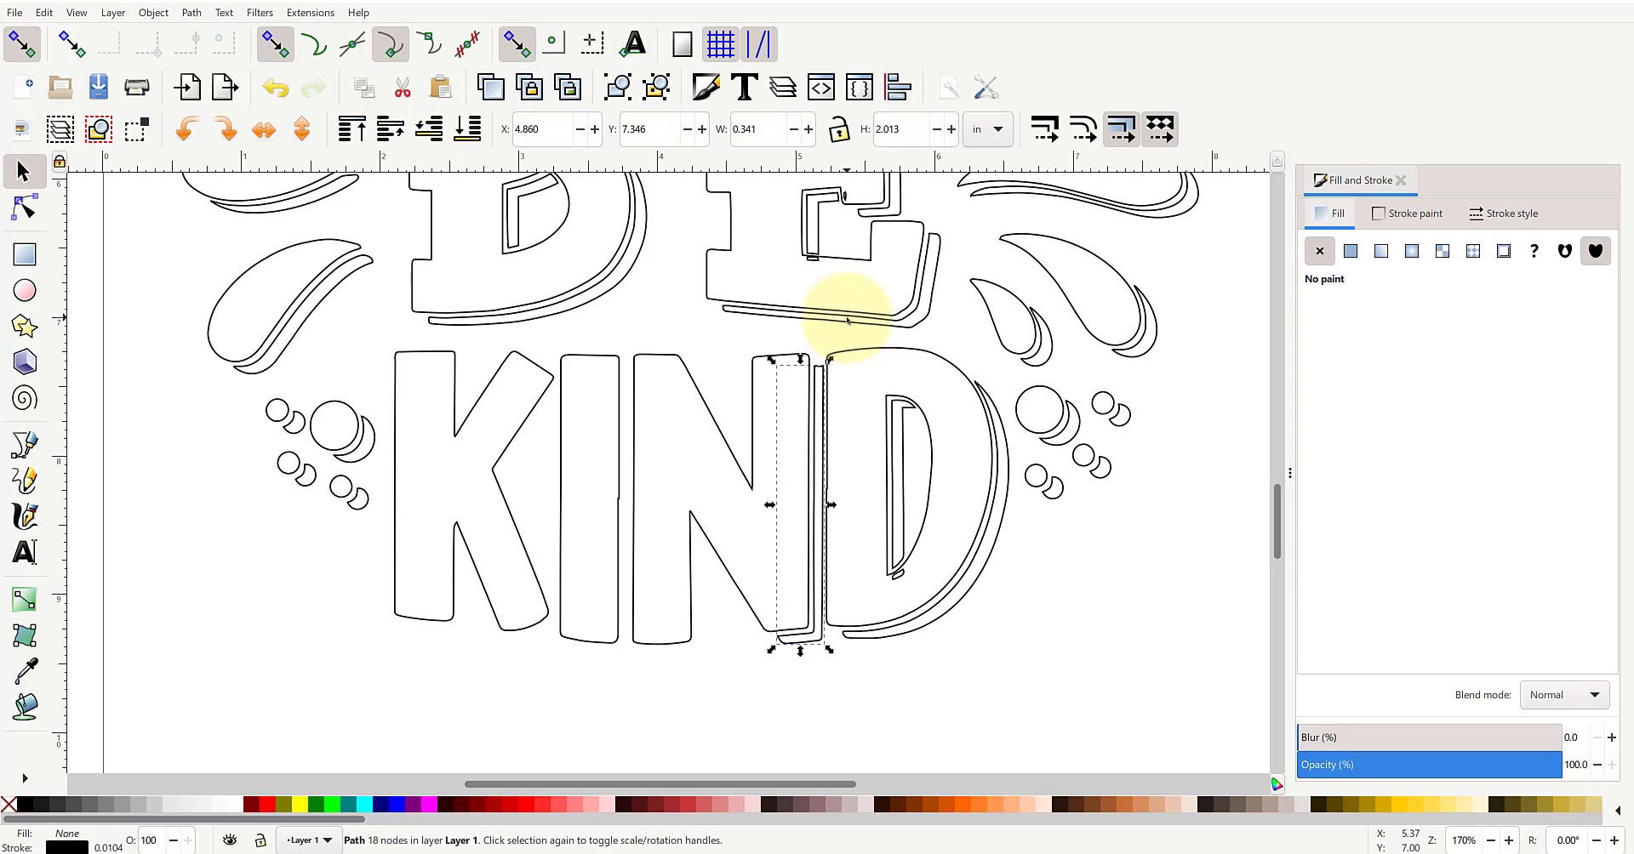
{"action": "key", "text": "Escape"}
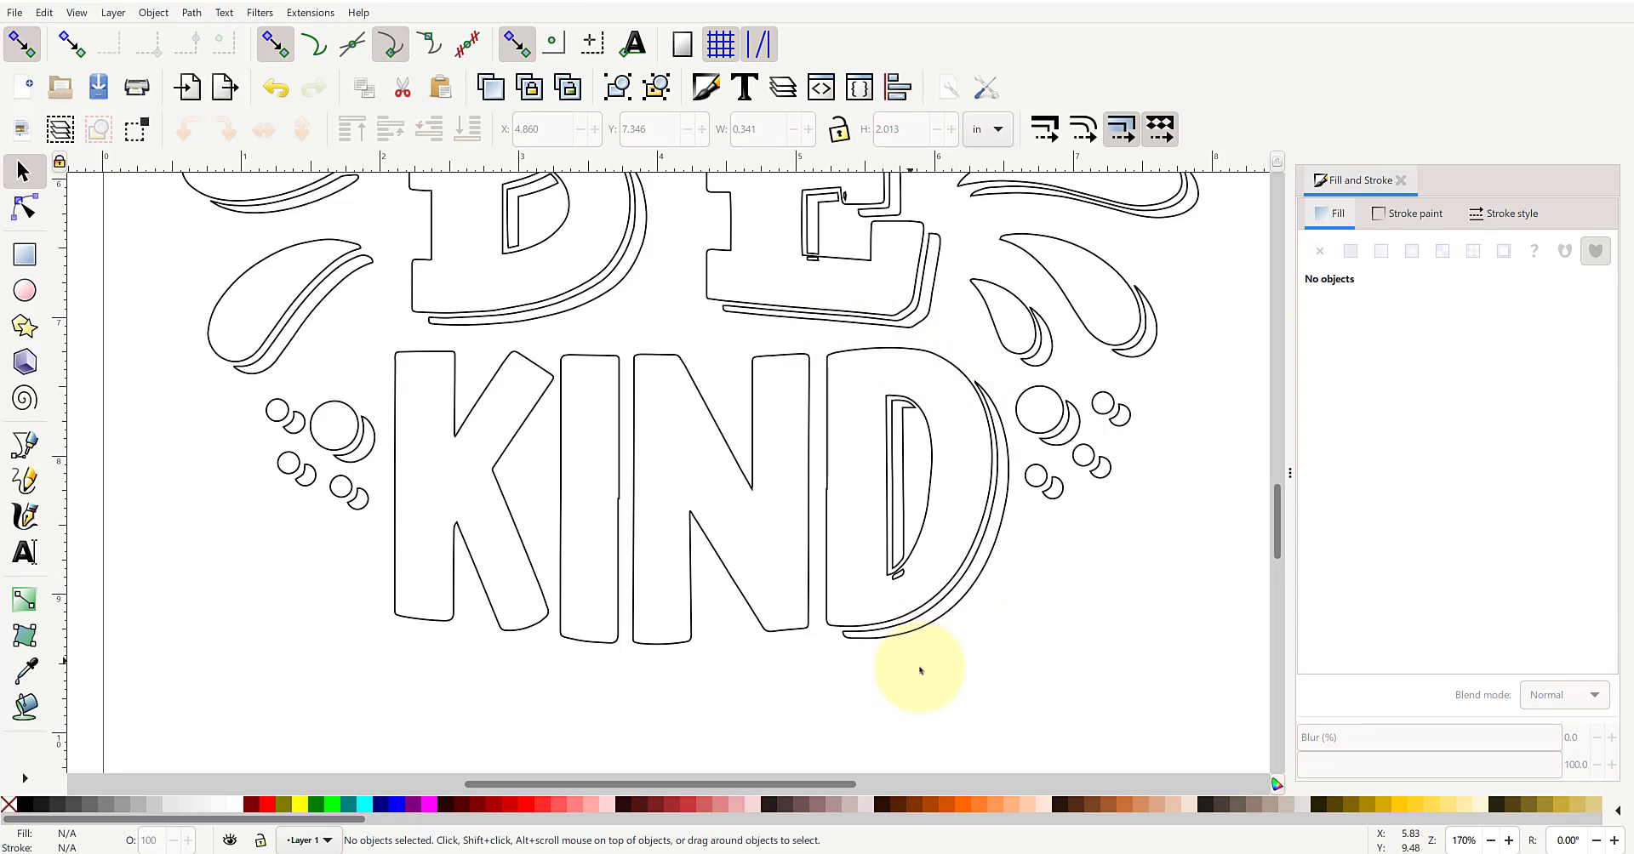
- Delete the shadow paths inside the counter and along the outer curve of the letter D in KIND
{"action": "left_click_drag", "start_coordinate": [978, 676], "coordinate": [842, 361]}
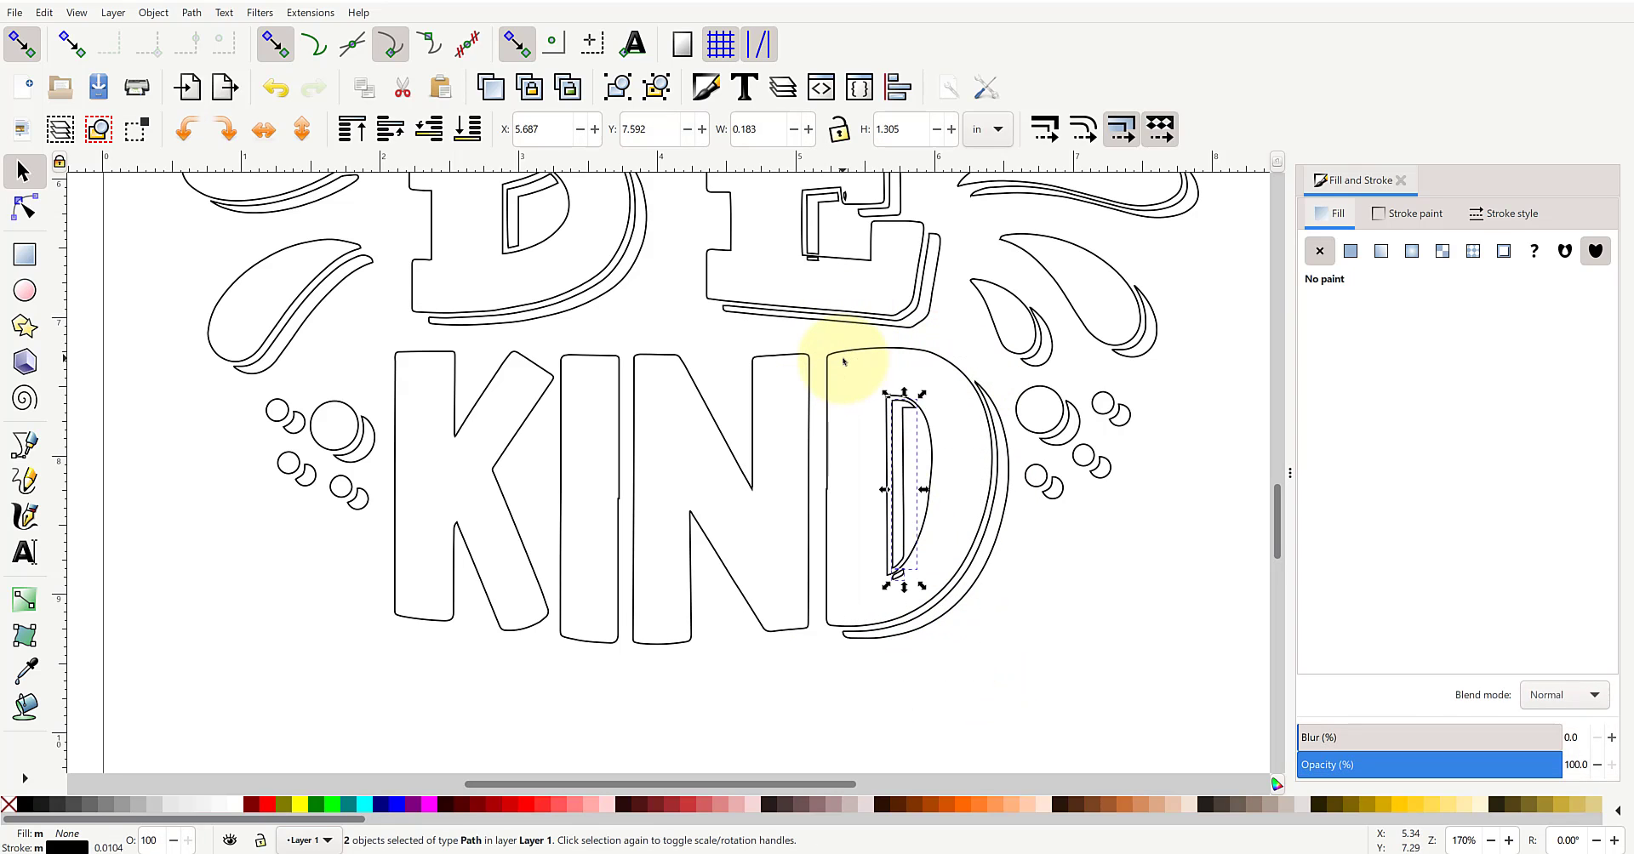
{"action": "key", "text": "Escape"}
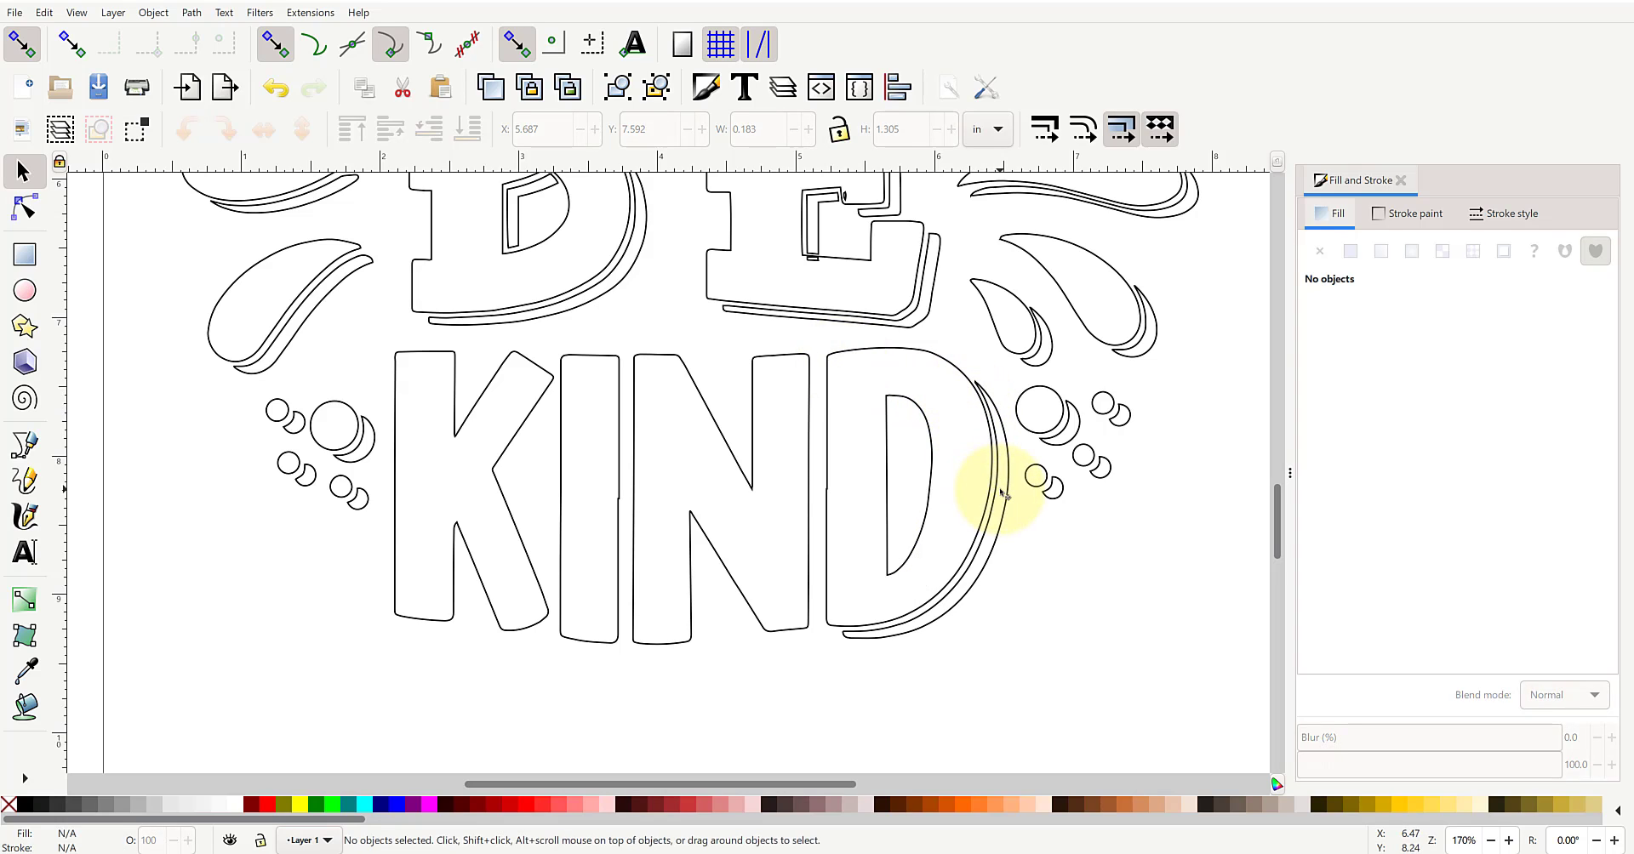
{"action": "left_click", "coordinate": [1009, 507]}
{"action": "key", "text": "Delete"}
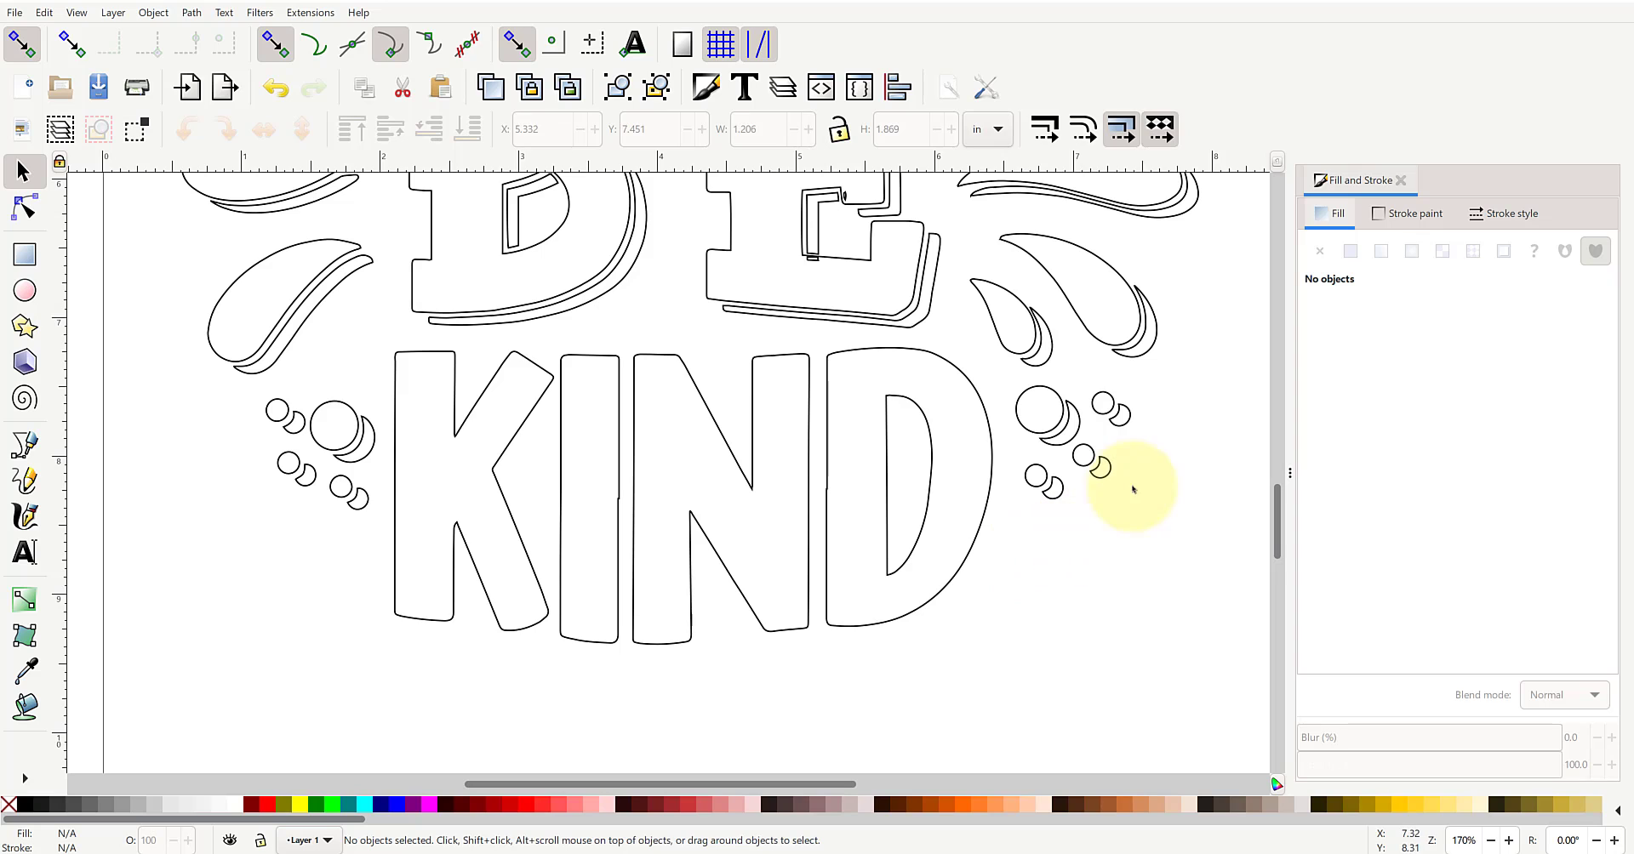
- Delete the four crescent shadows of the circles beside the letter D
{"action": "left_click", "coordinate": [1127, 419]}
{"action": "key", "text": "Delete"}
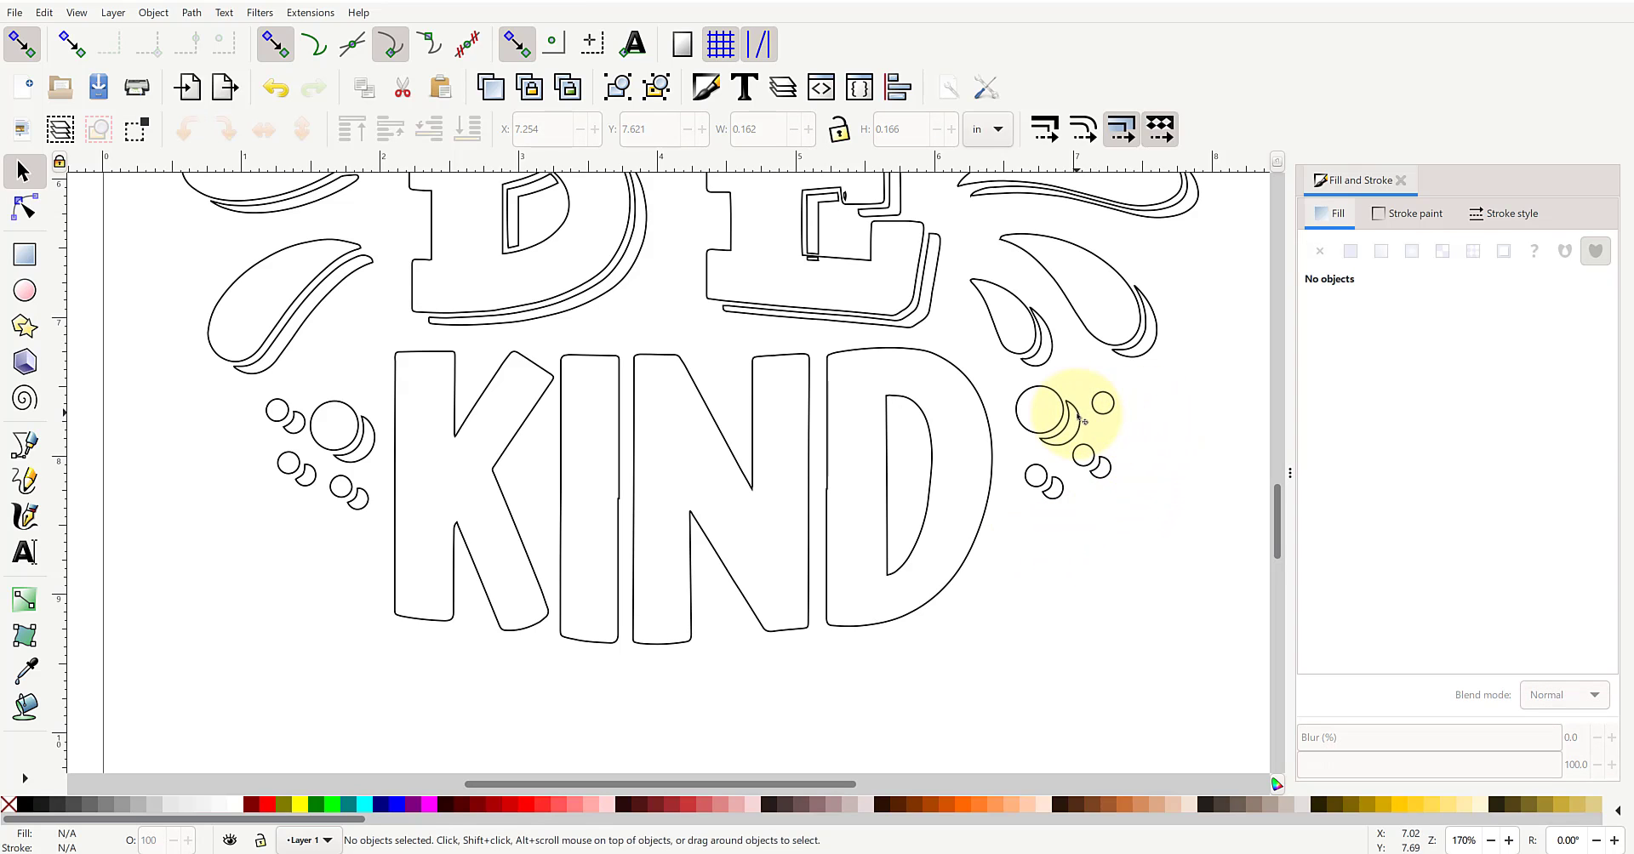
{"action": "left_click", "coordinate": [1064, 421]}
{"action": "key", "text": "Delete"}
{"action": "left_click", "coordinate": [1098, 465]}
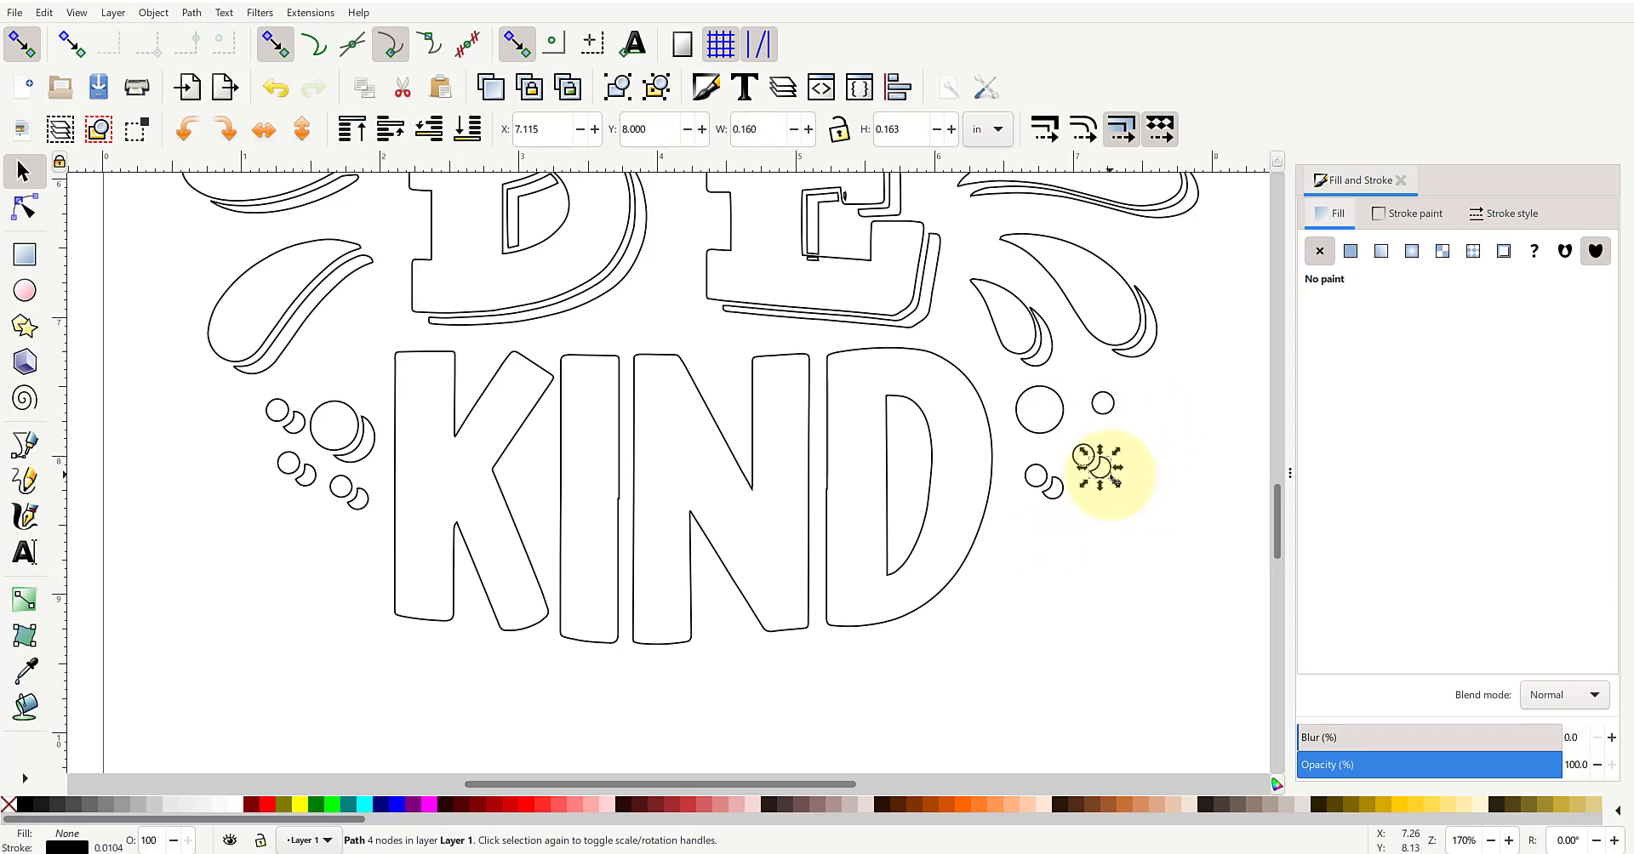
{"action": "key", "text": "Delete"}
{"action": "left_click", "coordinate": [1058, 489]}
{"action": "key", "text": "Delete"}
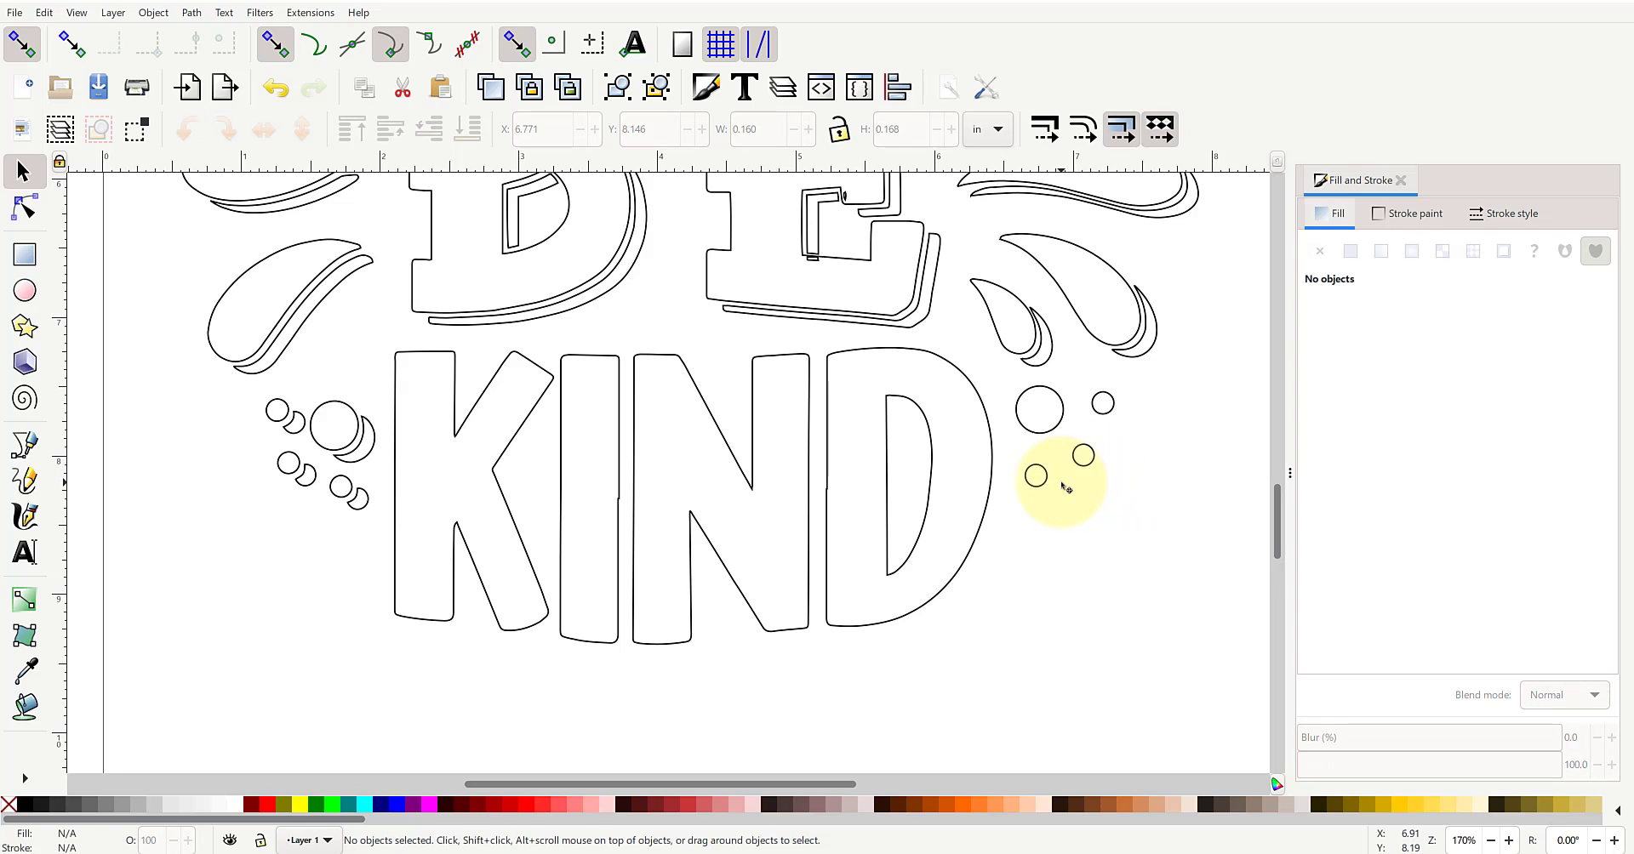
- Delete the four crescent shadows of the circles beside the letter K
{"action": "left_click", "coordinate": [357, 502]}
{"action": "key", "text": "Delete"}
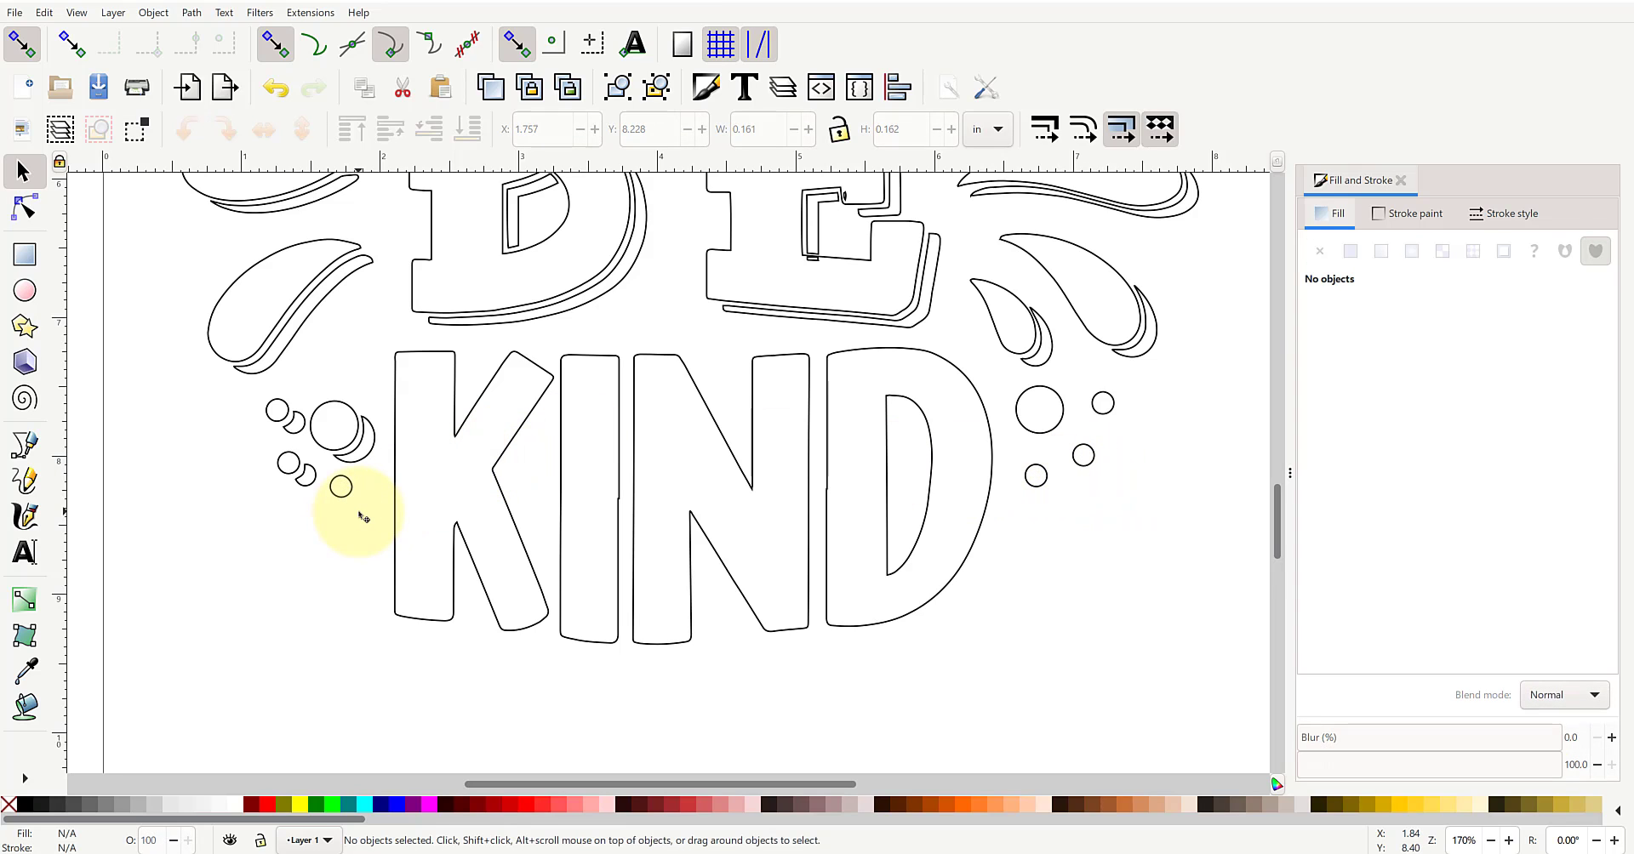
{"action": "left_click", "coordinate": [378, 457]}
{"action": "key", "text": "Delete"}
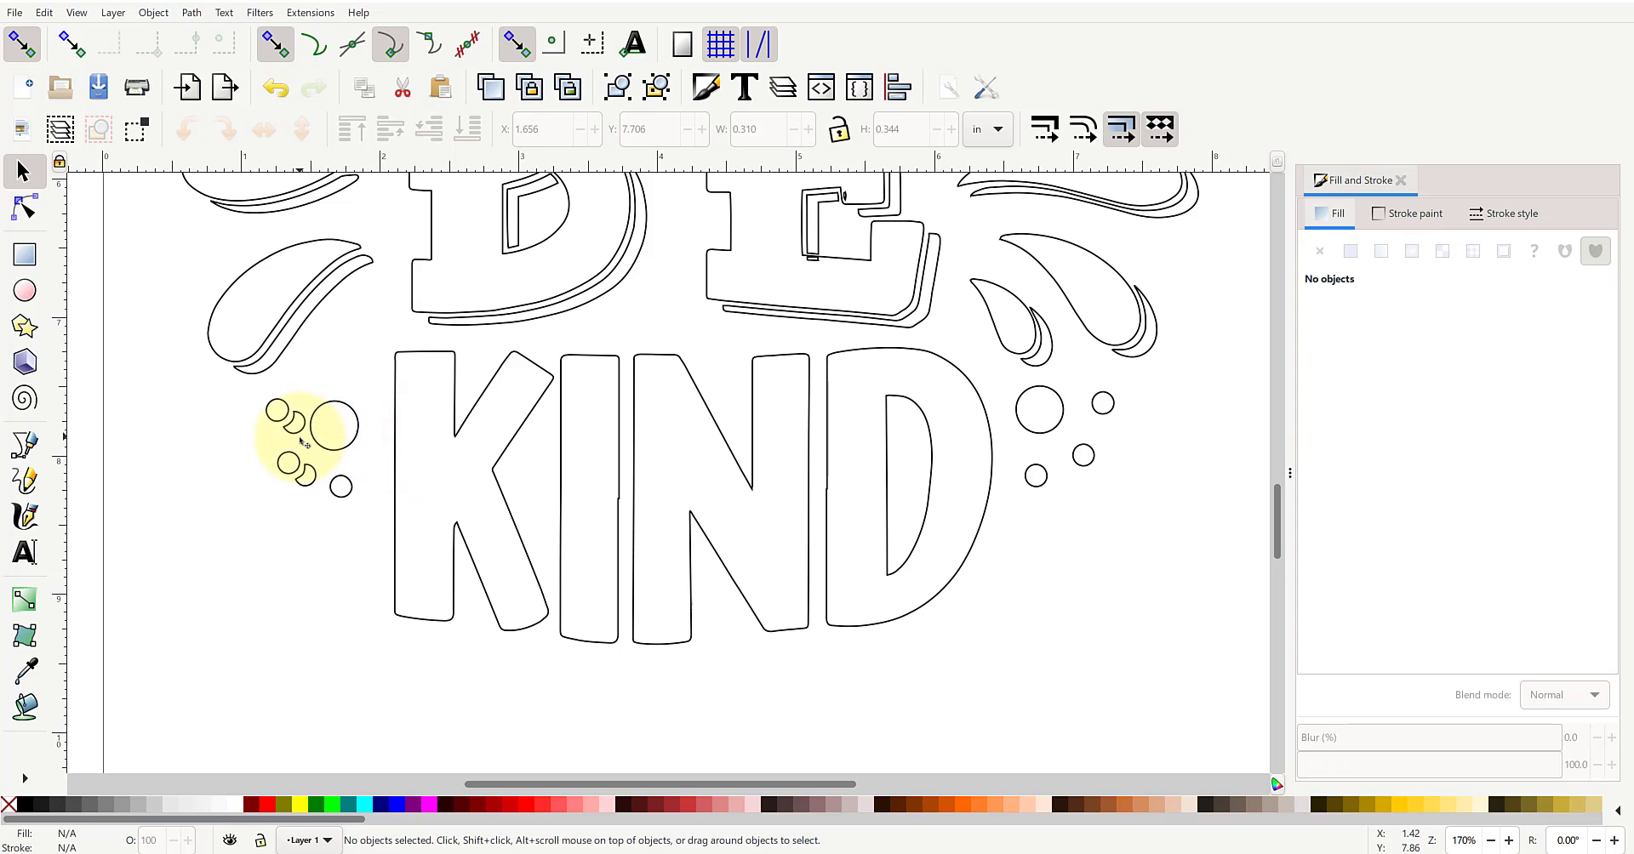
{"action": "left_click", "coordinate": [296, 426]}
{"action": "key", "text": "Delete"}
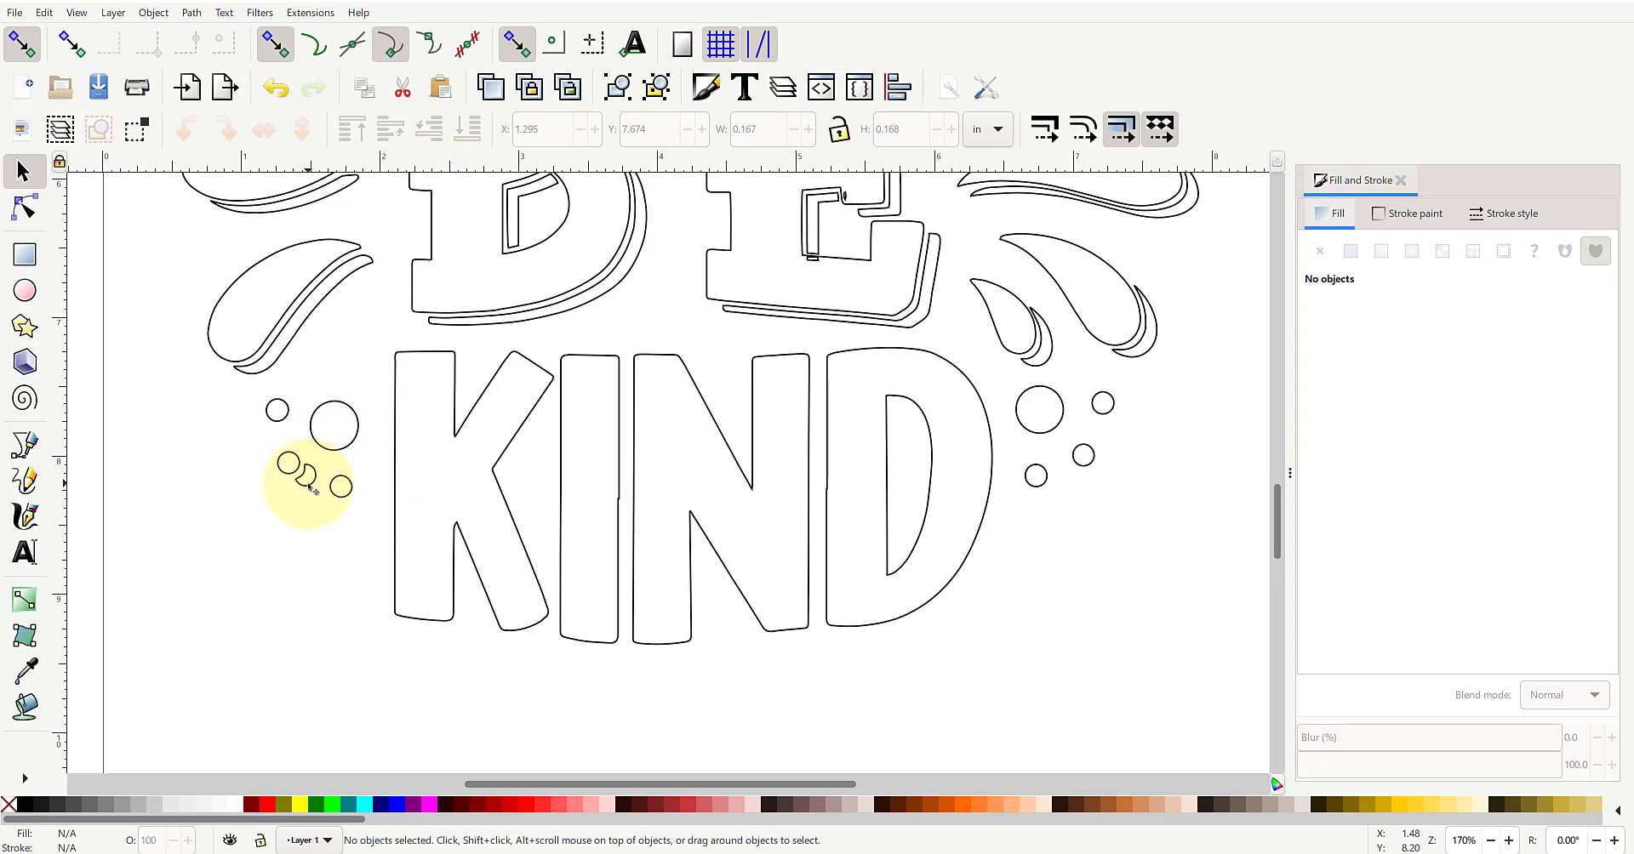
{"action": "left_click", "coordinate": [306, 477]}
{"action": "key", "text": "Delete"}
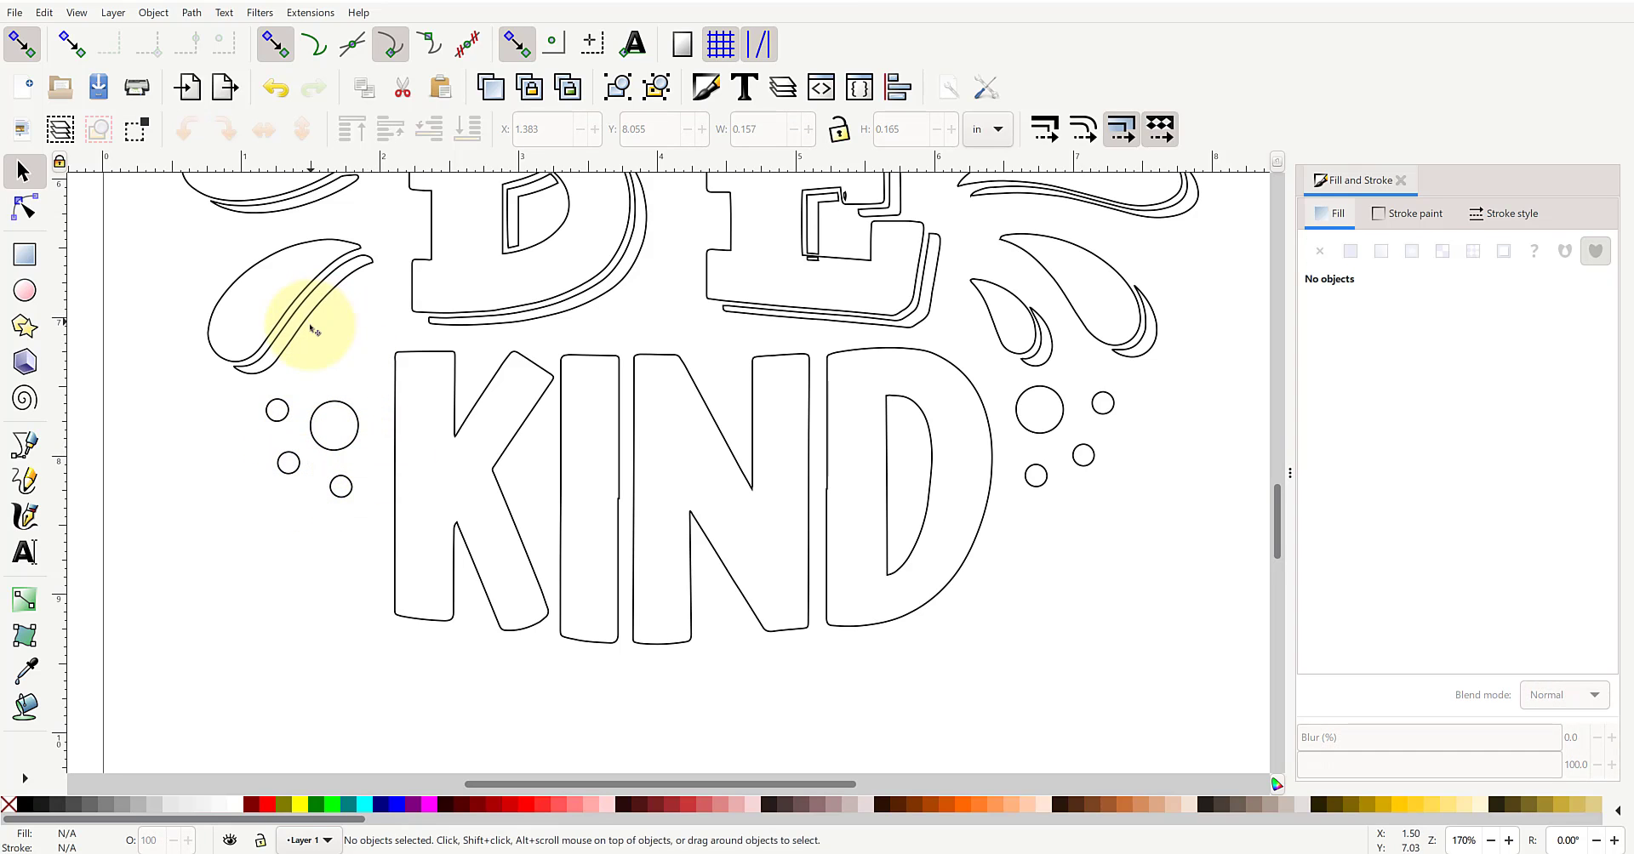
- Delete all shadow paths of the letter B in BE: inside both counters, along the outer curves and the small sliver at the stem
{"action": "scroll", "coordinate": [609, 685], "scroll_direction": "down", "scroll_amount": 3}
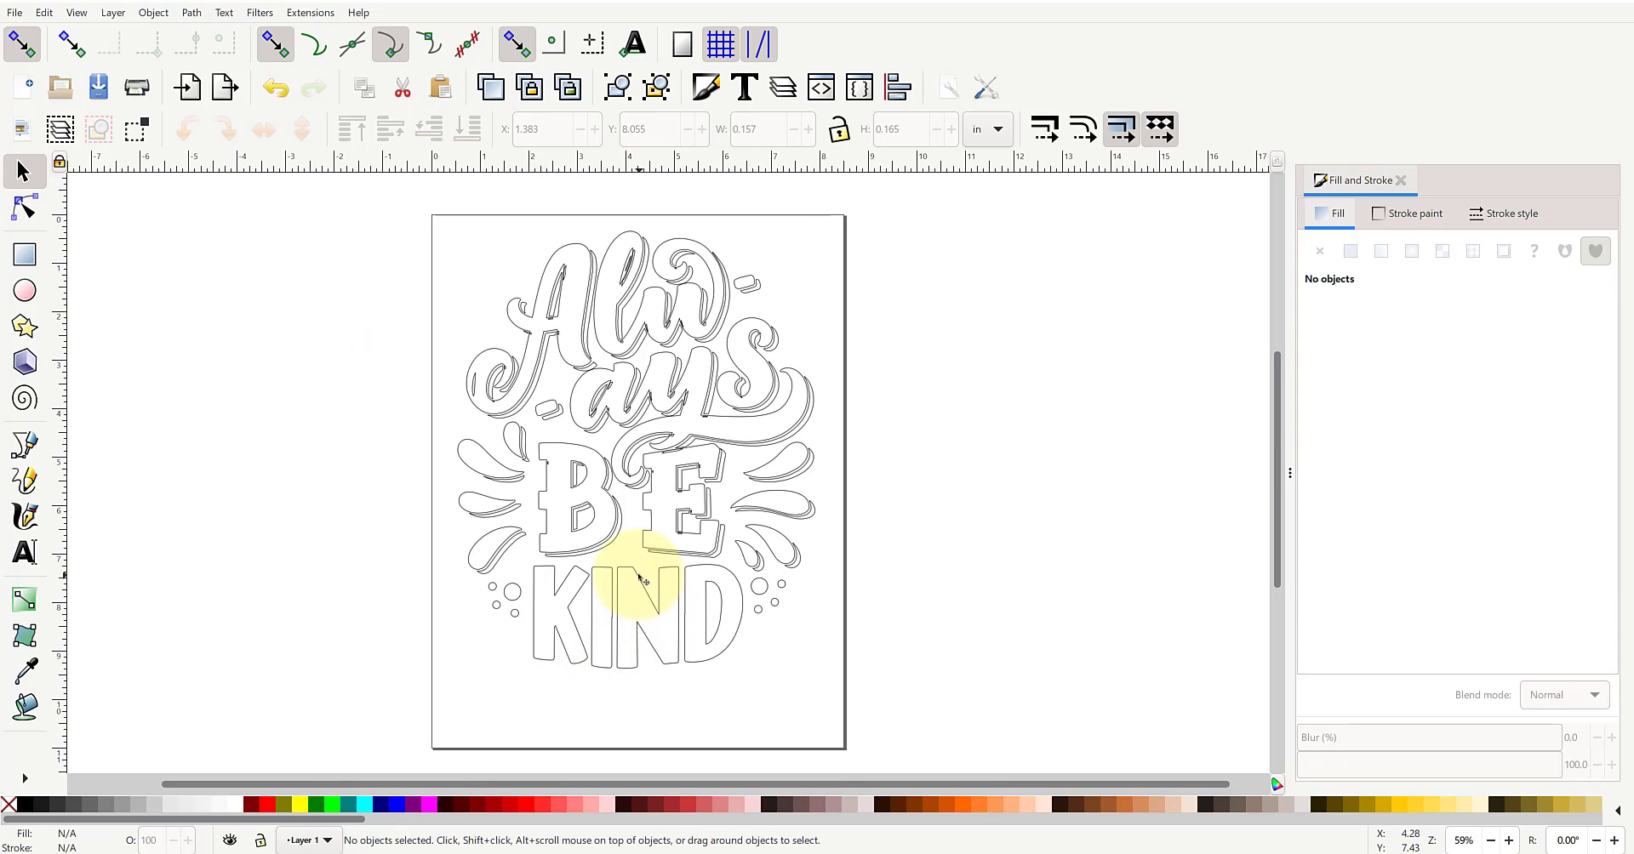
{"action": "scroll", "coordinate": [638, 577], "scroll_direction": "up", "scroll_amount": 2}
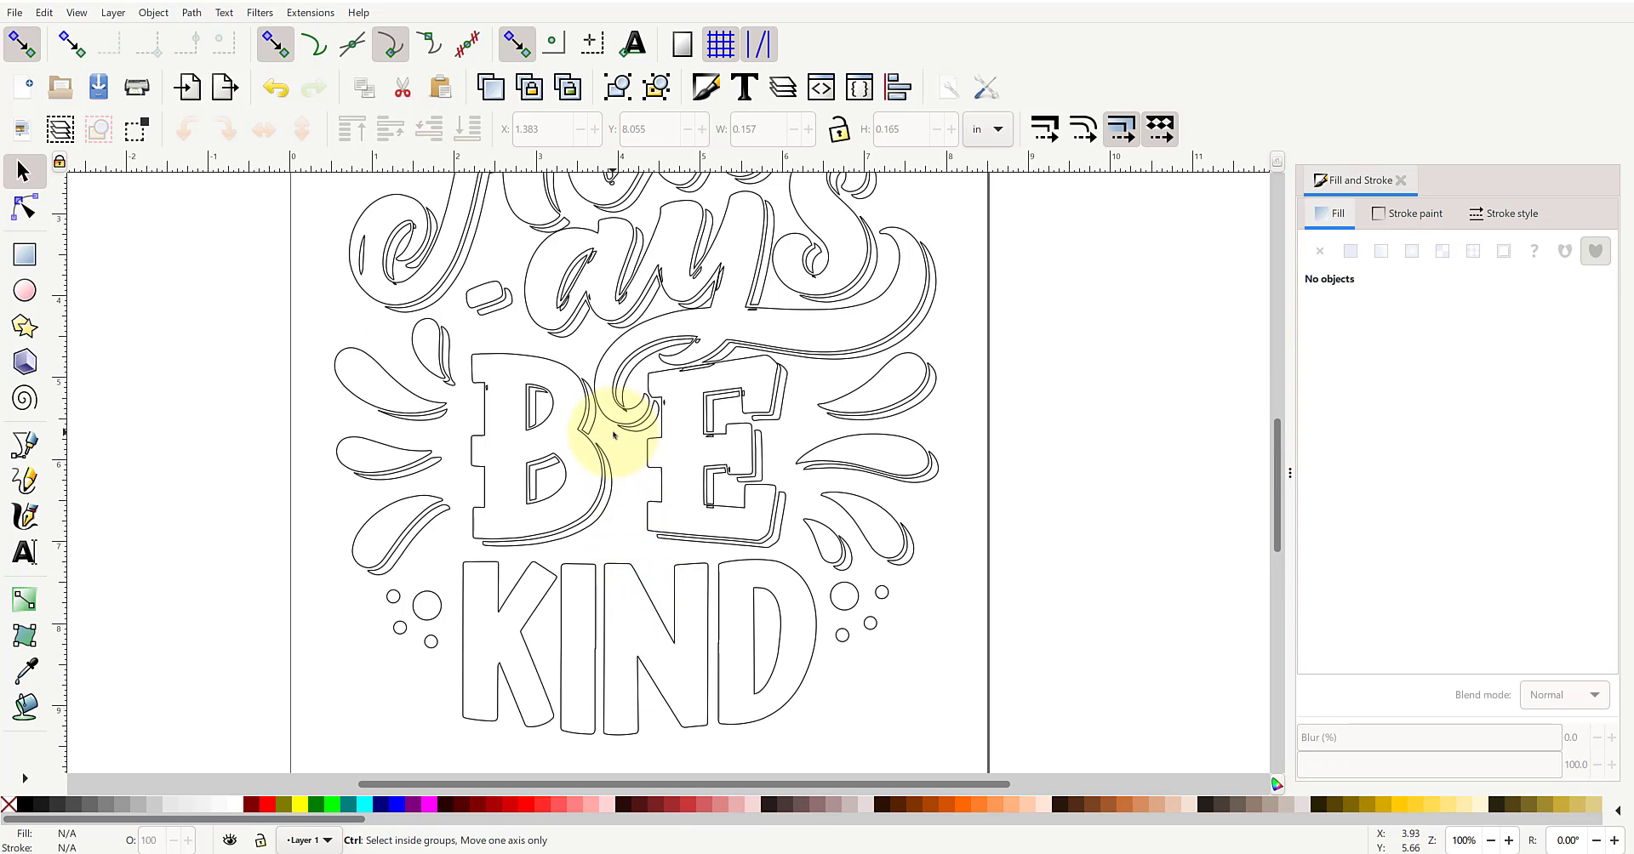
{"action": "scroll", "coordinate": [608, 415], "scroll_direction": "up", "scroll_amount": 2}
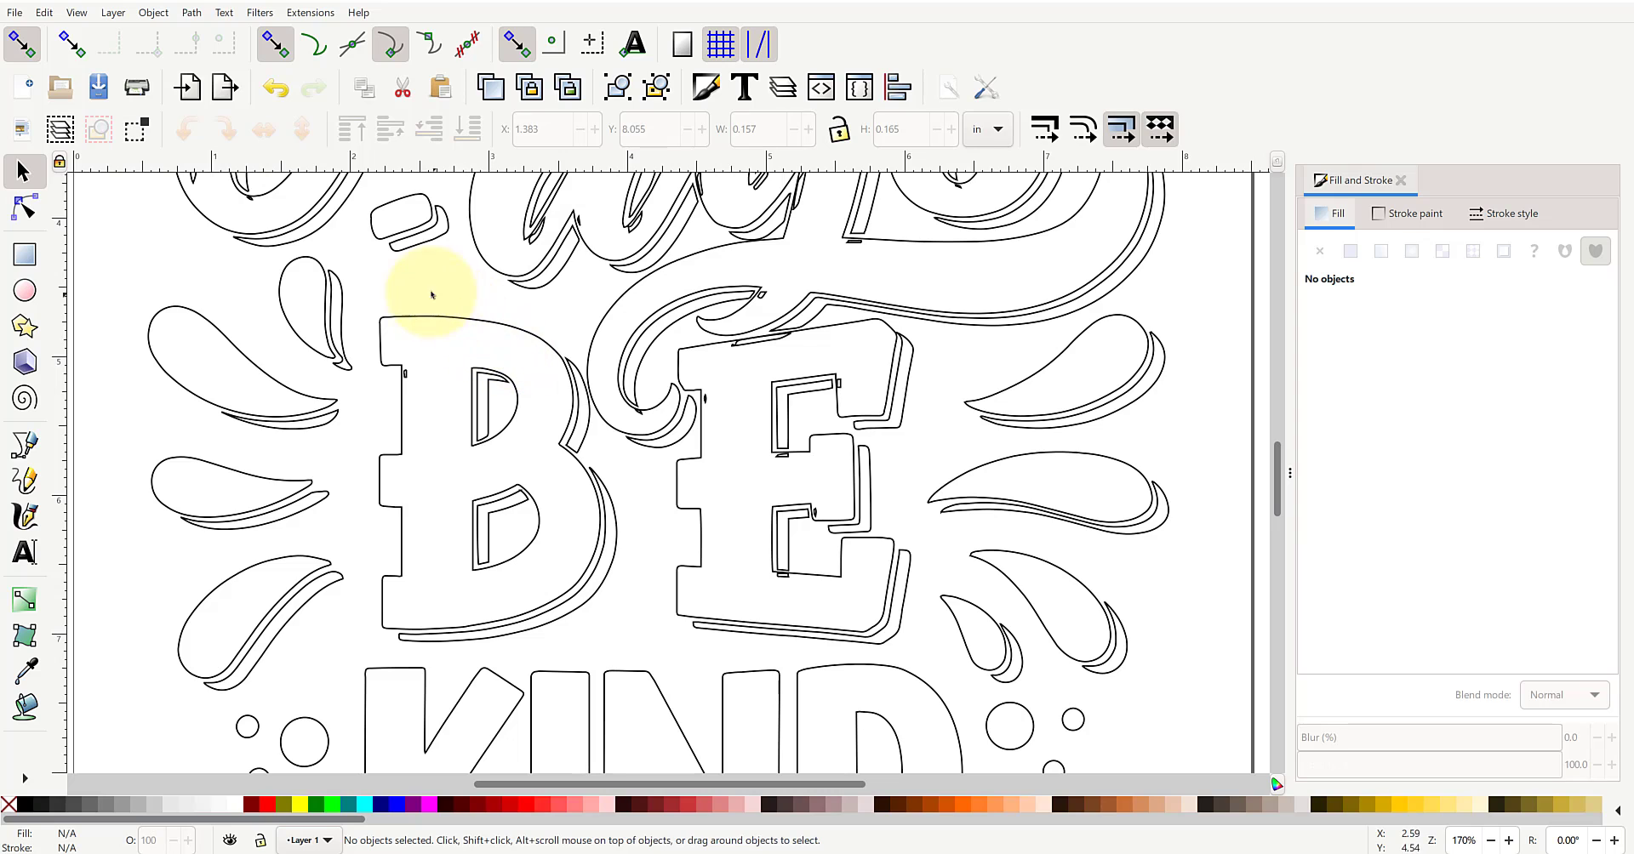
{"action": "left_click_drag", "start_coordinate": [424, 288], "coordinate": [627, 656]}
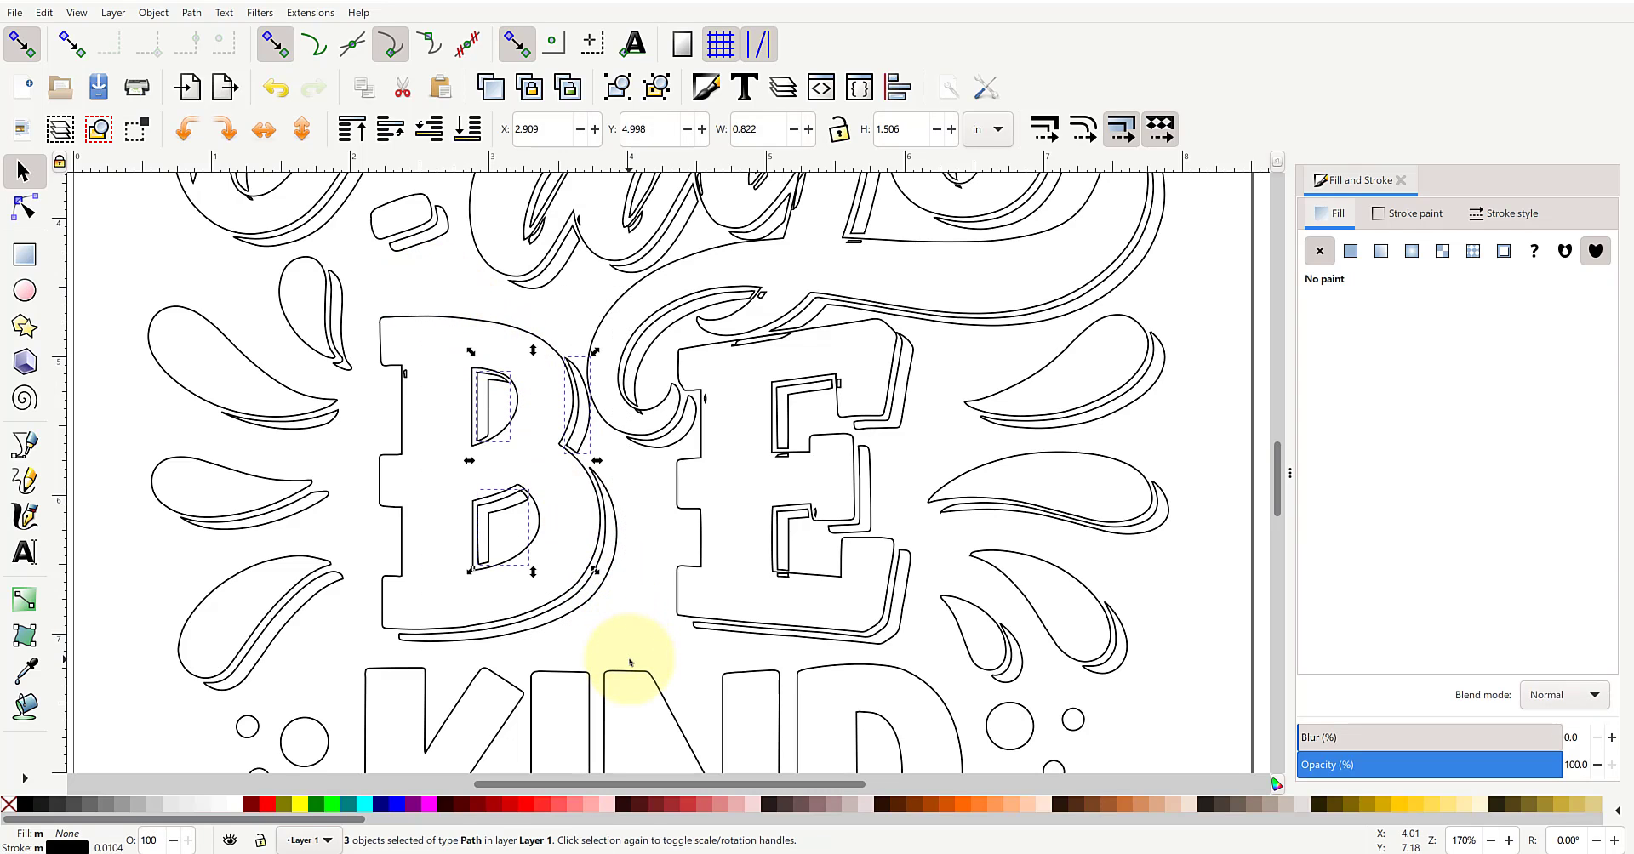
{"action": "key", "text": "Delete"}
{"action": "left_click", "coordinate": [618, 570]}
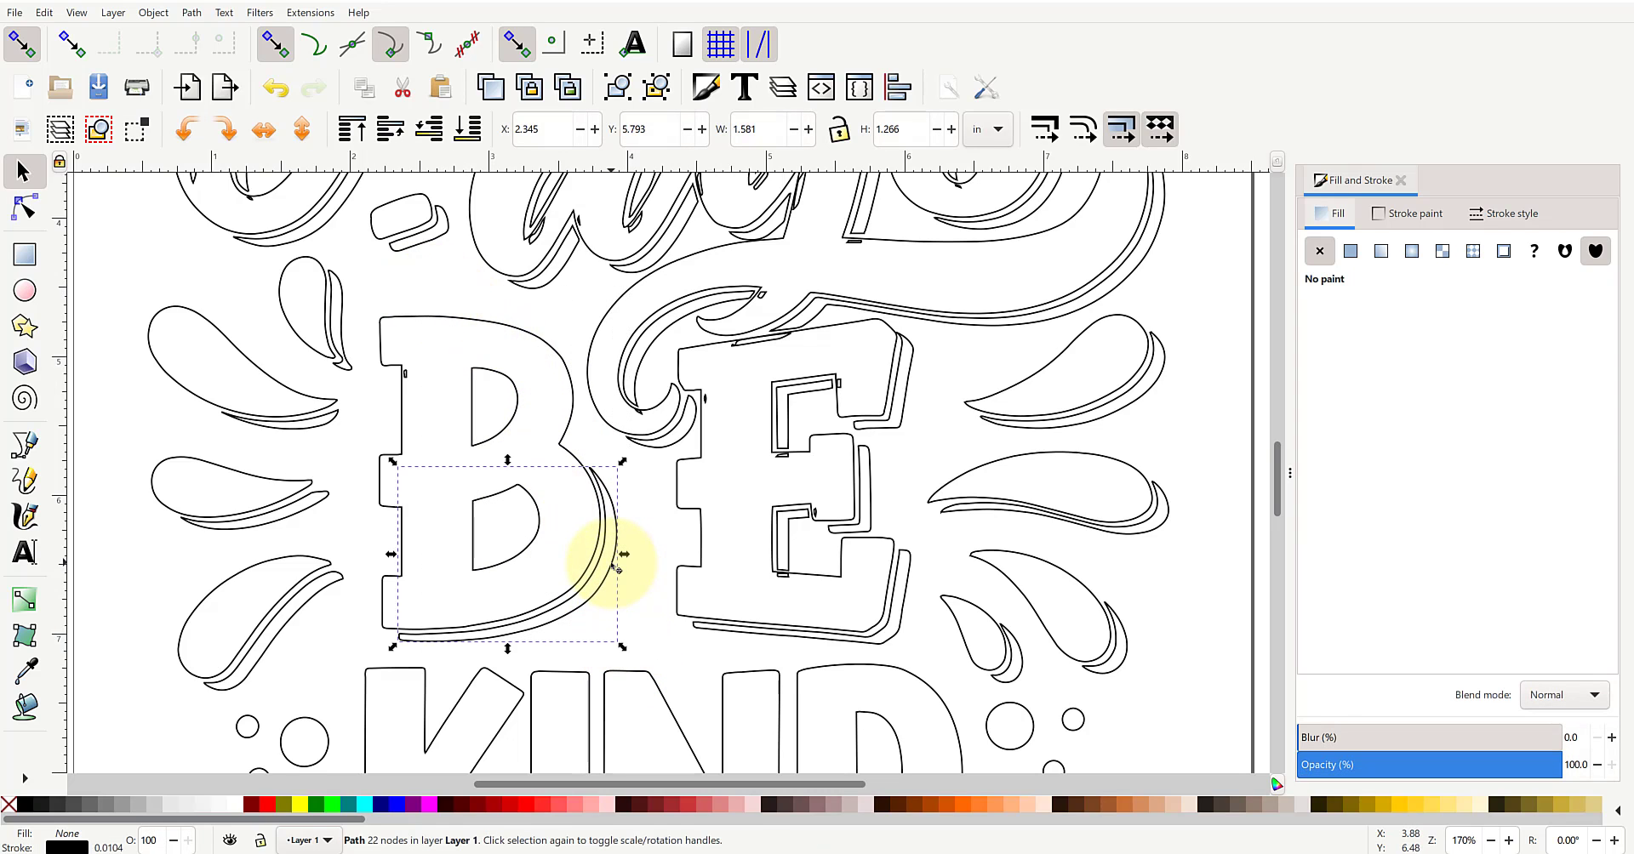
{"action": "key", "text": "Delete"}
{"action": "left_click", "coordinate": [405, 372]}
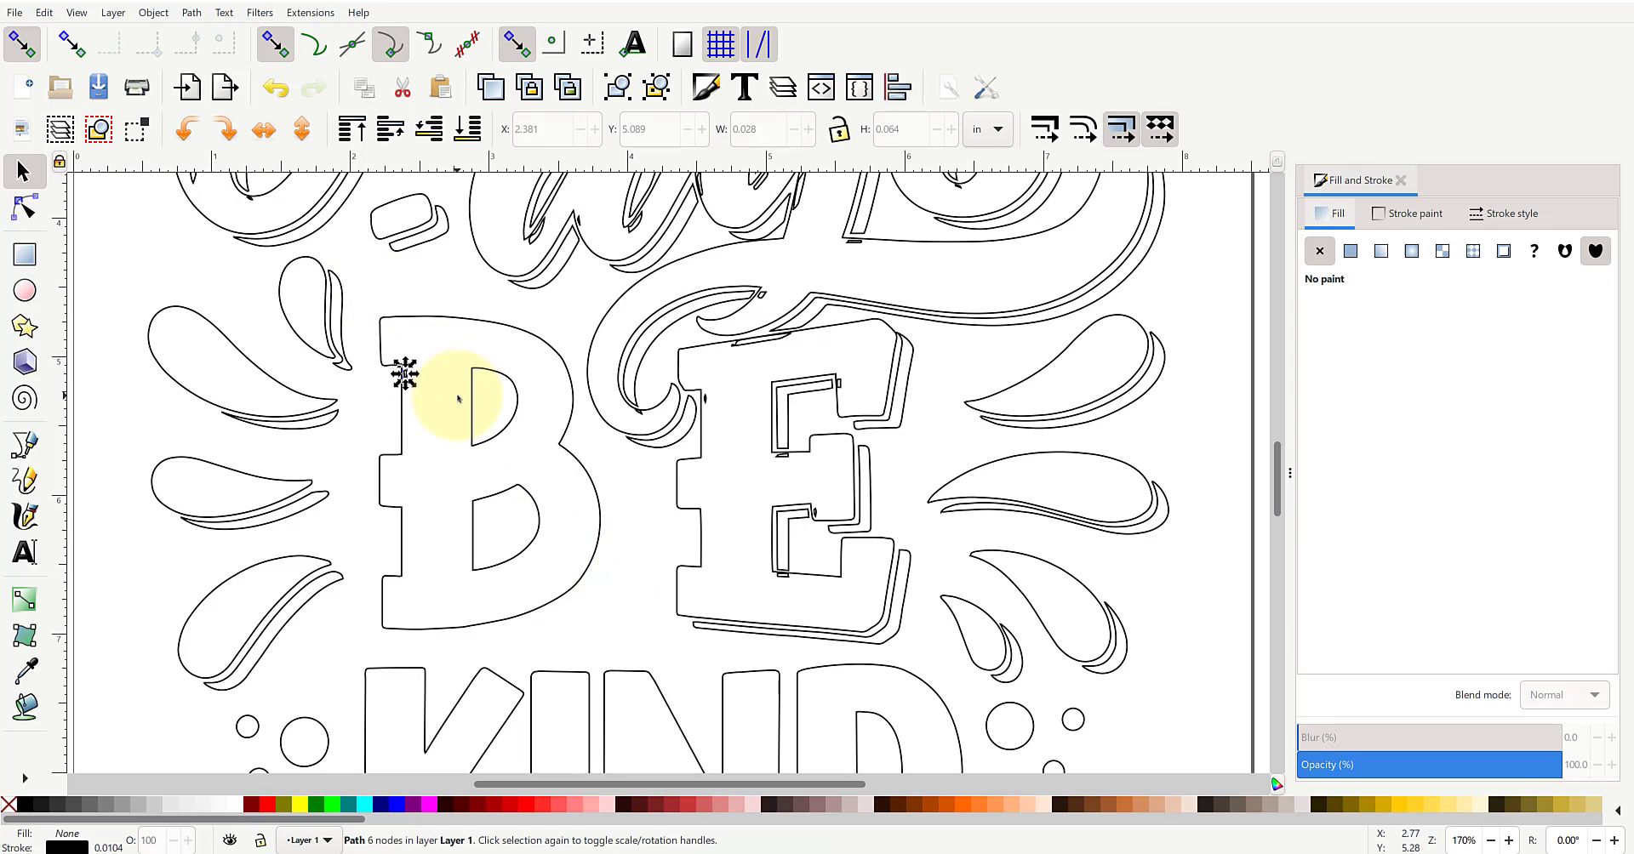
{"action": "key", "text": "Delete"}
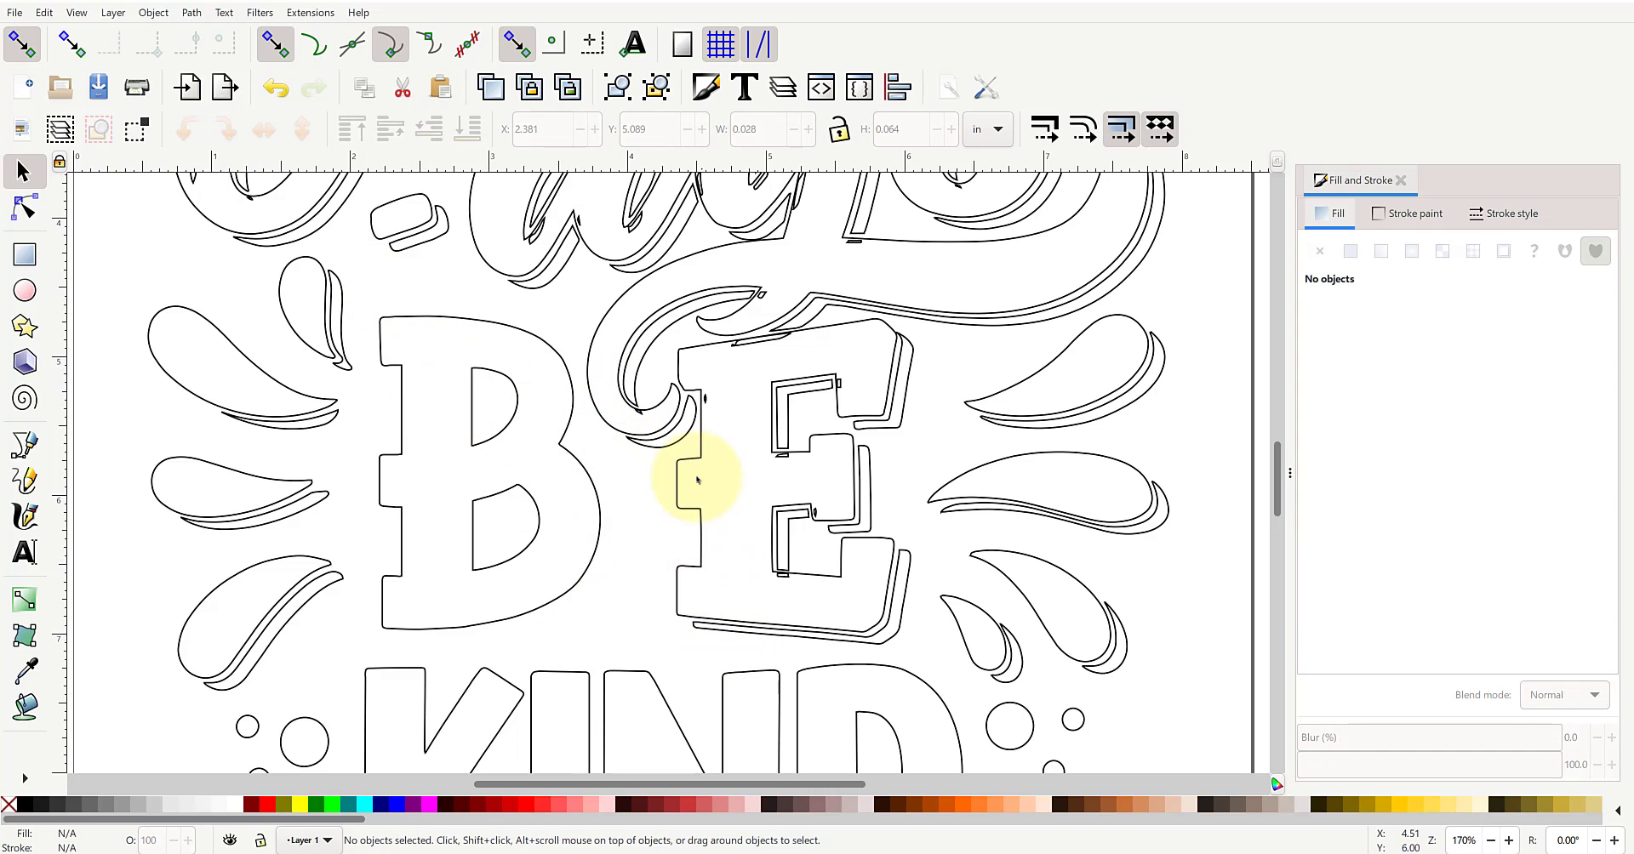
- Delete the shadow under the curled tail of Always and the remaining shadow paths across the design
{"action": "left_click", "coordinate": [683, 437]}
{"action": "key", "text": "Delete"}
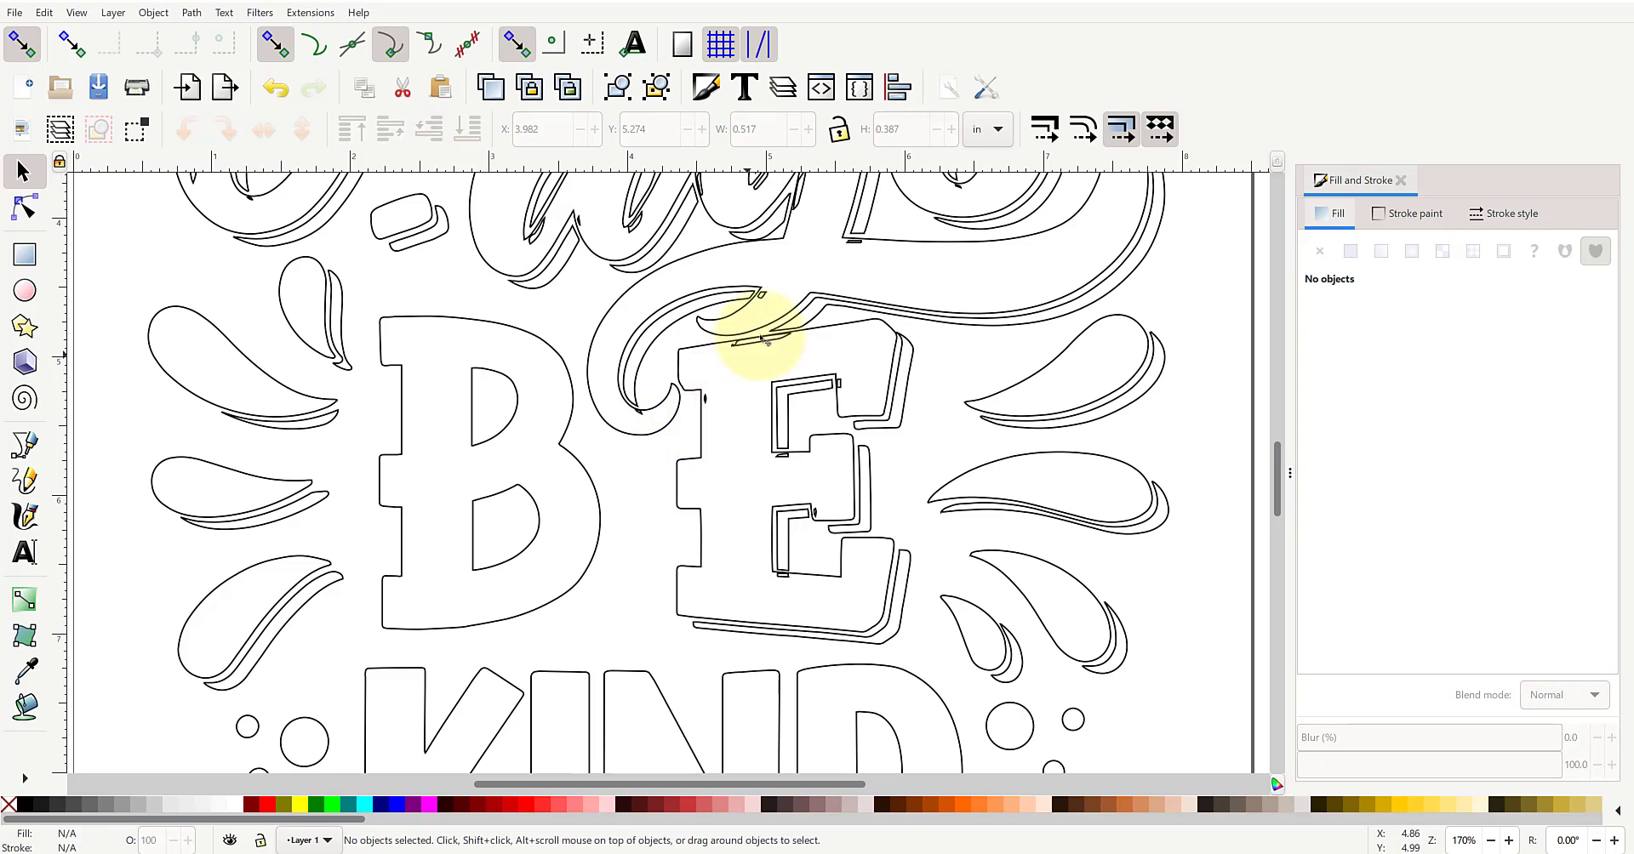
{"action": "scroll", "coordinate": [988, 540], "scroll_direction": "down", "scroll_amount": 5}
{"action": "scroll", "coordinate": [988, 540], "scroll_direction": "up", "scroll_amount": 2}
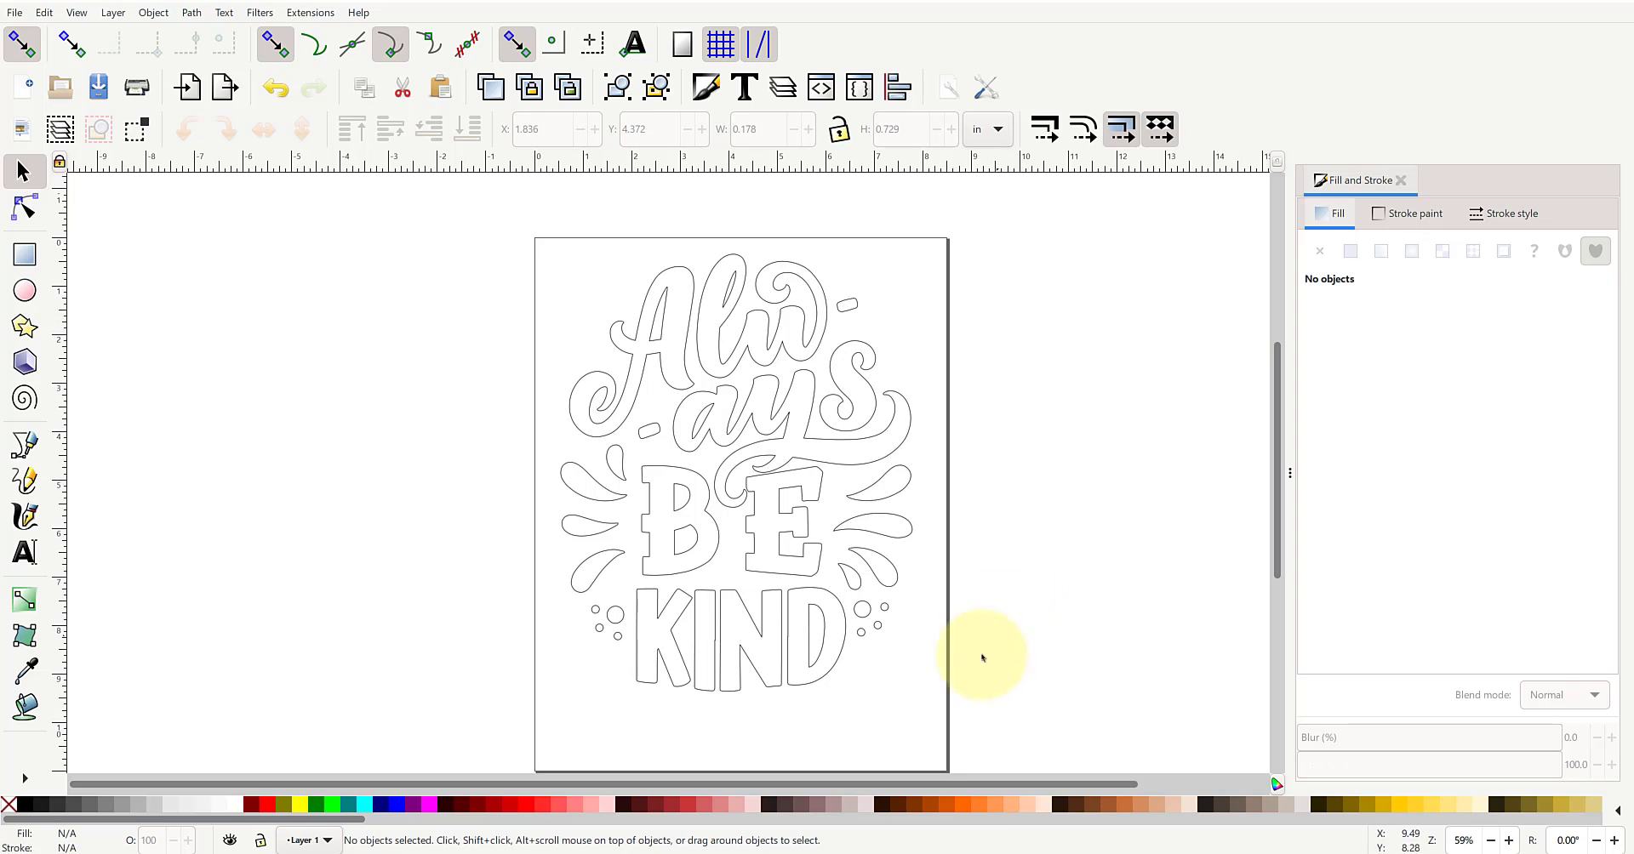
- Shift the letters K, I and N of KIND slightly left to even the spacing, to X 2.026, 3.264 and 3.843 in
{"action": "scroll", "coordinate": [824, 694], "scroll_direction": "up", "scroll_amount": 5}
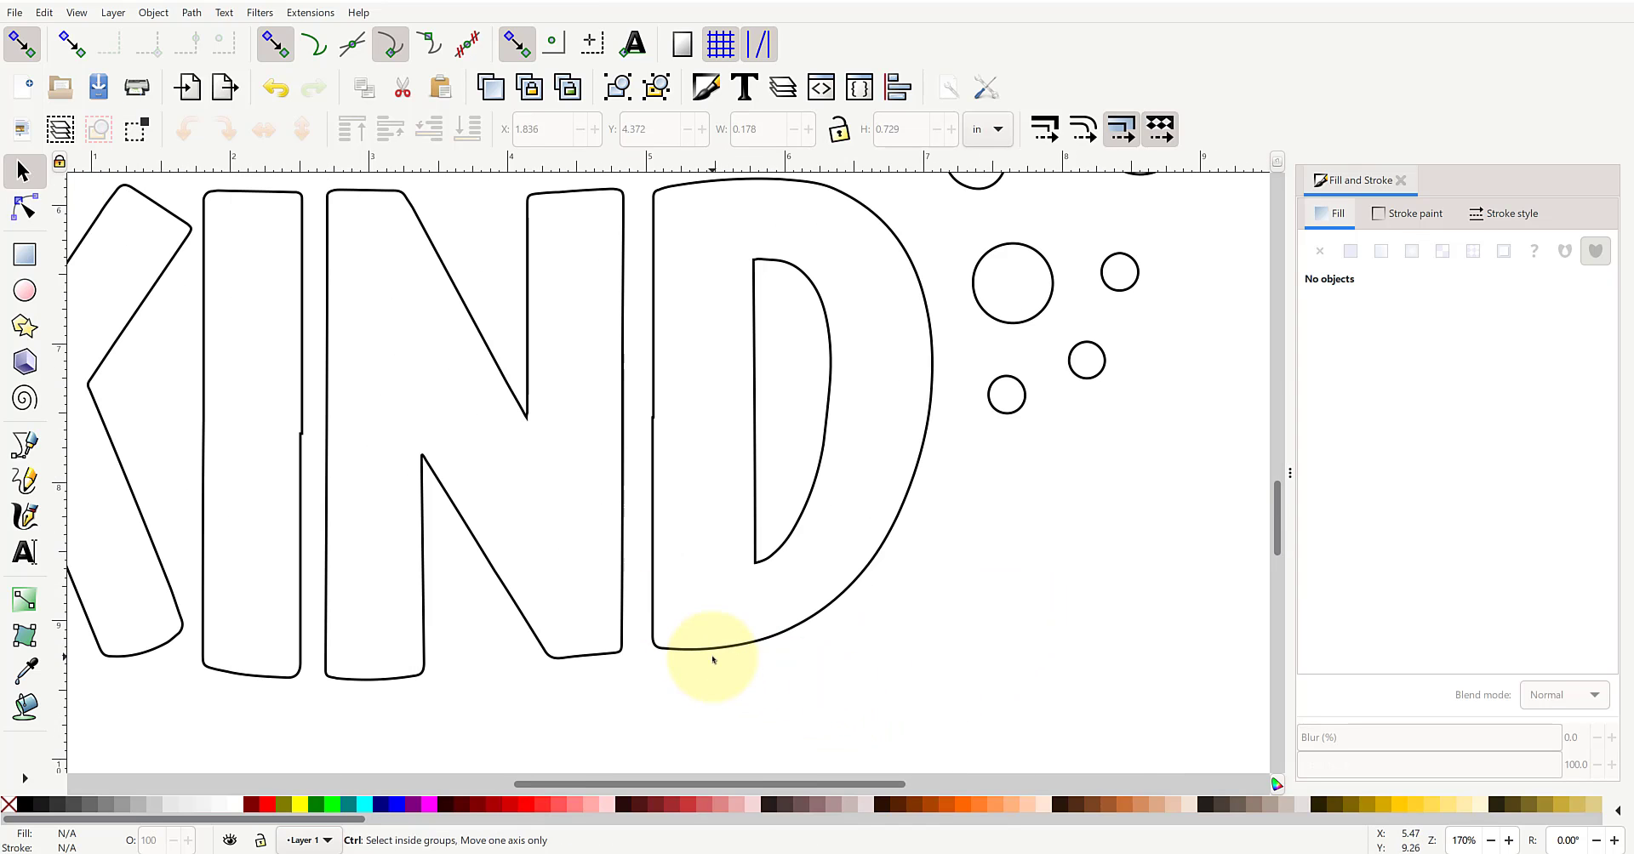
{"action": "scroll", "coordinate": [681, 647], "scroll_direction": "down", "scroll_amount": 2}
{"action": "left_click_drag", "start_coordinate": [368, 566], "coordinate": [359, 566]}
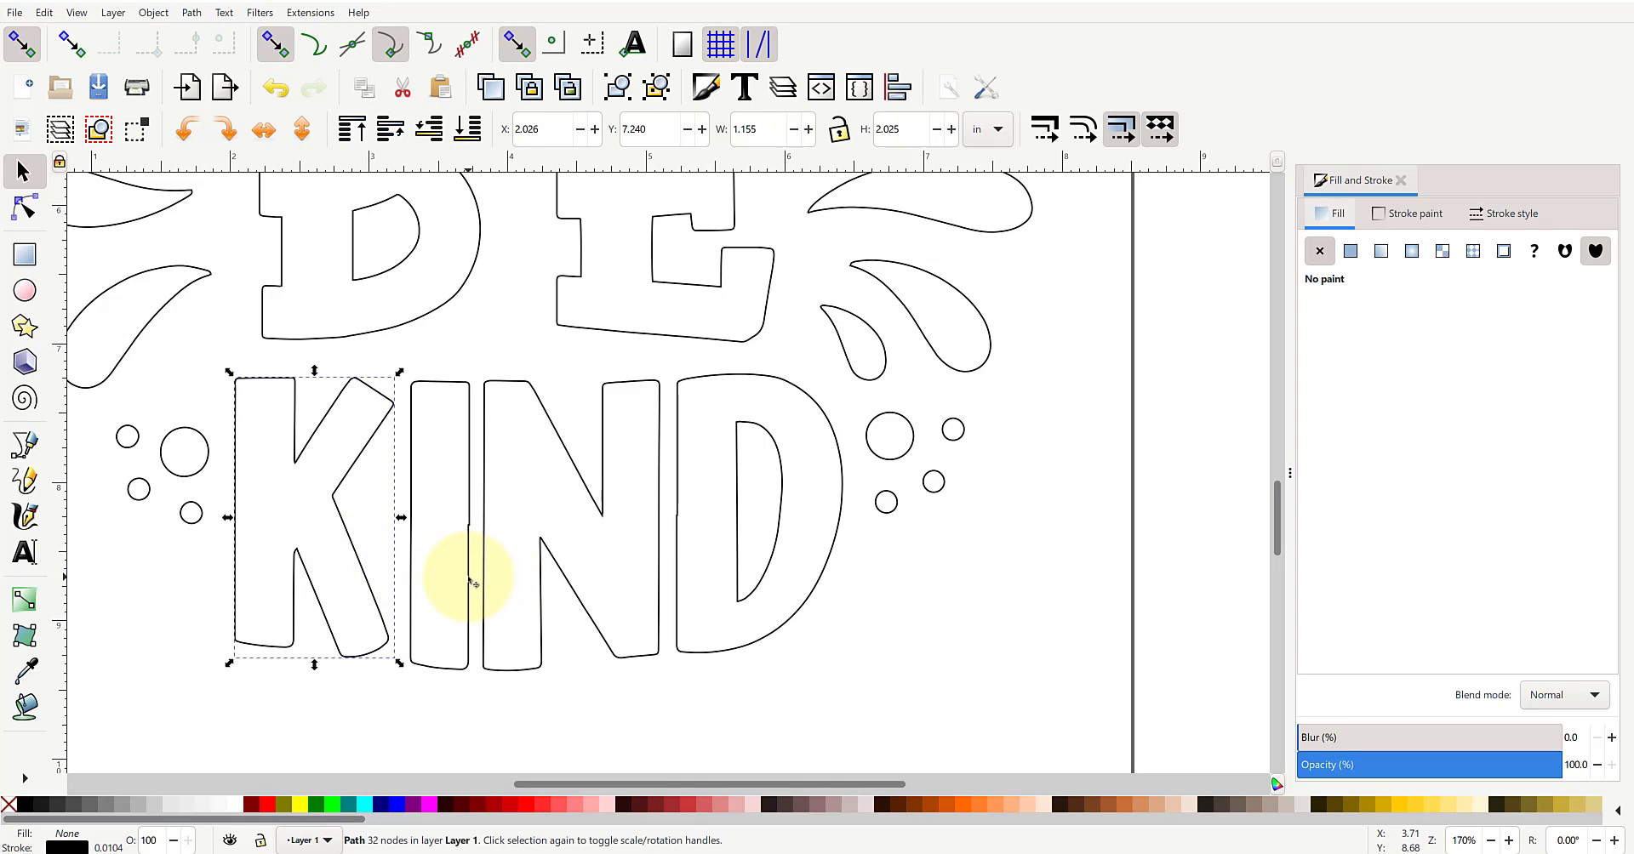
{"action": "left_click_drag", "start_coordinate": [470, 584], "coordinate": [465, 584]}
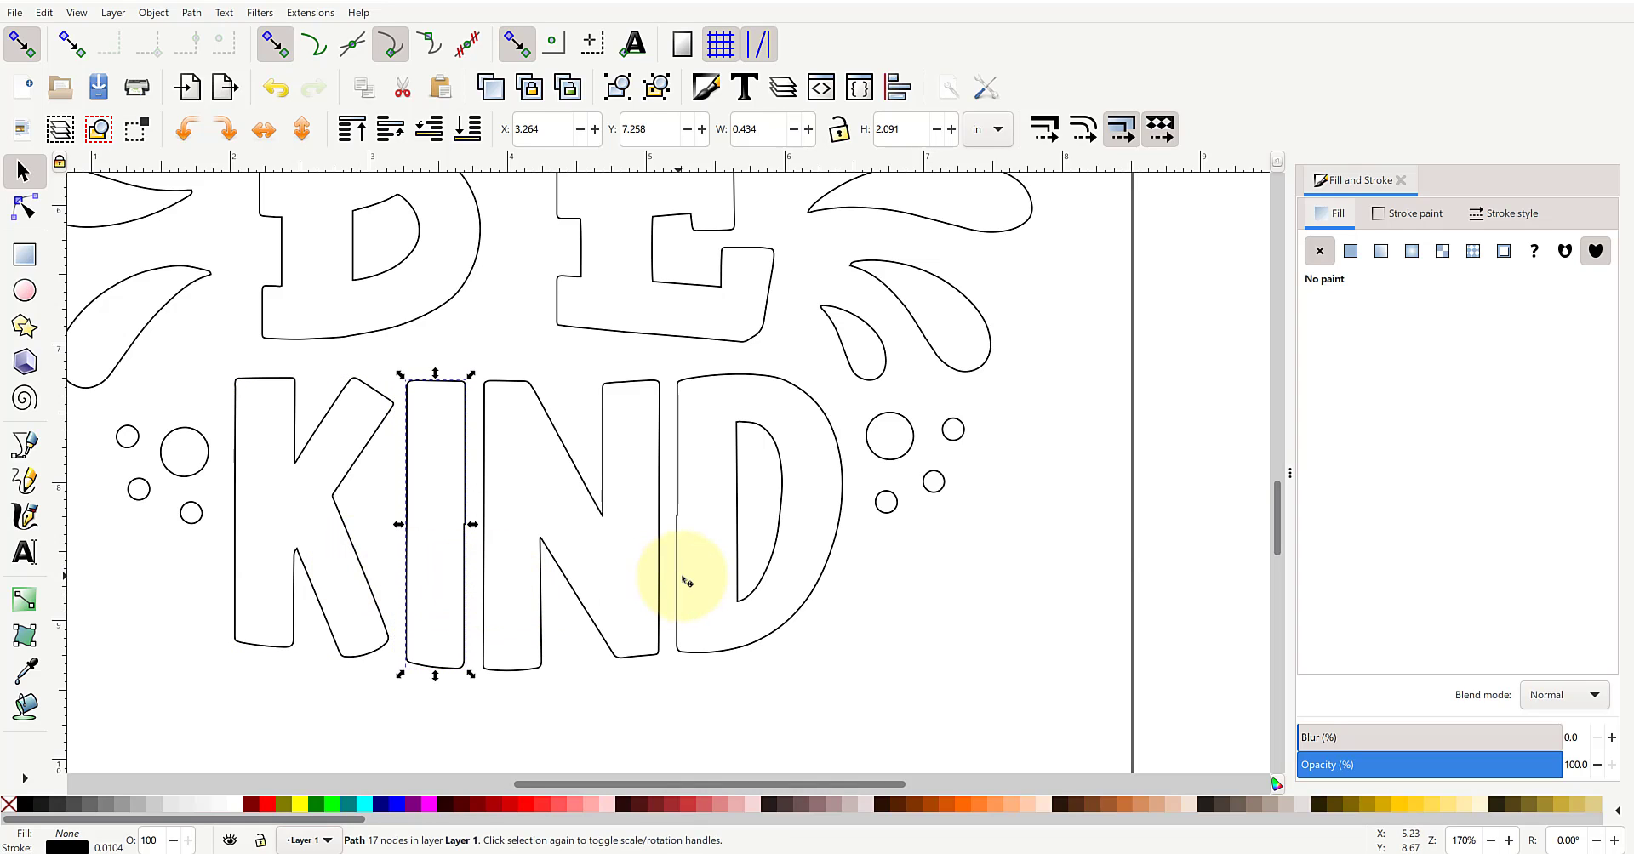
{"action": "left_click_drag", "start_coordinate": [685, 580], "coordinate": [669, 585]}
{"action": "left_click", "coordinate": [901, 657]}
{"action": "key", "text": "1"}
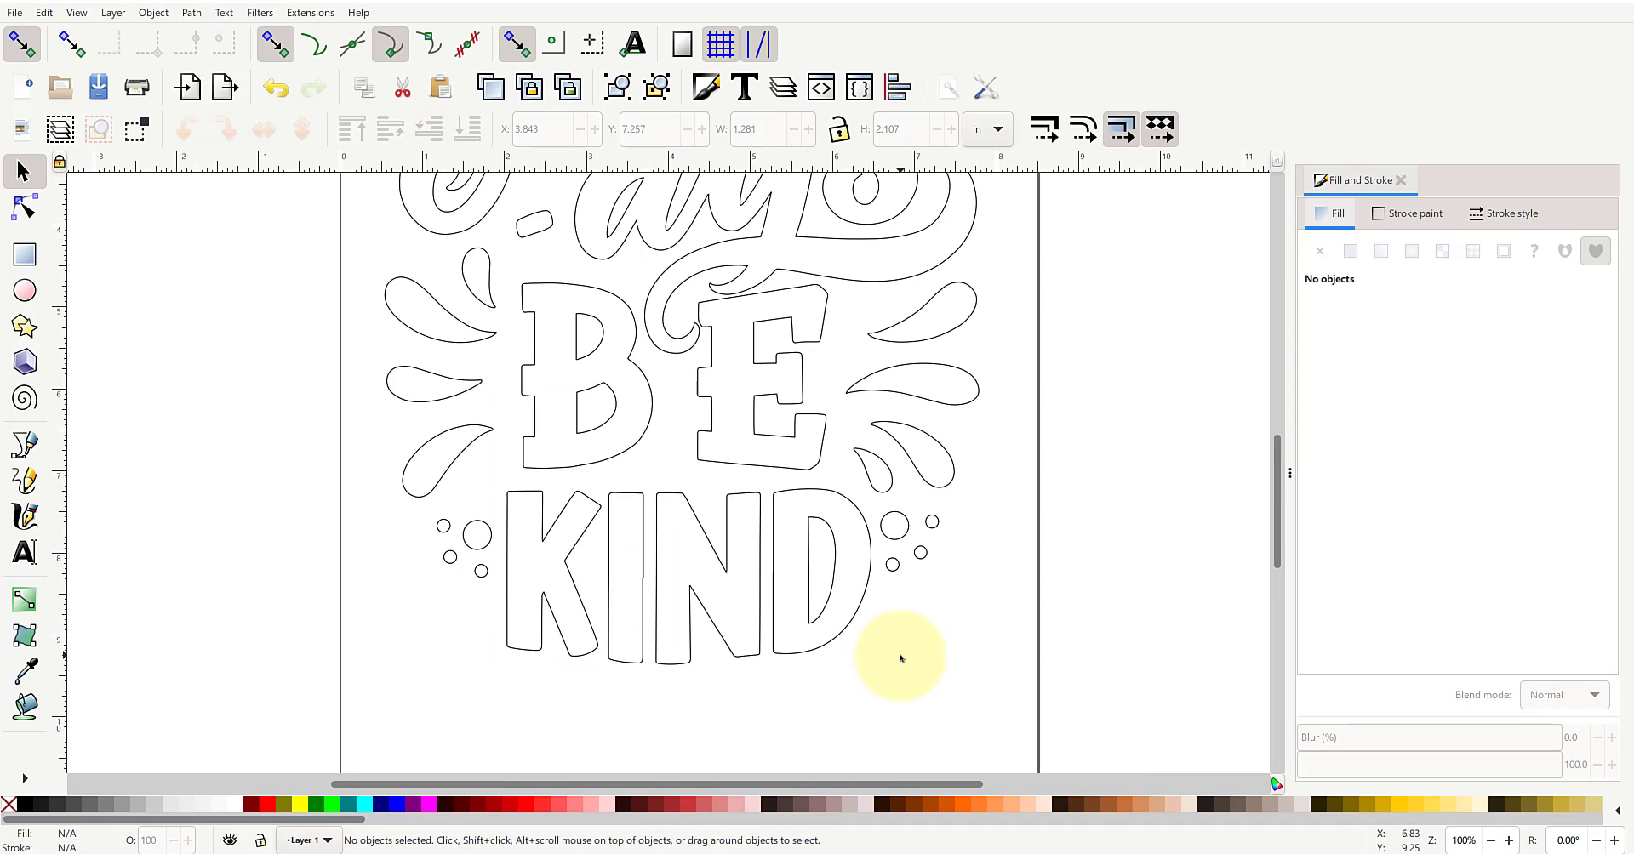
{"action": "key", "text": "5"}
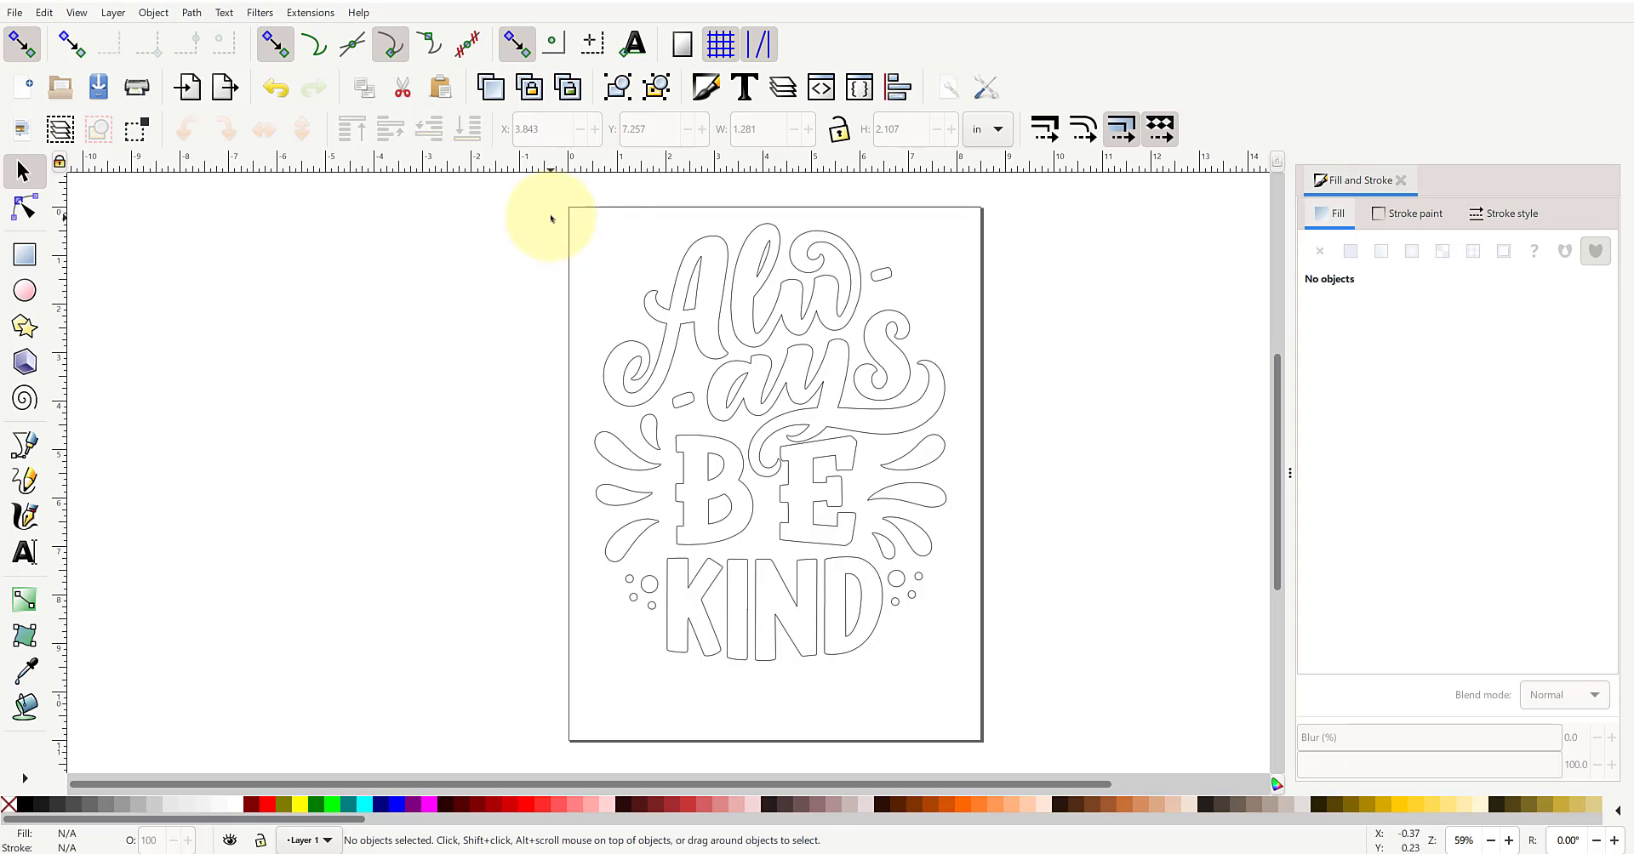
- Select the whole lettering design and open the AxiDraw Hatch fill extension with its live preview turned on
{"action": "left_click_drag", "start_coordinate": [538, 201], "coordinate": [1032, 727]}
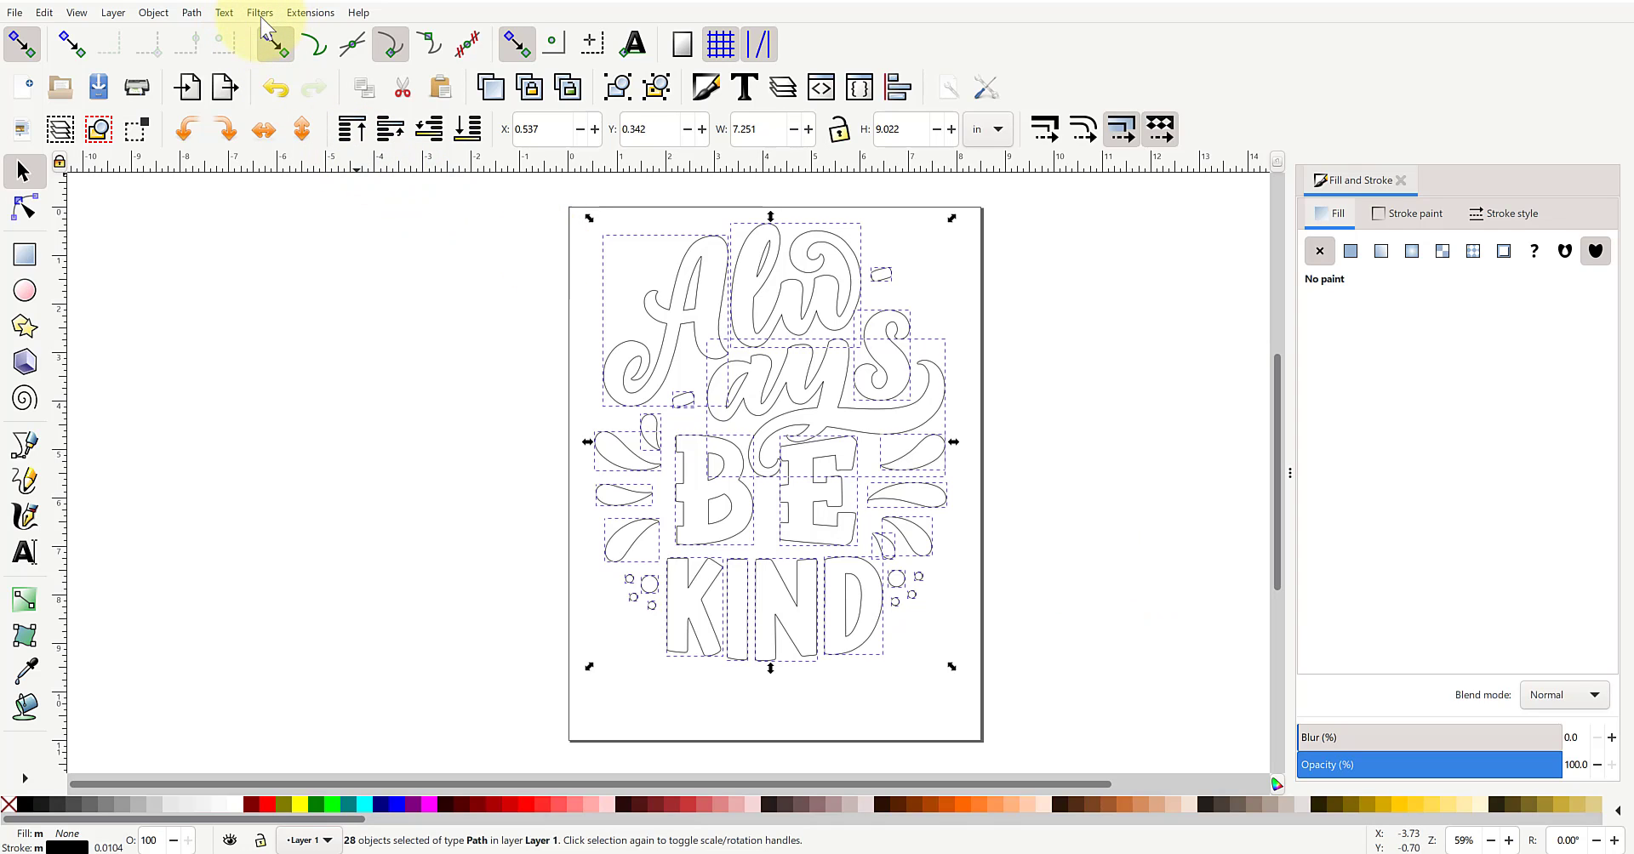
{"action": "left_click", "coordinate": [302, 15]}
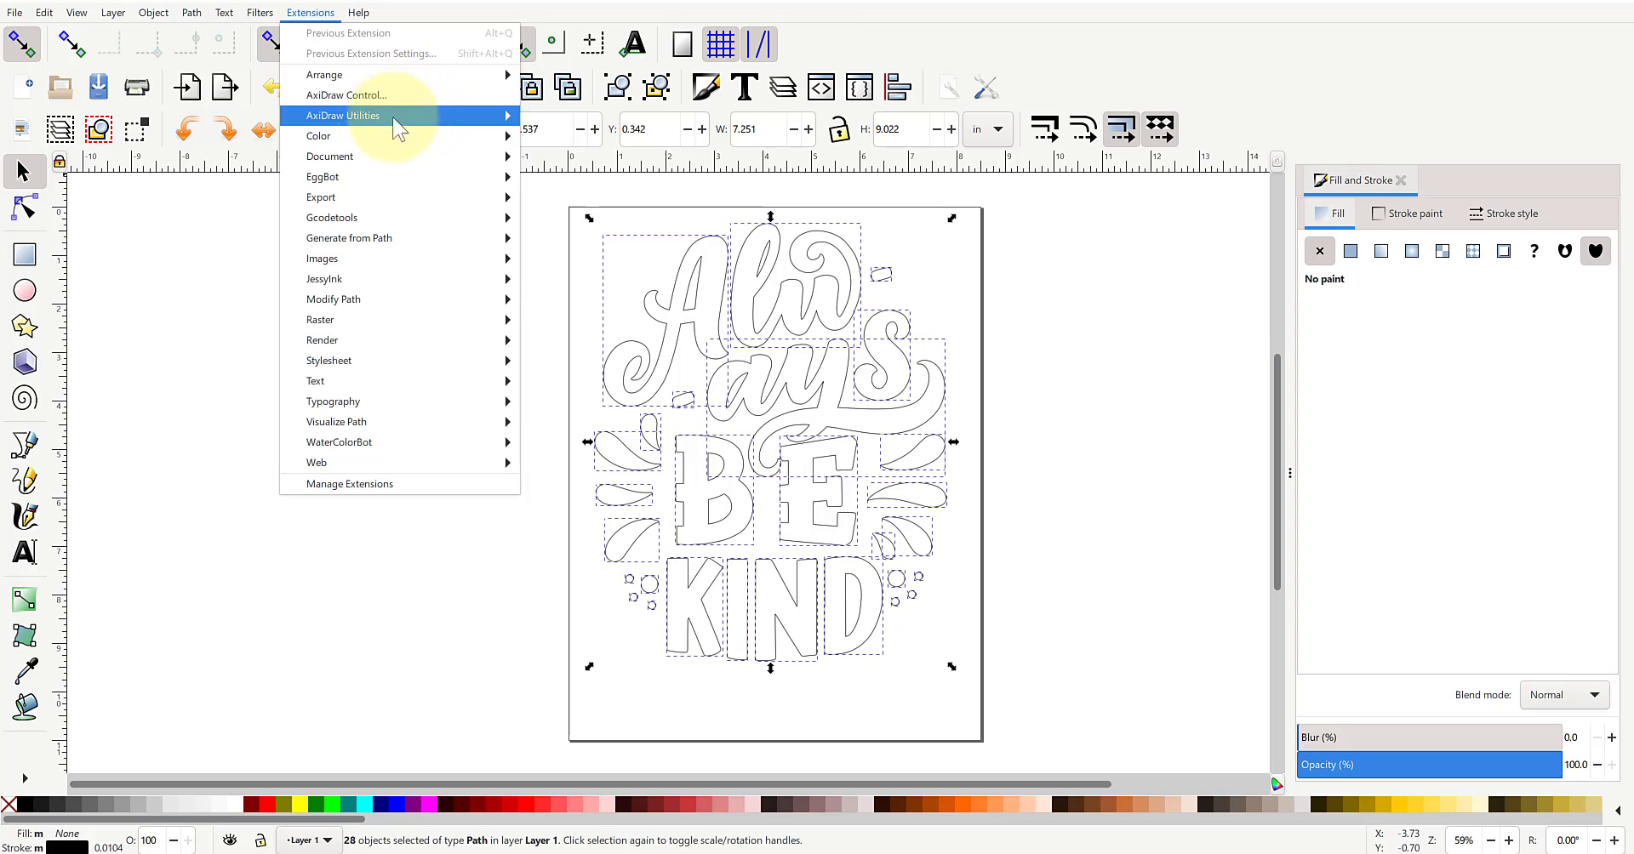
{"action": "mouse_move", "coordinate": [398, 130]}
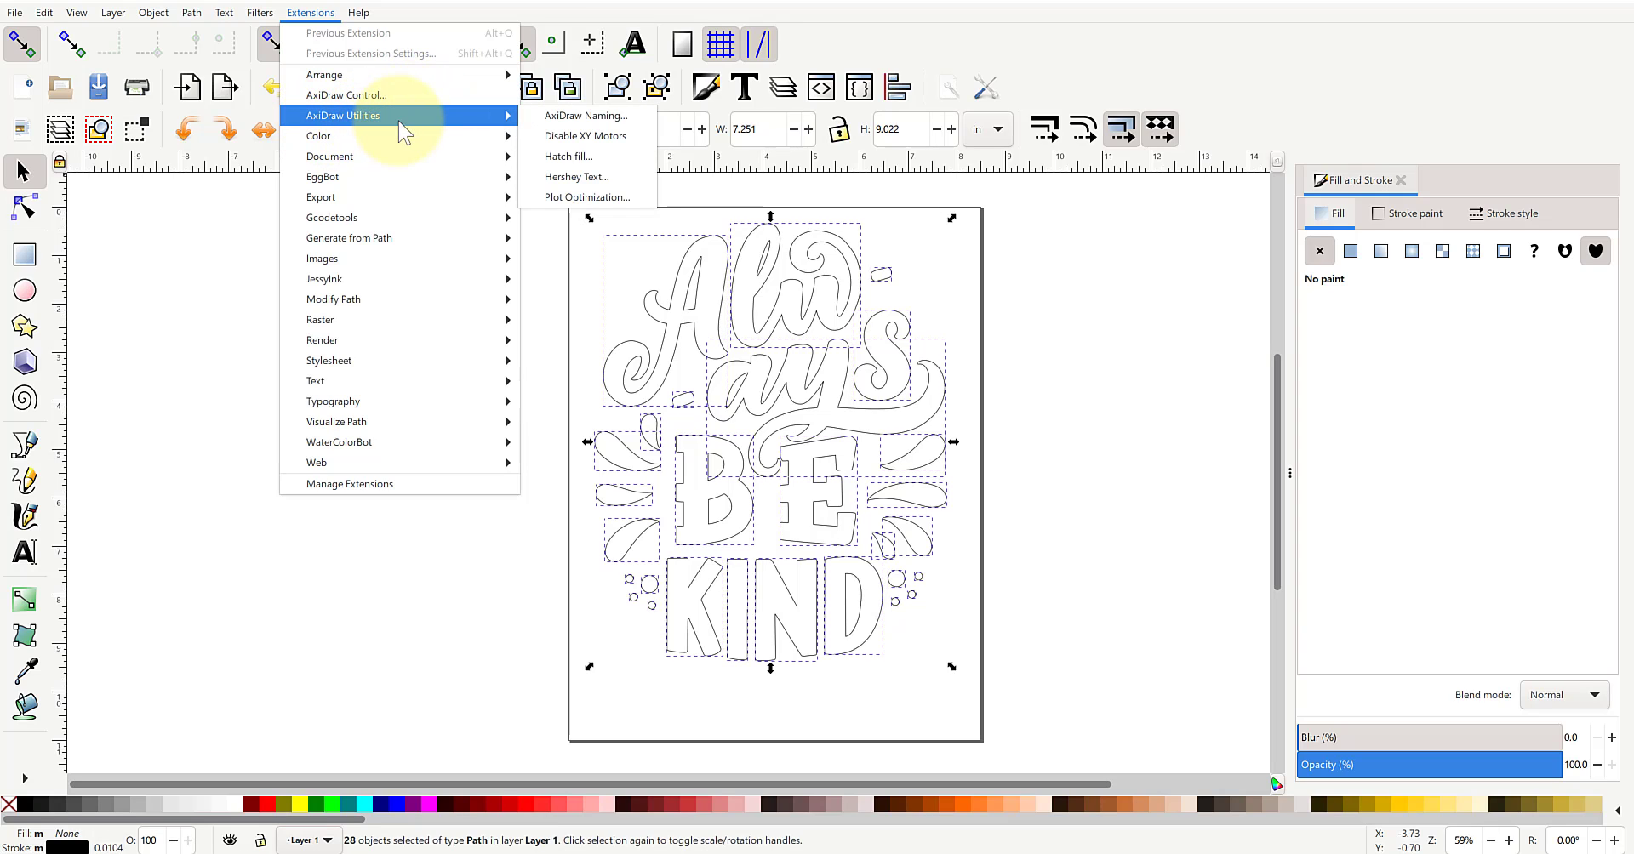
{"action": "left_click", "coordinate": [611, 158]}
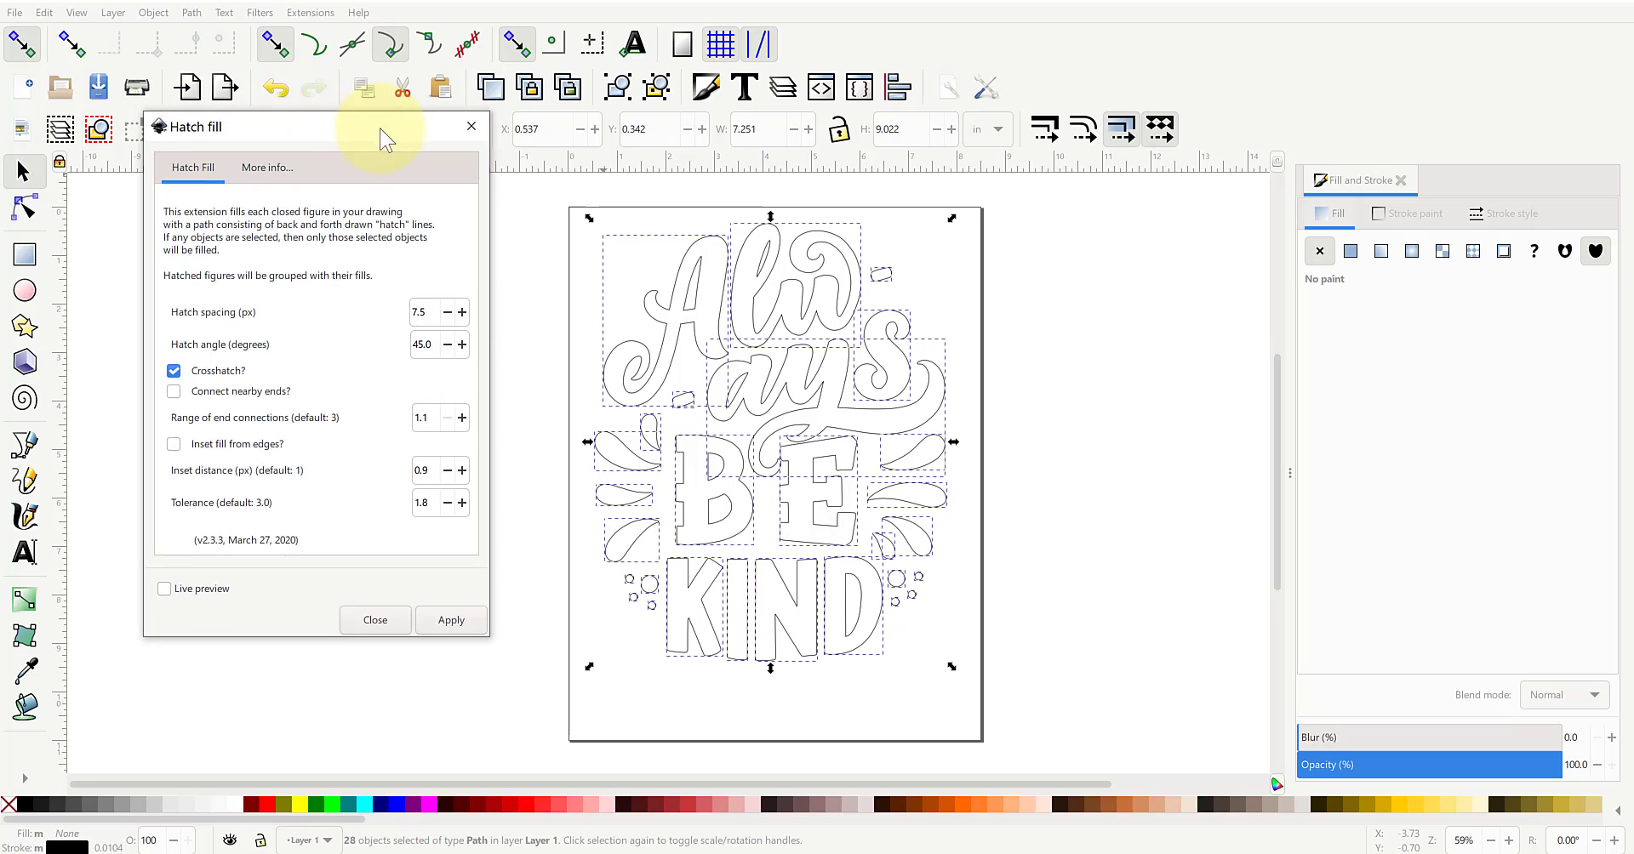
{"action": "left_click_drag", "start_coordinate": [380, 127], "coordinate": [558, 165]}
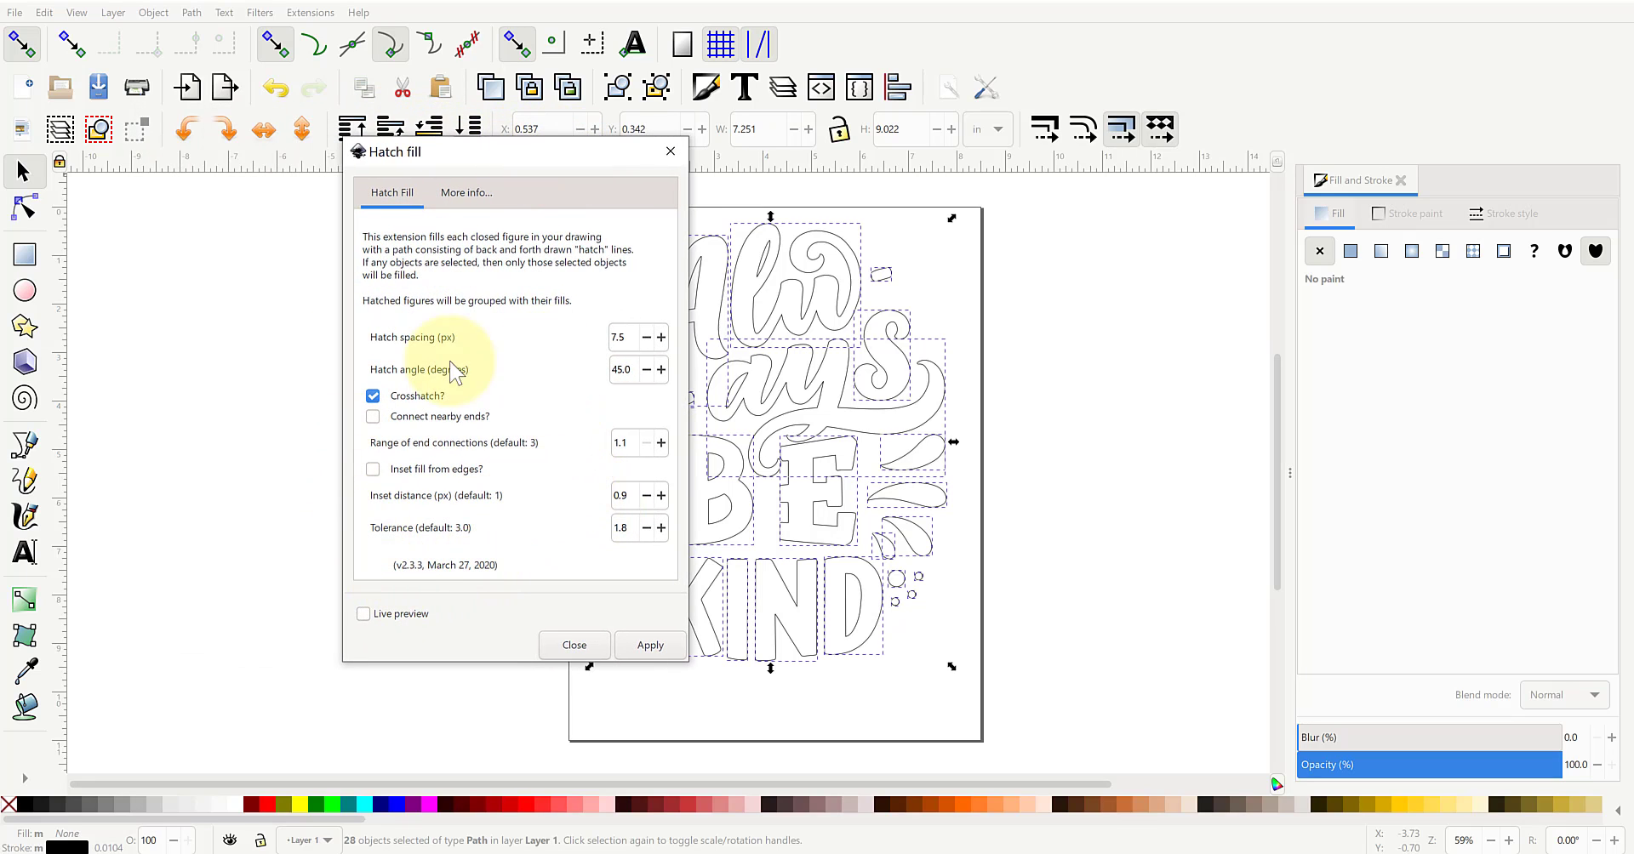
{"action": "left_click", "coordinate": [363, 614]}
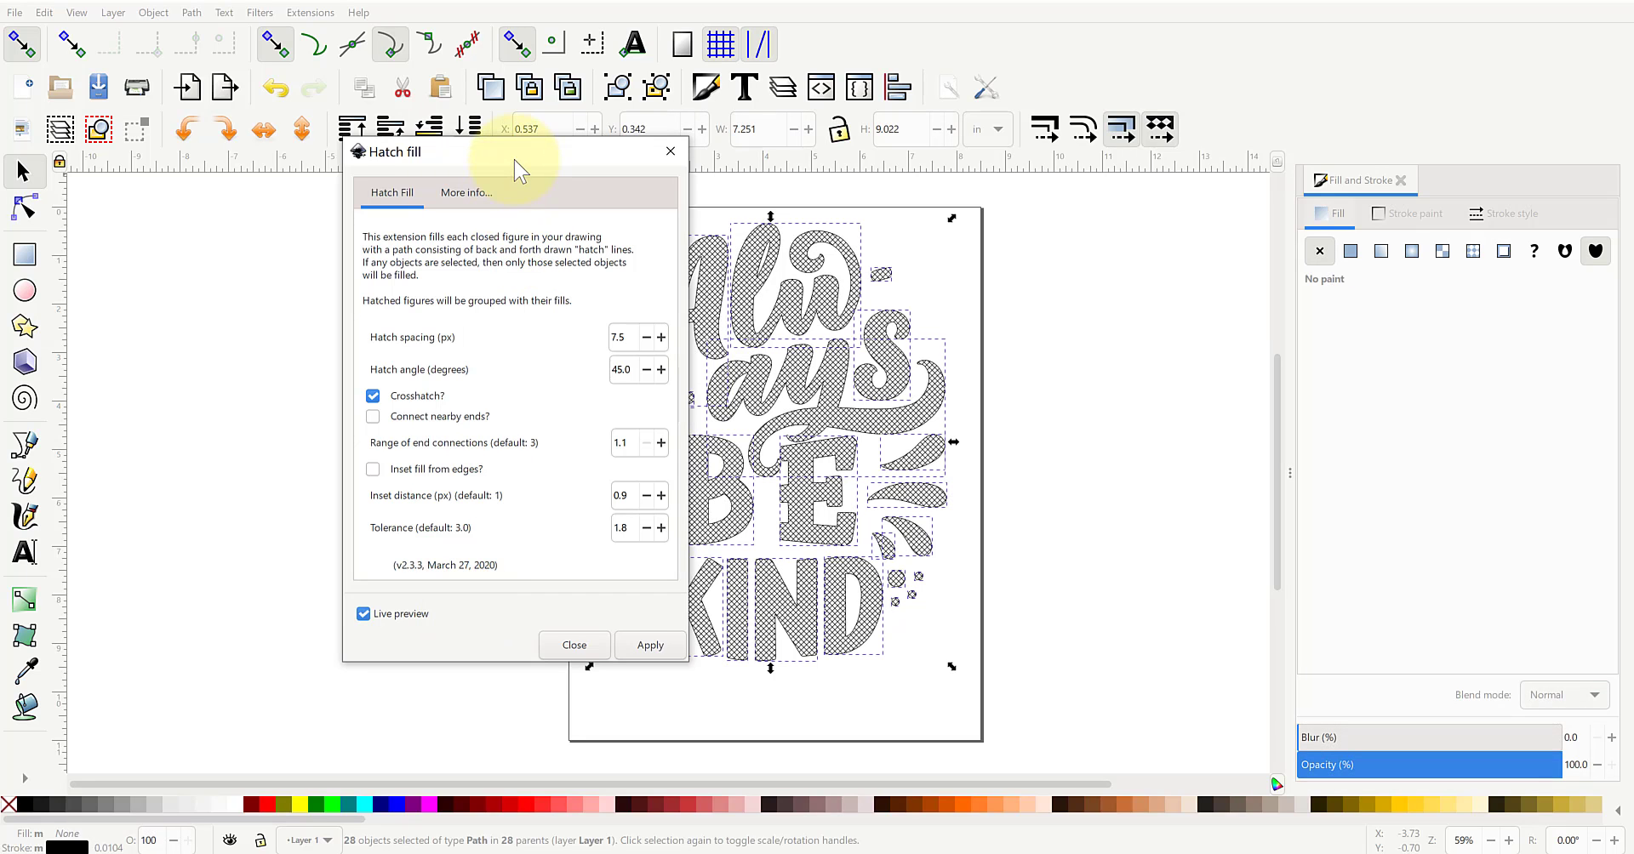
{"action": "left_click_drag", "start_coordinate": [514, 160], "coordinate": [410, 185]}
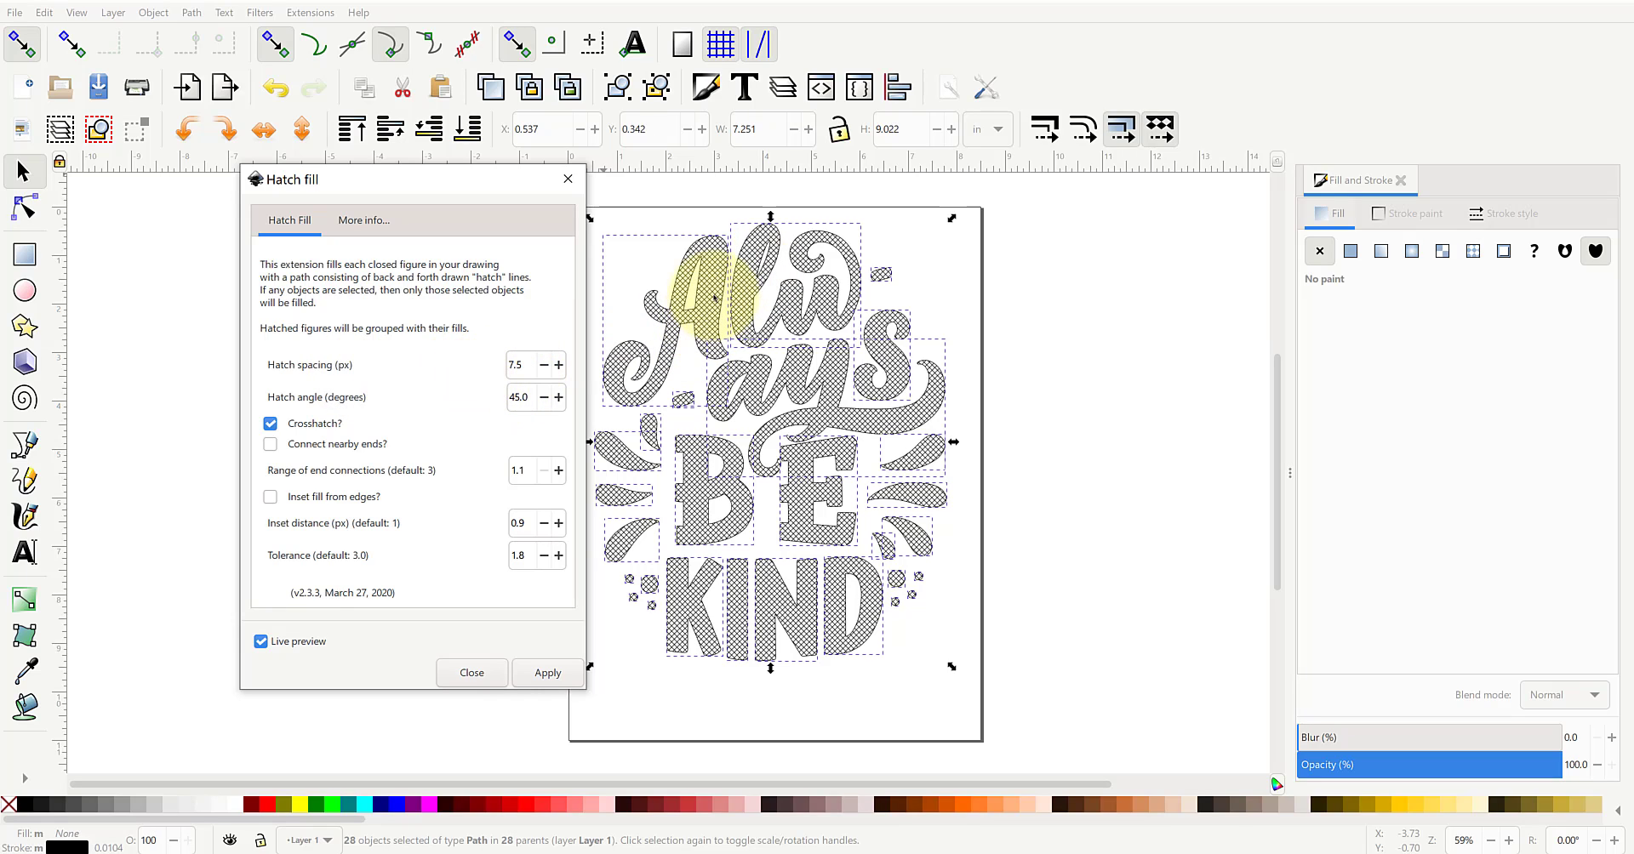
- Set the hatch spacing to 10.0 px
{"action": "left_click", "coordinate": [530, 366]}
{"action": "left_click", "coordinate": [533, 365]}
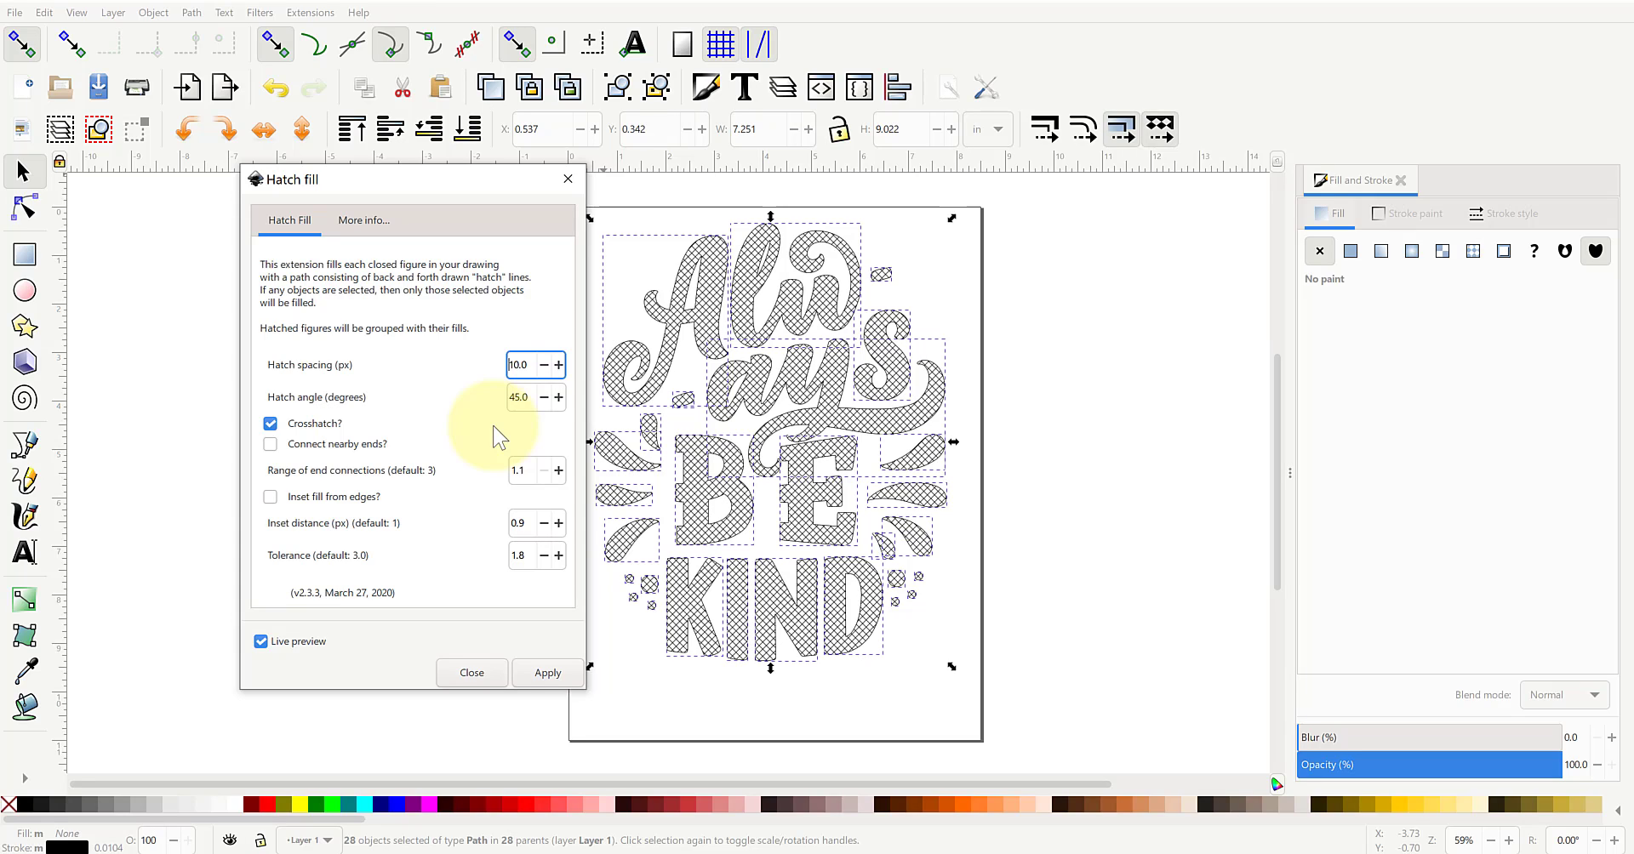
{"action": "key", "text": "Tab"}
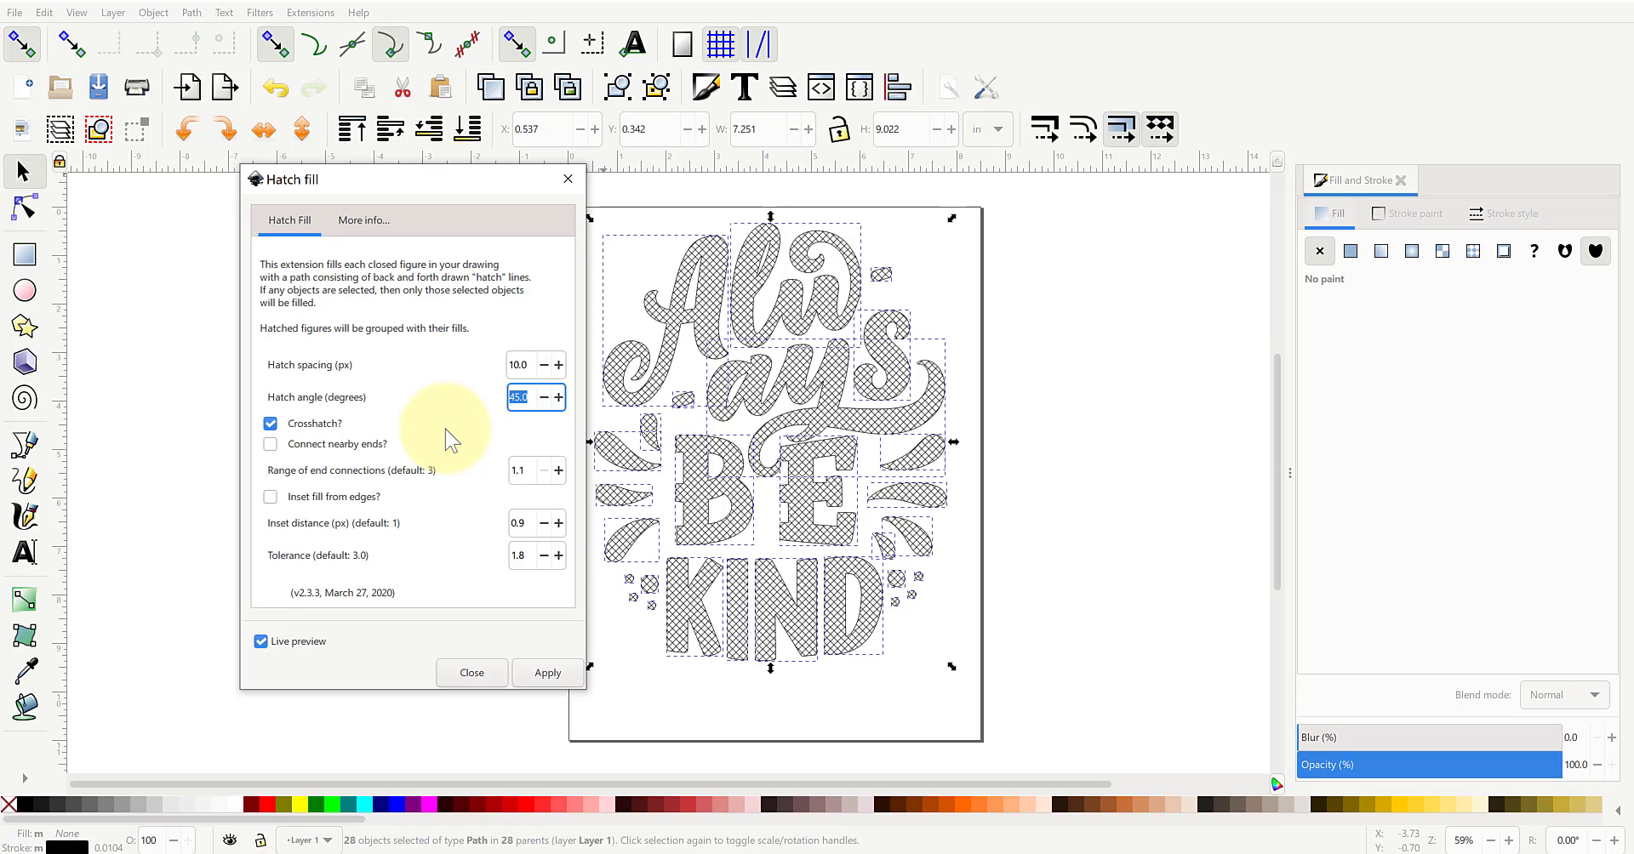
- Compare the hatch preview with crosshatching off and on, then turn off connecting nearby ends
{"action": "left_click", "coordinate": [271, 424]}
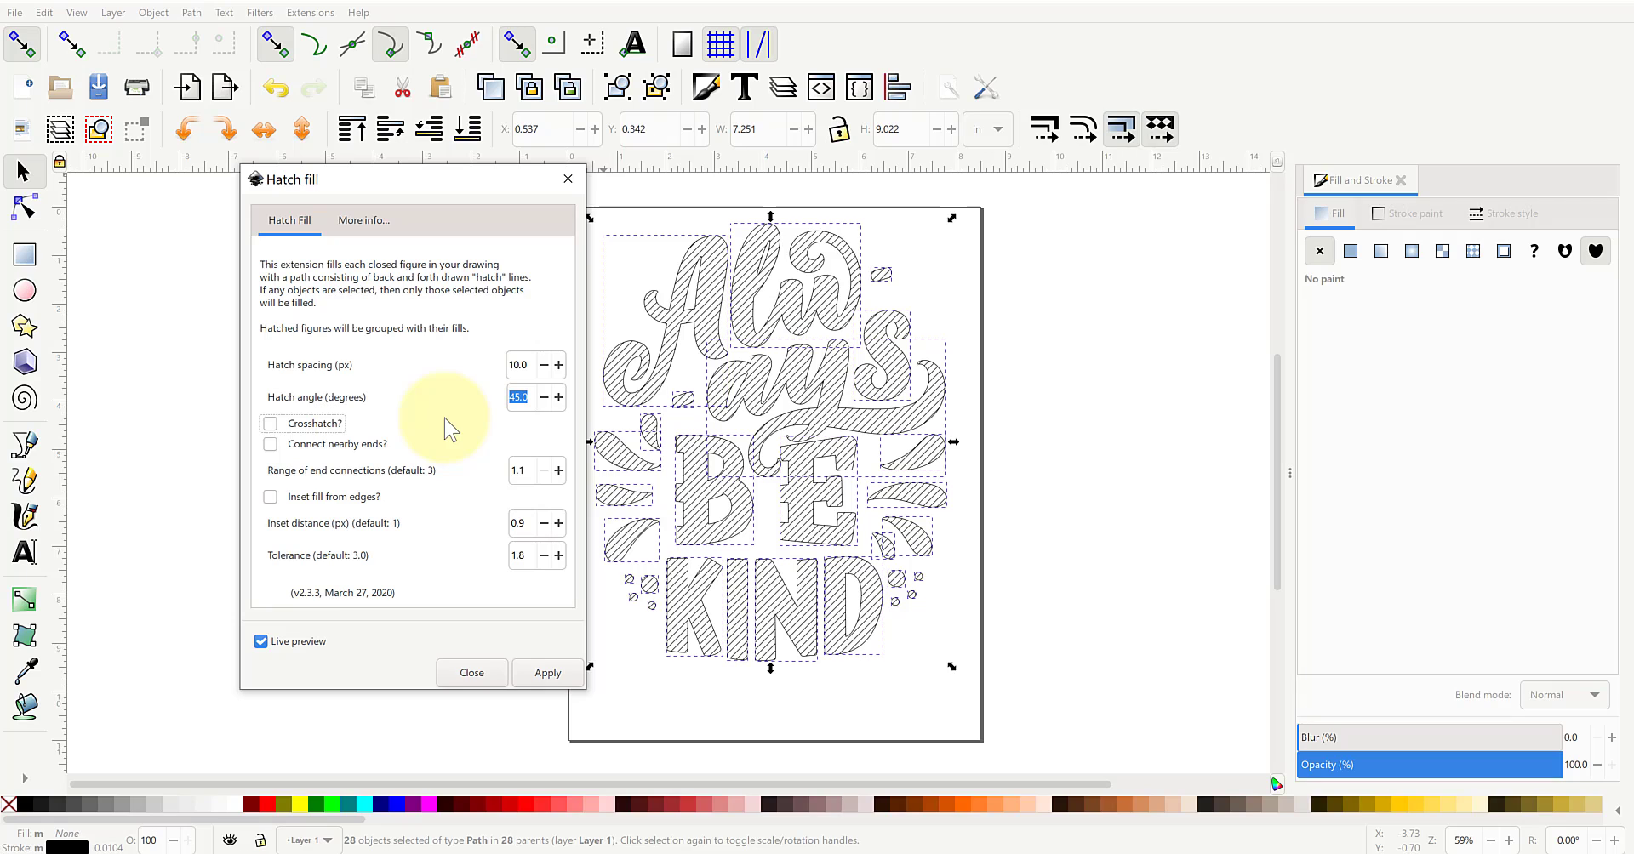
{"action": "left_click", "coordinate": [271, 424]}
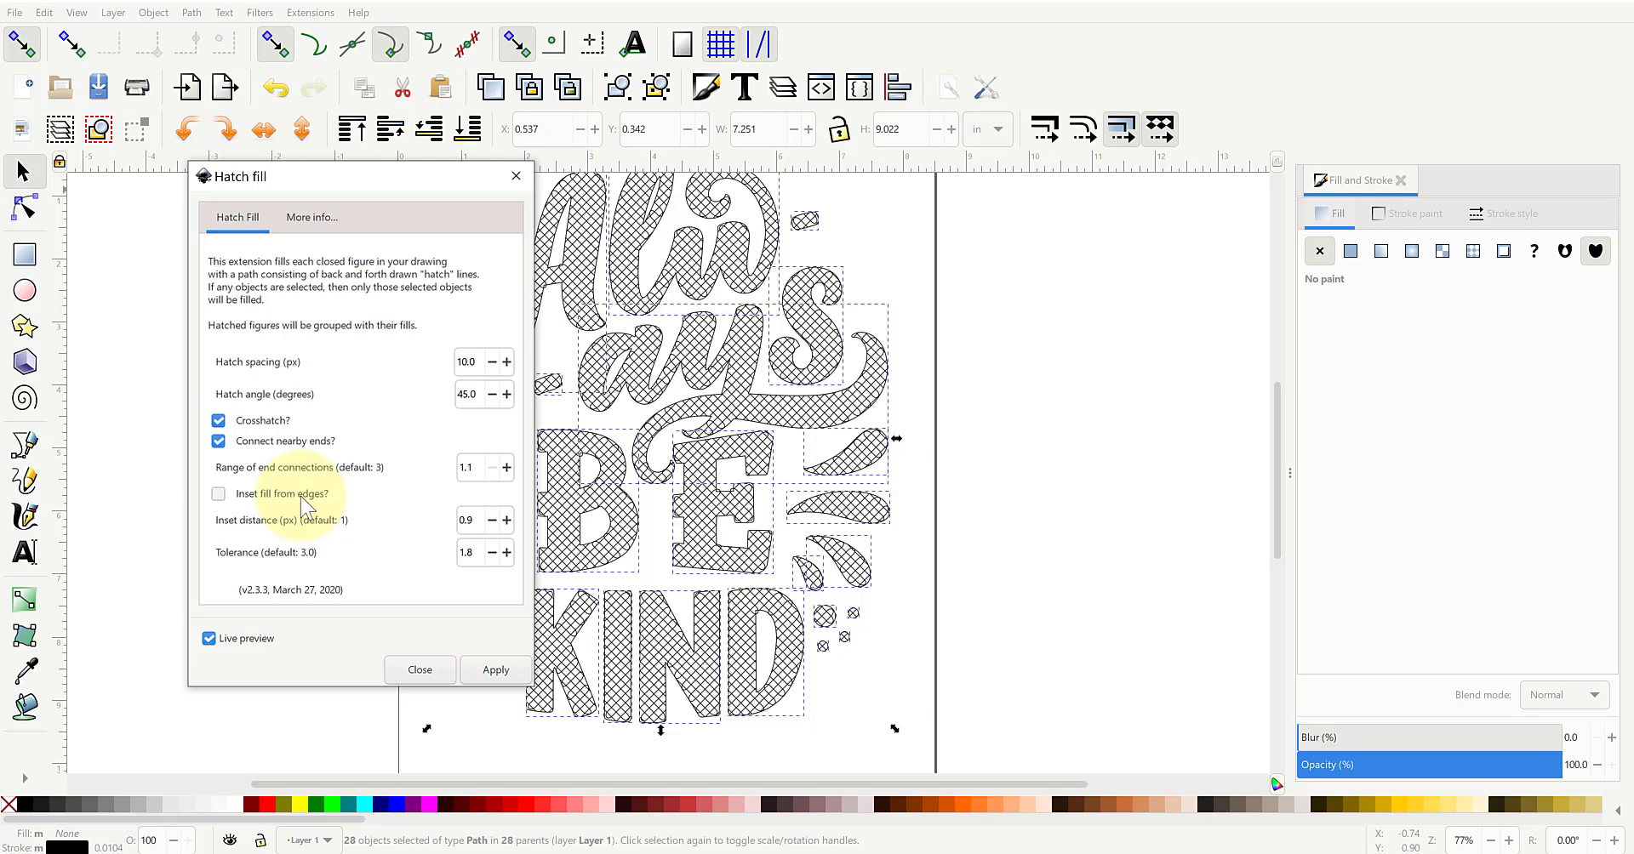
{"action": "left_click", "coordinate": [217, 442]}
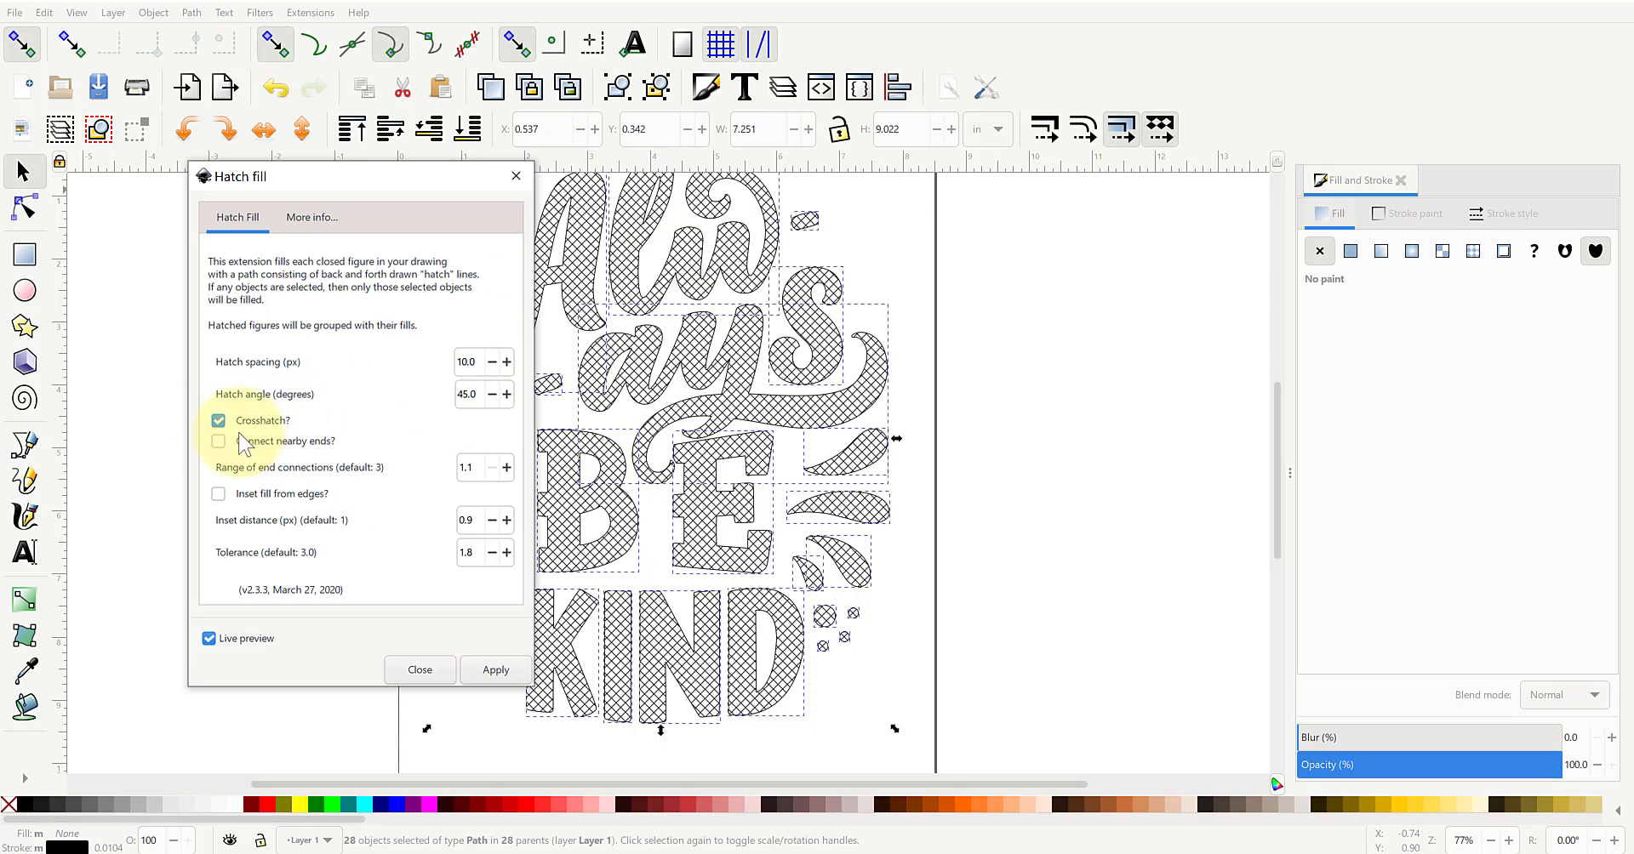
- Apply the 45-degree crosshatch fill to the selected design, close the extension and deselect everything
{"action": "left_click", "coordinate": [490, 676]}
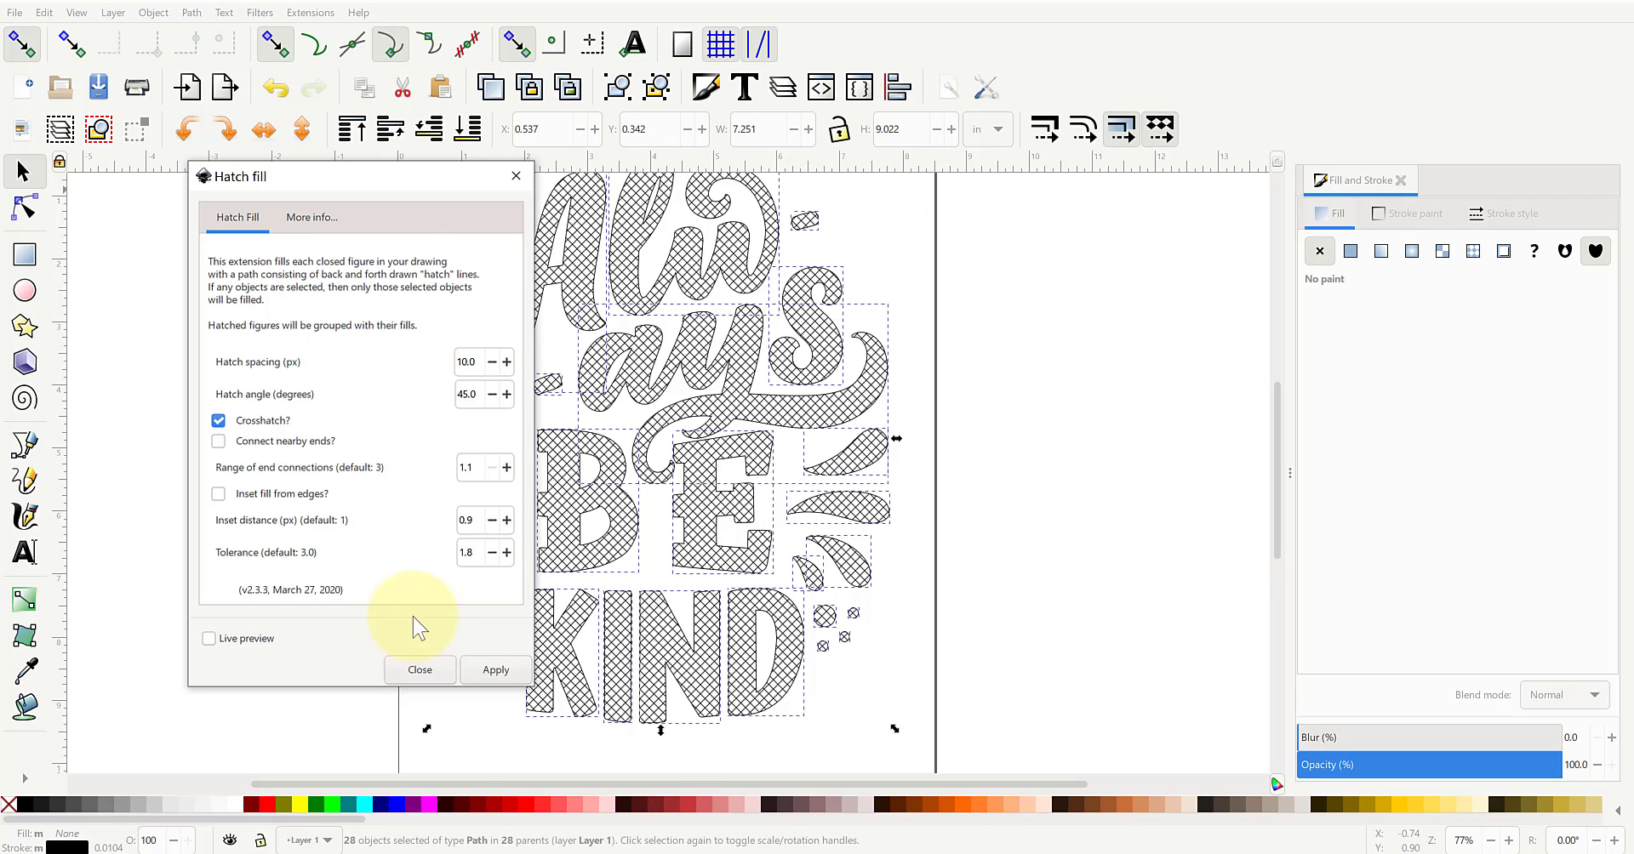
{"action": "left_click", "coordinate": [515, 176]}
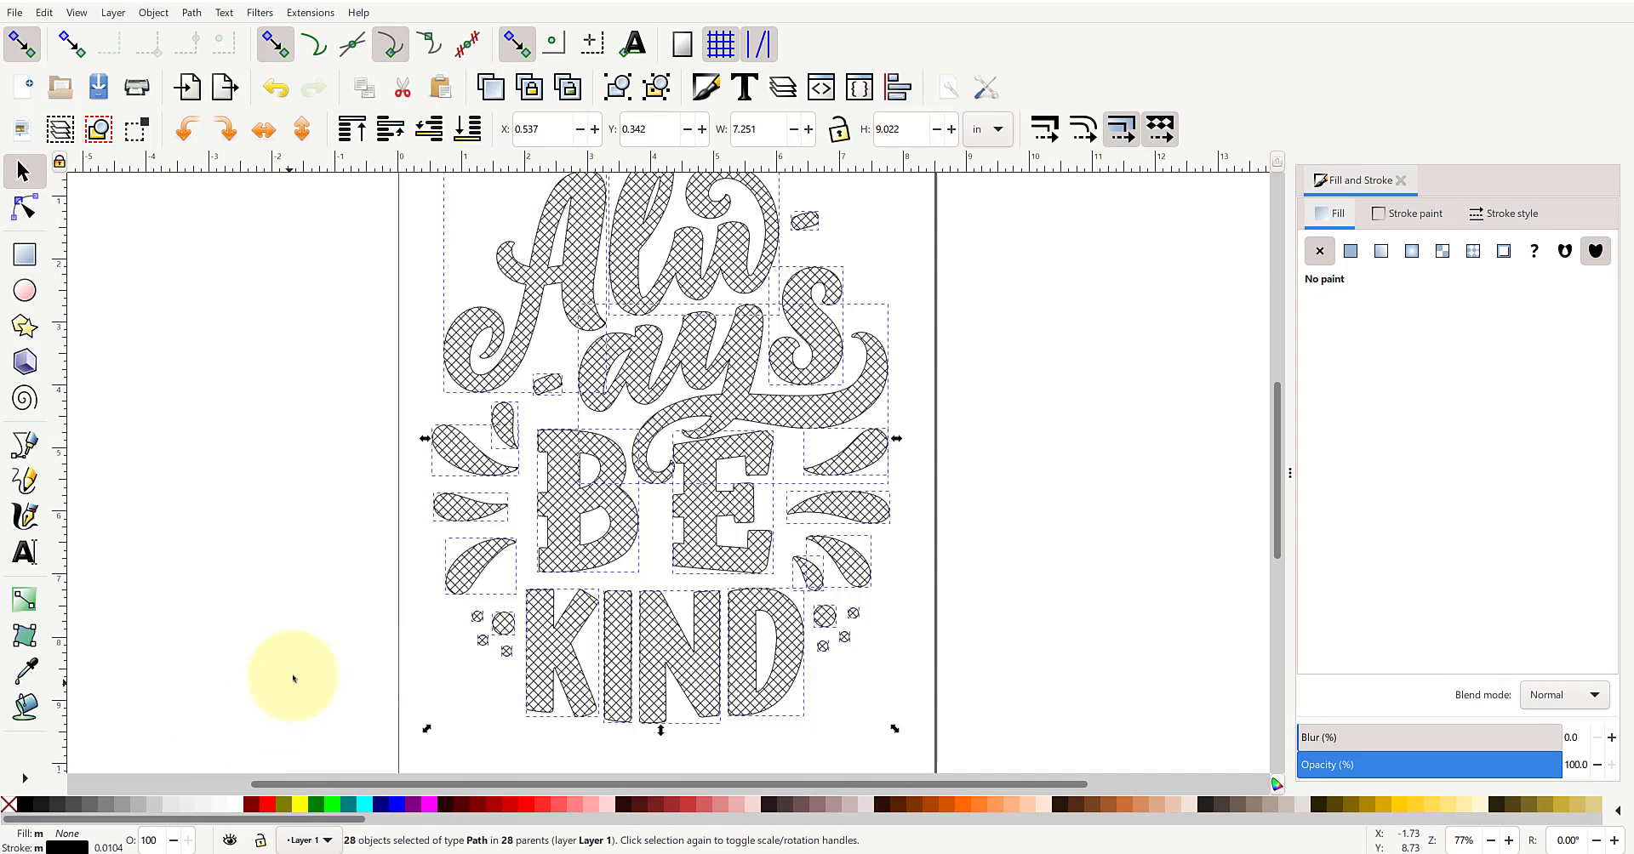
{"action": "scroll", "coordinate": [303, 660], "scroll_direction": "down", "scroll_amount": 2}
{"action": "left_click", "coordinate": [419, 670]}
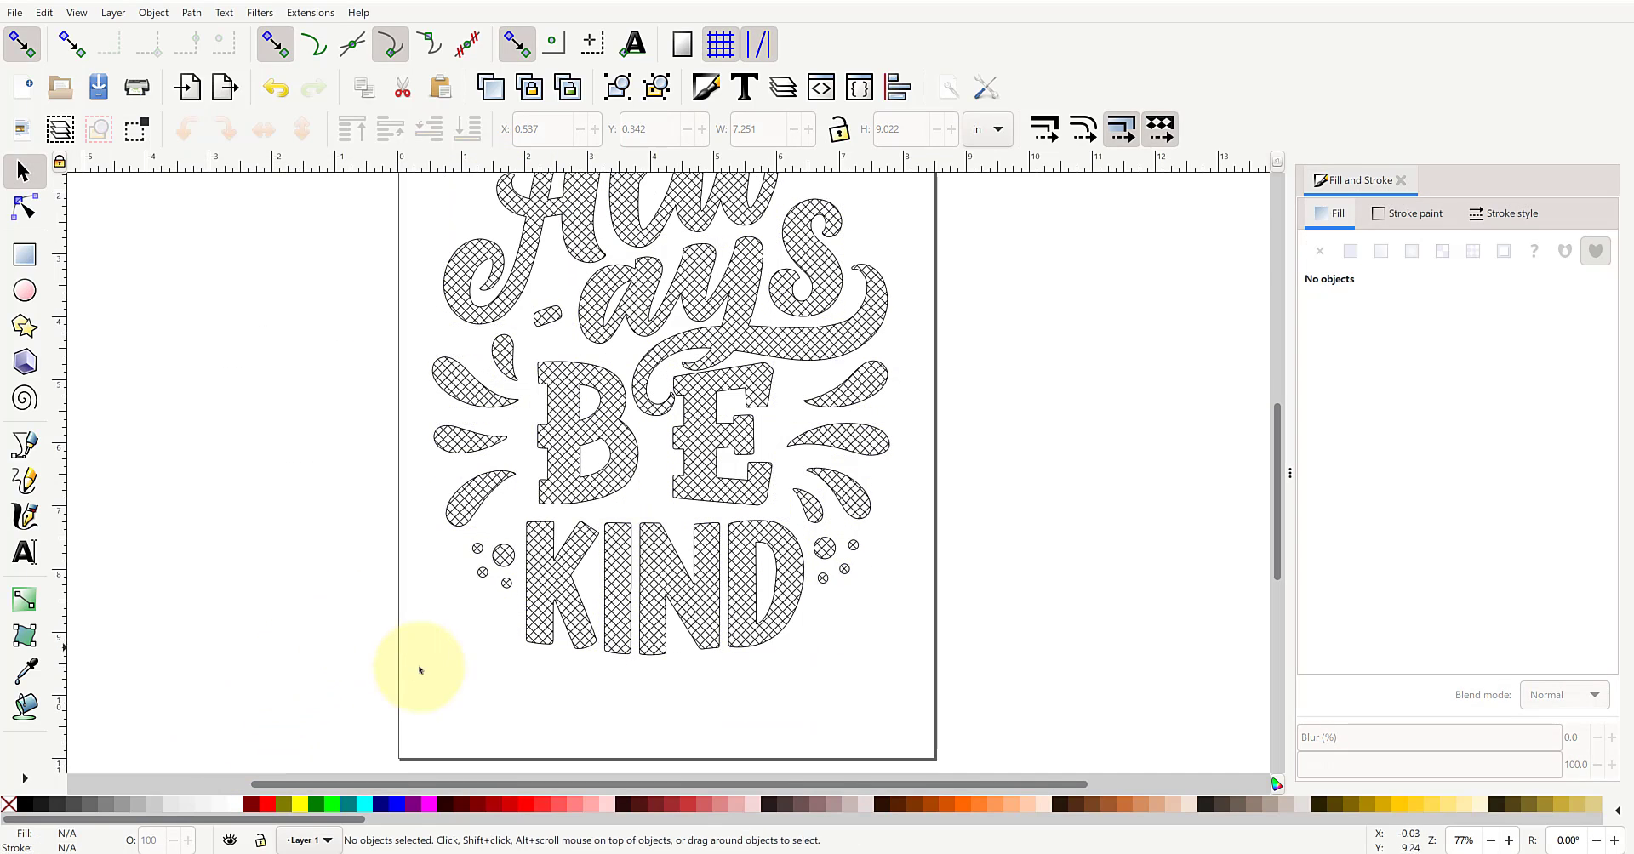
{"action": "scroll", "coordinate": [419, 670], "scroll_direction": "down", "scroll_amount": 2, "text": "ctrl"}
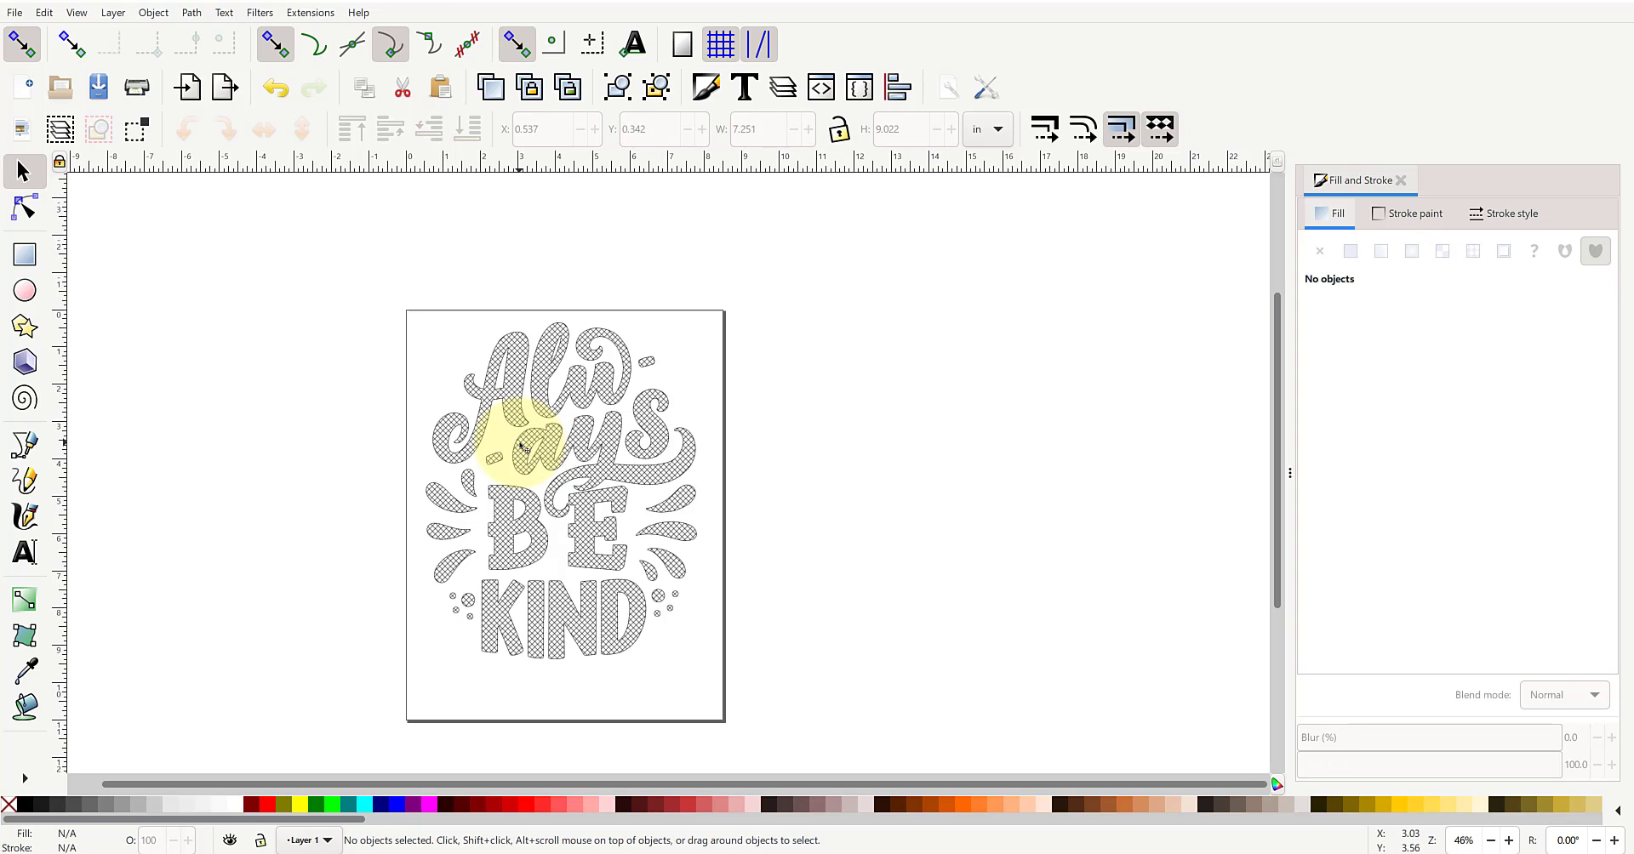
{"action": "scroll", "coordinate": [521, 444], "scroll_direction": "up", "scroll_amount": 1, "text": "ctrl"}
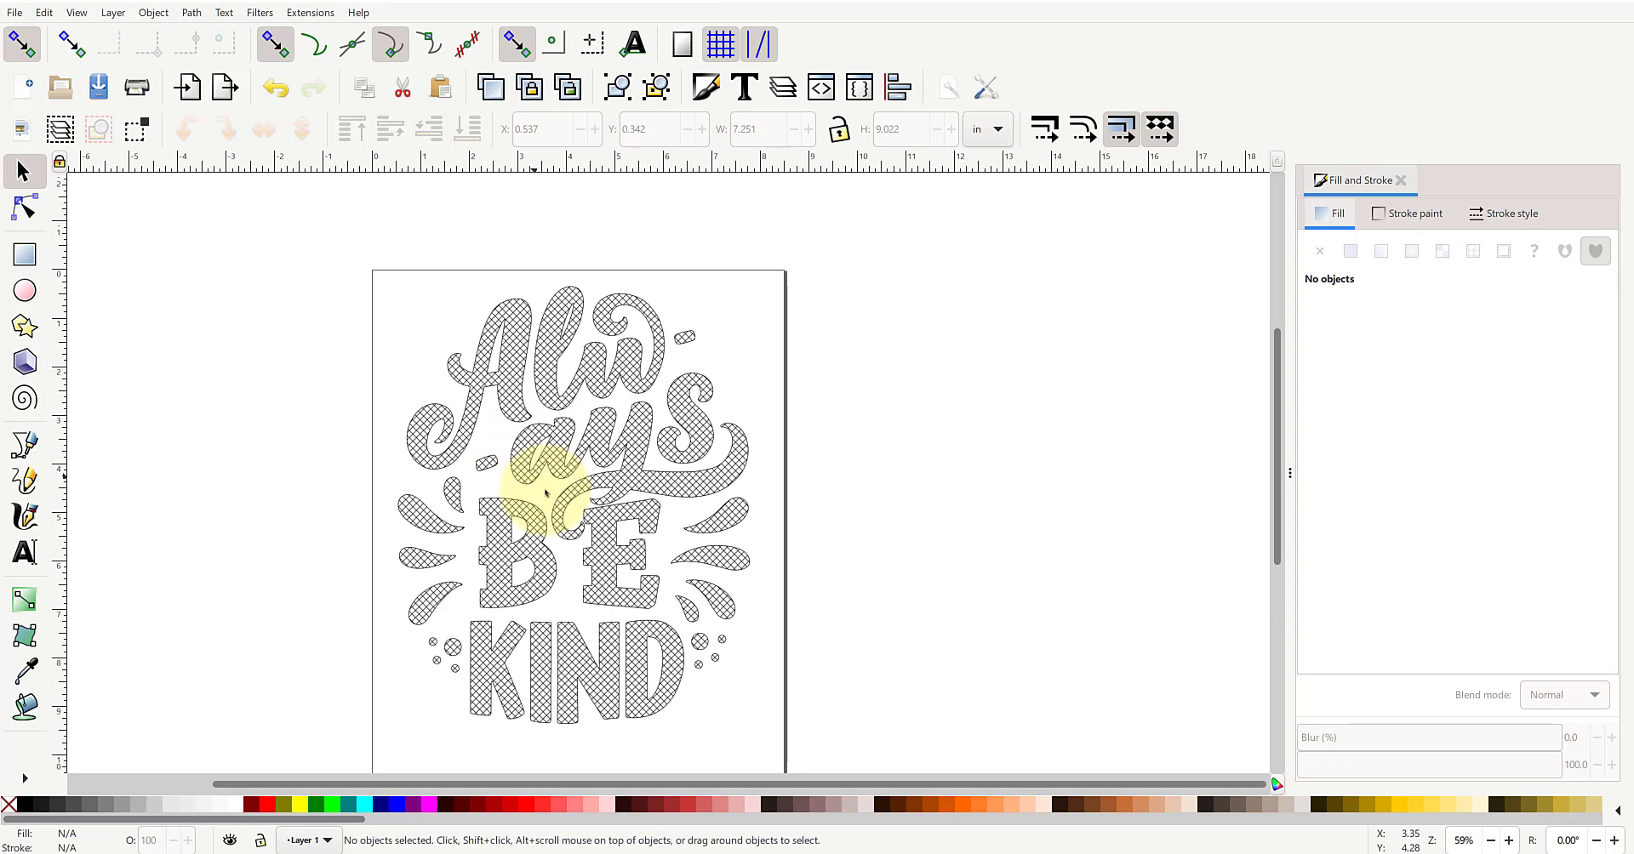
- Select all the hatched groups of the design and convert their strokes to paths
{"action": "left_click_drag", "start_coordinate": [378, 285], "coordinate": [817, 753]}
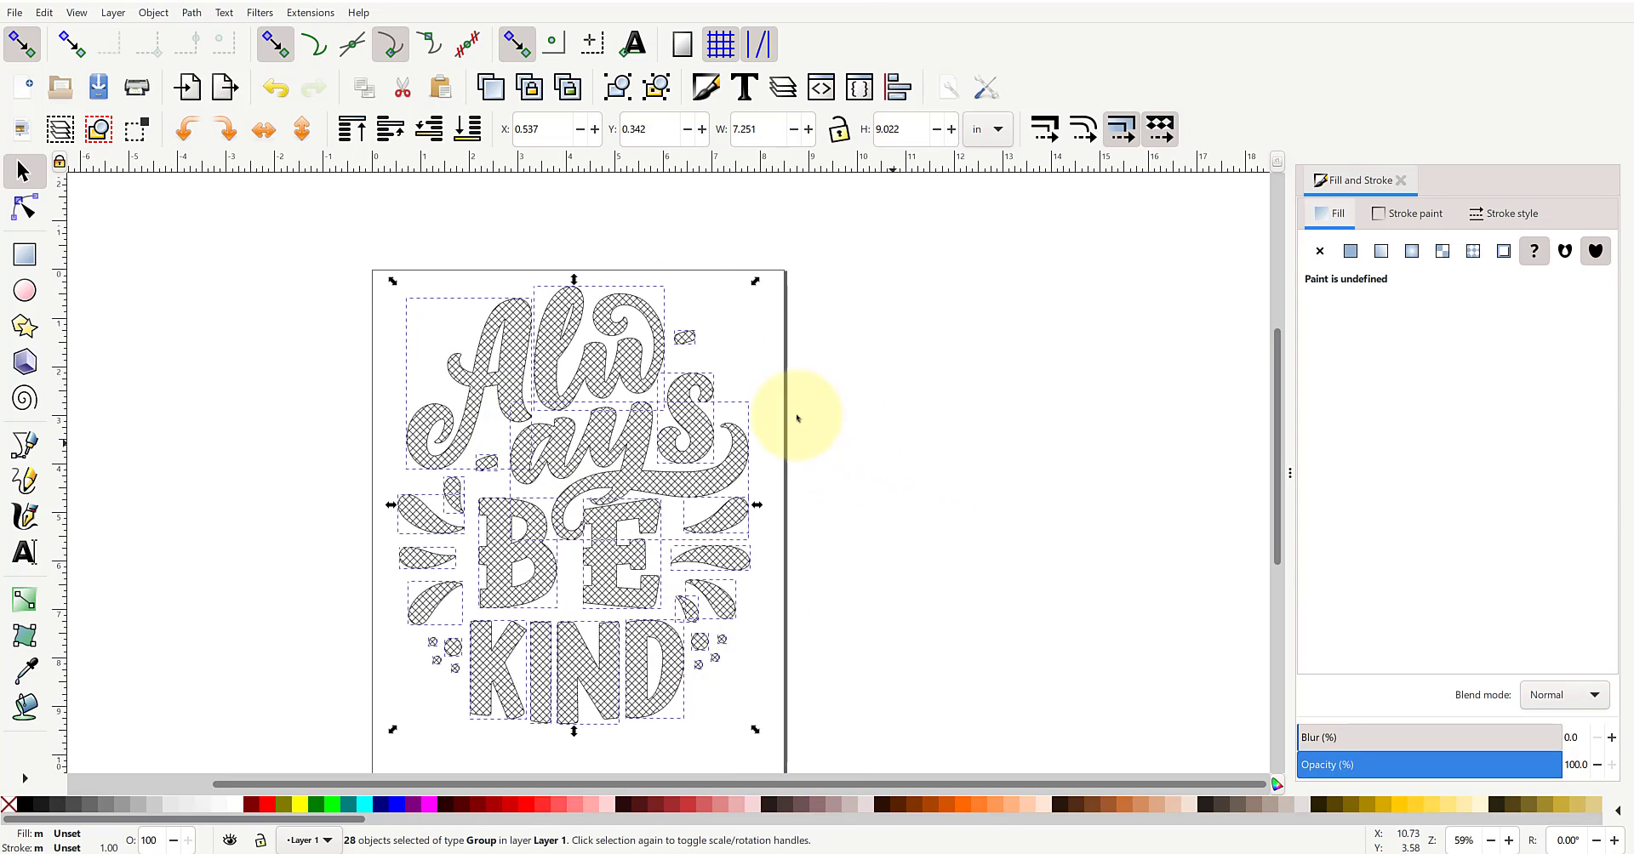
{"action": "left_click", "coordinate": [192, 14]}
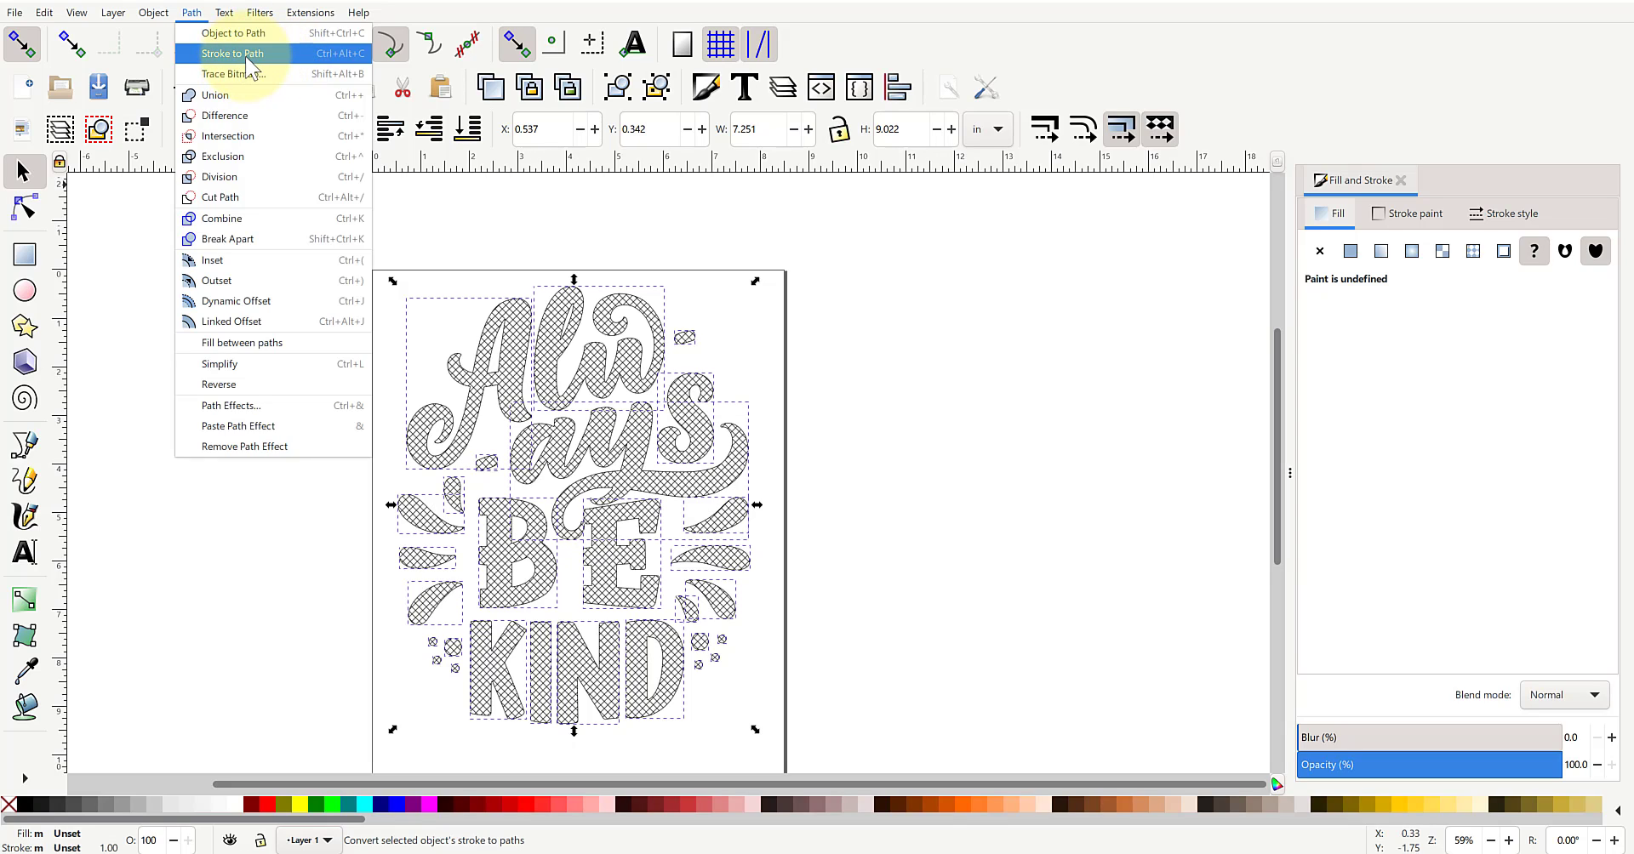
{"action": "left_click", "coordinate": [275, 57]}
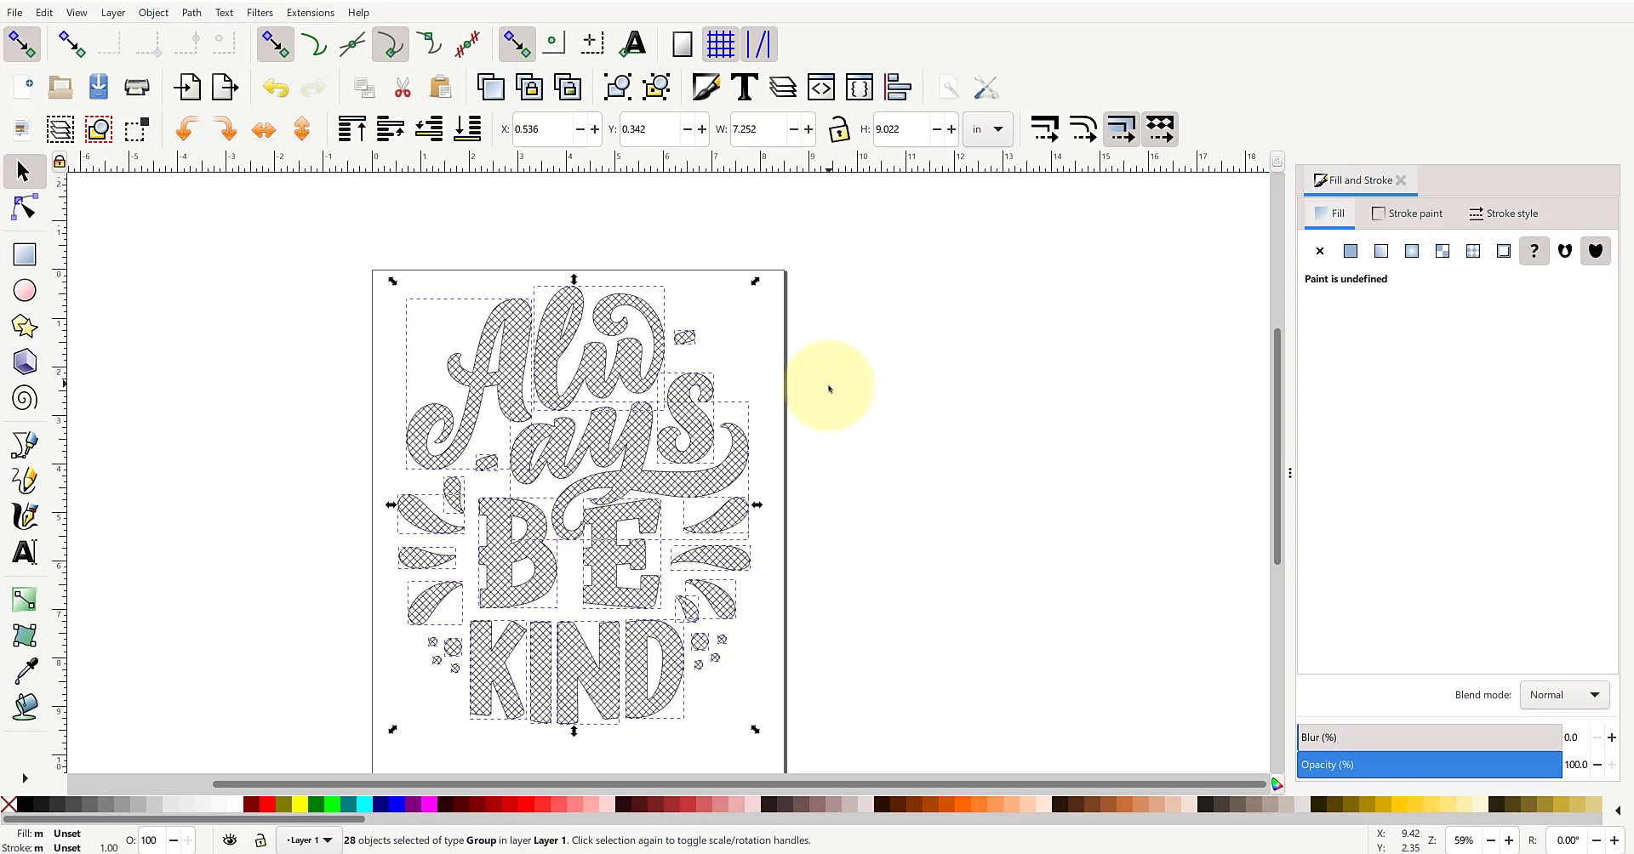
- Ungroup the entire design repeatedly until only separate outline and hatch paths are left
{"action": "right_click", "coordinate": [574, 377]}
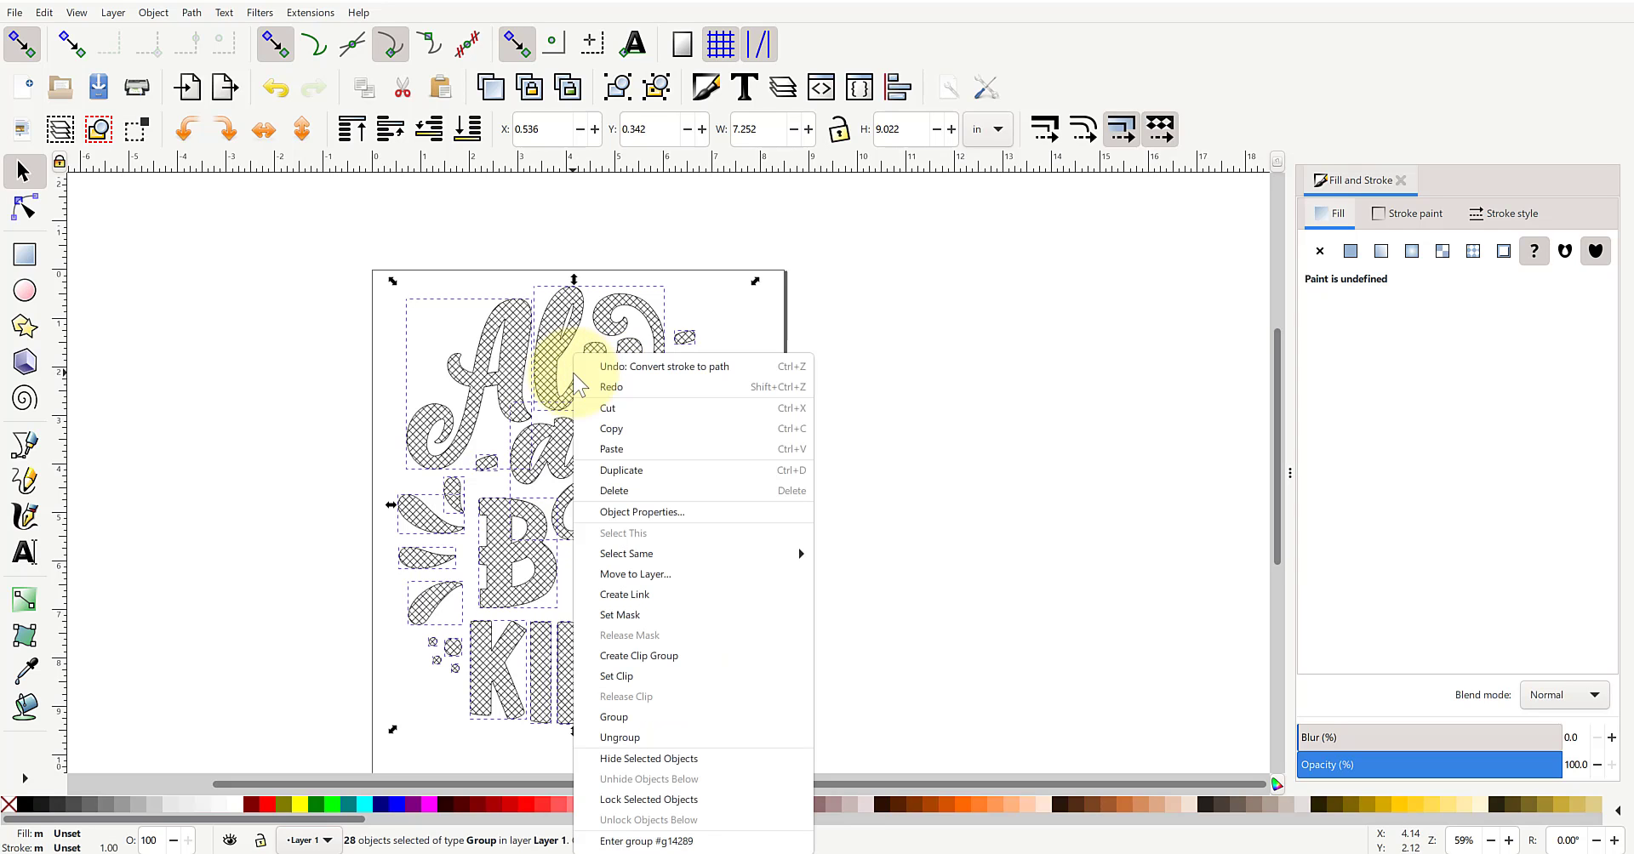
{"action": "left_click", "coordinate": [615, 738]}
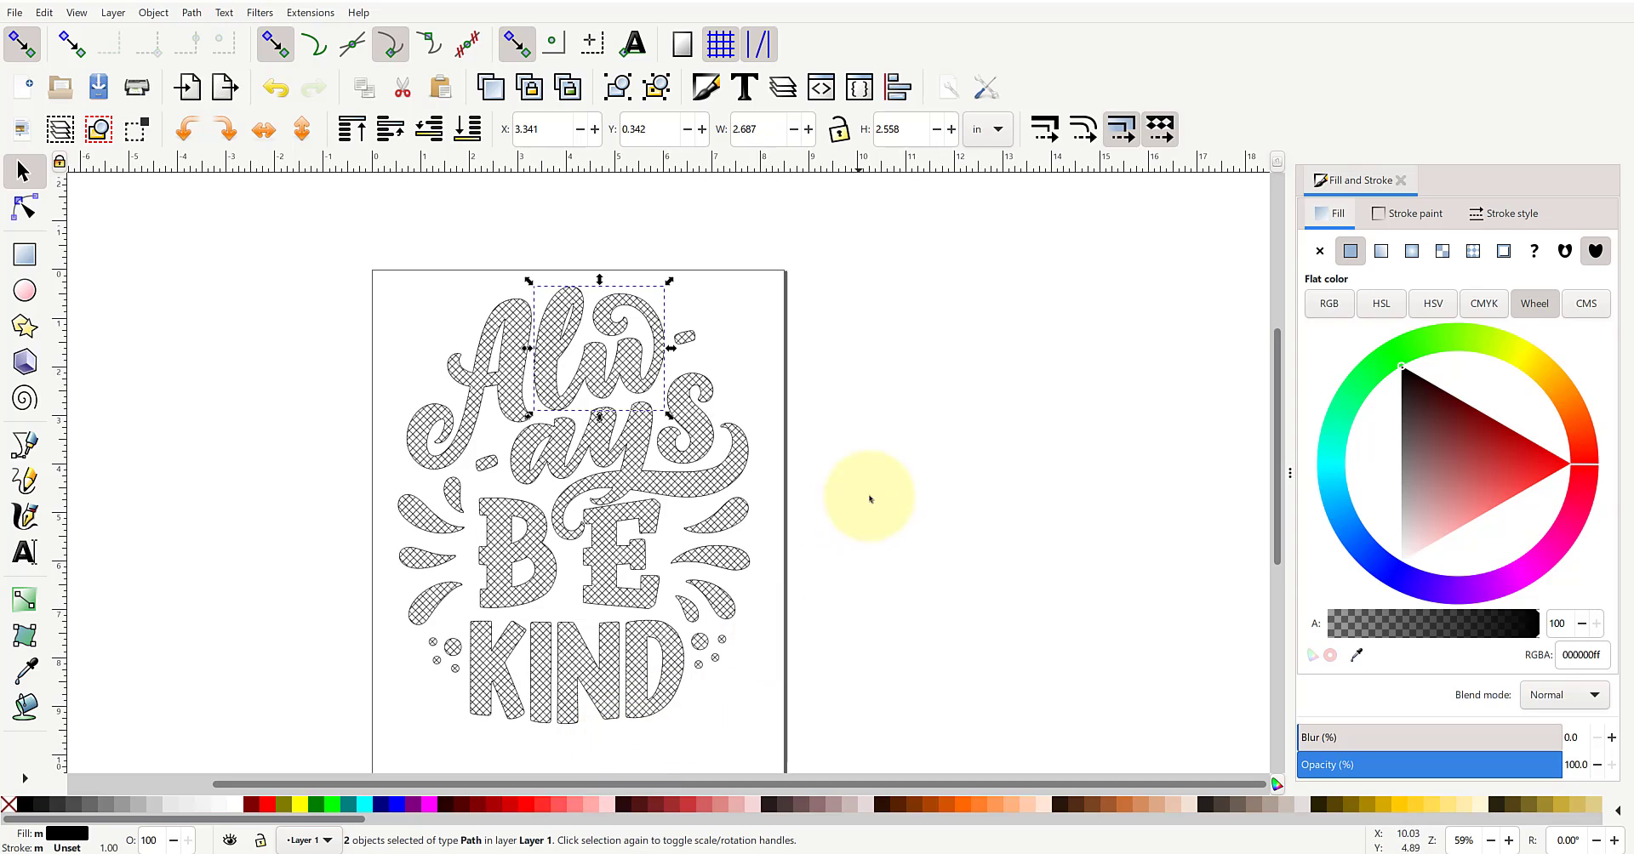
{"action": "left_click", "coordinate": [875, 396]}
{"action": "left_click_drag", "start_coordinate": [291, 248], "coordinate": [834, 764]}
{"action": "key", "text": "ctrl"}
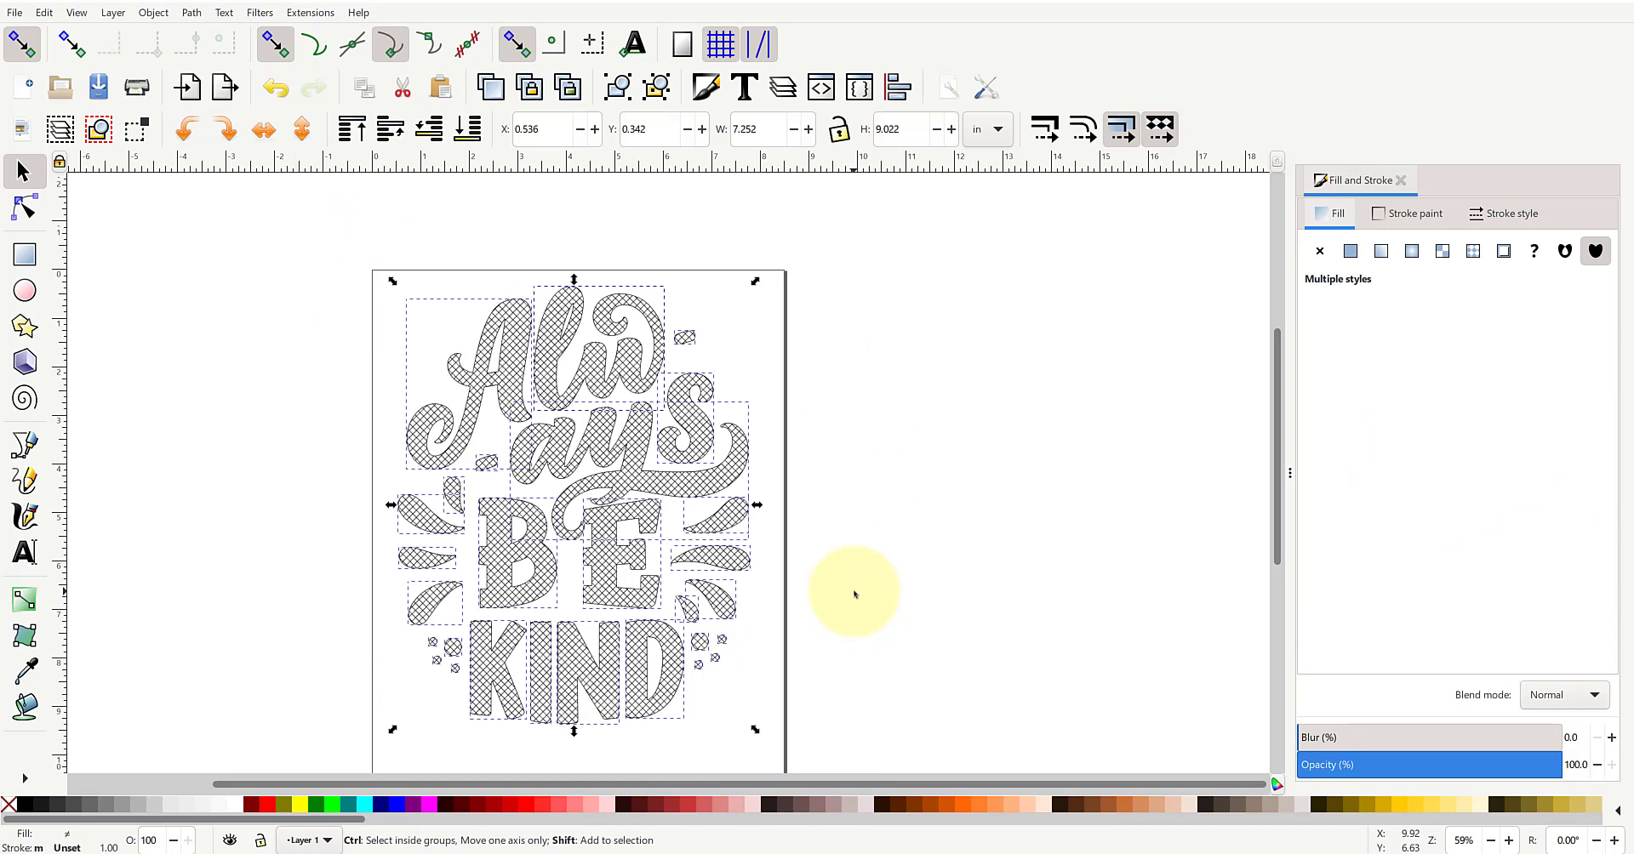
{"action": "key", "text": "ctrl+shift+g"}
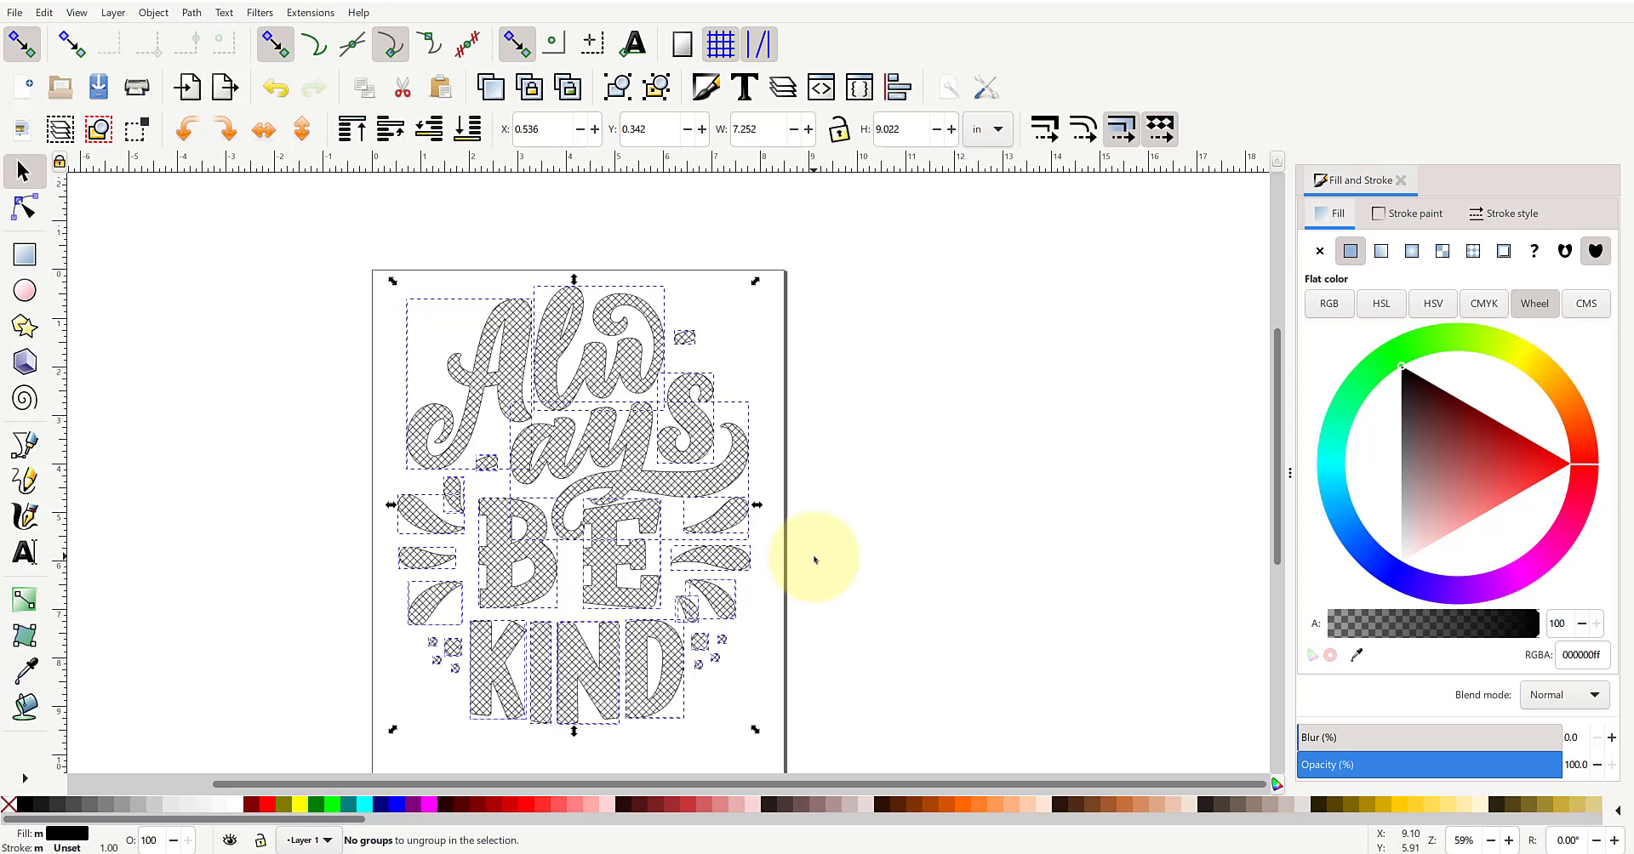
{"action": "key", "text": "ctrl+a"}
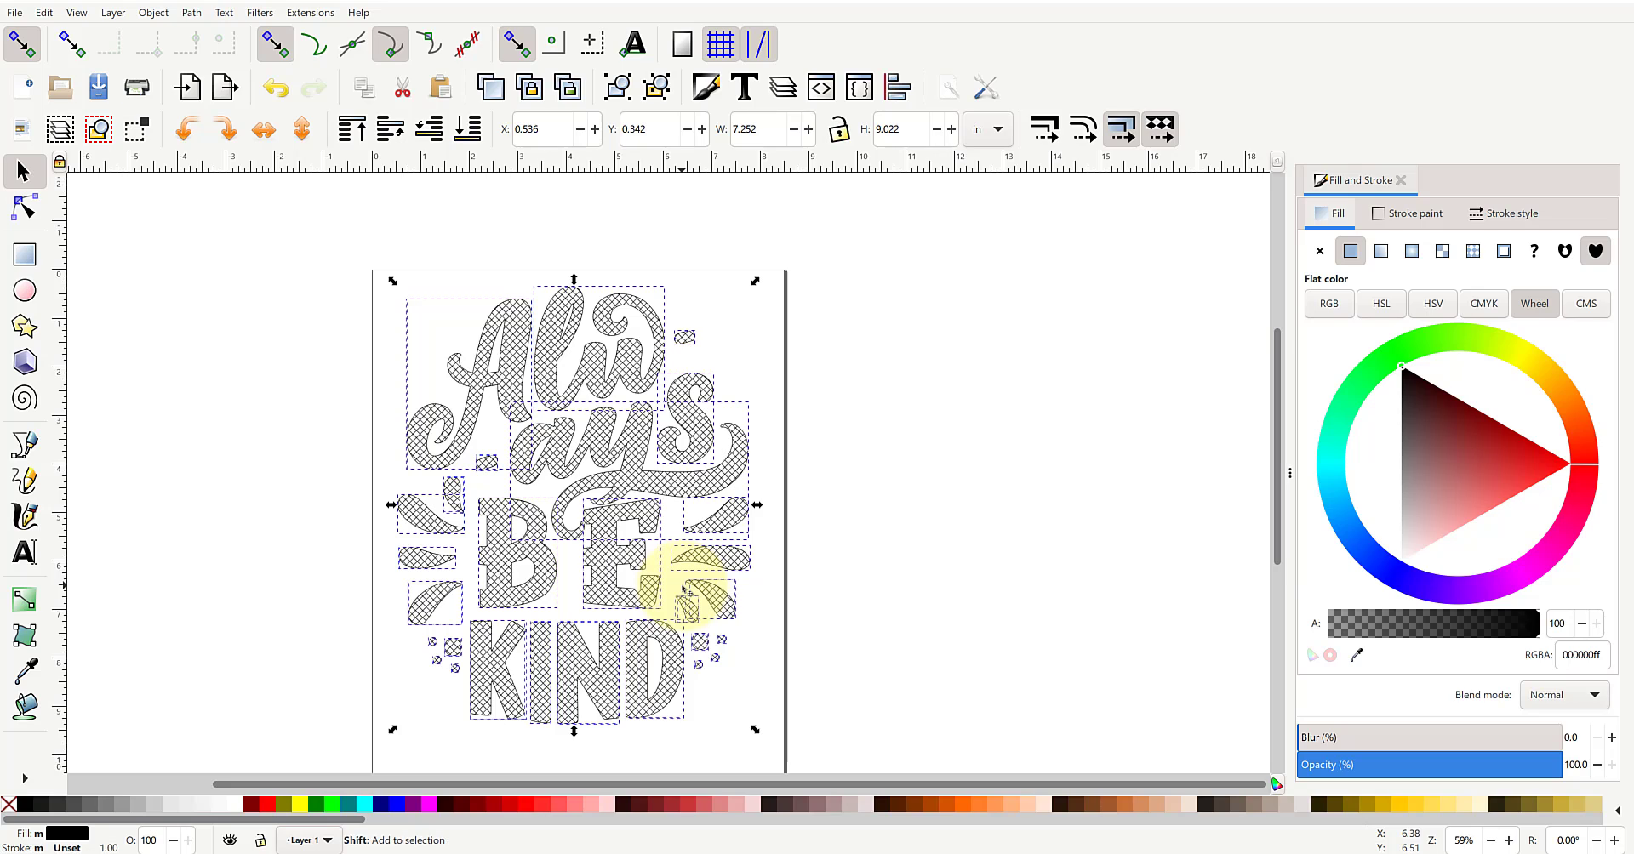
{"action": "key", "text": "ctrl+shift+g"}
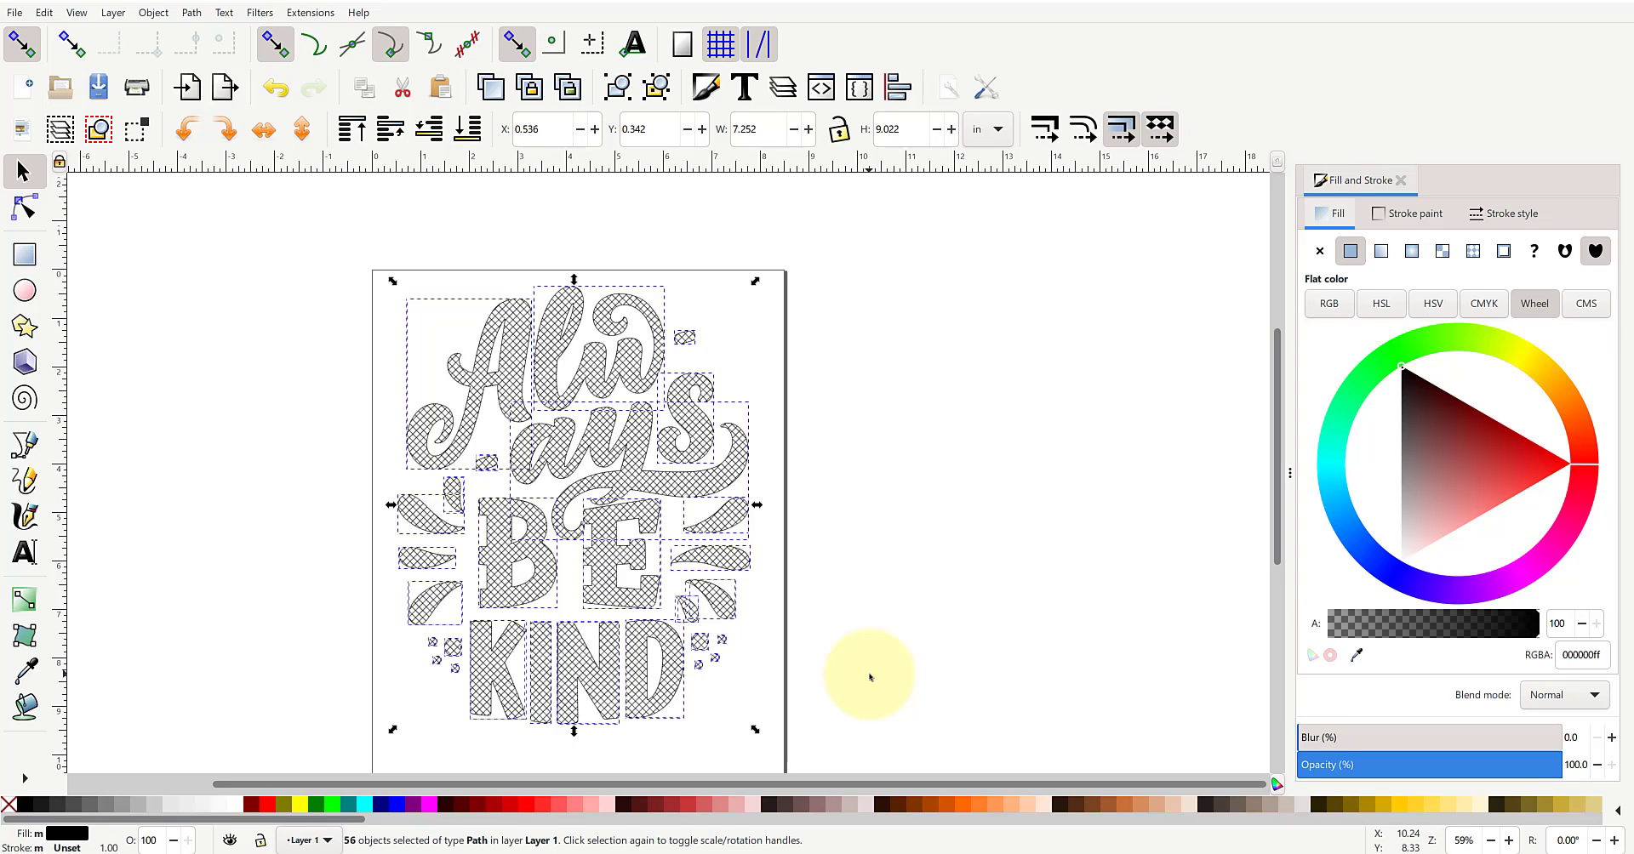
- Select the upper lettering of Always, including its S and small dashes, and unite the outlines and hatching into one path
{"action": "left_click", "coordinate": [869, 678]}
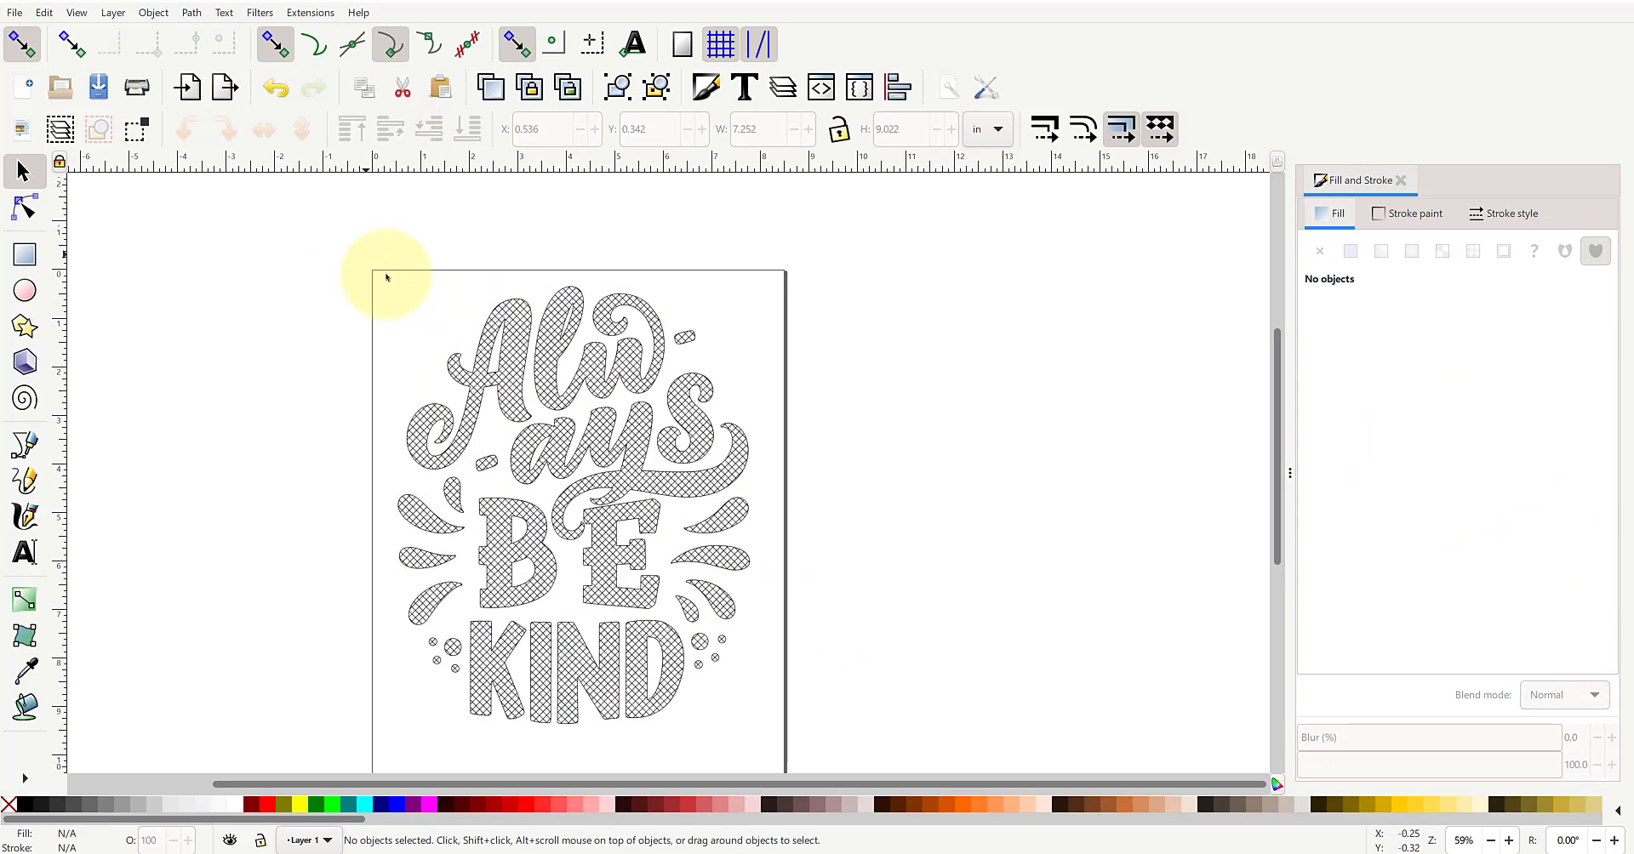
{"action": "mouse_move", "coordinate": [360, 254]}
{"action": "left_mouse_down"}
{"action": "mouse_move", "coordinate": [638, 445]}
{"action": "mouse_move", "coordinate": [745, 473]}
{"action": "left_mouse_up"}
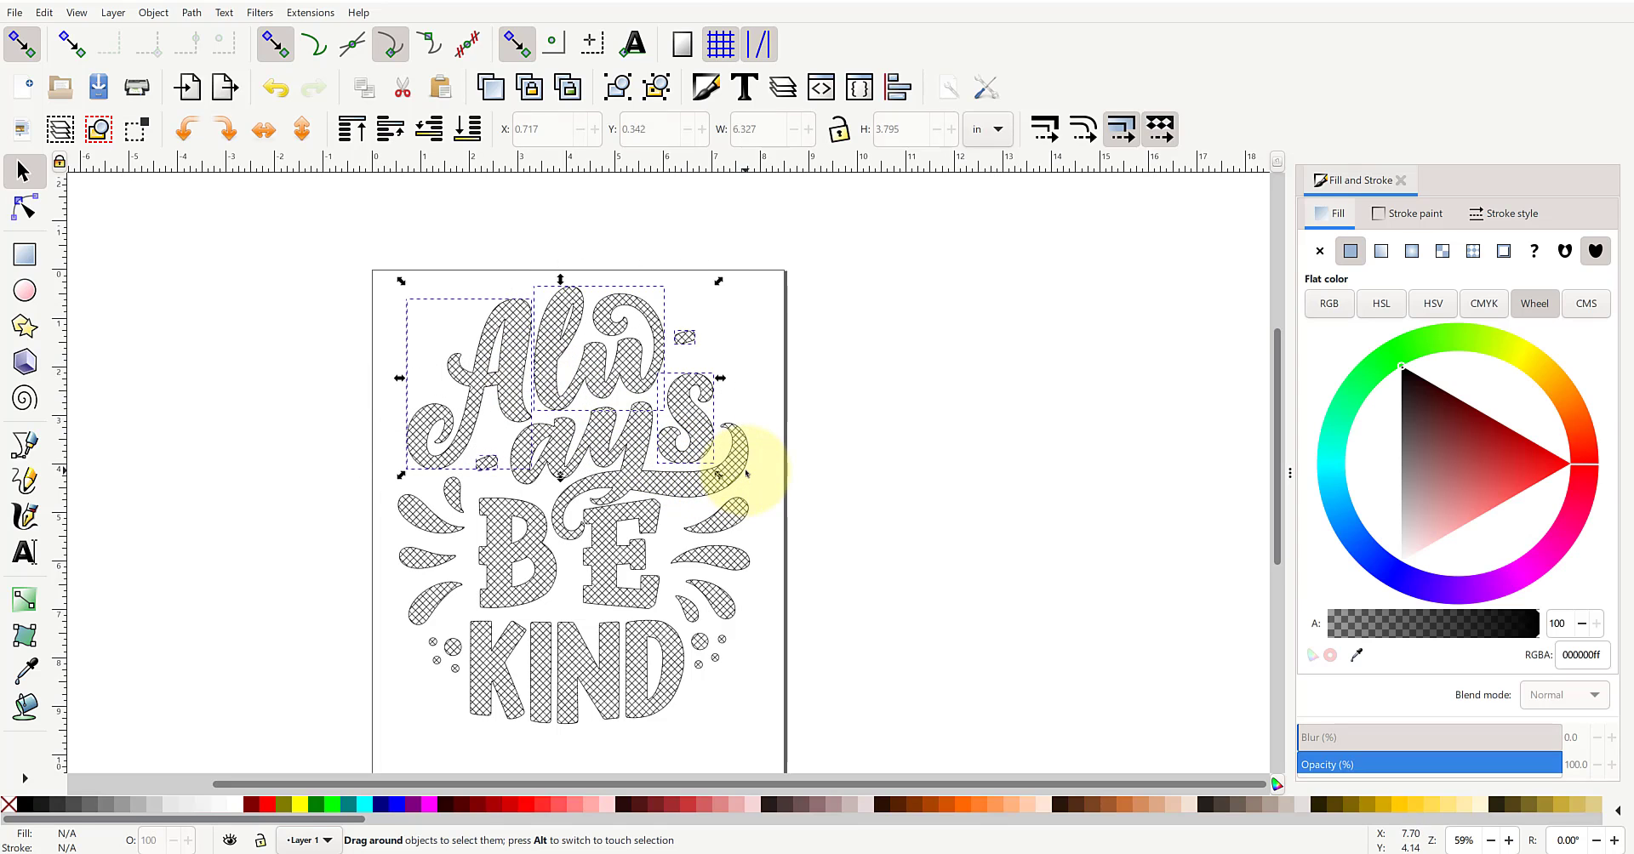
{"action": "scroll", "coordinate": [552, 315], "scroll_direction": "up", "scroll_amount": 1}
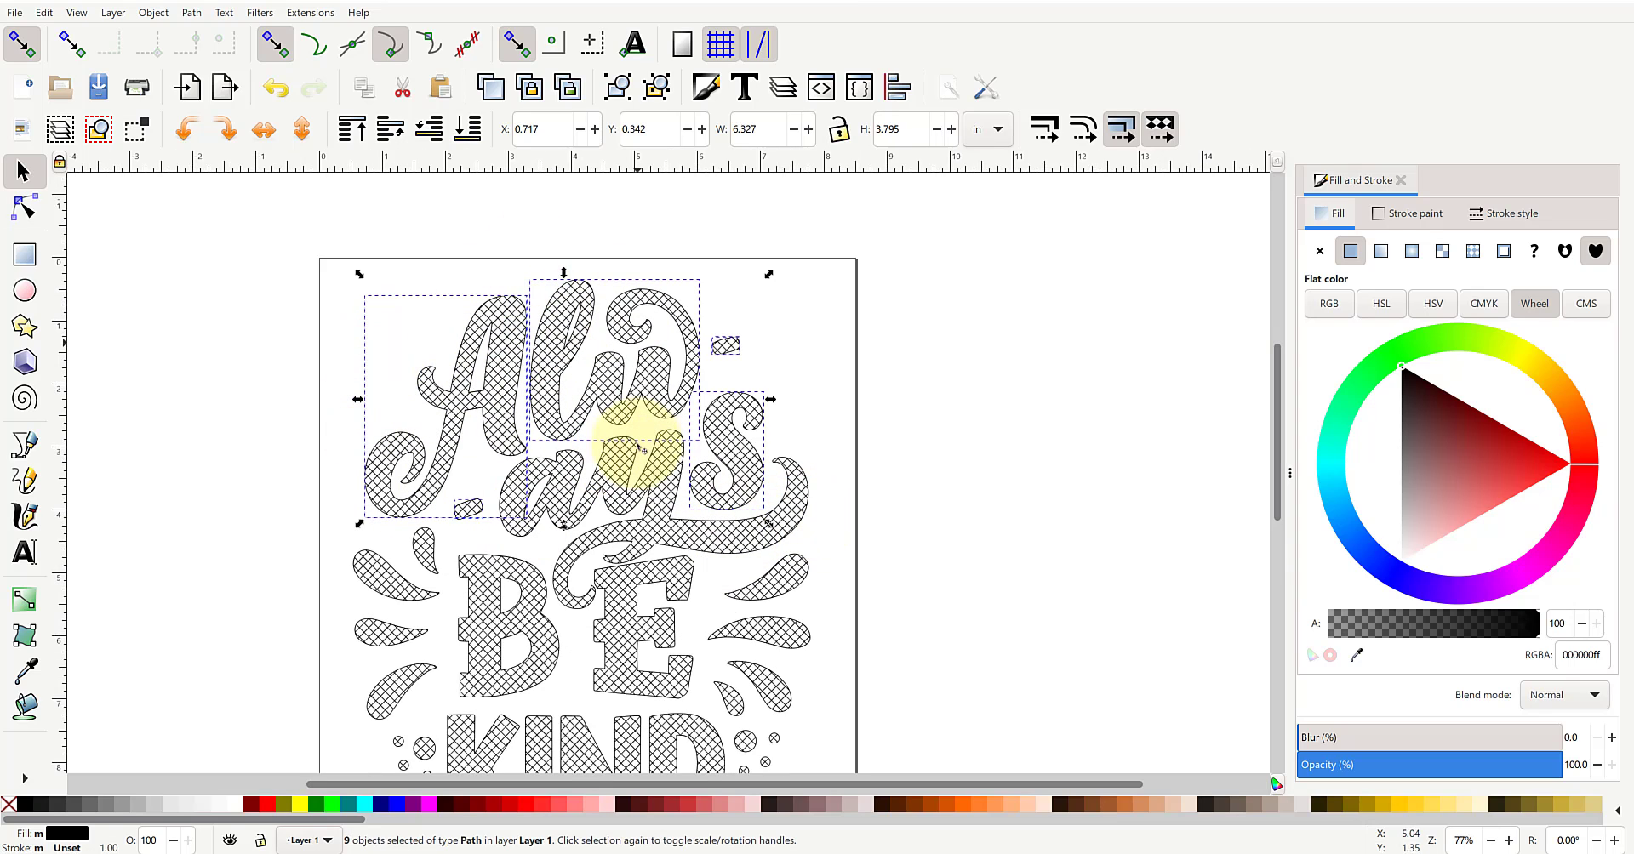
{"action": "left_click", "coordinate": [191, 13]}
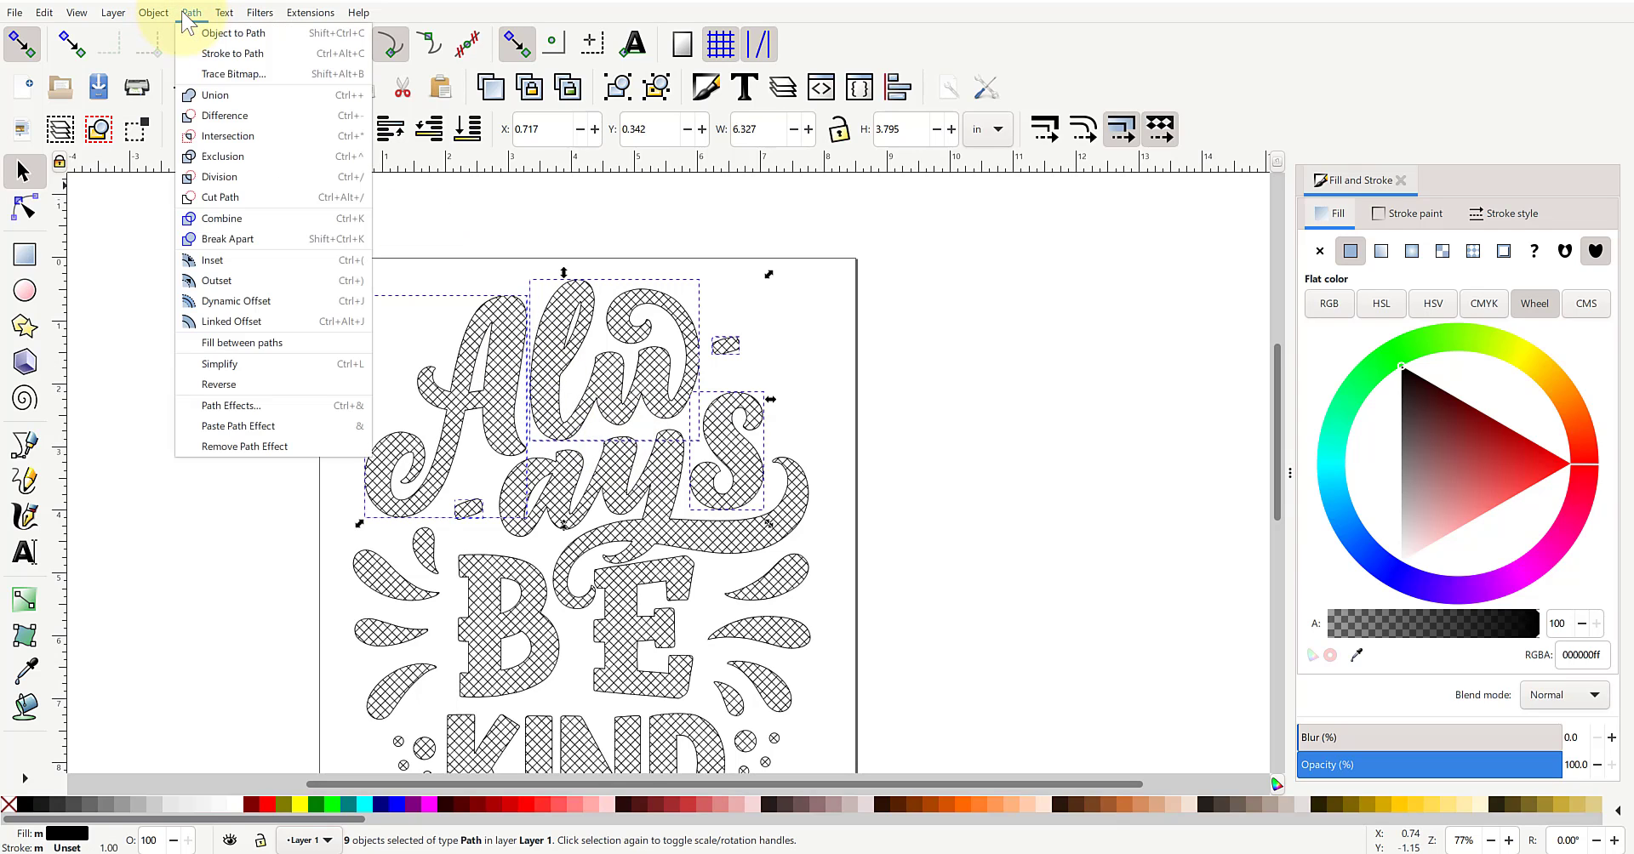
{"action": "left_click", "coordinate": [238, 96]}
{"action": "key", "text": "Escape"}
{"action": "scroll", "coordinate": [734, 445], "scroll_direction": "down", "scroll_amount": 3}
{"action": "left_click", "coordinate": [553, 280]}
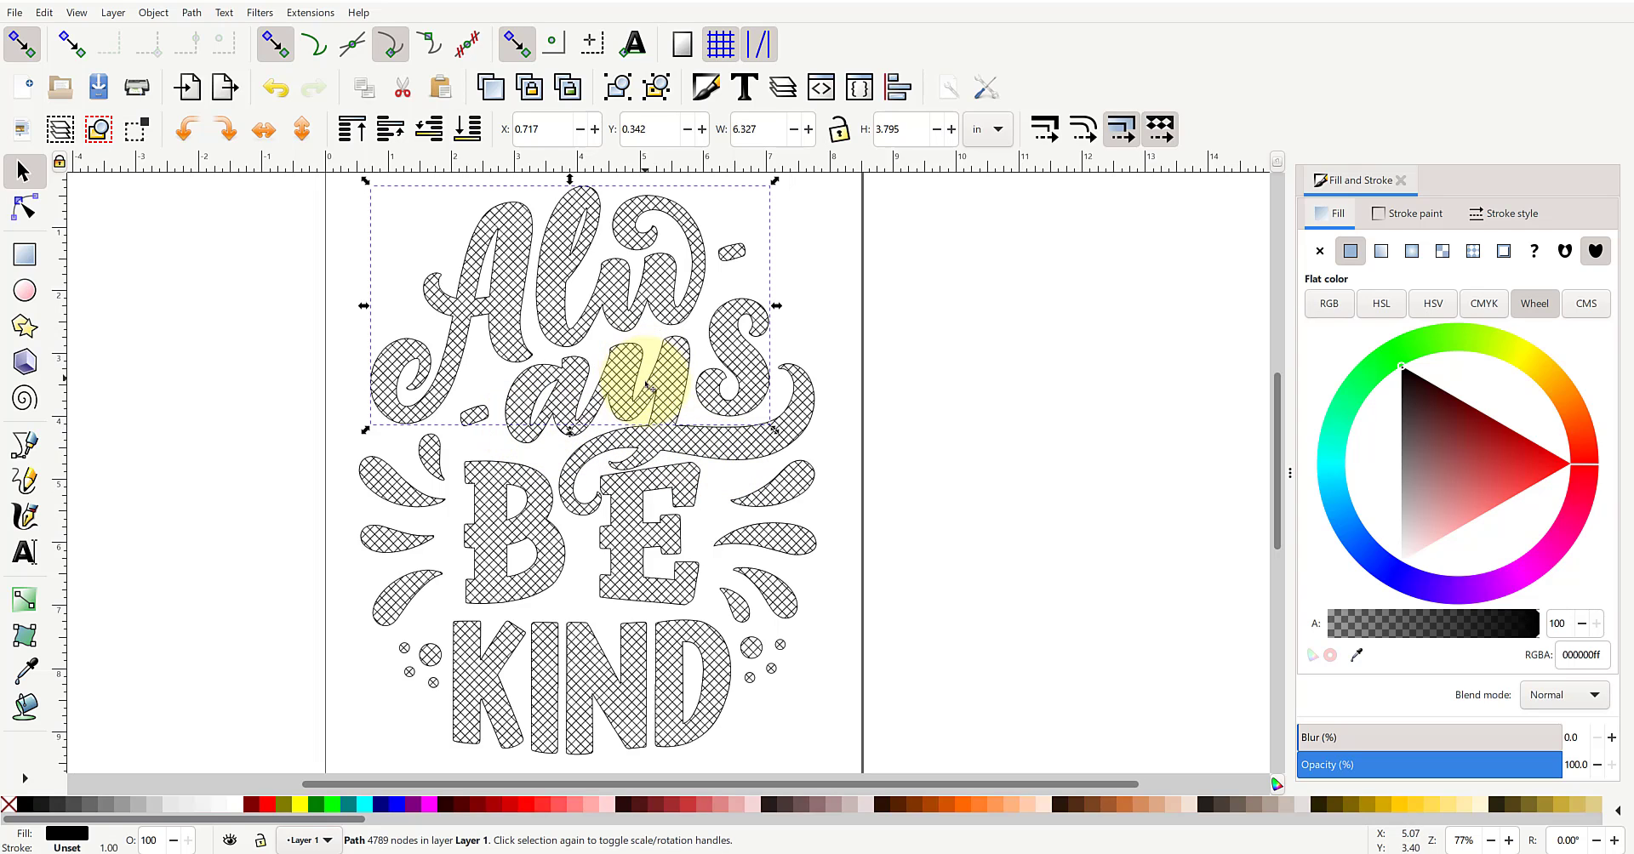
- Select the word BE with its surrounding flourishes and unite their outlines and hatching into one path
{"action": "left_click_drag", "start_coordinate": [957, 313], "coordinate": [458, 517]}
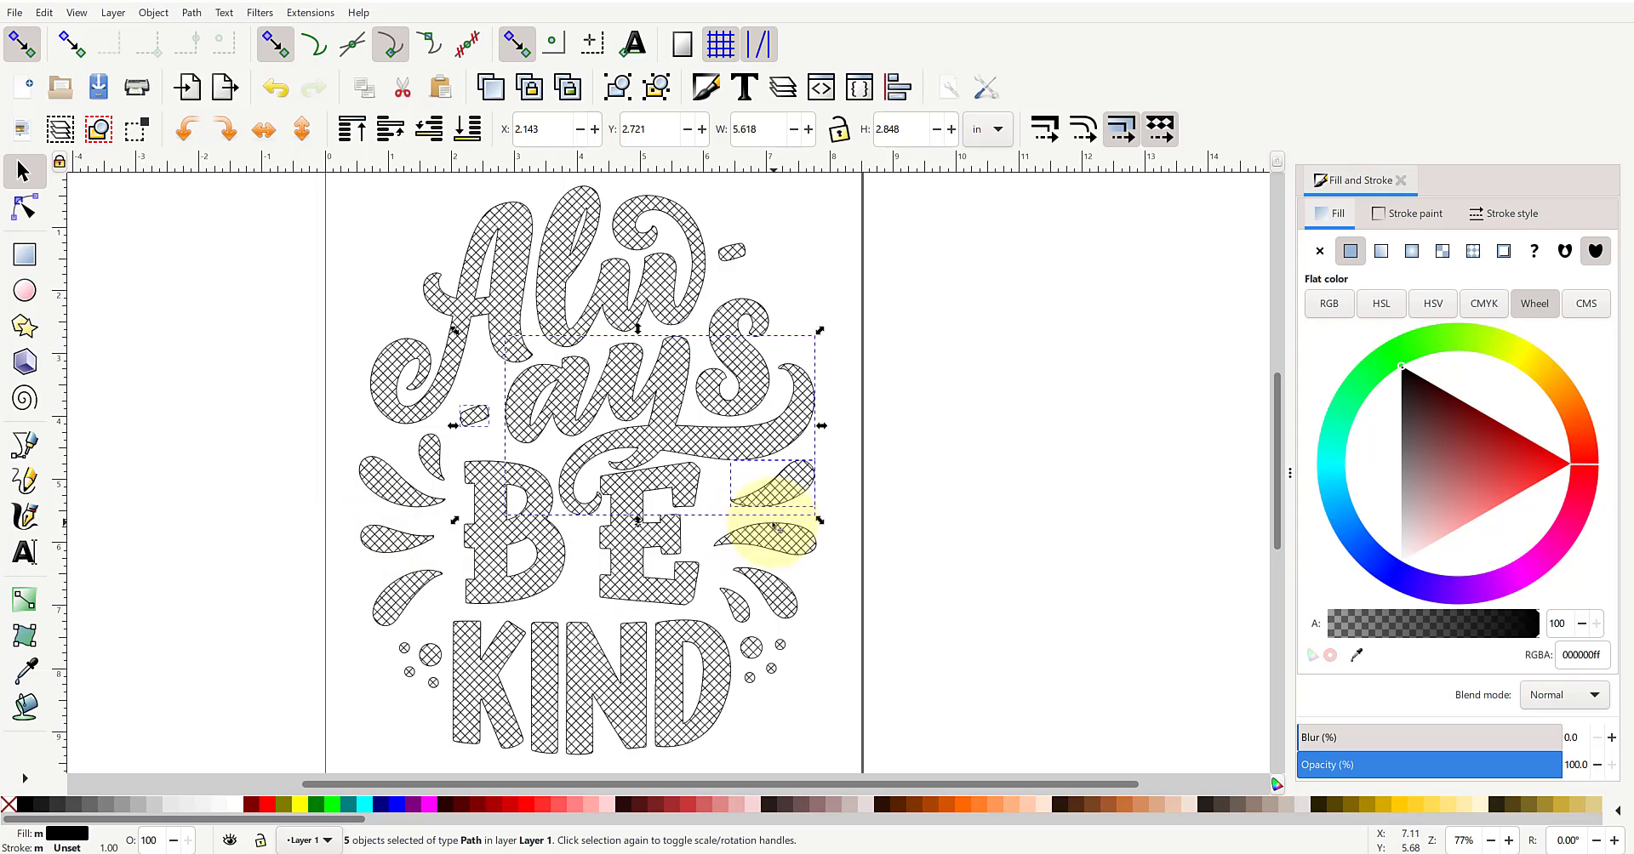
{"action": "left_click_drag", "start_coordinate": [311, 428], "coordinate": [854, 637]}
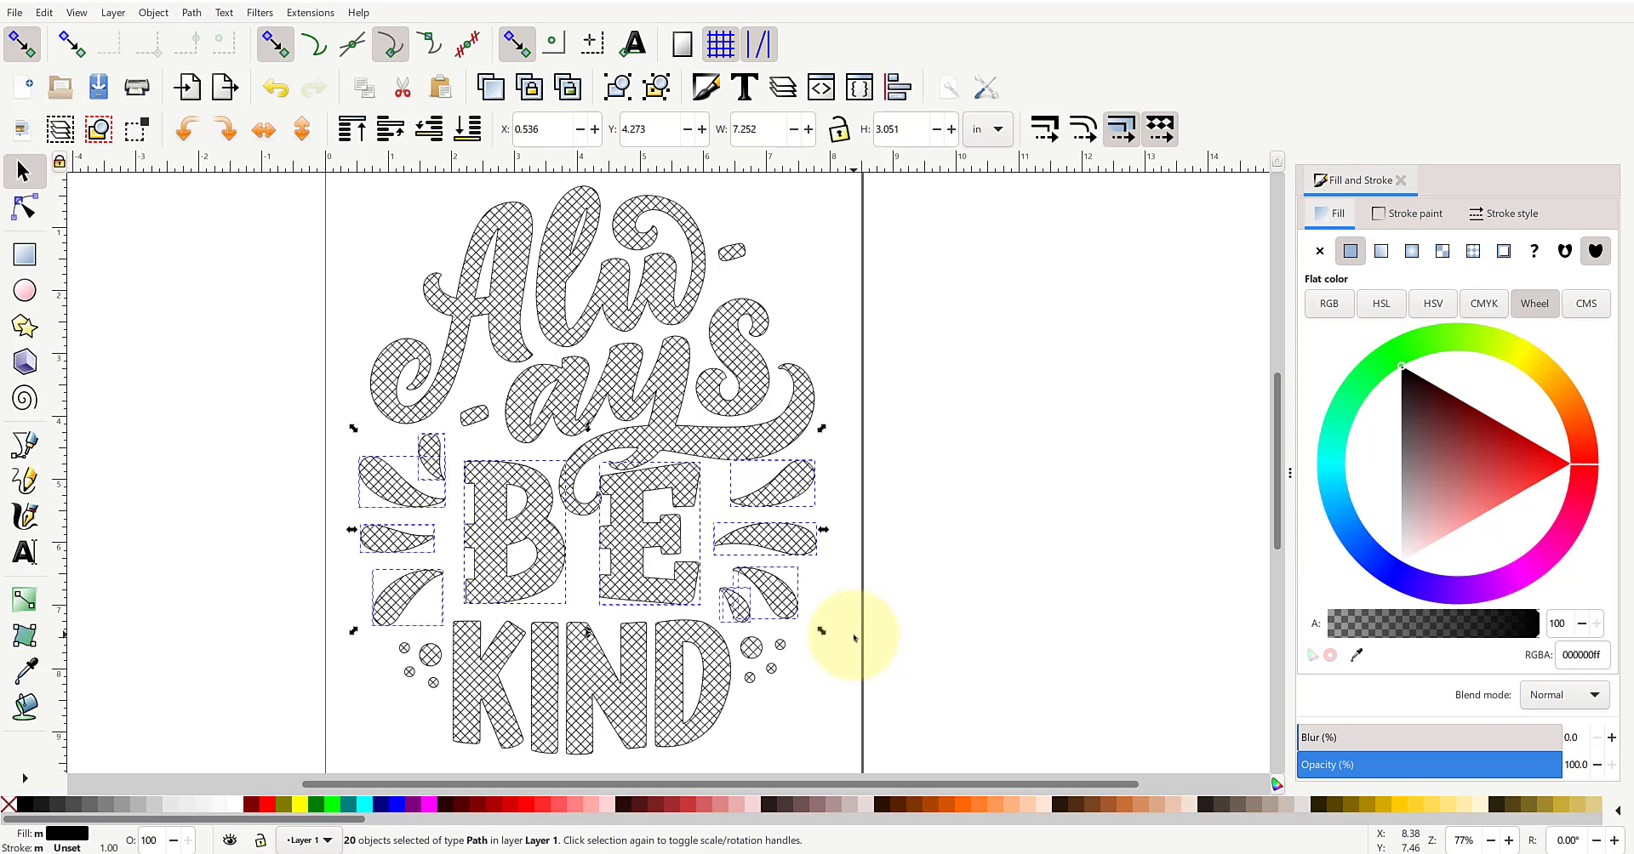
{"action": "left_click", "coordinate": [194, 13]}
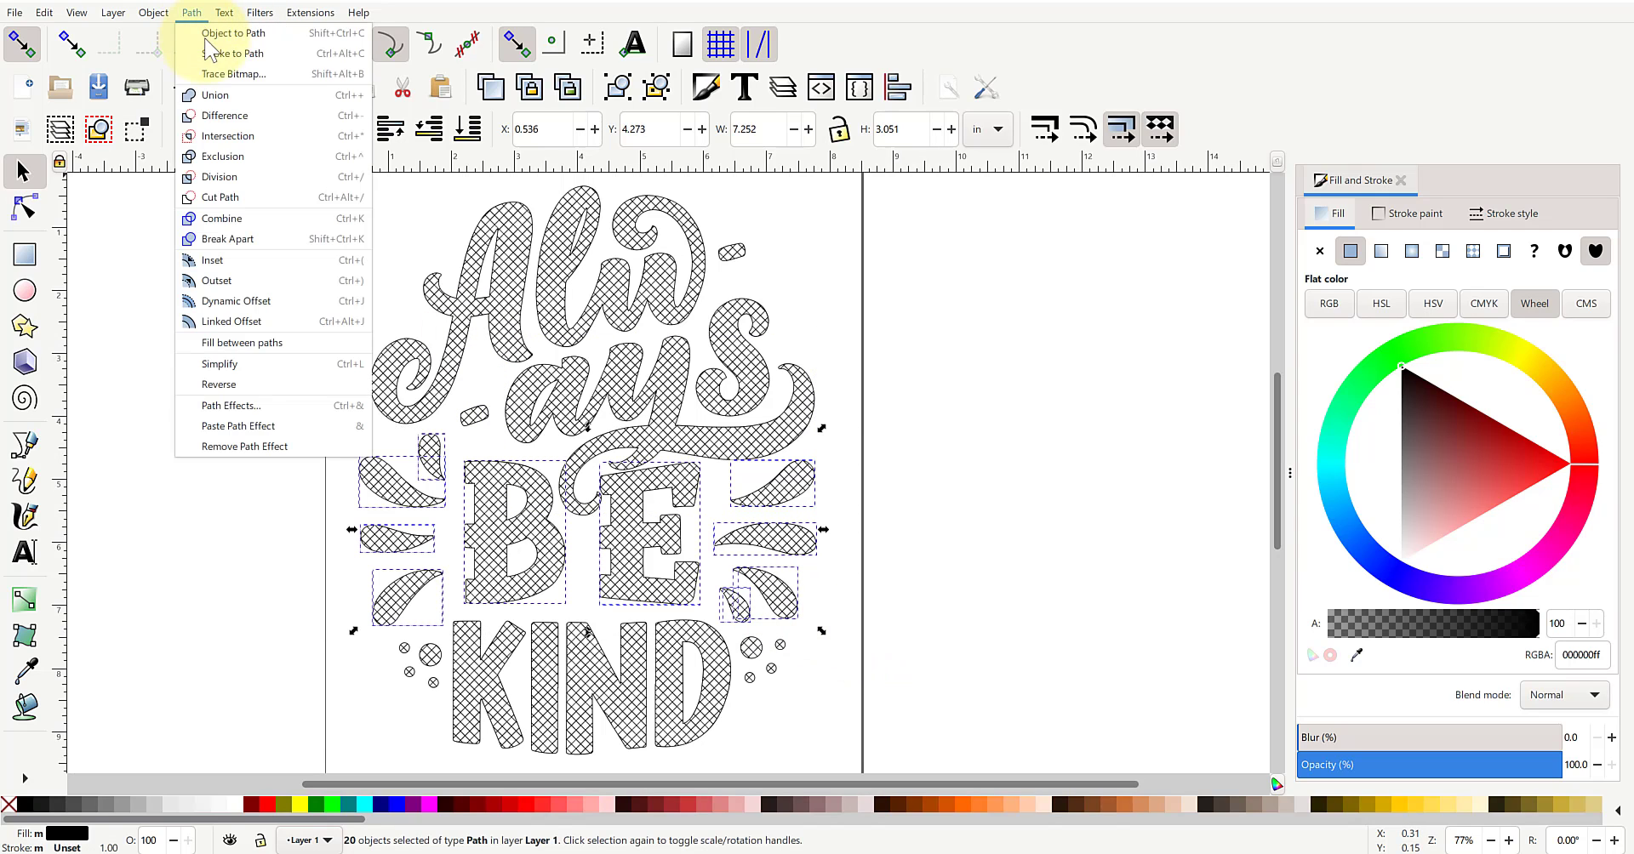
{"action": "left_click", "coordinate": [223, 96]}
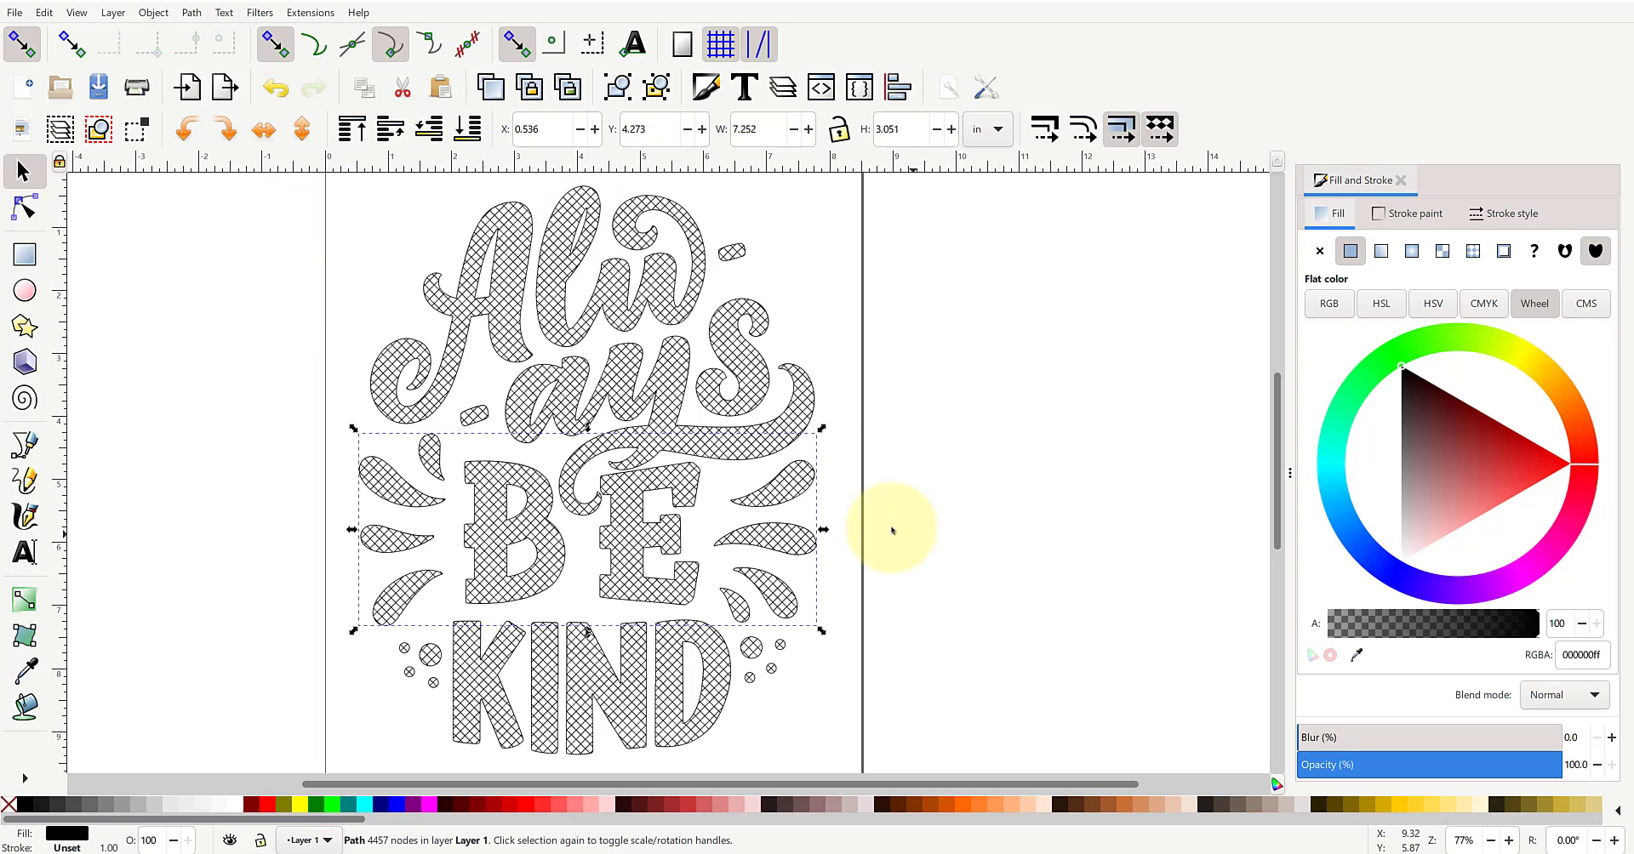
- Unite the remaining "ay" paths with the rest of the word Always into one path, undoing any accidental move
{"action": "left_click_drag", "start_coordinate": [913, 533], "coordinate": [329, 179]}
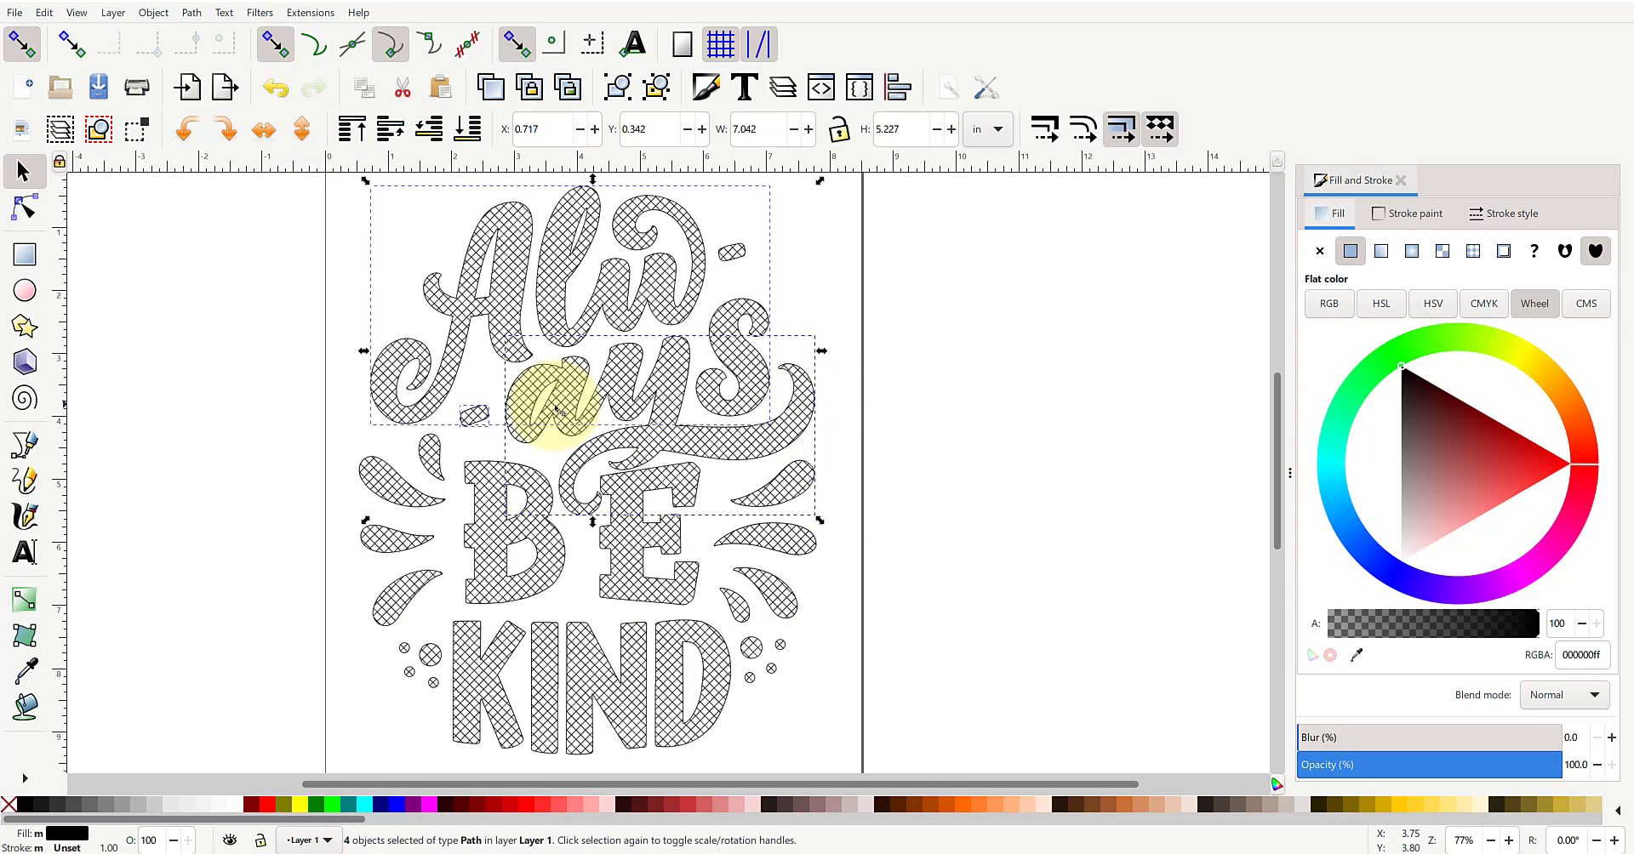
{"action": "left_click", "coordinate": [194, 19]}
{"action": "left_click", "coordinate": [213, 96]}
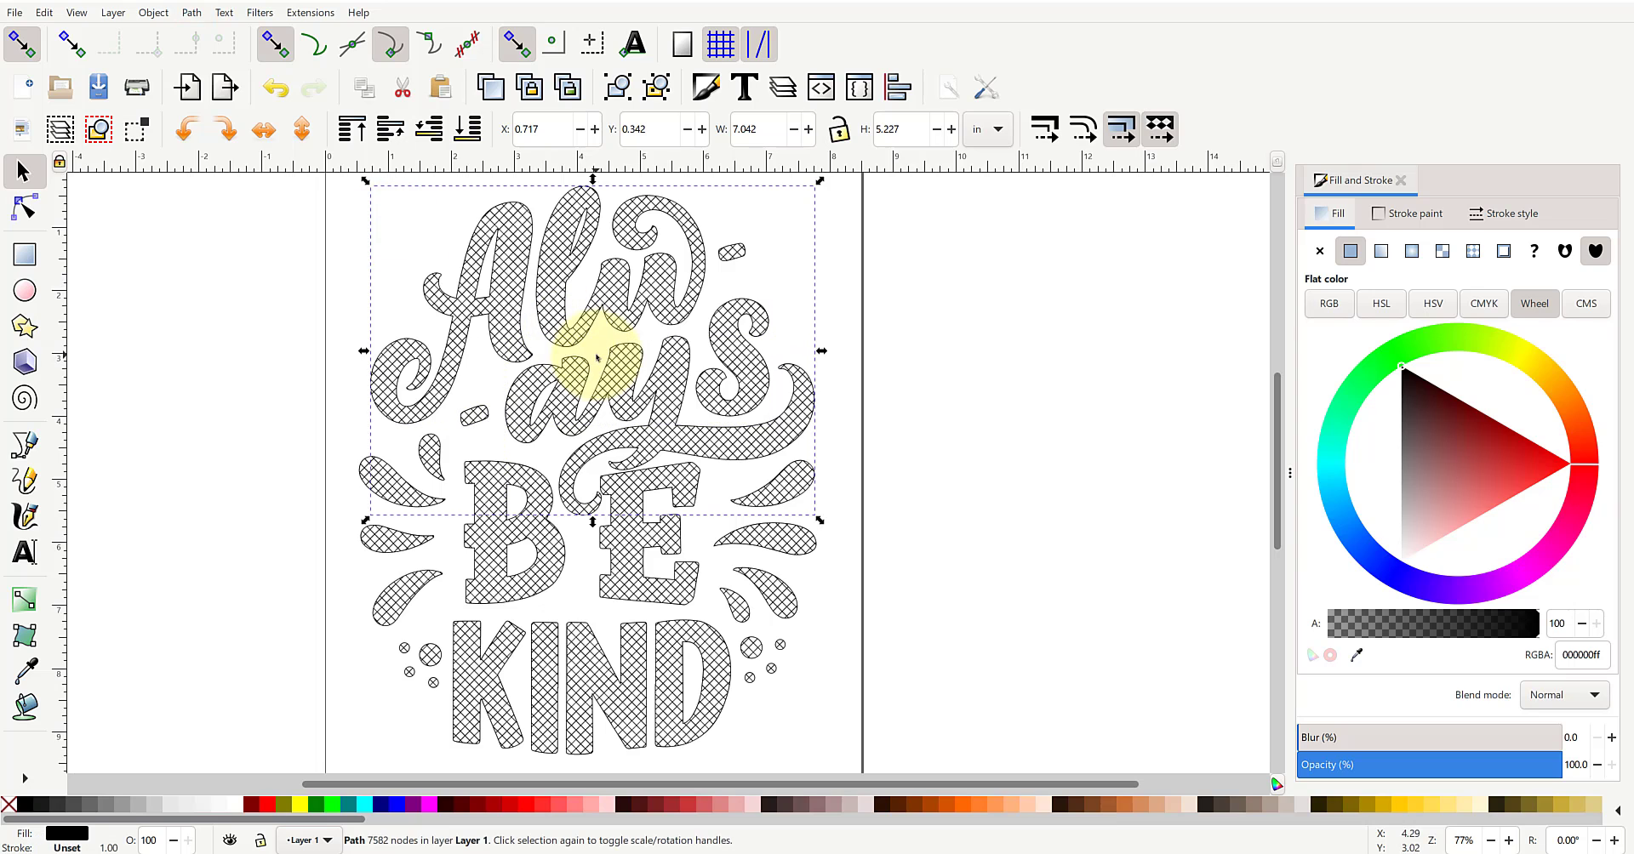
{"action": "left_click_drag", "start_coordinate": [625, 286], "coordinate": [901, 238]}
{"action": "key", "text": "ctrl+z"}
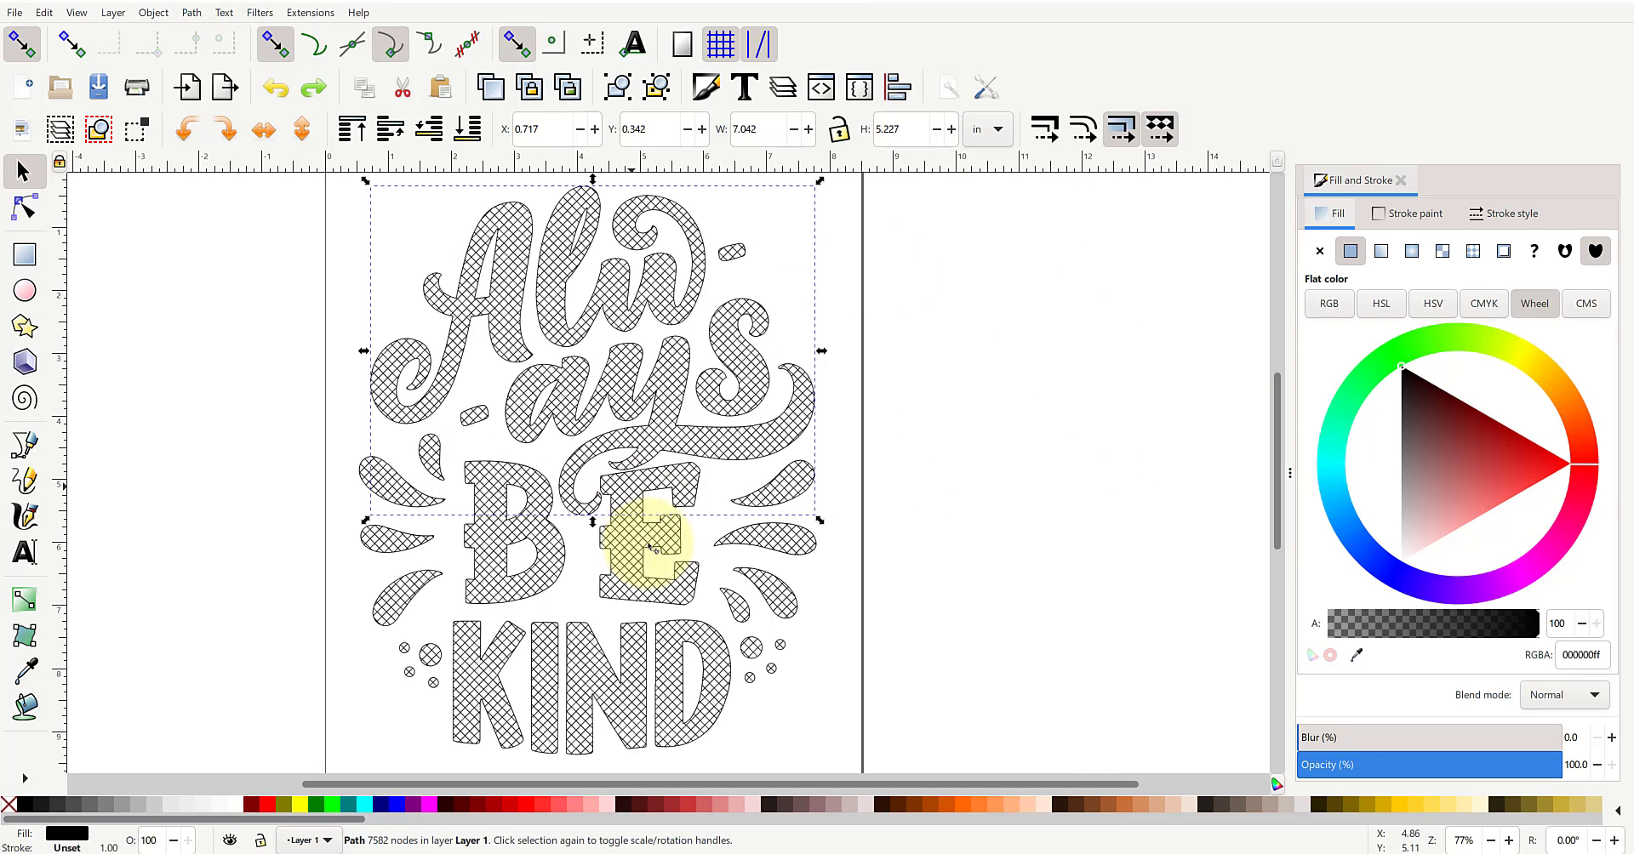
- Unite the word KIND and its surrounding dots into one path, then check the BE and Always paths and deselect everything
{"action": "left_click_drag", "start_coordinate": [653, 549], "coordinate": [322, 760]}
{"action": "key", "text": "ctrl+z"}
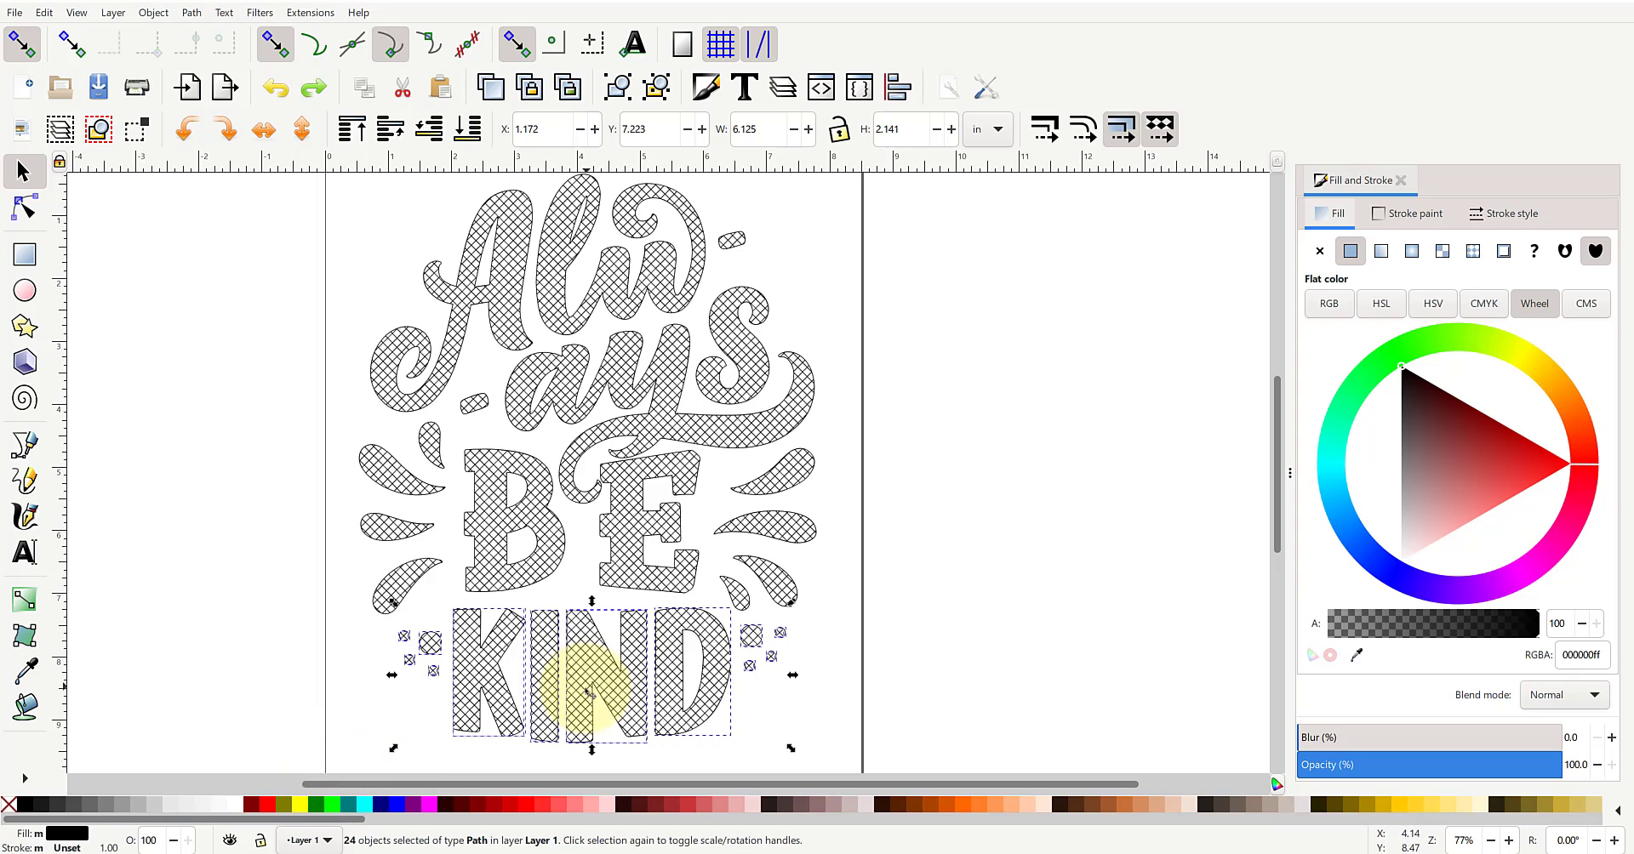
{"action": "left_click", "coordinate": [193, 12]}
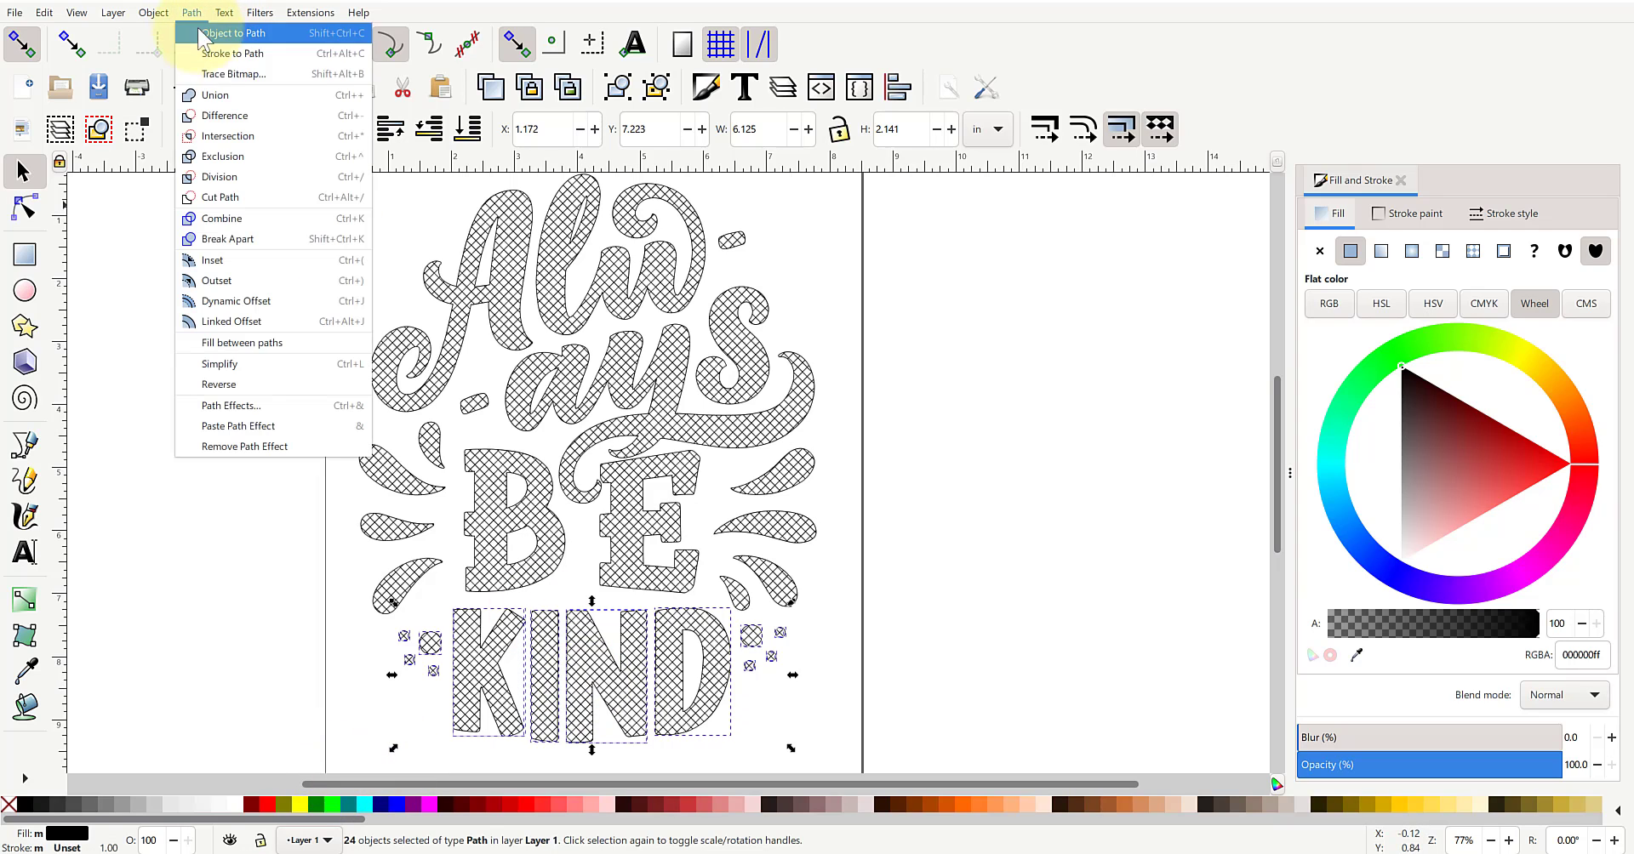
{"action": "left_click", "coordinate": [217, 95]}
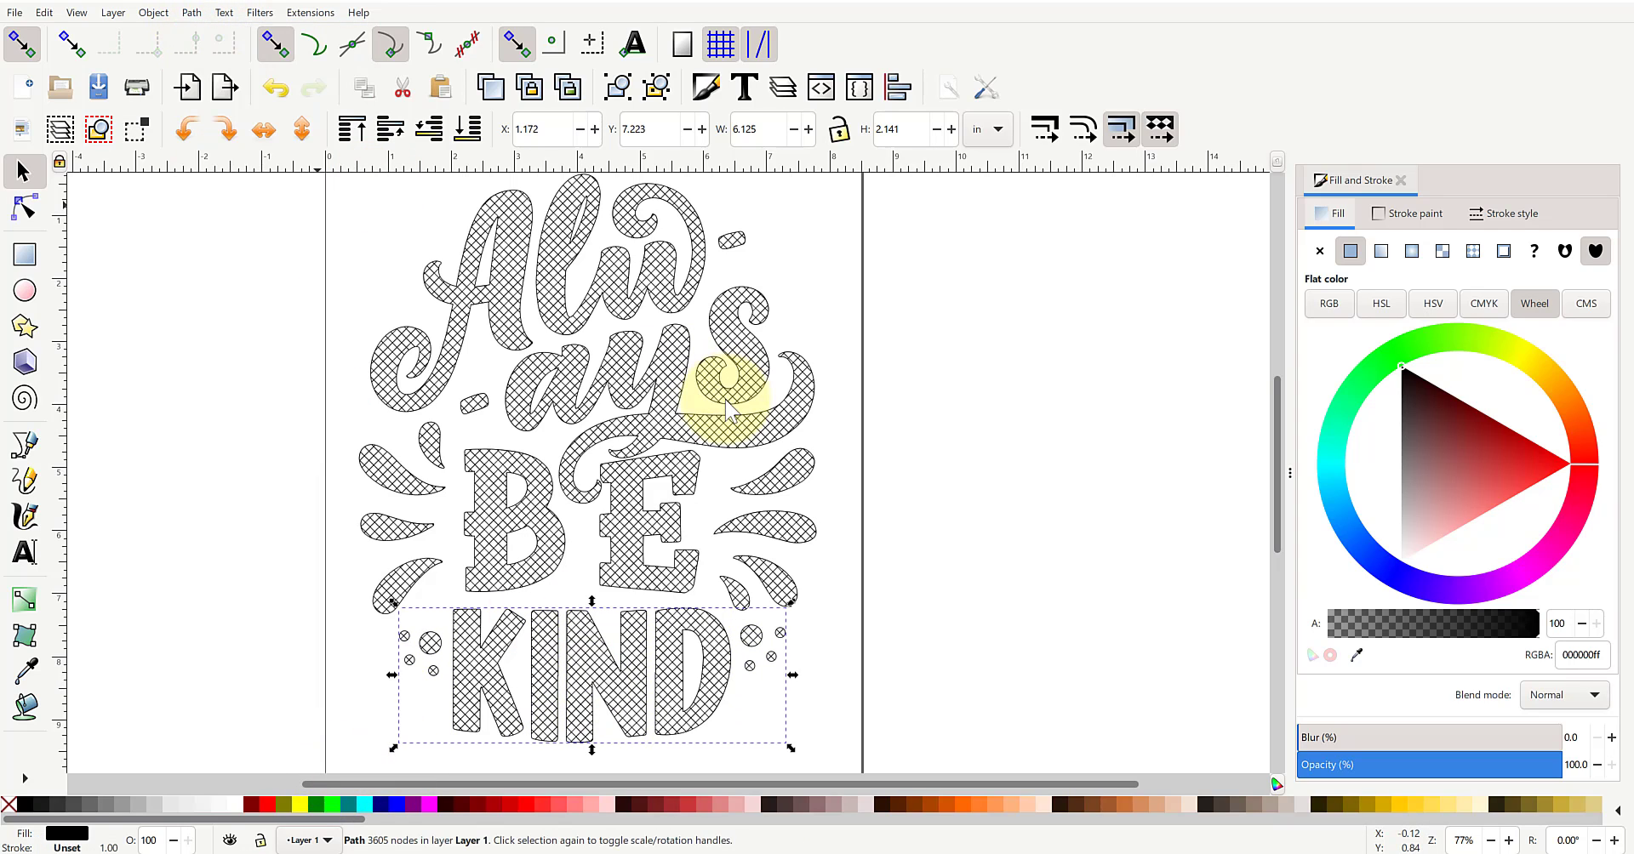
{"action": "left_click", "coordinate": [911, 559]}
{"action": "left_click", "coordinate": [659, 565]}
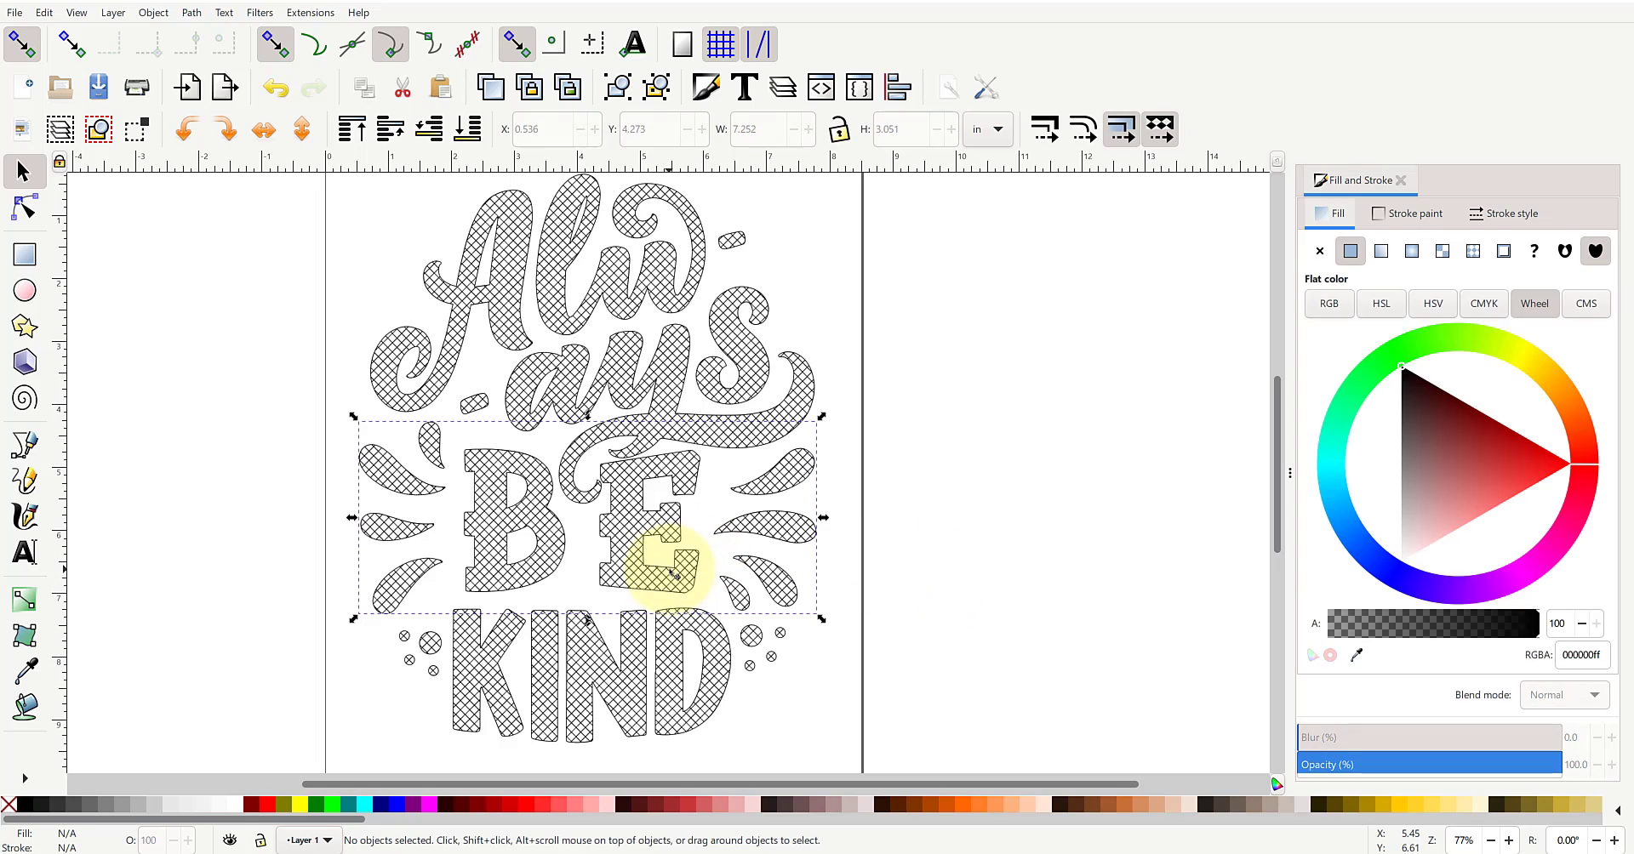
{"action": "left_click", "coordinate": [636, 342]}
{"action": "left_click", "coordinate": [920, 672]}
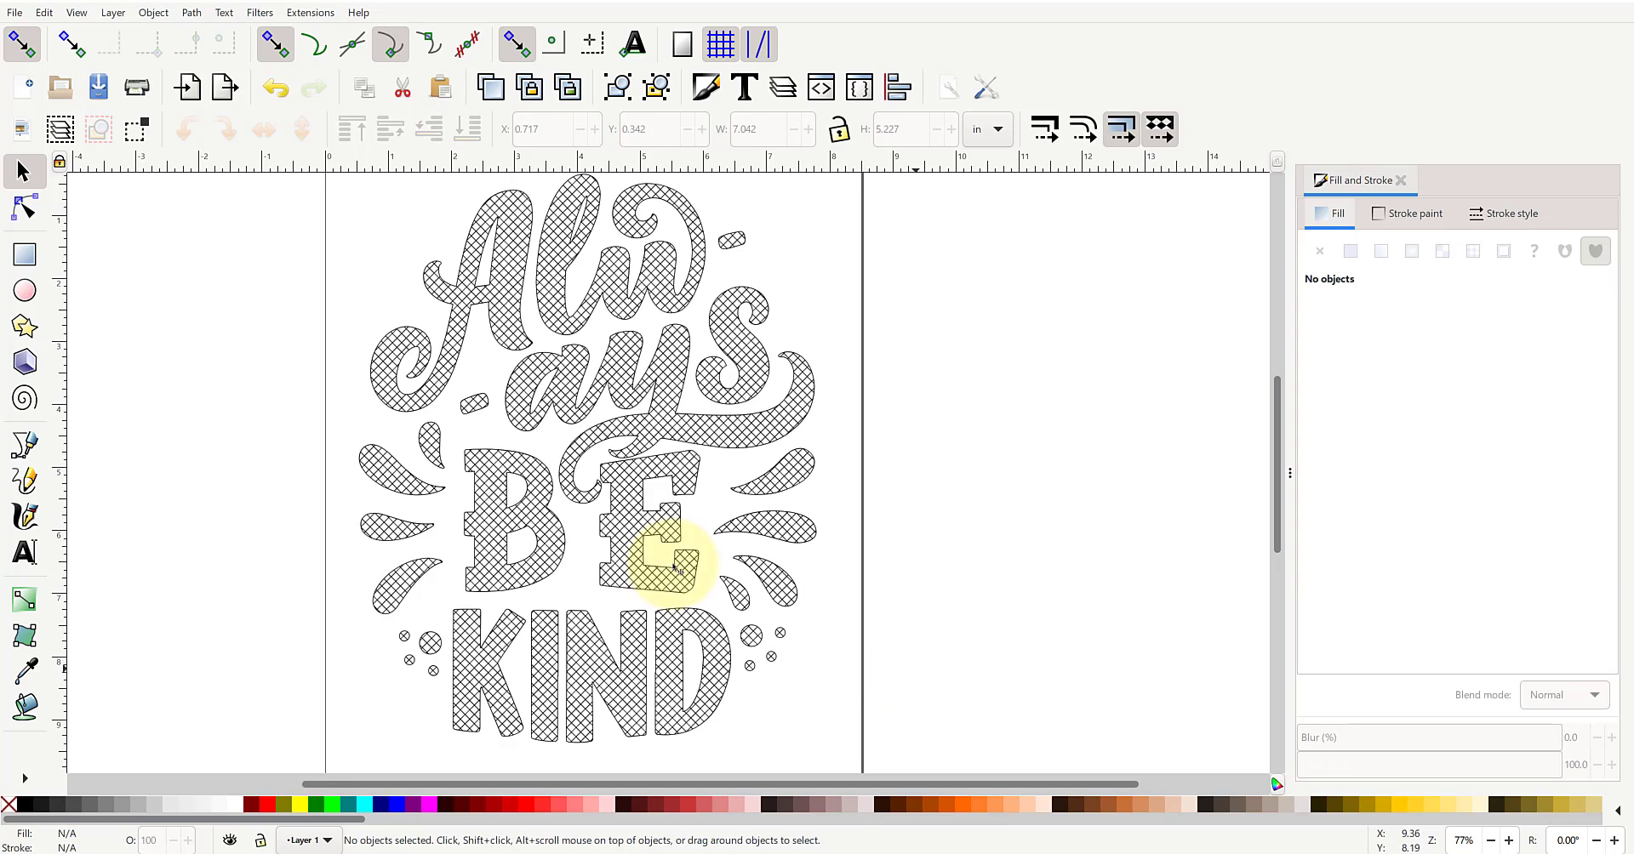
- Save the design as an Inkscape SVG named "Always be kind" in the Dropbox folder
{"action": "left_click", "coordinate": [14, 12]}
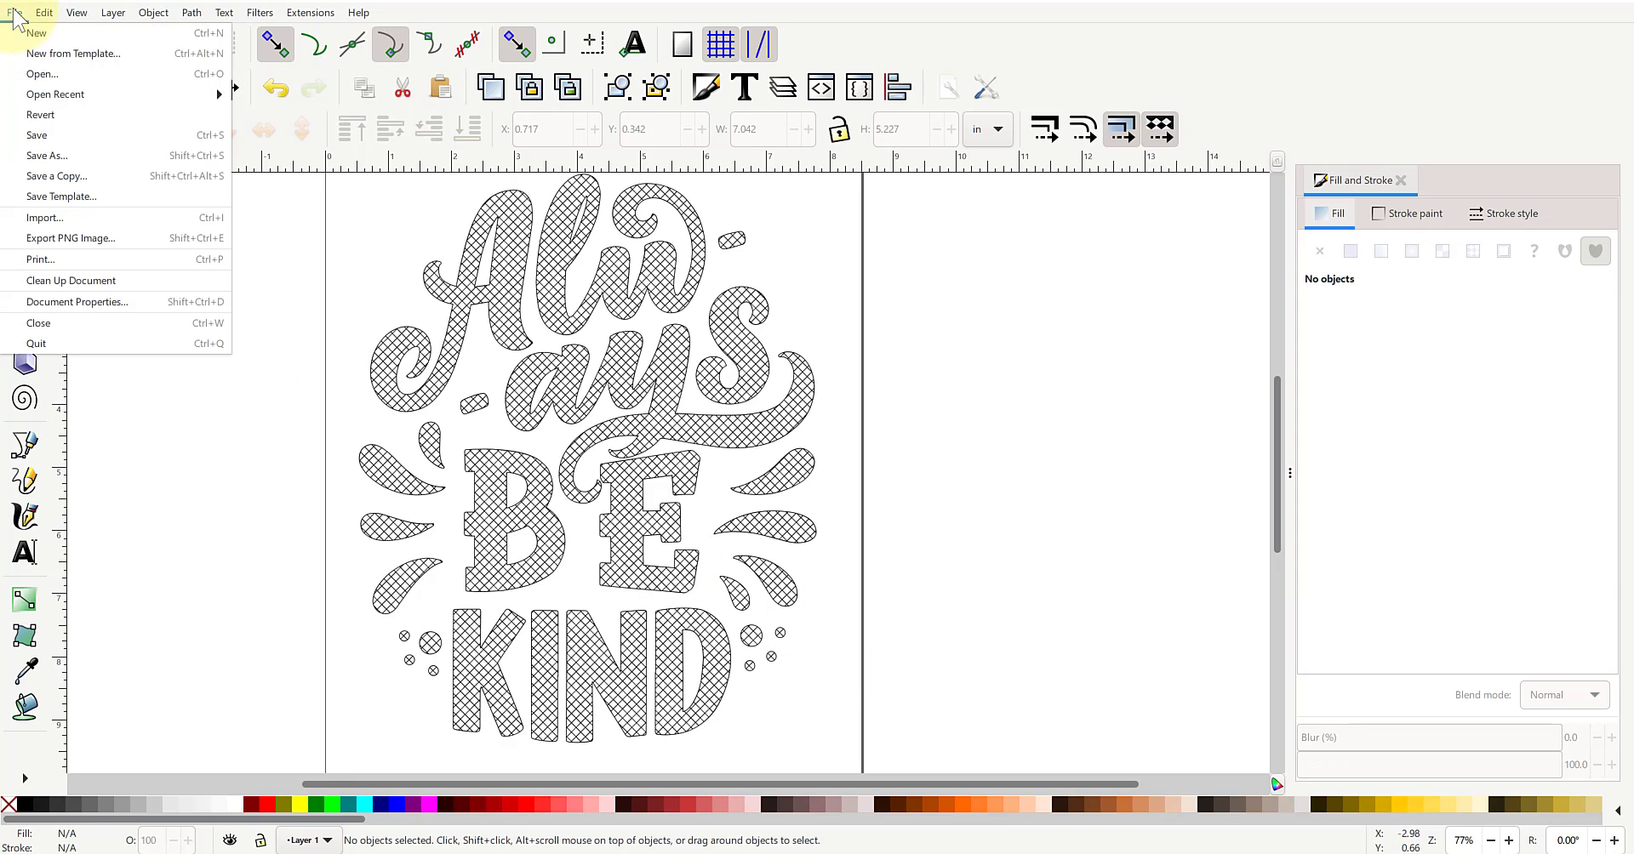
{"action": "left_click", "coordinate": [58, 158]}
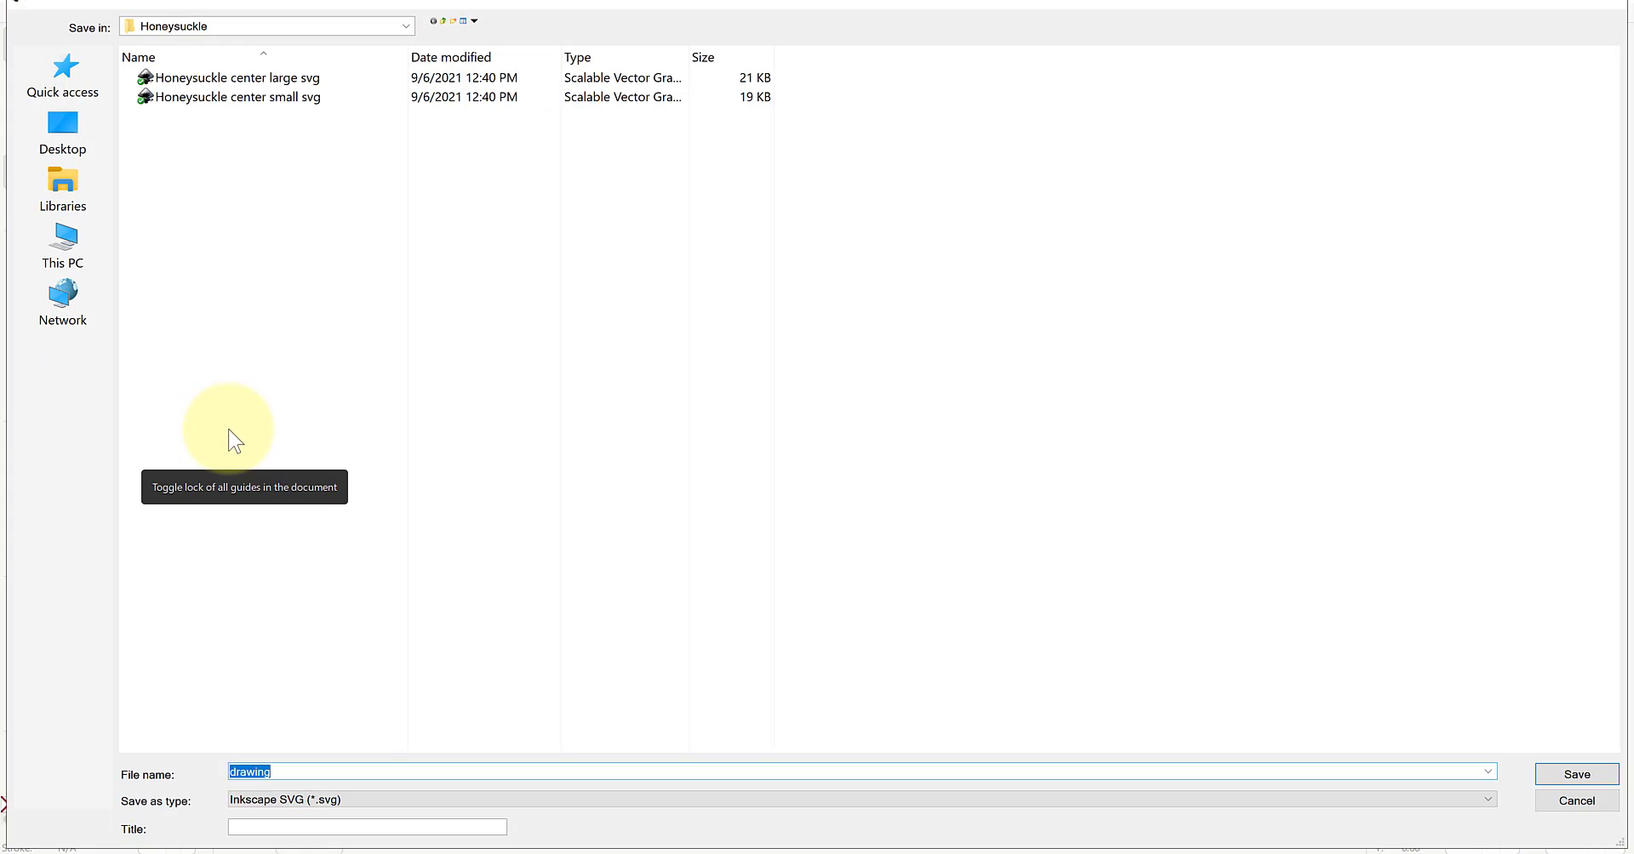
{"action": "left_click", "coordinate": [401, 29]}
{"action": "left_click", "coordinate": [197, 332]}
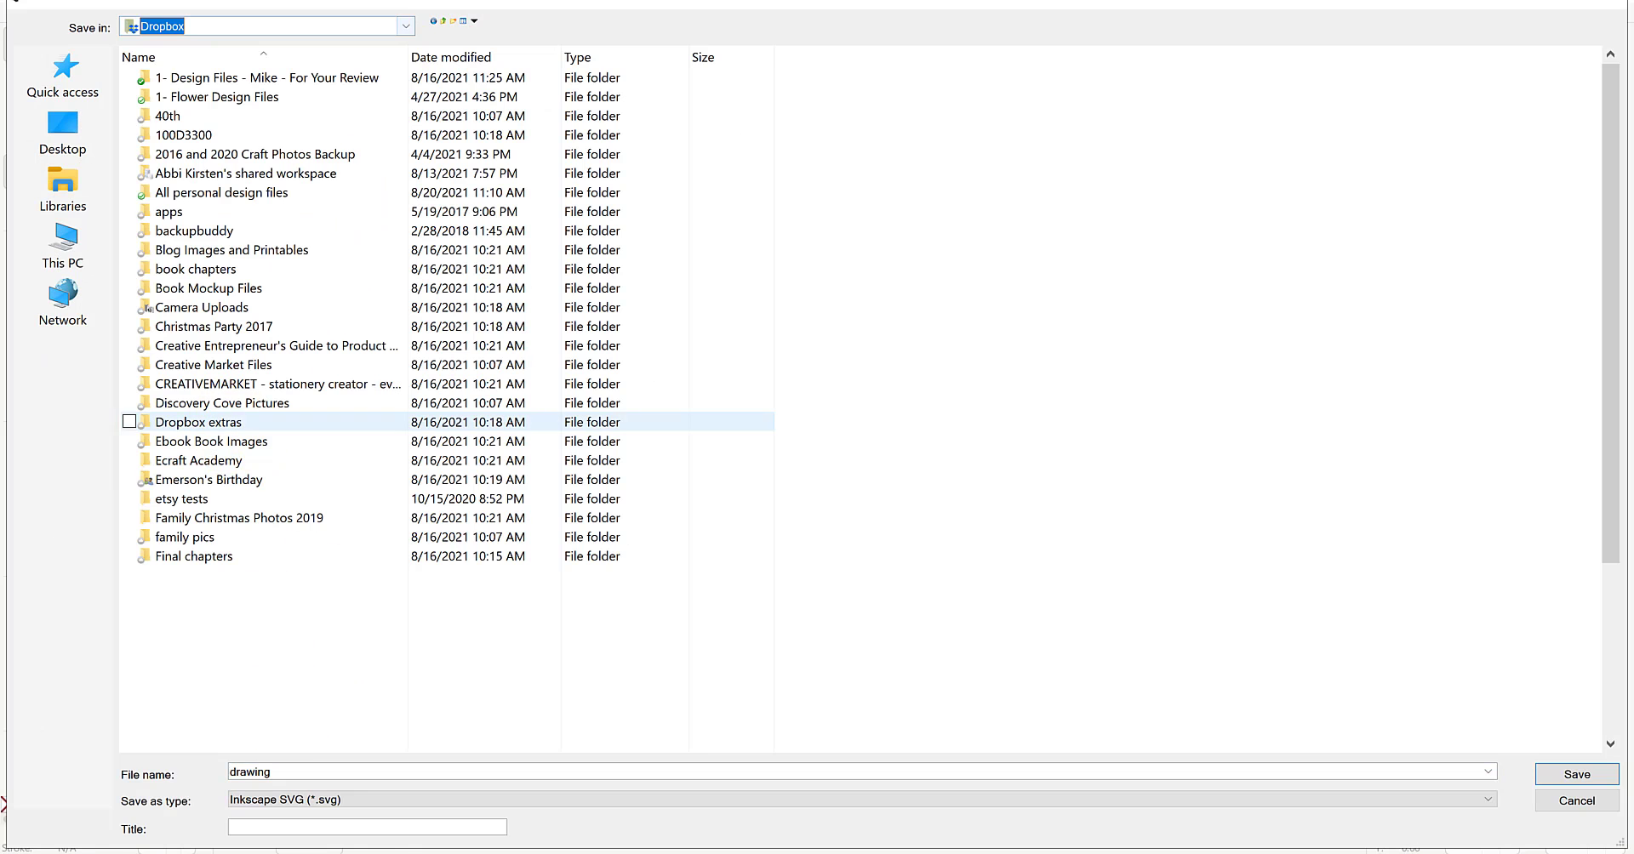
{"action": "double_click", "coordinate": [284, 770]}
{"action": "type", "text": "Always be kind"}
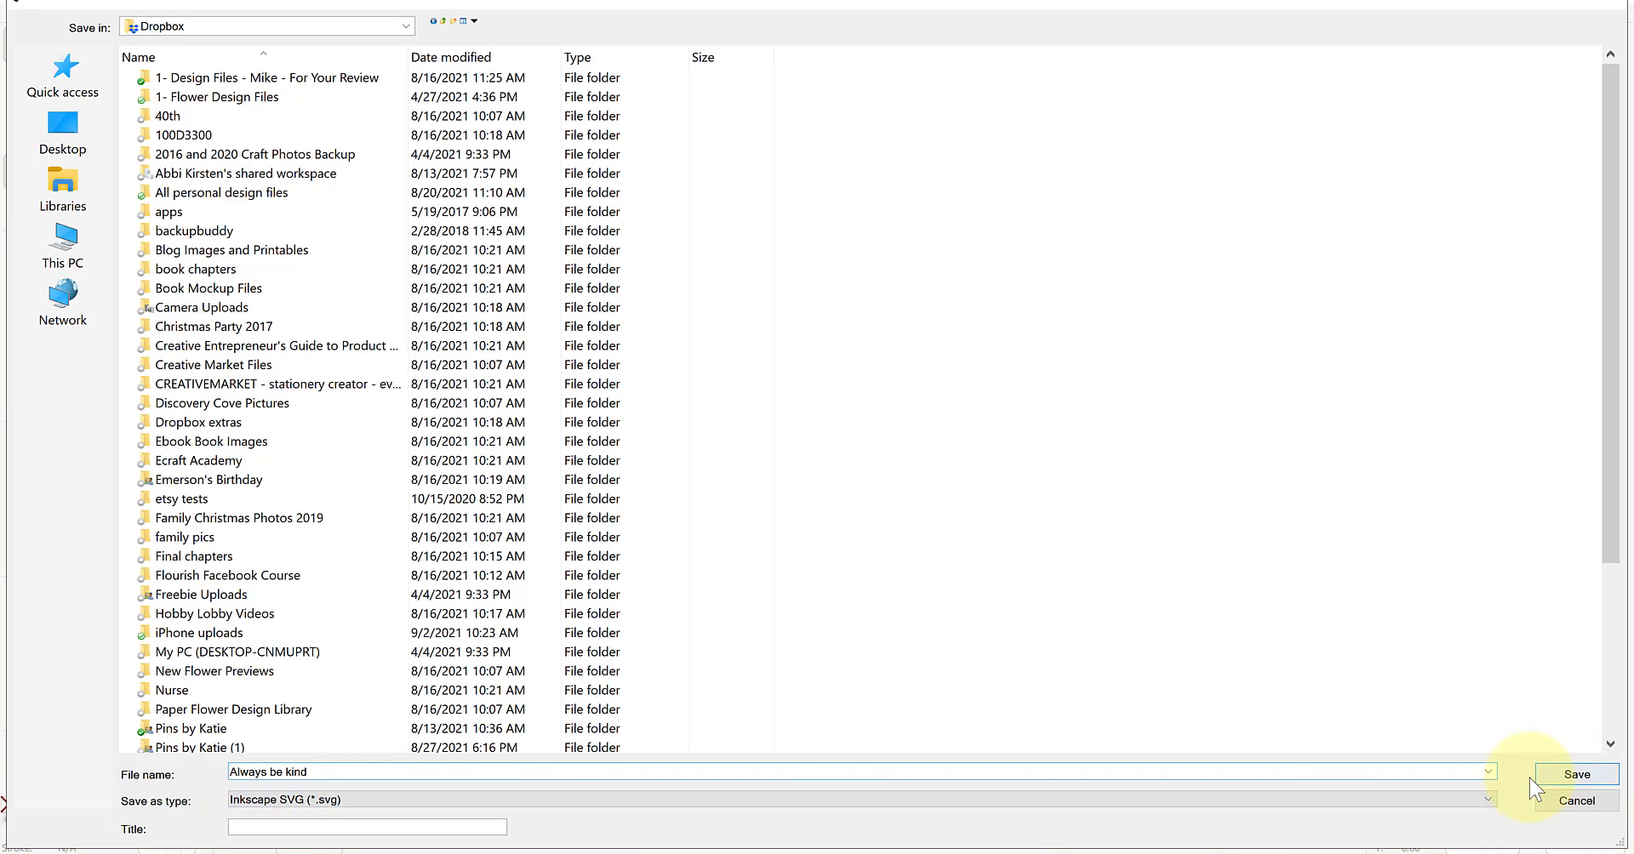
{"action": "left_click", "coordinate": [1574, 775]}
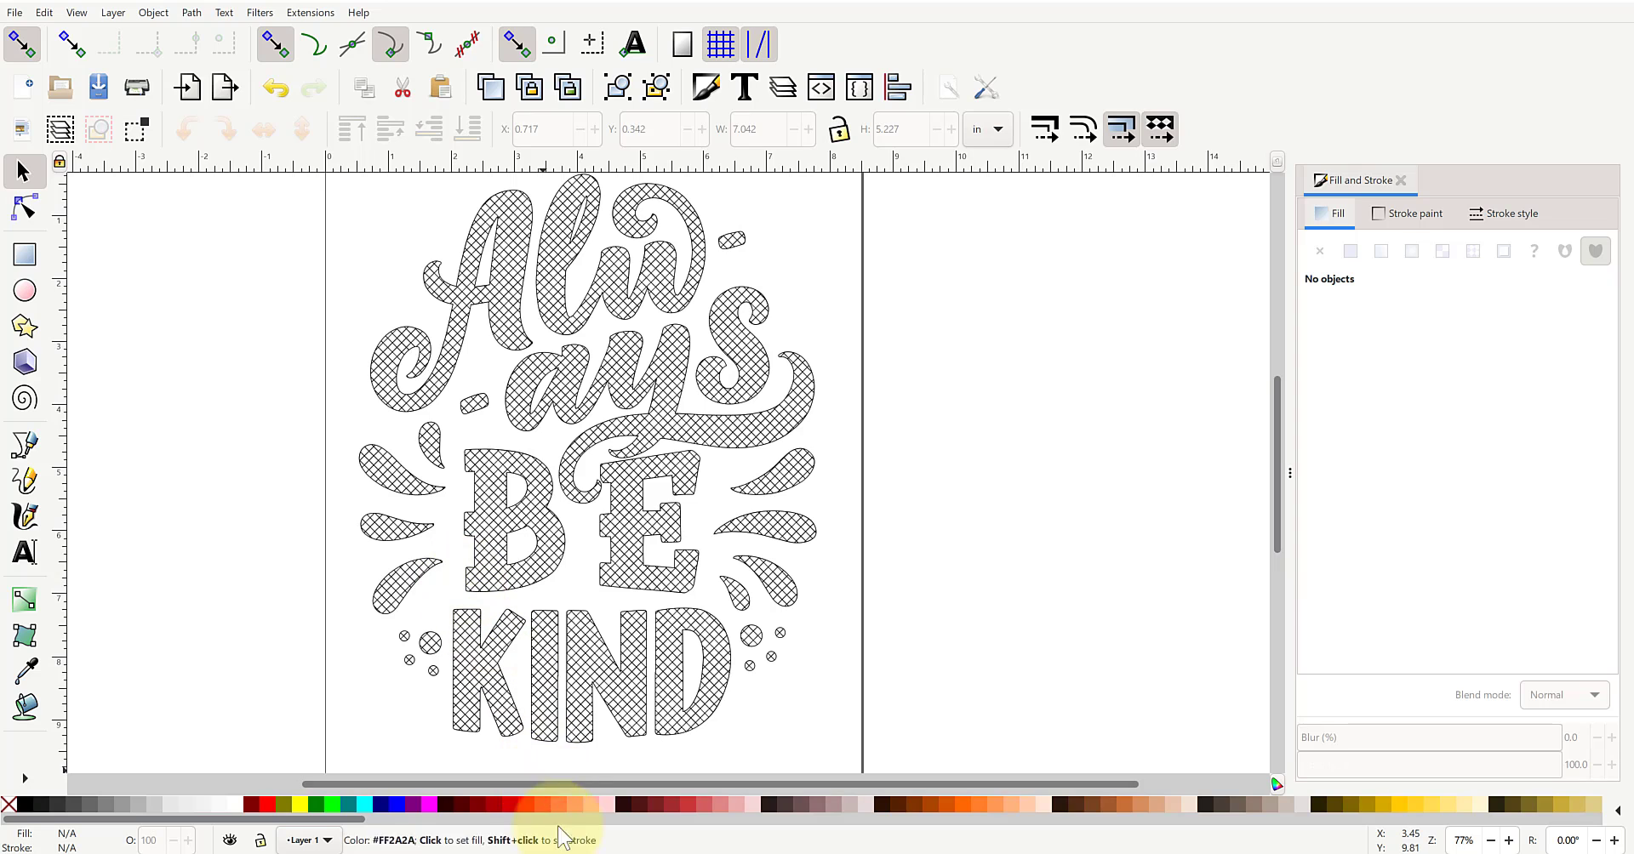
- Switch to Cricut Design Space, open a new maximized window and start a new project
{"action": "left_click", "coordinate": [602, 849]}
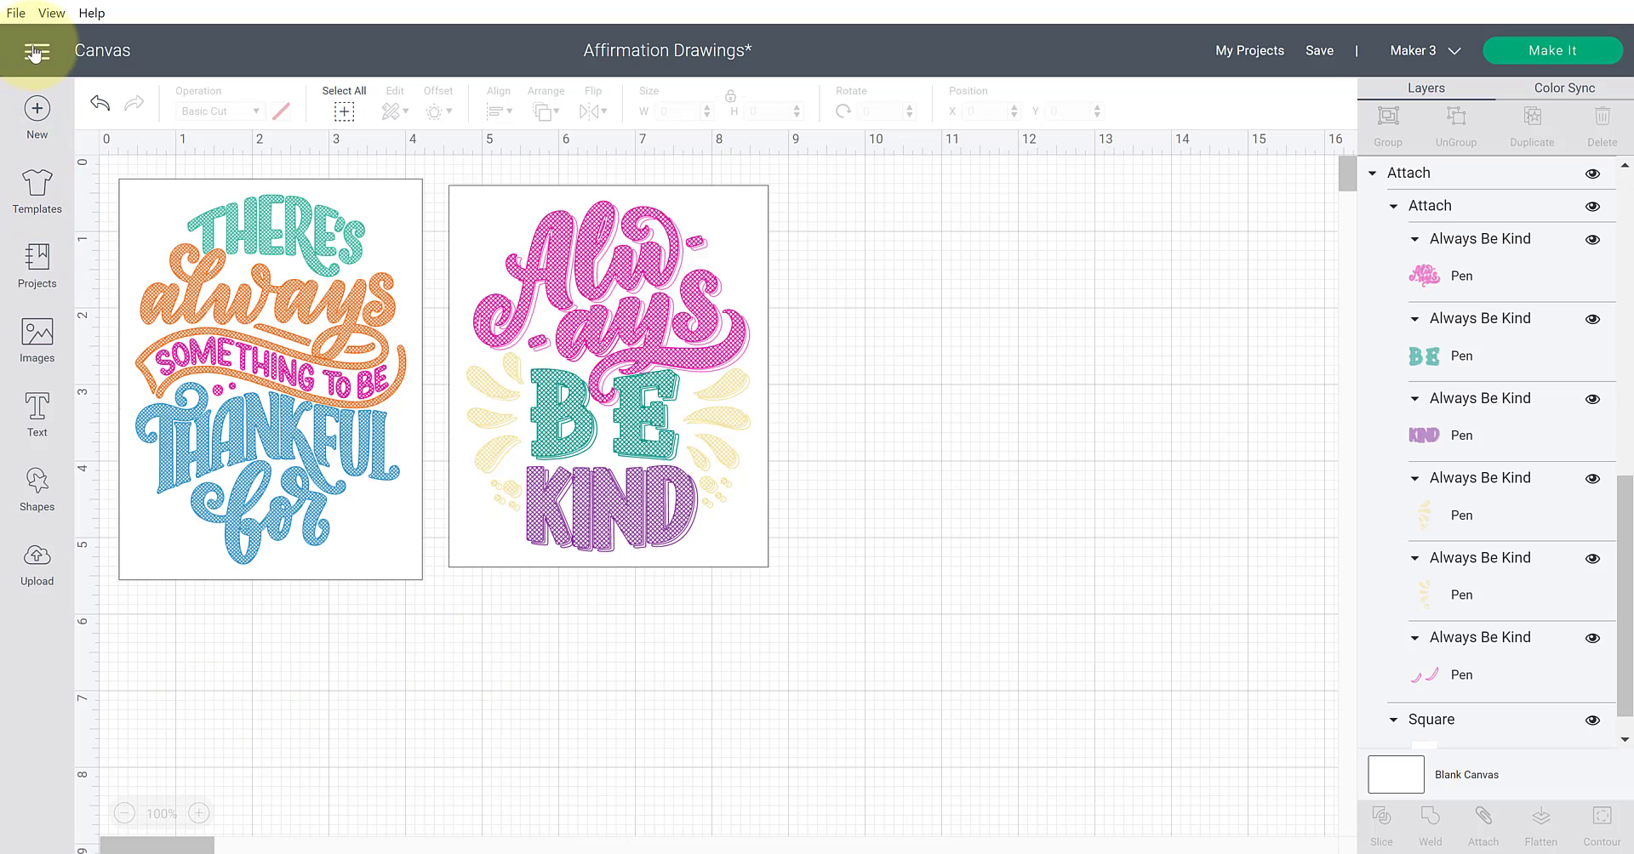
{"action": "left_click", "coordinate": [16, 13]}
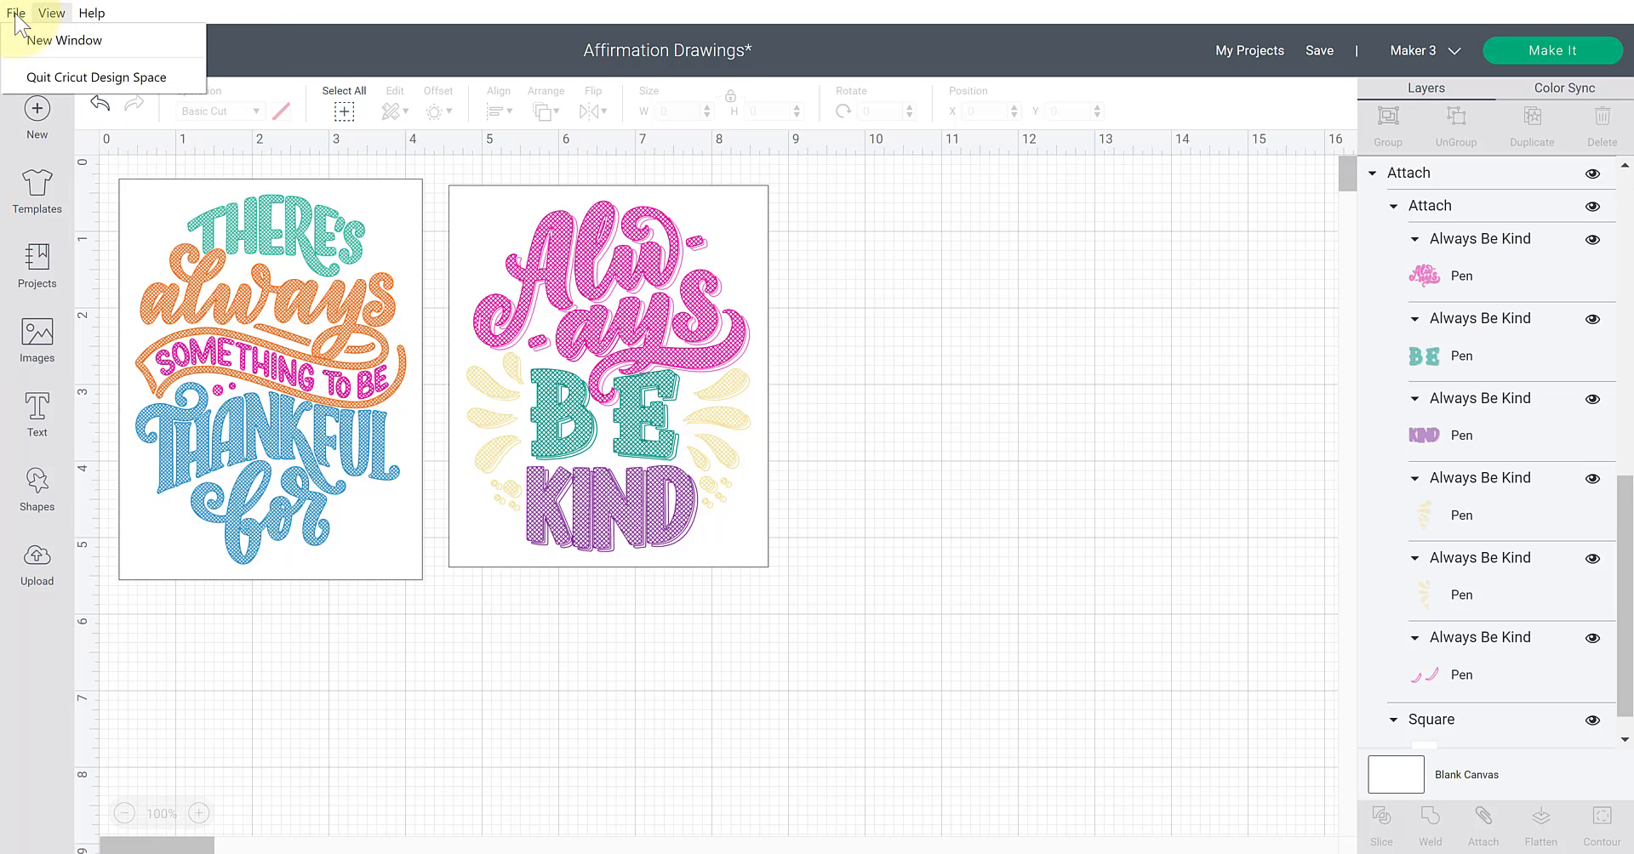
{"action": "left_click", "coordinate": [34, 37]}
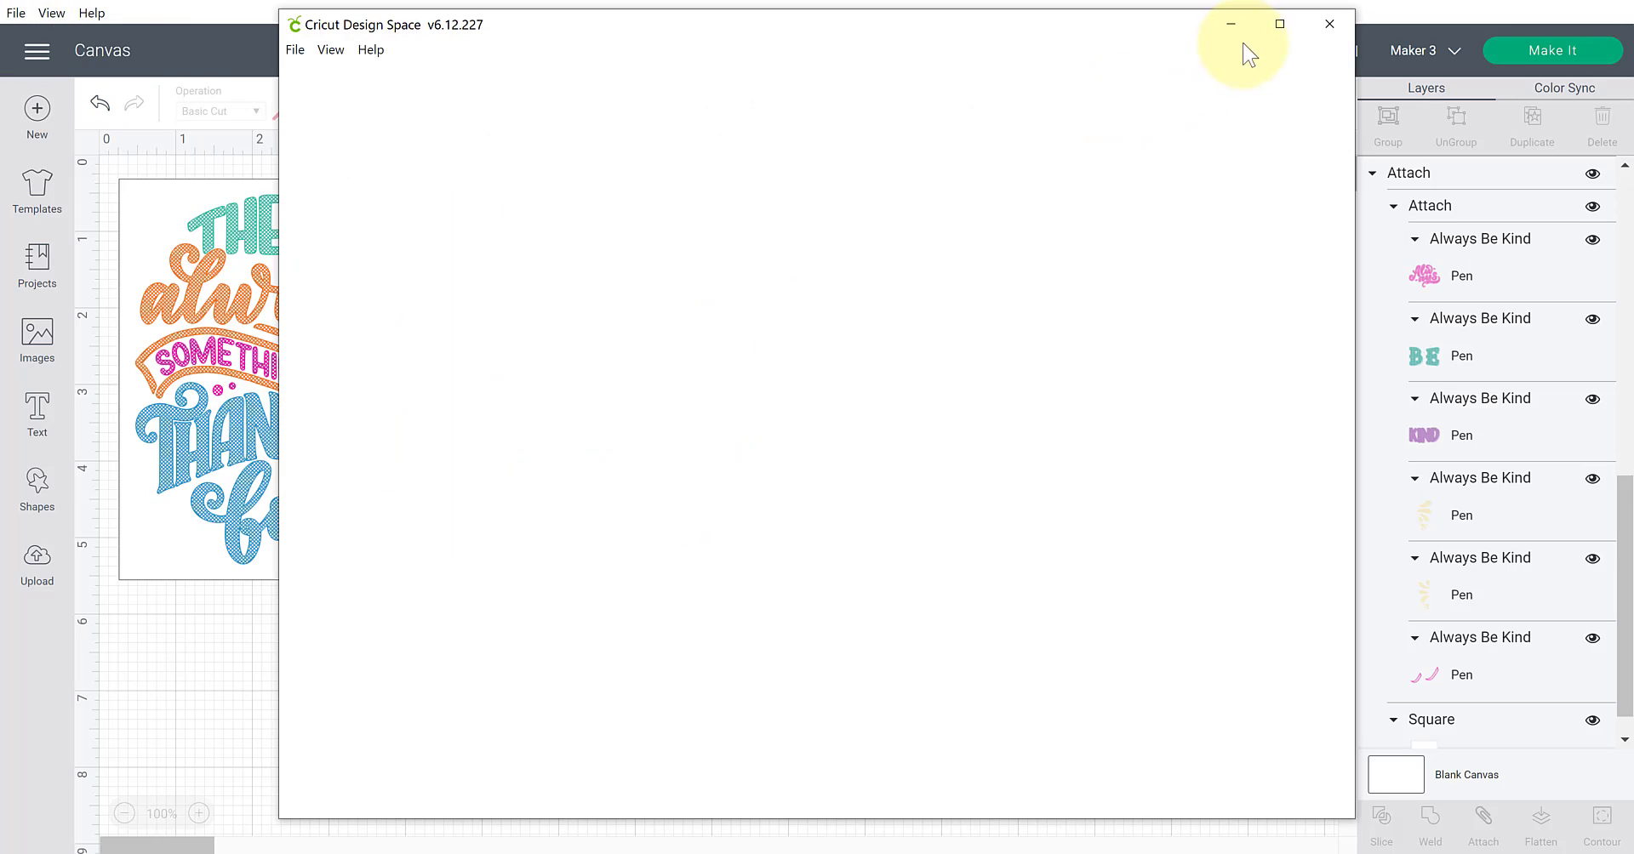
{"action": "left_click", "coordinate": [1278, 25]}
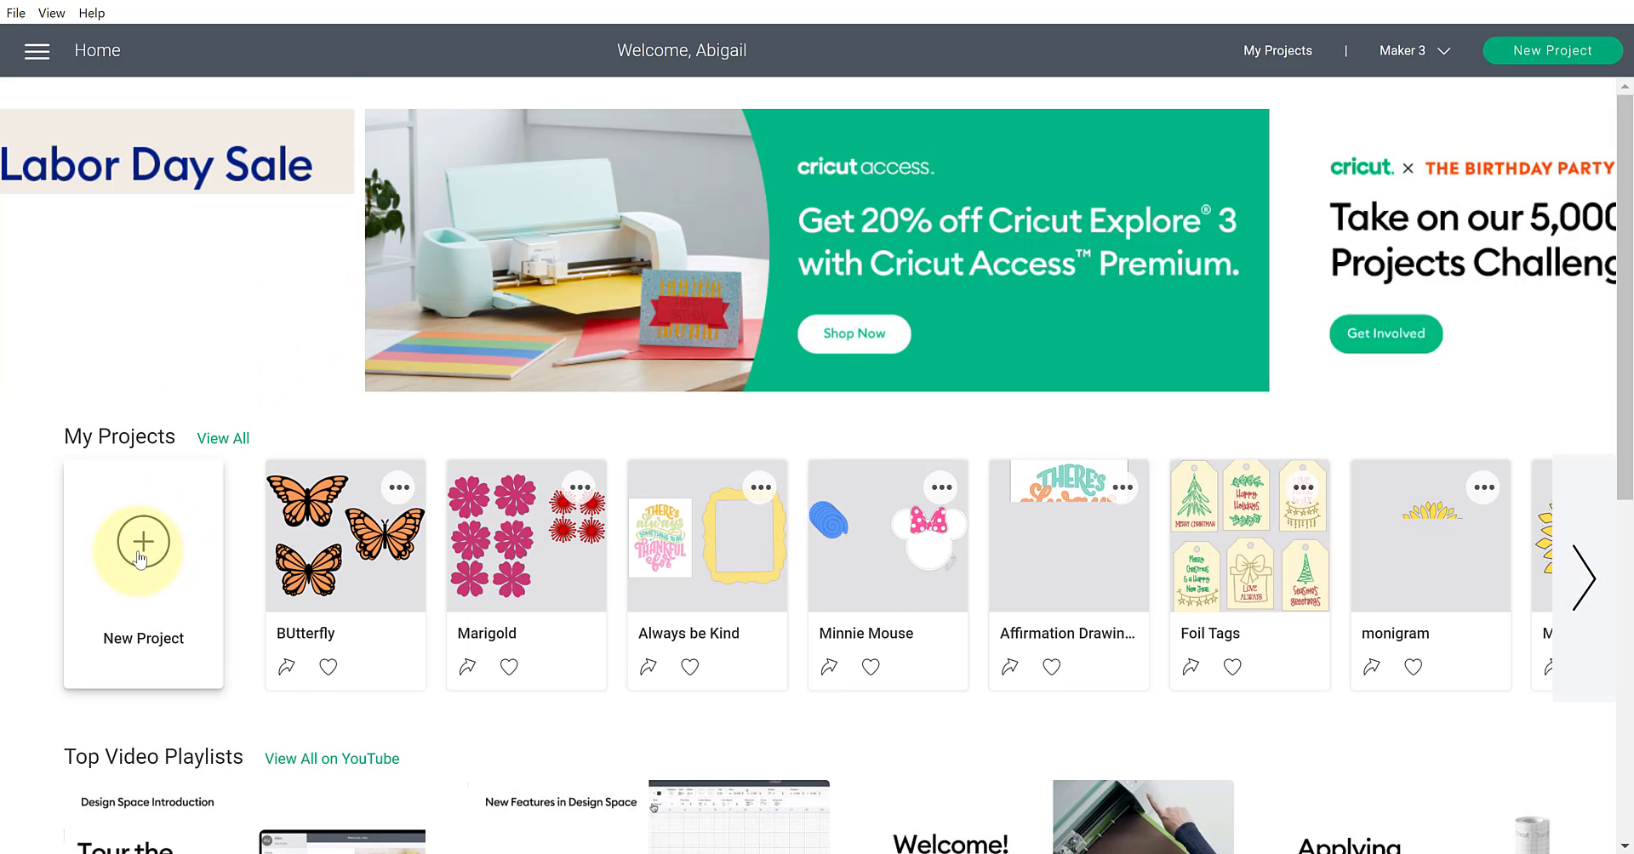
{"action": "left_click", "coordinate": [141, 544]}
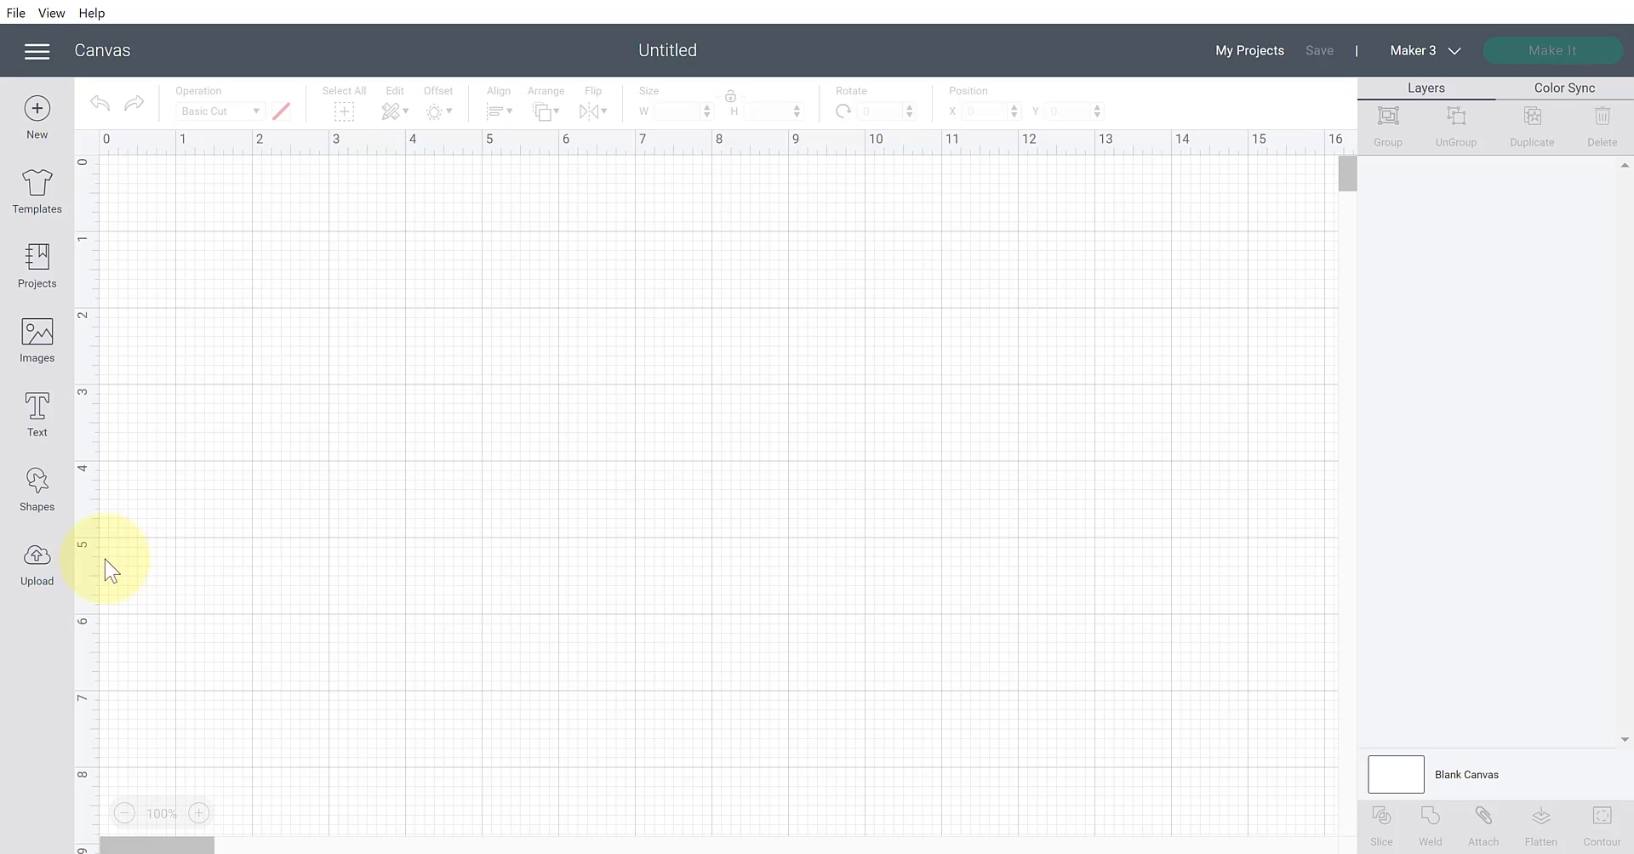
- Start a new image upload and bring in the "Always be kind" SVG from File Explorer
{"action": "left_click", "coordinate": [40, 564]}
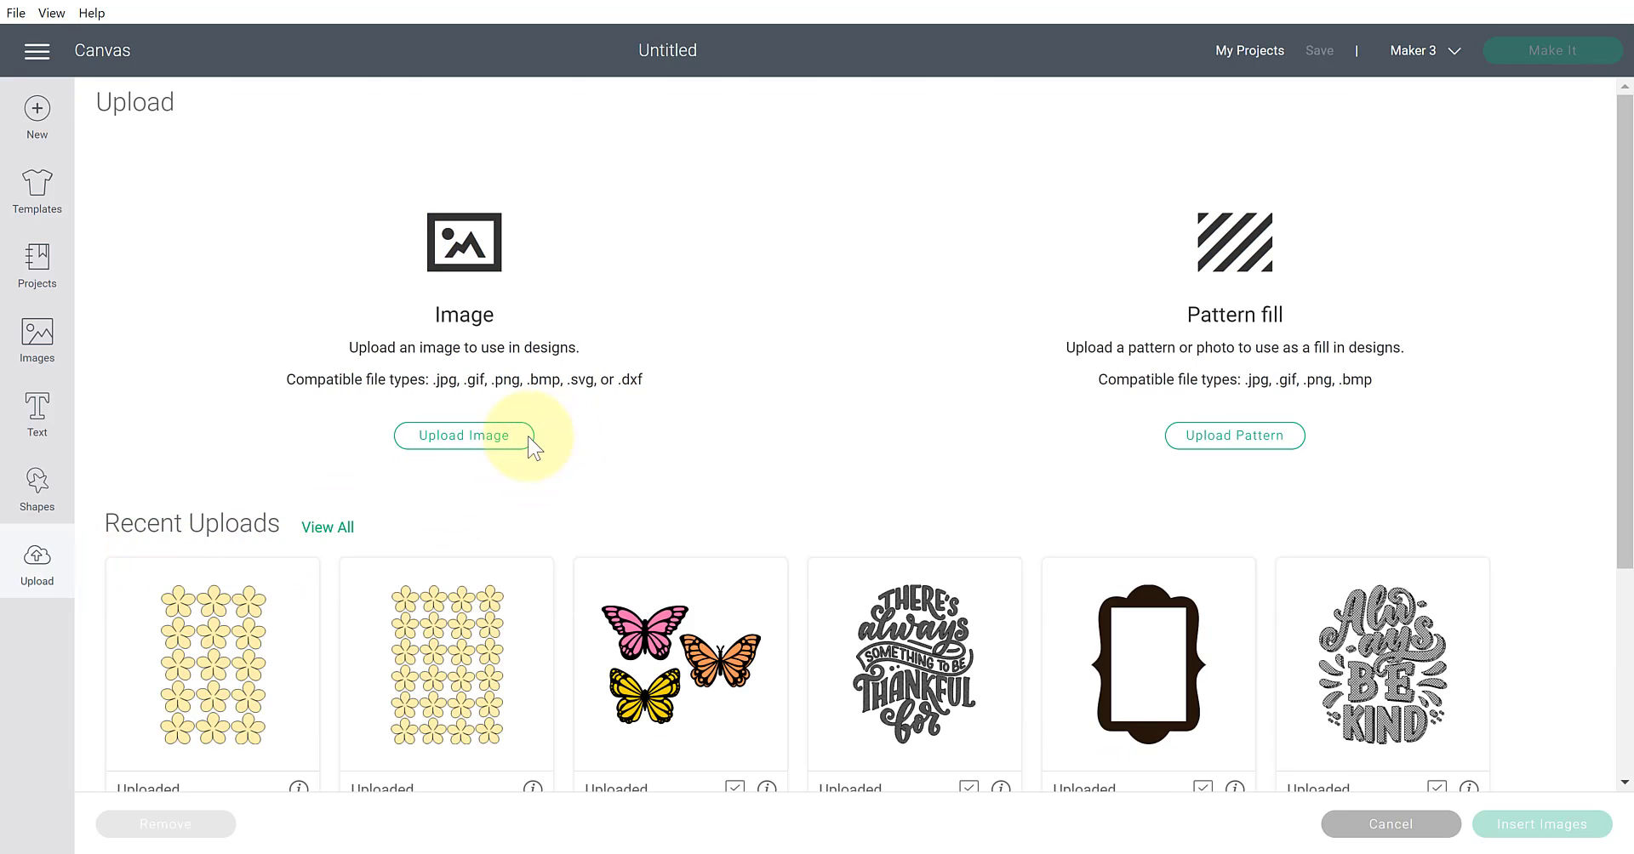
{"action": "left_click", "coordinate": [502, 436]}
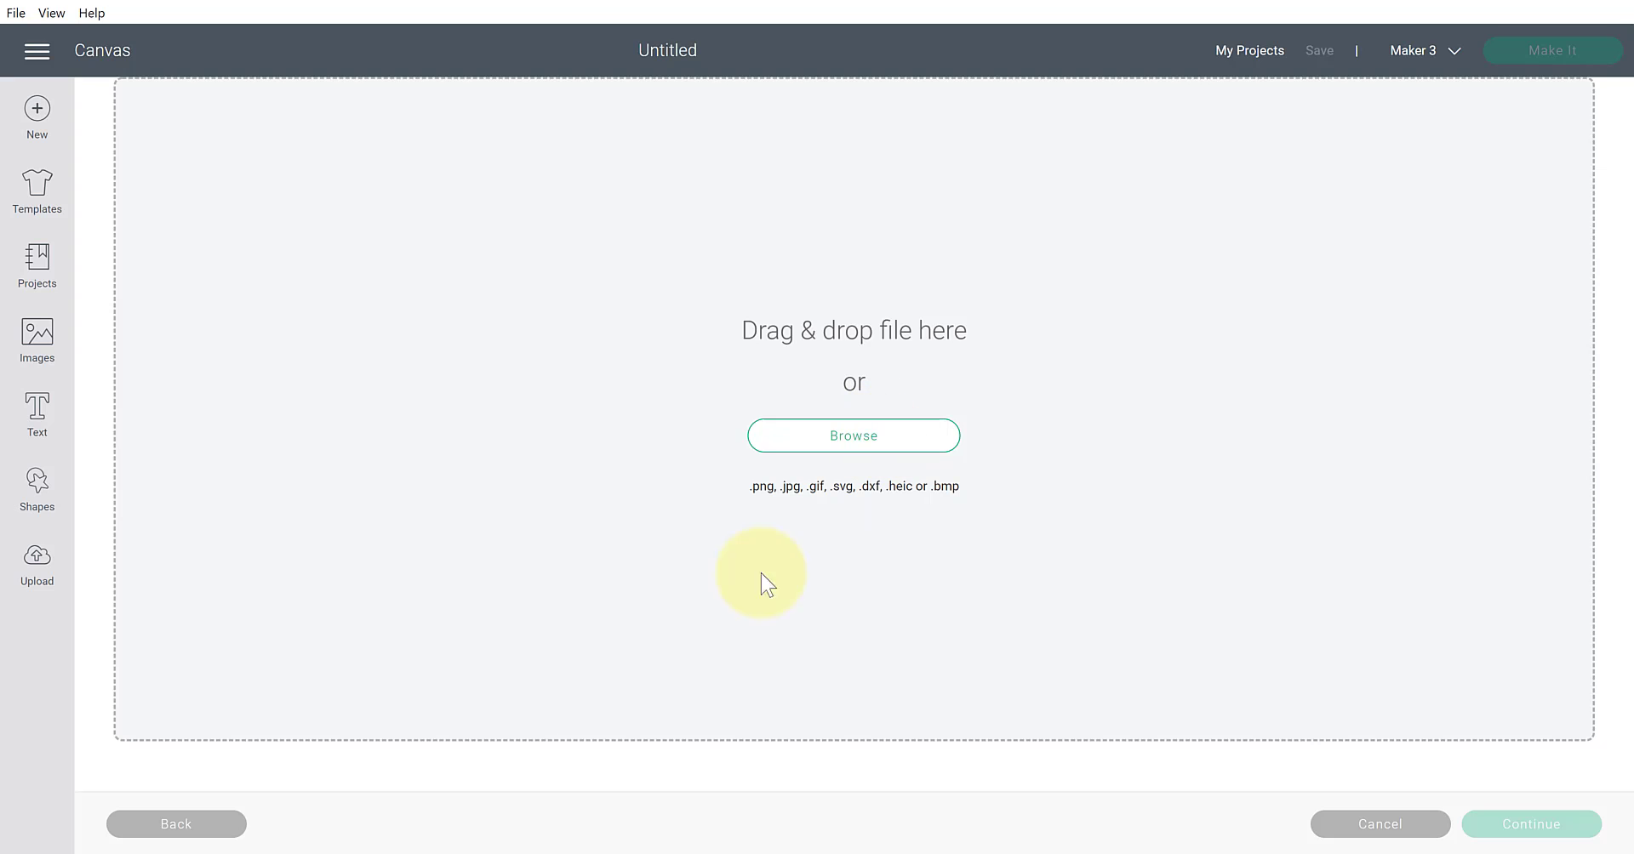
{"action": "mouse_move", "coordinate": [500, 851]}
{"action": "left_click", "coordinate": [333, 808]}
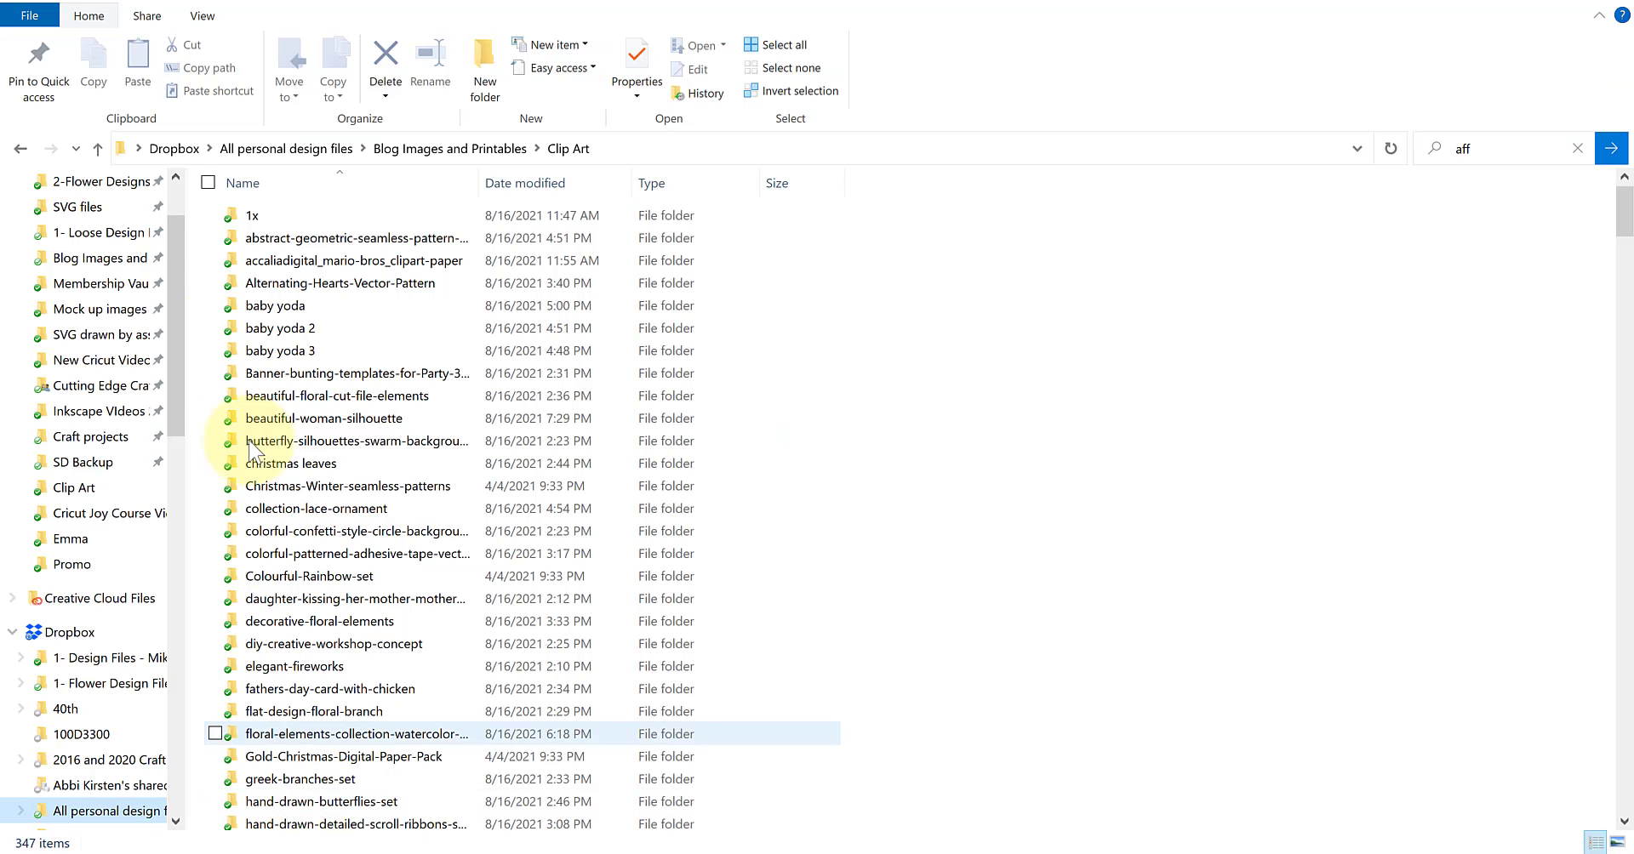
{"action": "scroll", "coordinate": [182, 223], "scroll_direction": "up", "scroll_amount": 1}
{"action": "left_click", "coordinate": [131, 195]}
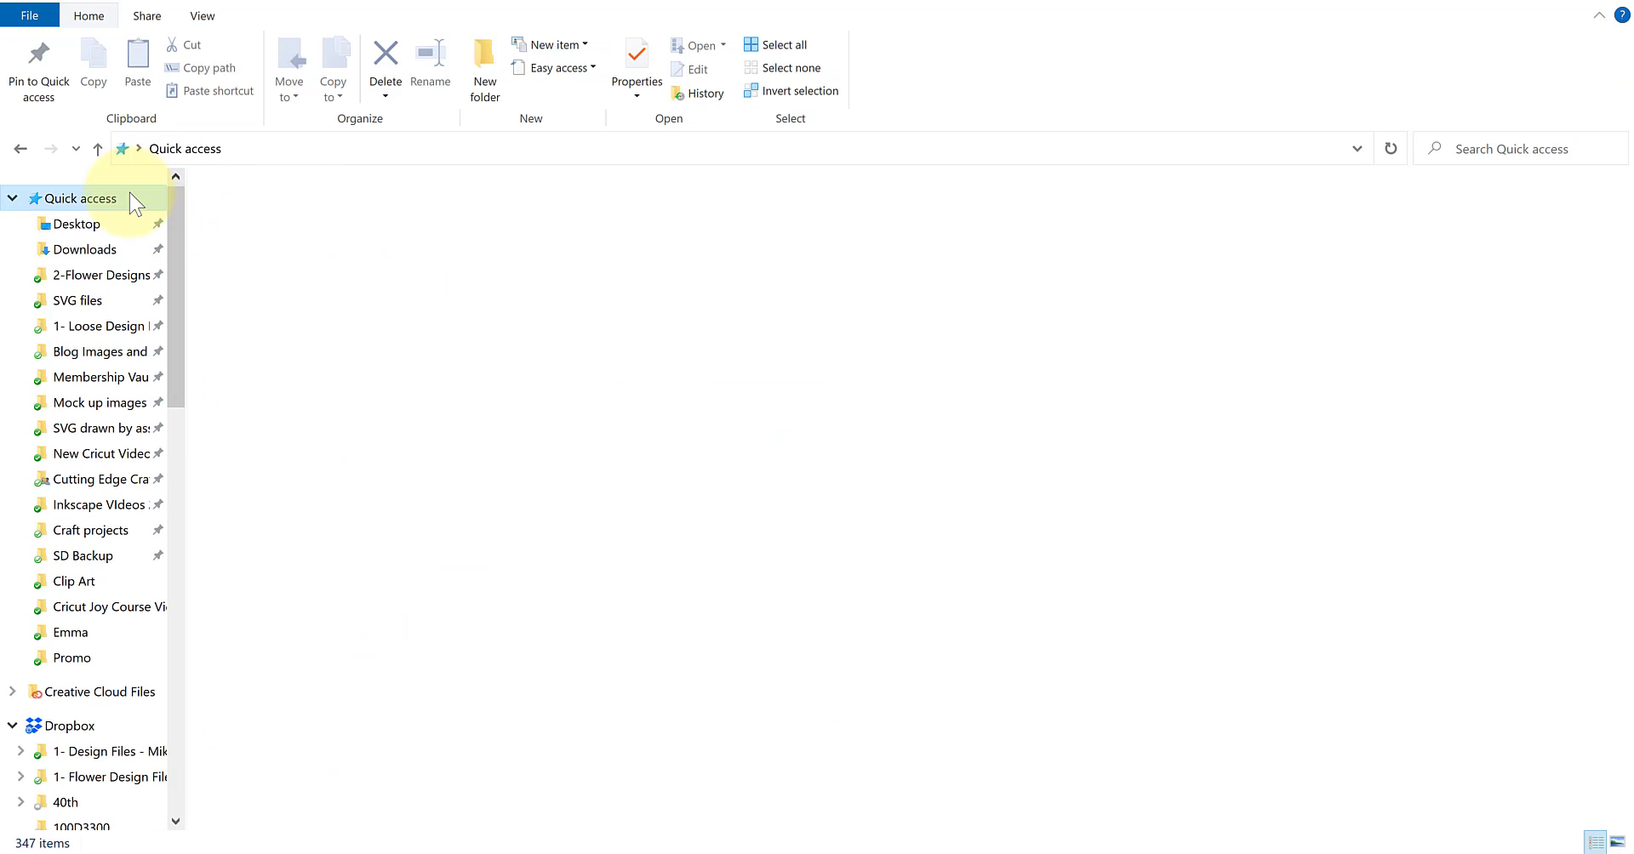
{"action": "left_click_drag", "start_coordinate": [247, 238], "coordinate": [753, 510]}
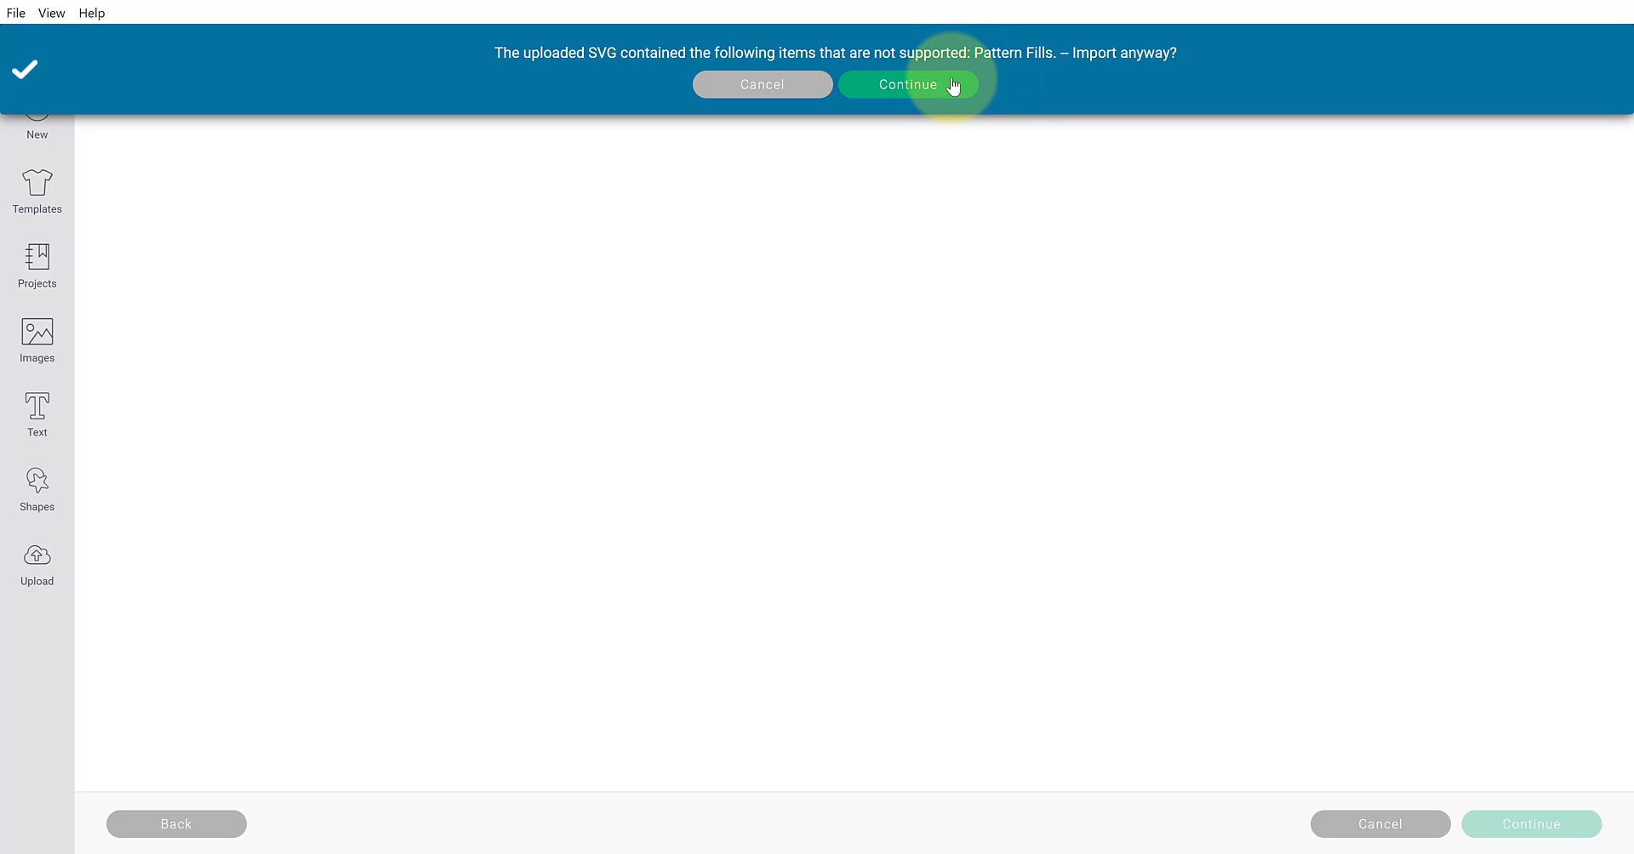
- Import the SVG despite its unsupported pattern fills, upload it as Always be kind and select it among the recent uploads
{"action": "left_click", "coordinate": [907, 90]}
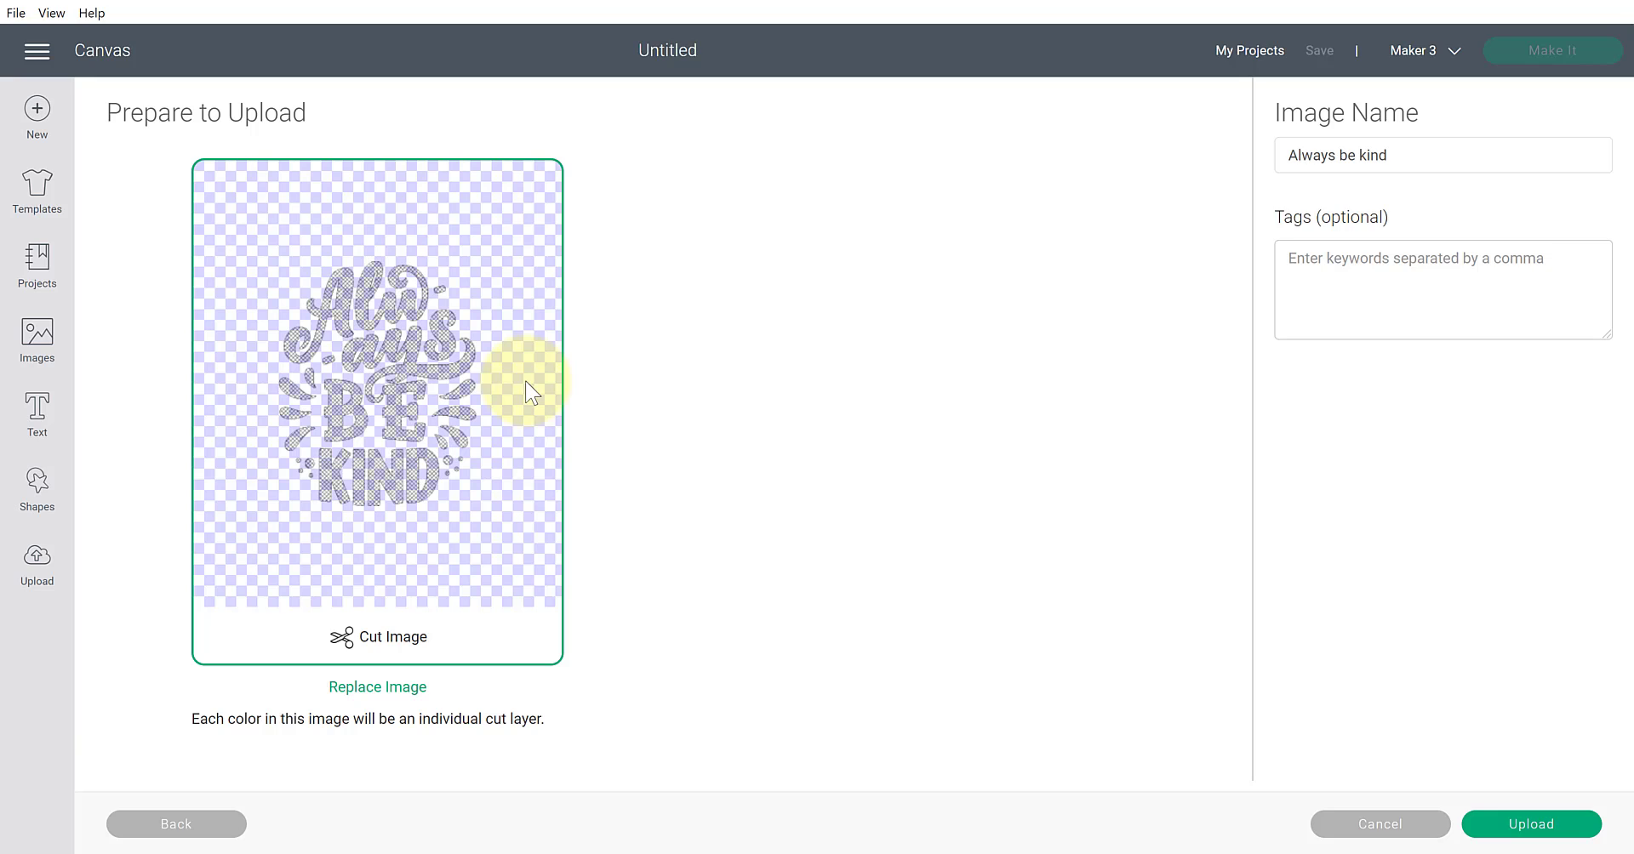
{"action": "left_click", "coordinate": [1531, 824]}
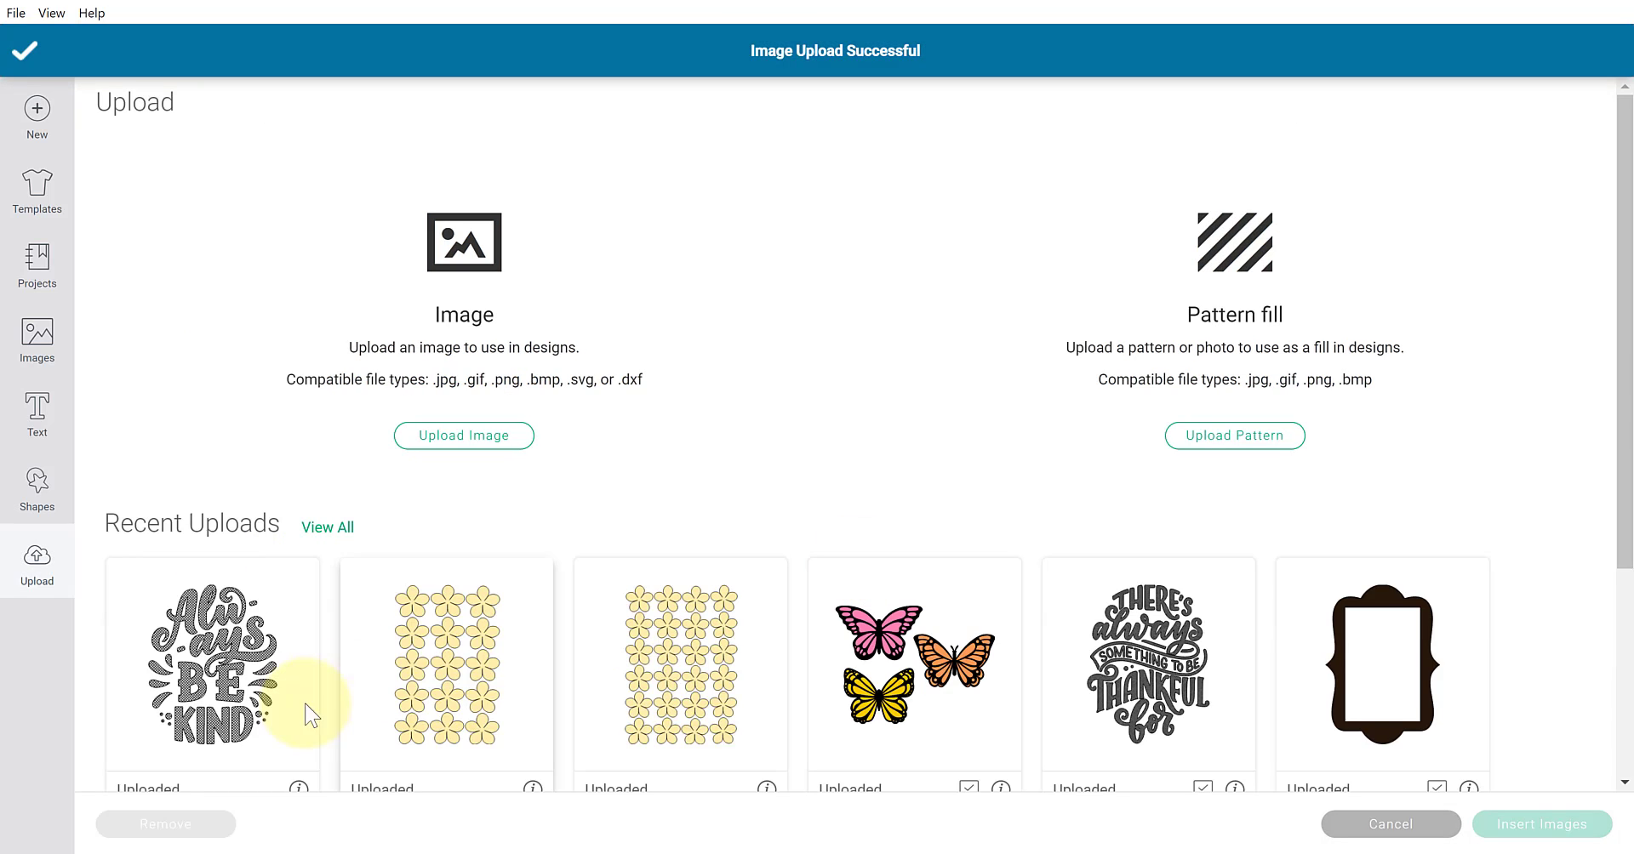
{"action": "left_click", "coordinate": [241, 713]}
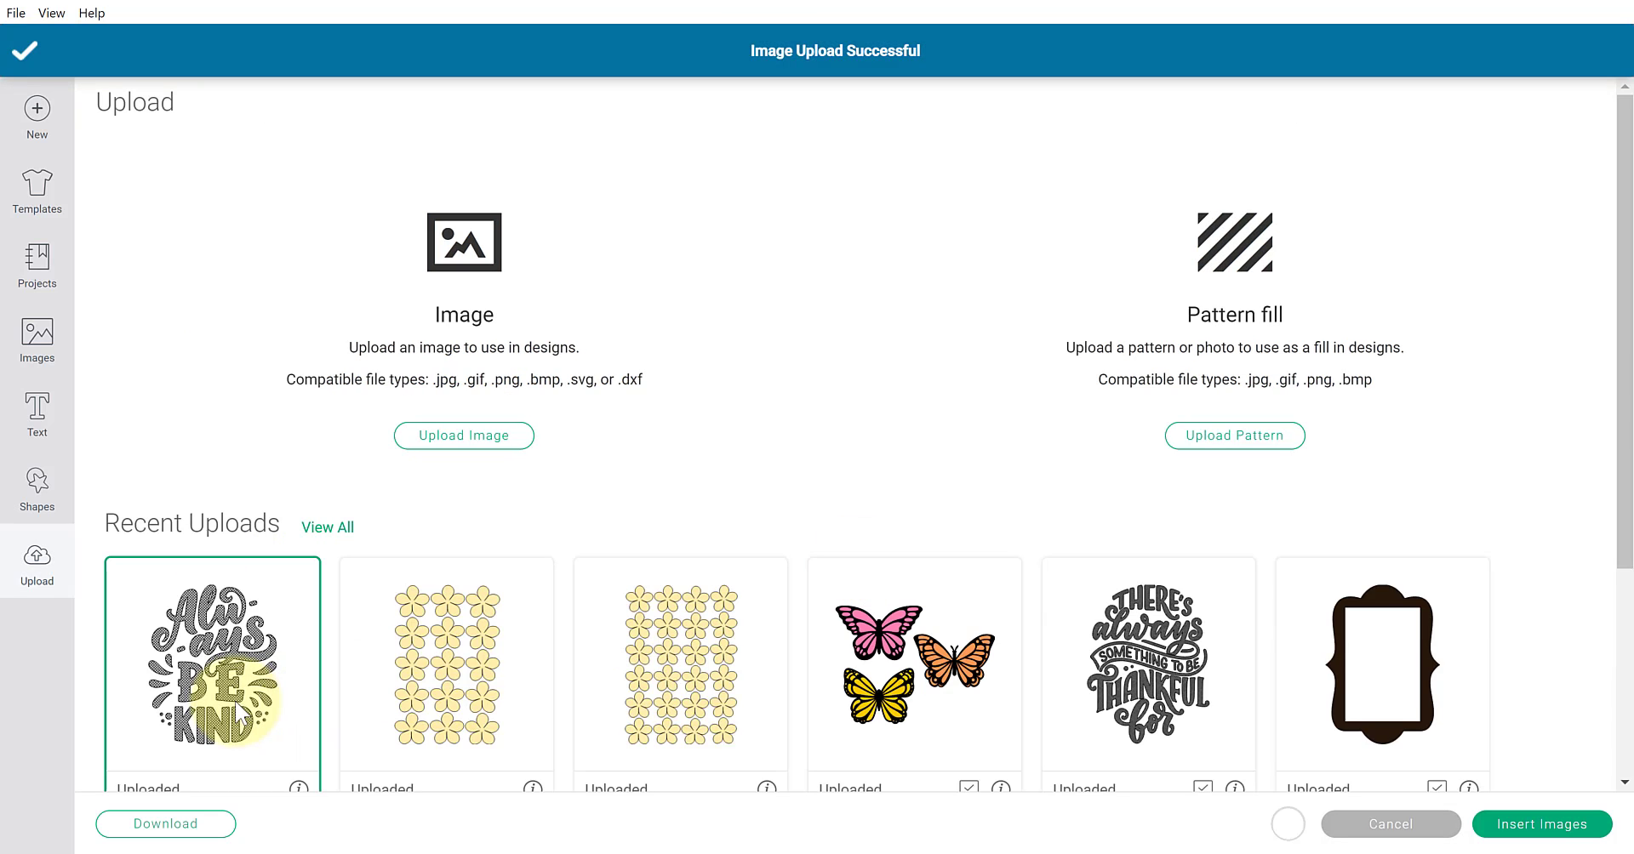
- Insert the uploaded Always Be Kind image, position it at about X 2.354, Y 0.824 and ungroup it into separate layers
{"action": "left_click", "coordinate": [1559, 830]}
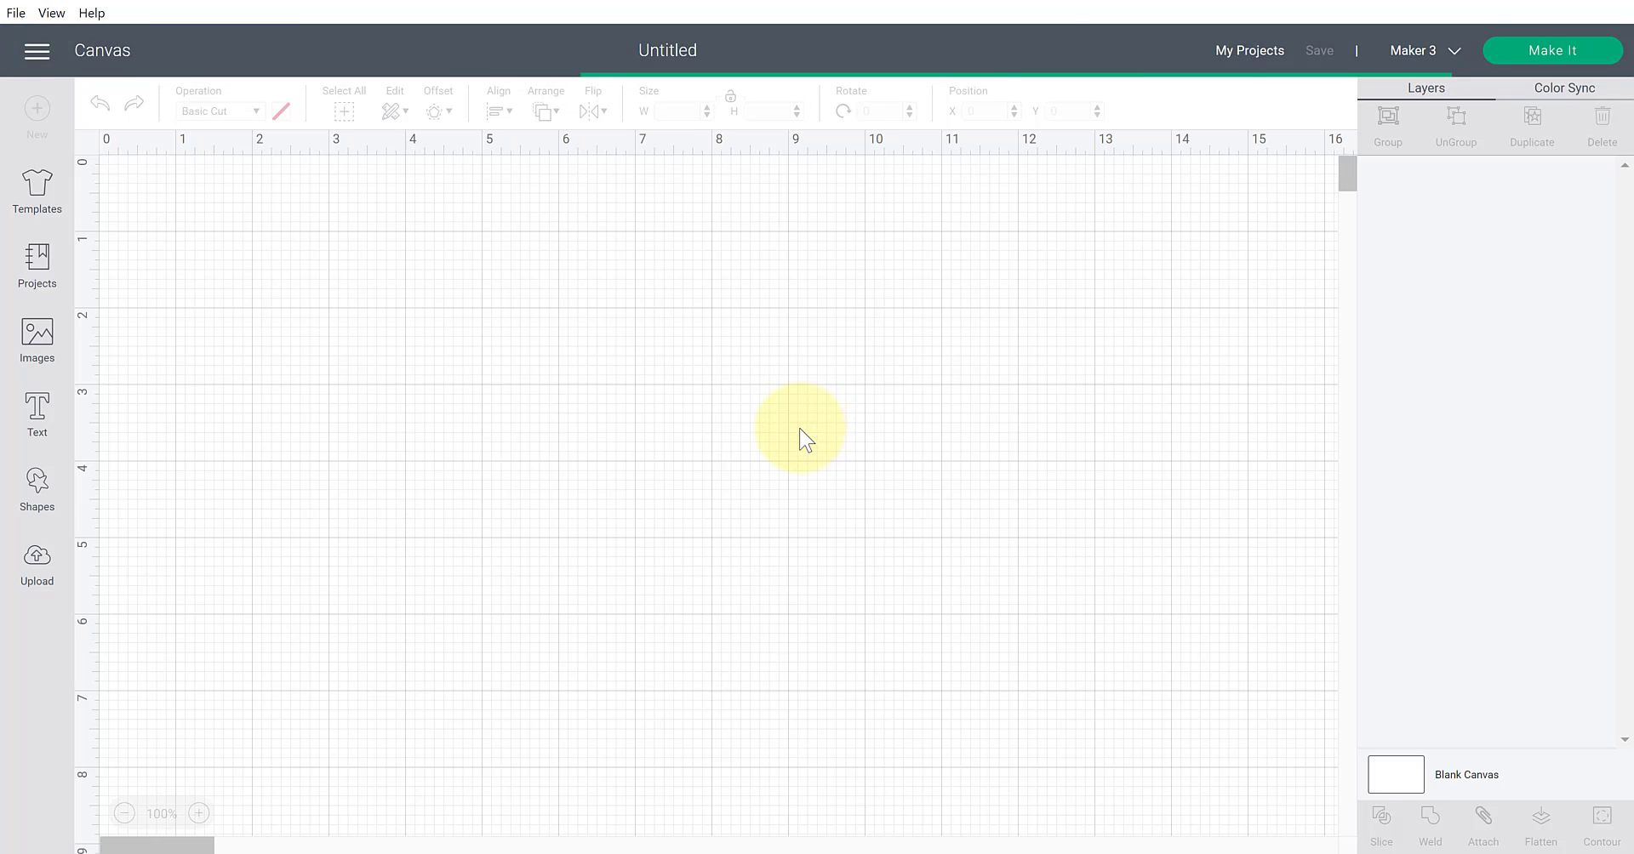
{"action": "left_click_drag", "start_coordinate": [420, 416], "coordinate": [539, 425]}
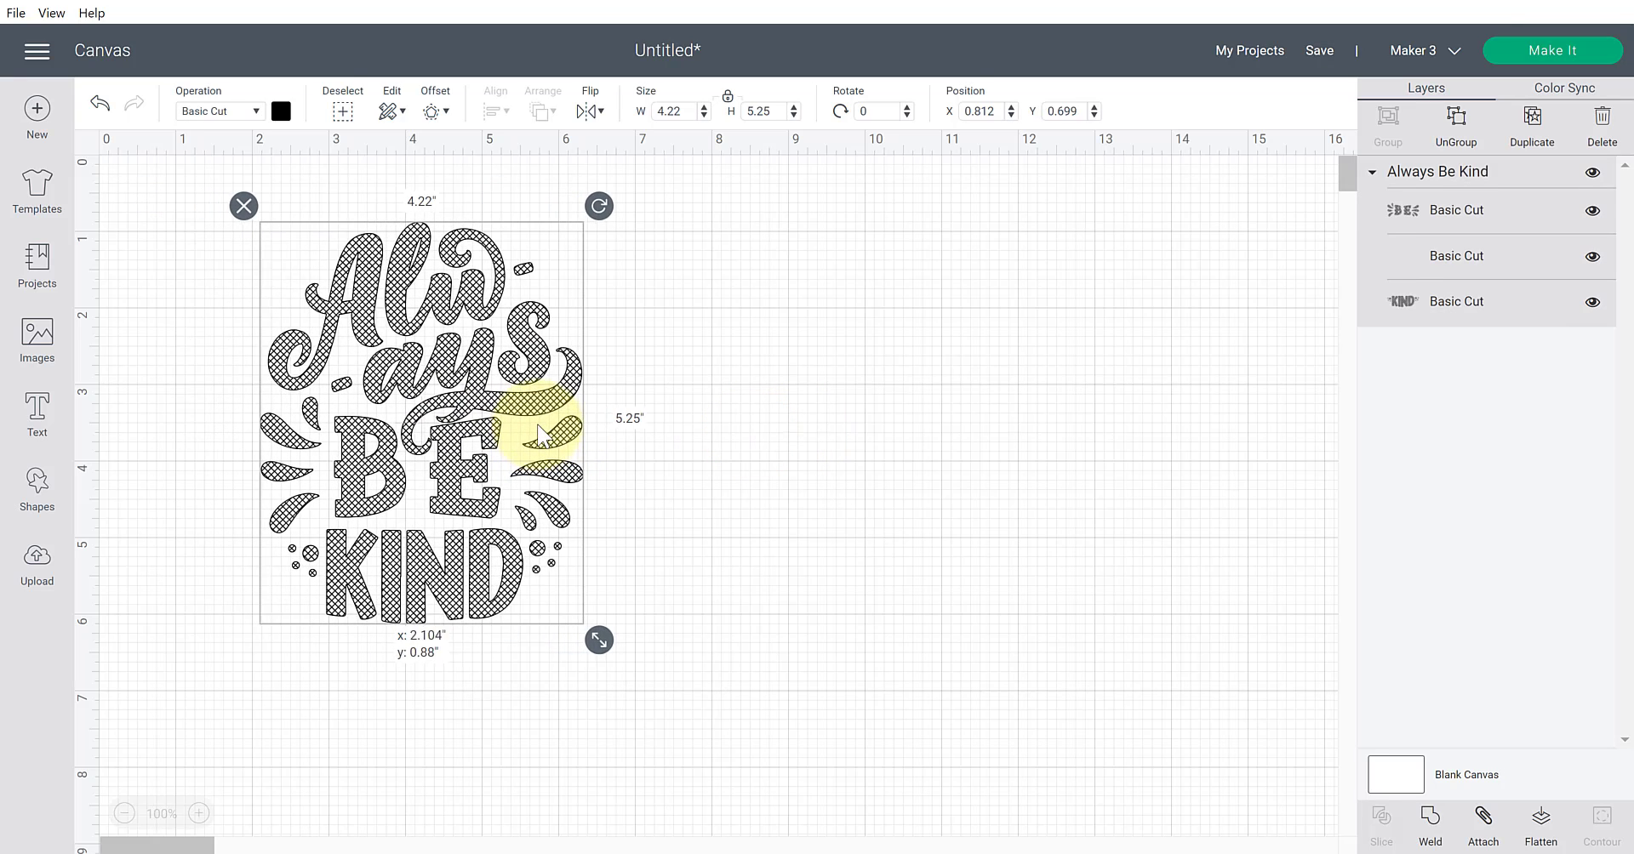
{"action": "left_click", "coordinate": [526, 447]}
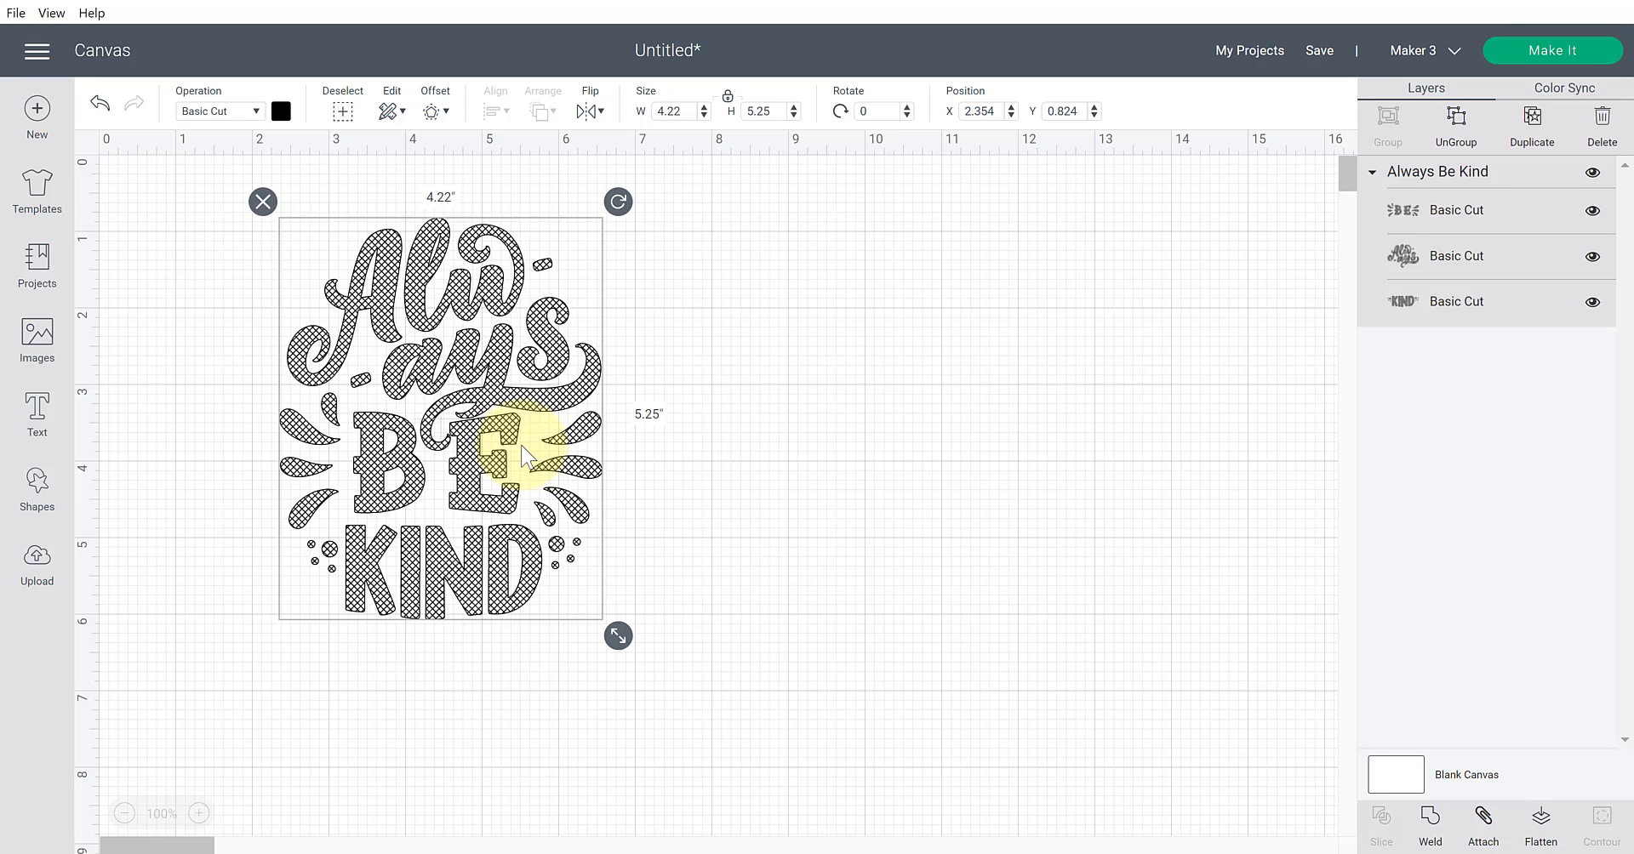
{"action": "left_click", "coordinate": [1456, 136]}
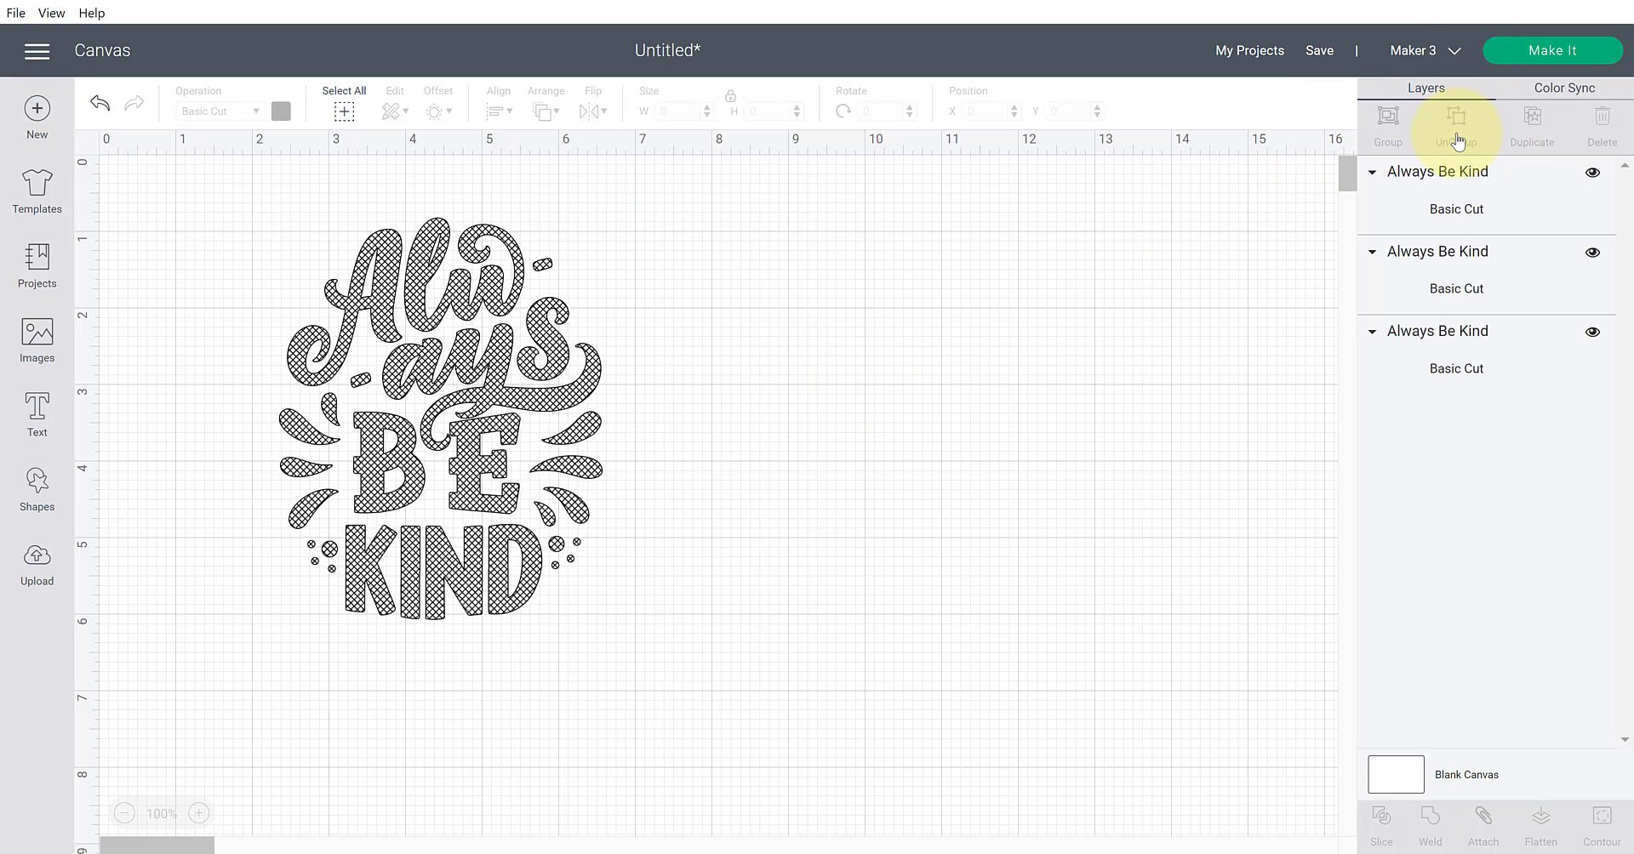
- Change the "Always" lettering from Basic Cut to a Fine Point (0.4mm) Pen drawing in Raspberry
{"action": "left_click", "coordinate": [446, 317]}
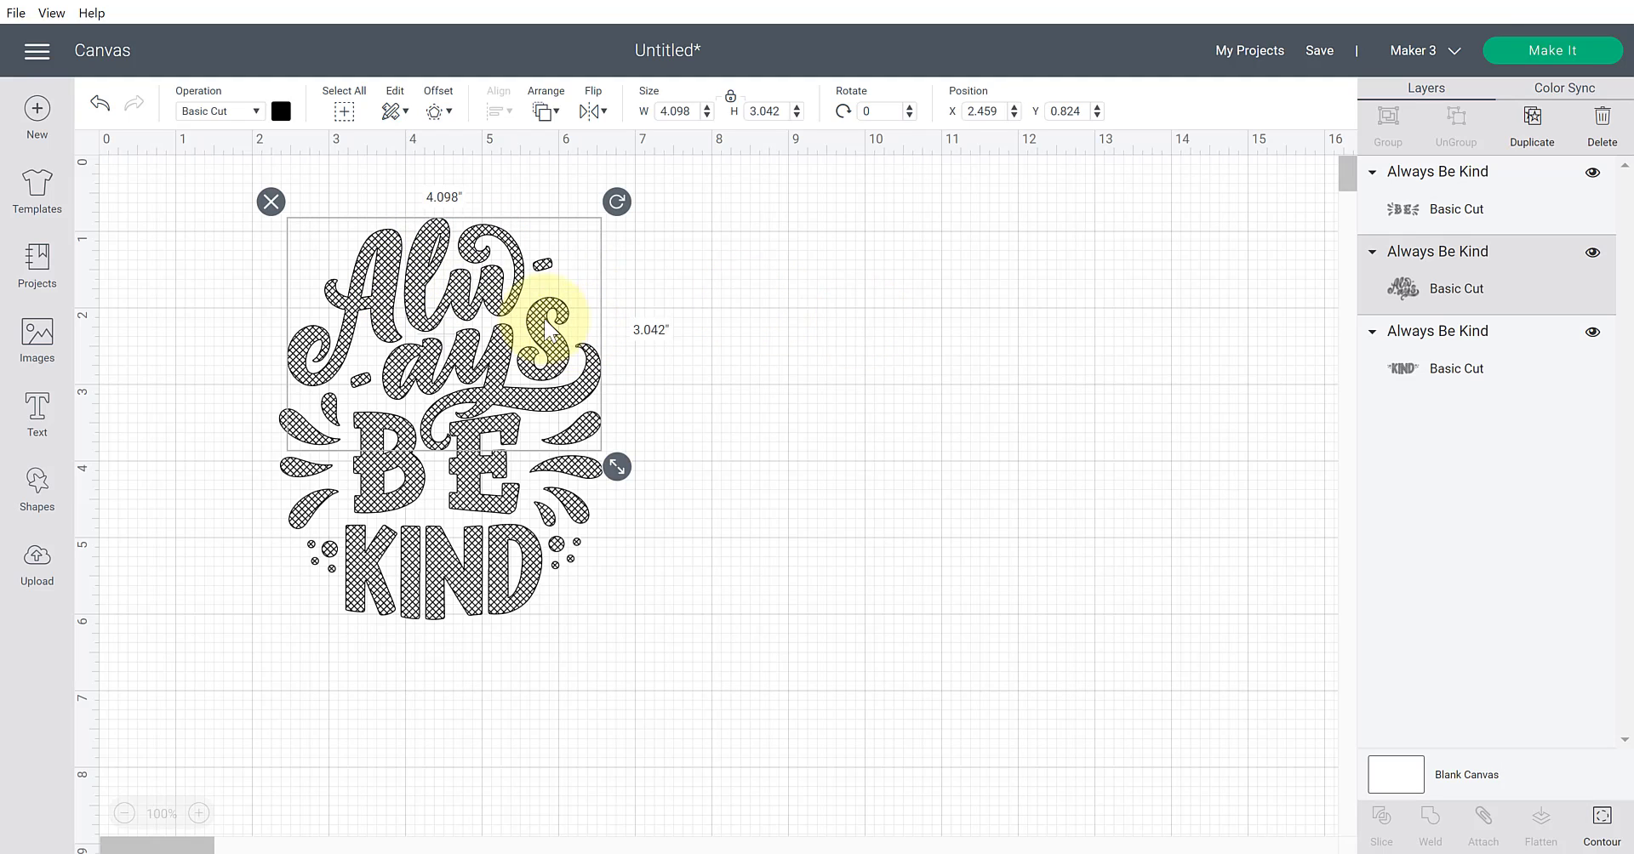
{"action": "left_click", "coordinate": [252, 112]}
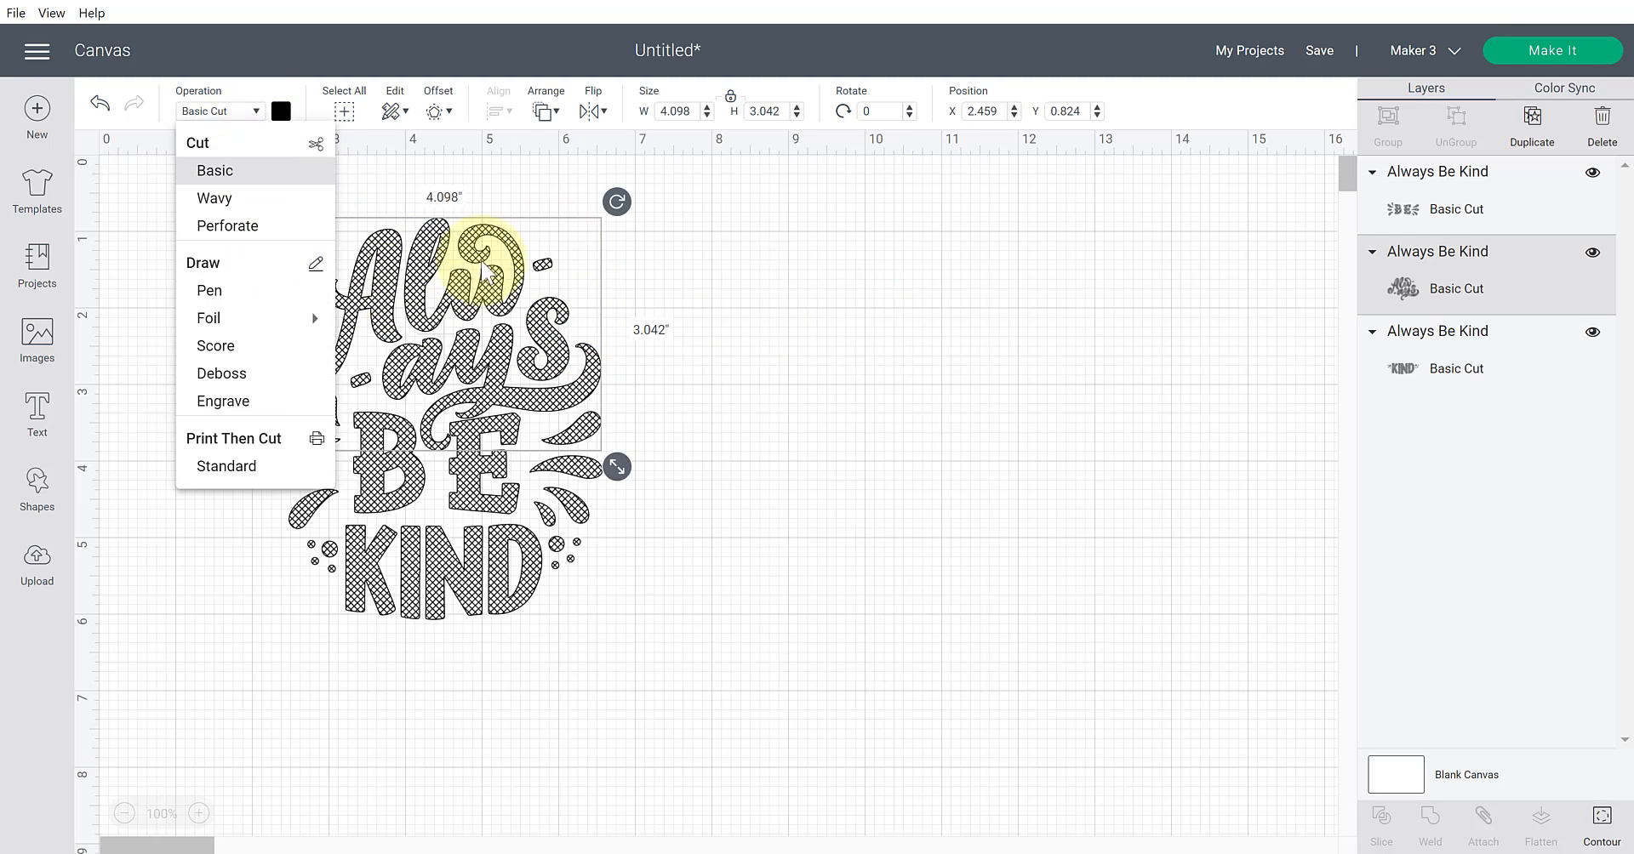
{"action": "left_click", "coordinate": [228, 295]}
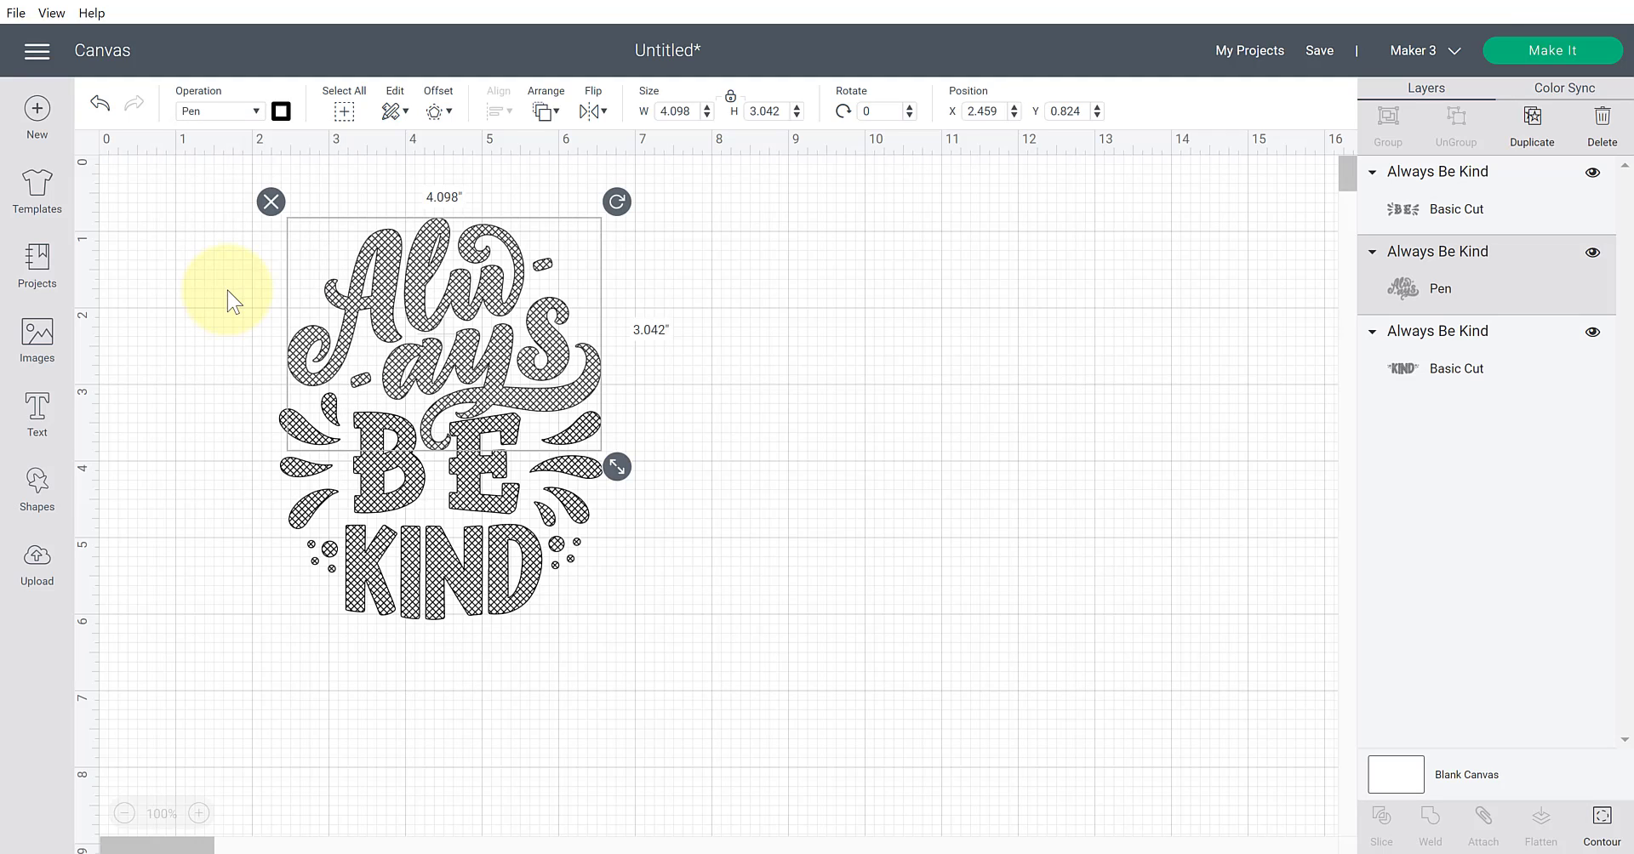
{"action": "left_click", "coordinate": [281, 112]}
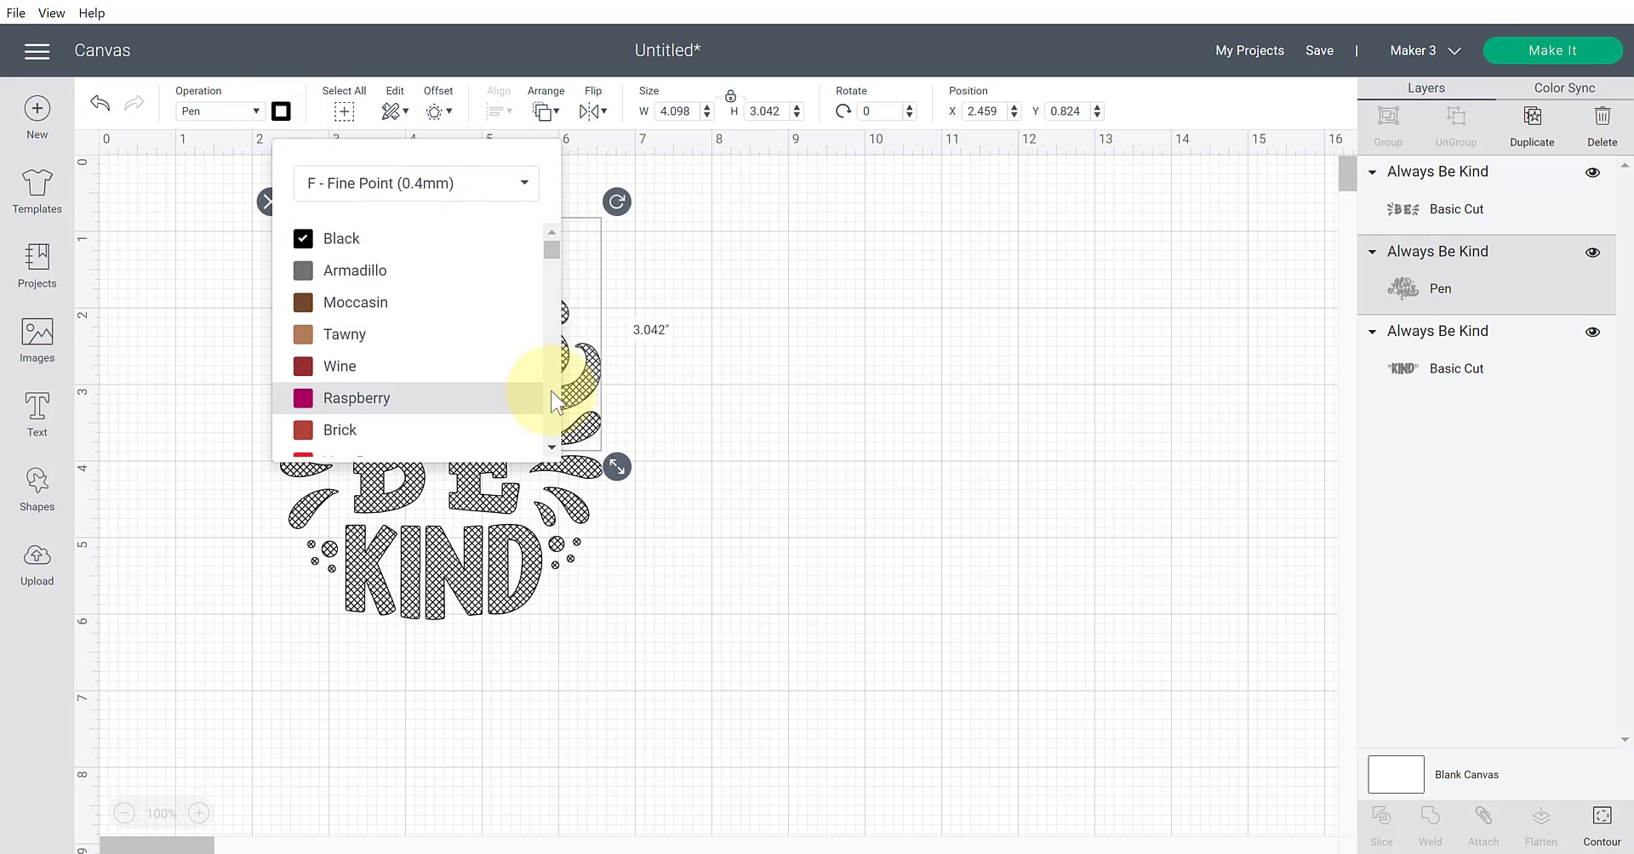
{"action": "left_click", "coordinate": [505, 407]}
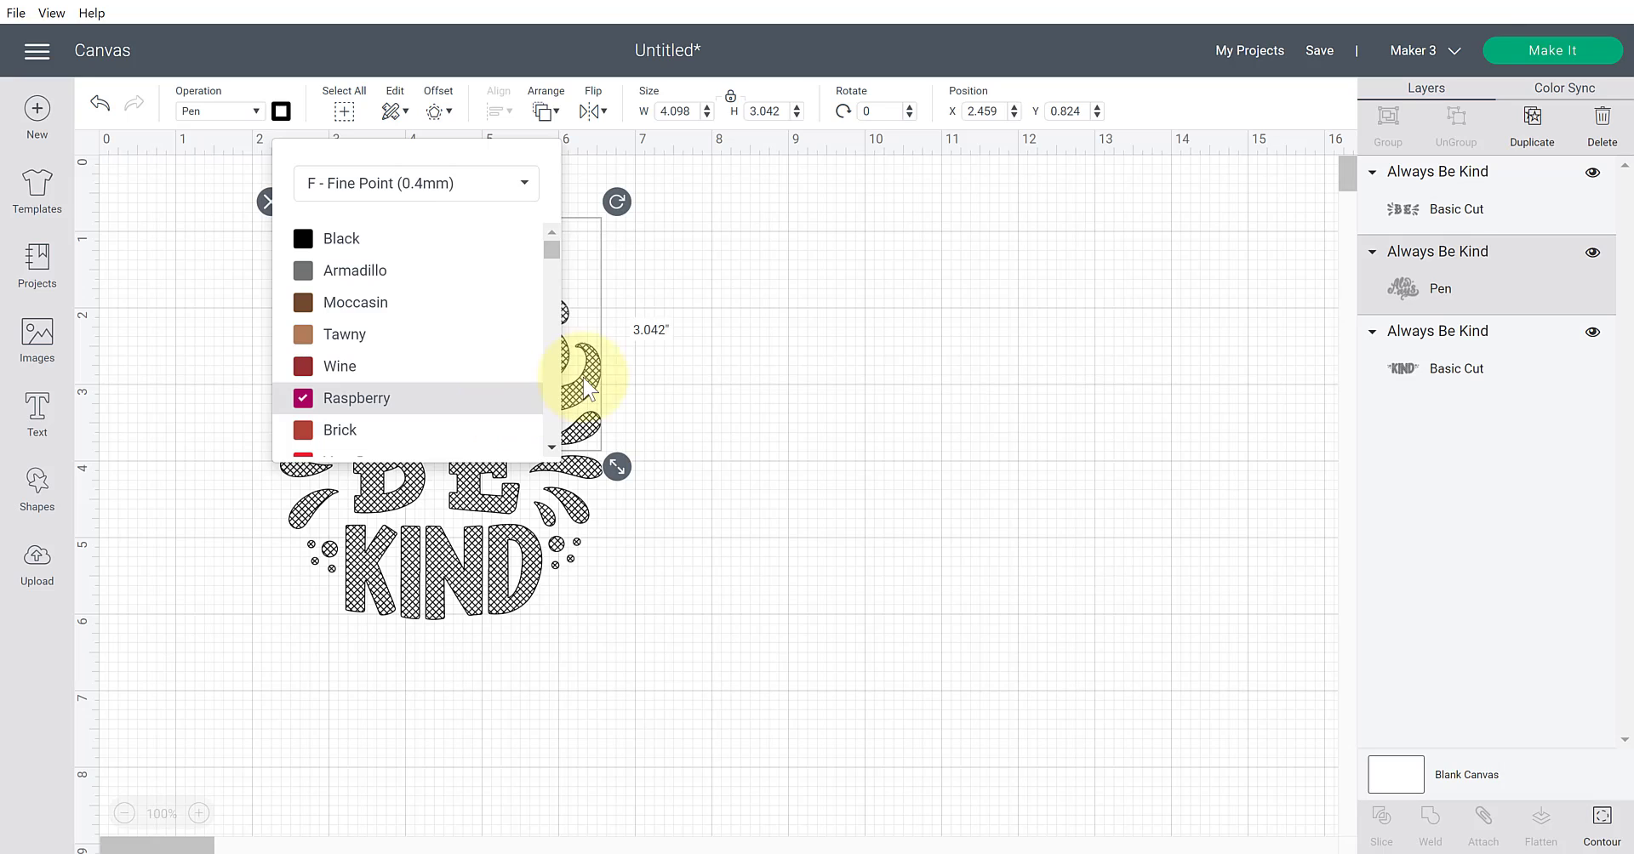
{"action": "left_click", "coordinate": [722, 328]}
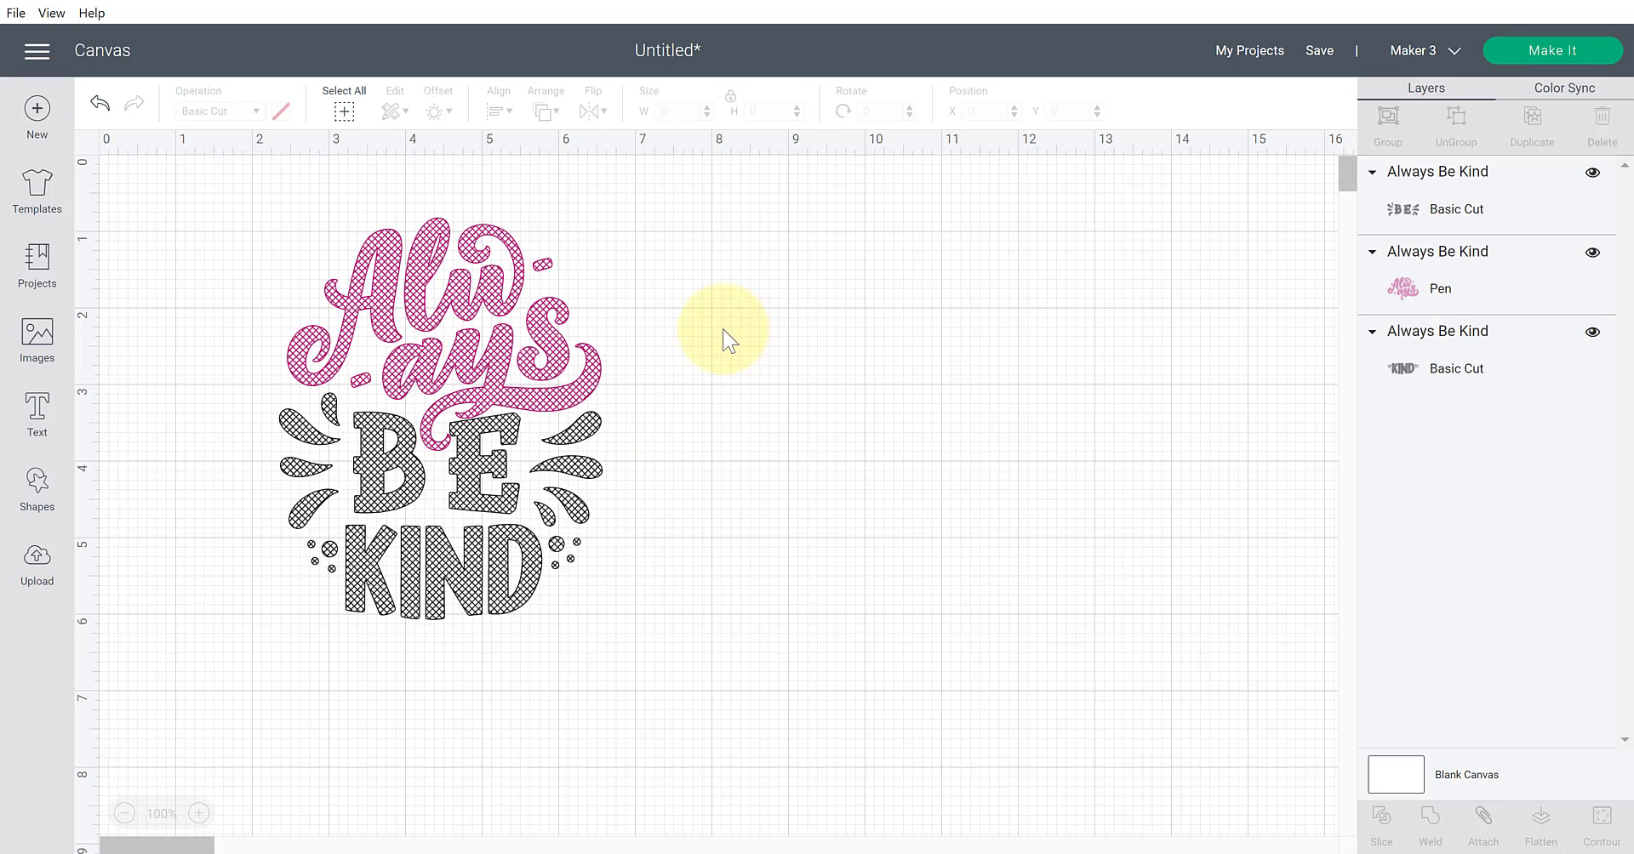
- Change the "BE" layer's operation to Pen with the Fine Point (0.4mm) colour Honeysuckle
{"action": "left_click", "coordinate": [528, 468]}
{"action": "left_click", "coordinate": [213, 112]}
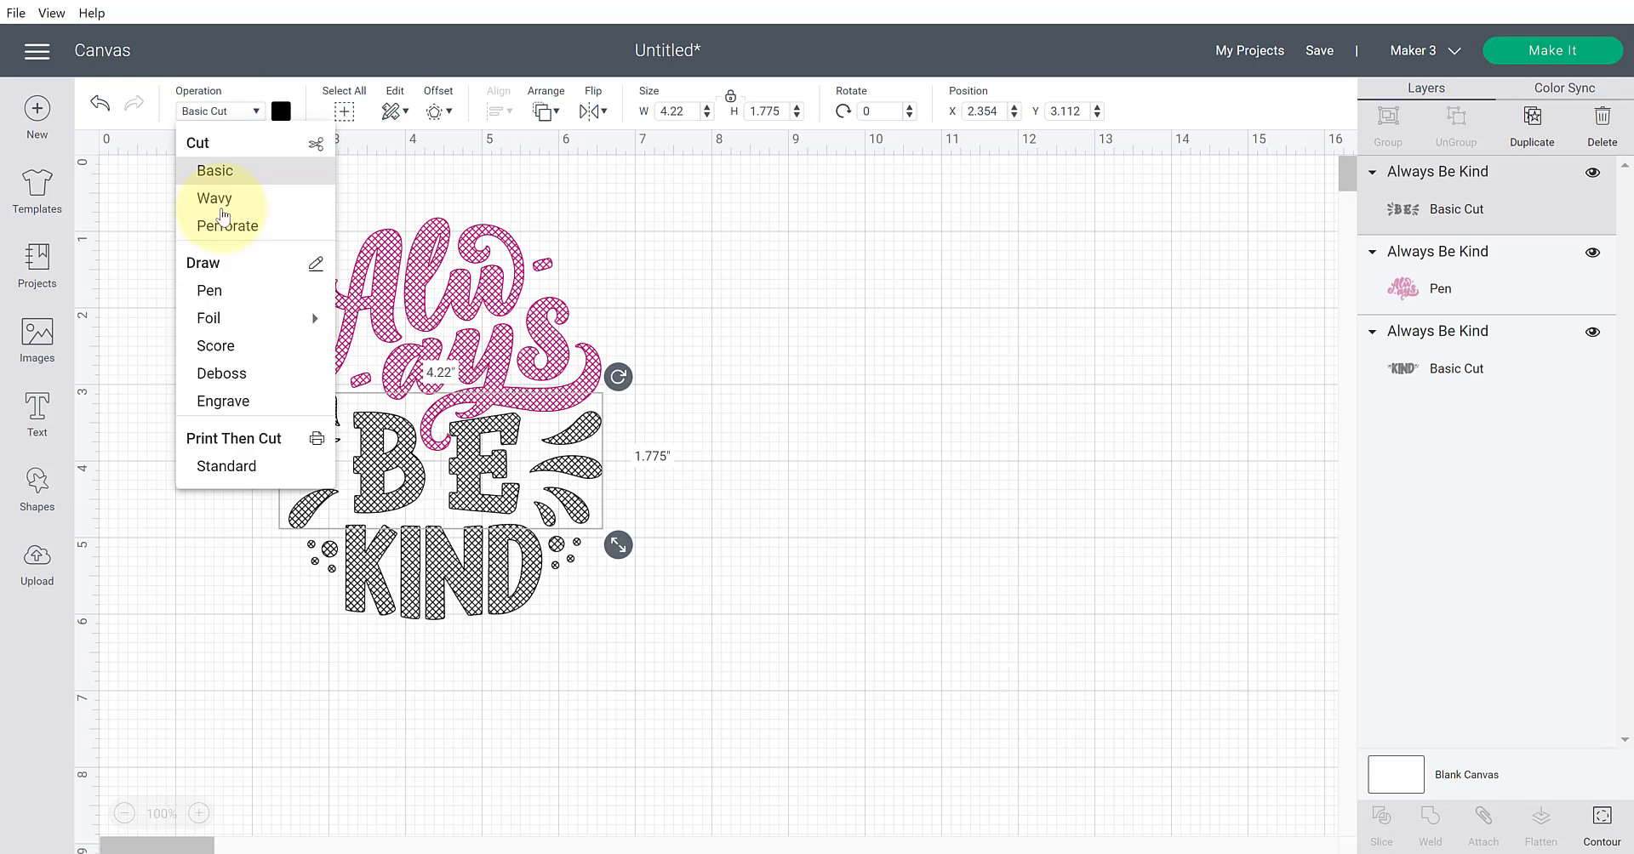
{"action": "left_click", "coordinate": [218, 290]}
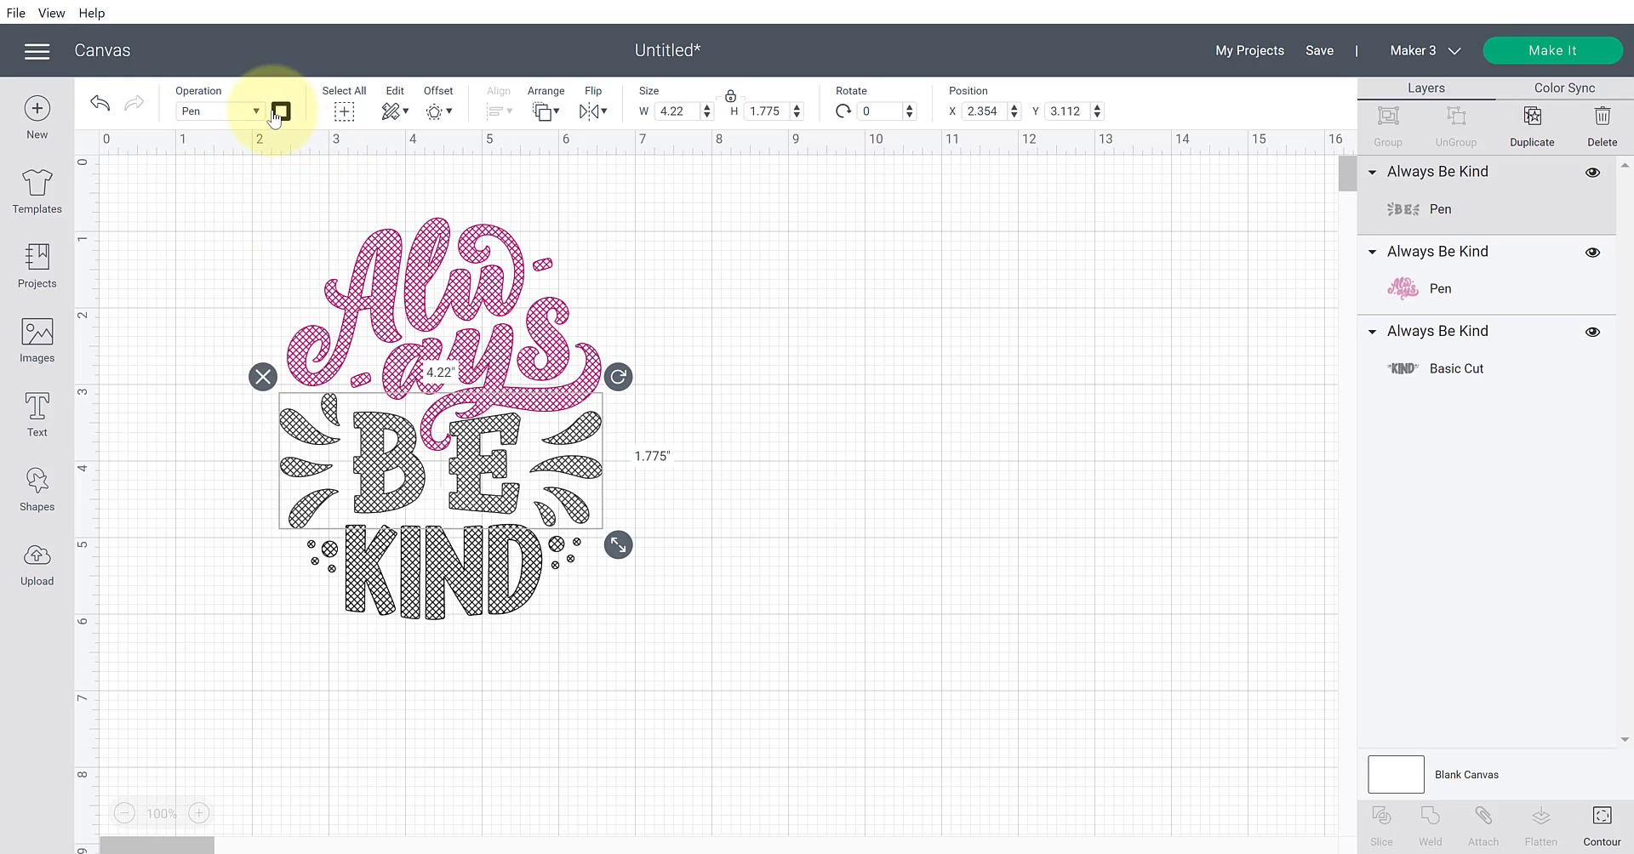
{"action": "left_click", "coordinate": [280, 111]}
{"action": "scroll", "coordinate": [553, 427], "scroll_direction": "down", "scroll_amount": 5}
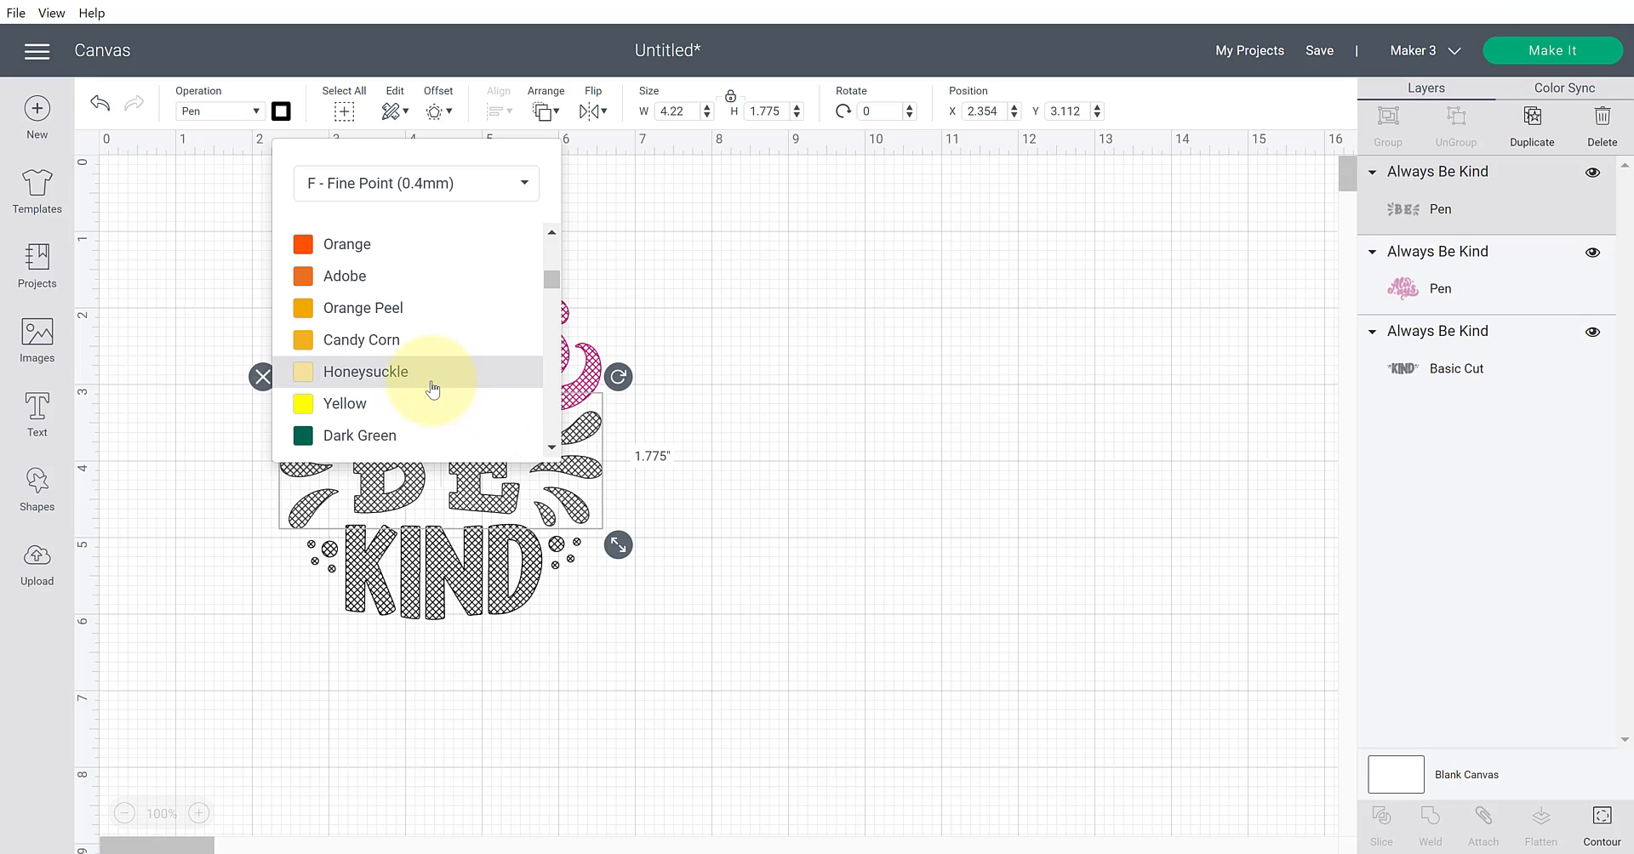
{"action": "left_click", "coordinate": [420, 383]}
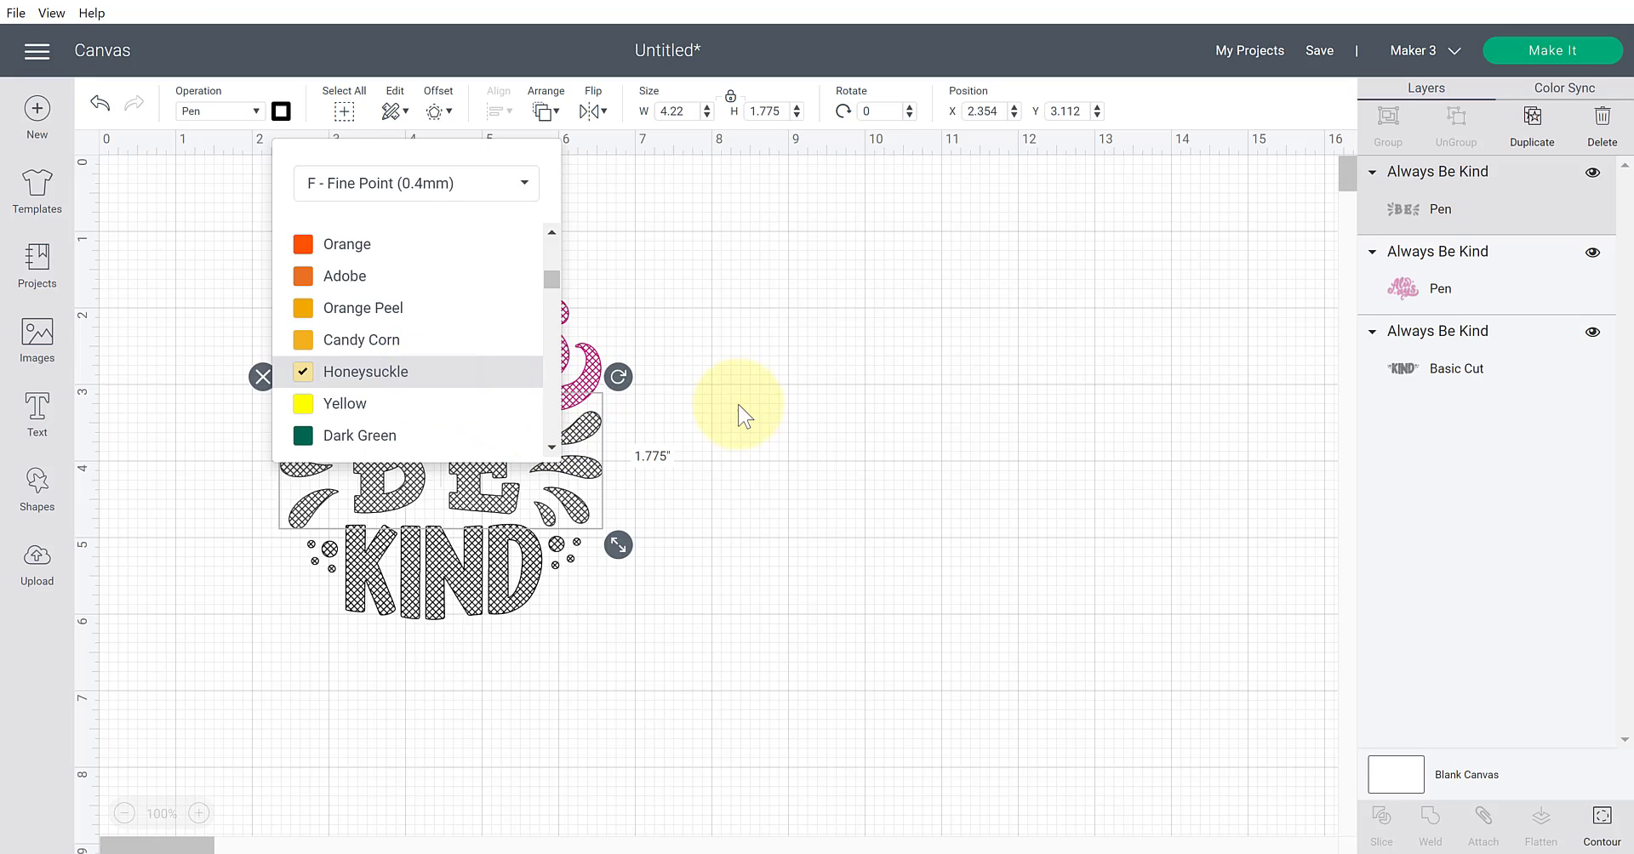
{"action": "left_click", "coordinate": [780, 396]}
- Change the pen colour of the "BE" layer to Candy Corn
{"action": "left_click", "coordinate": [517, 482]}
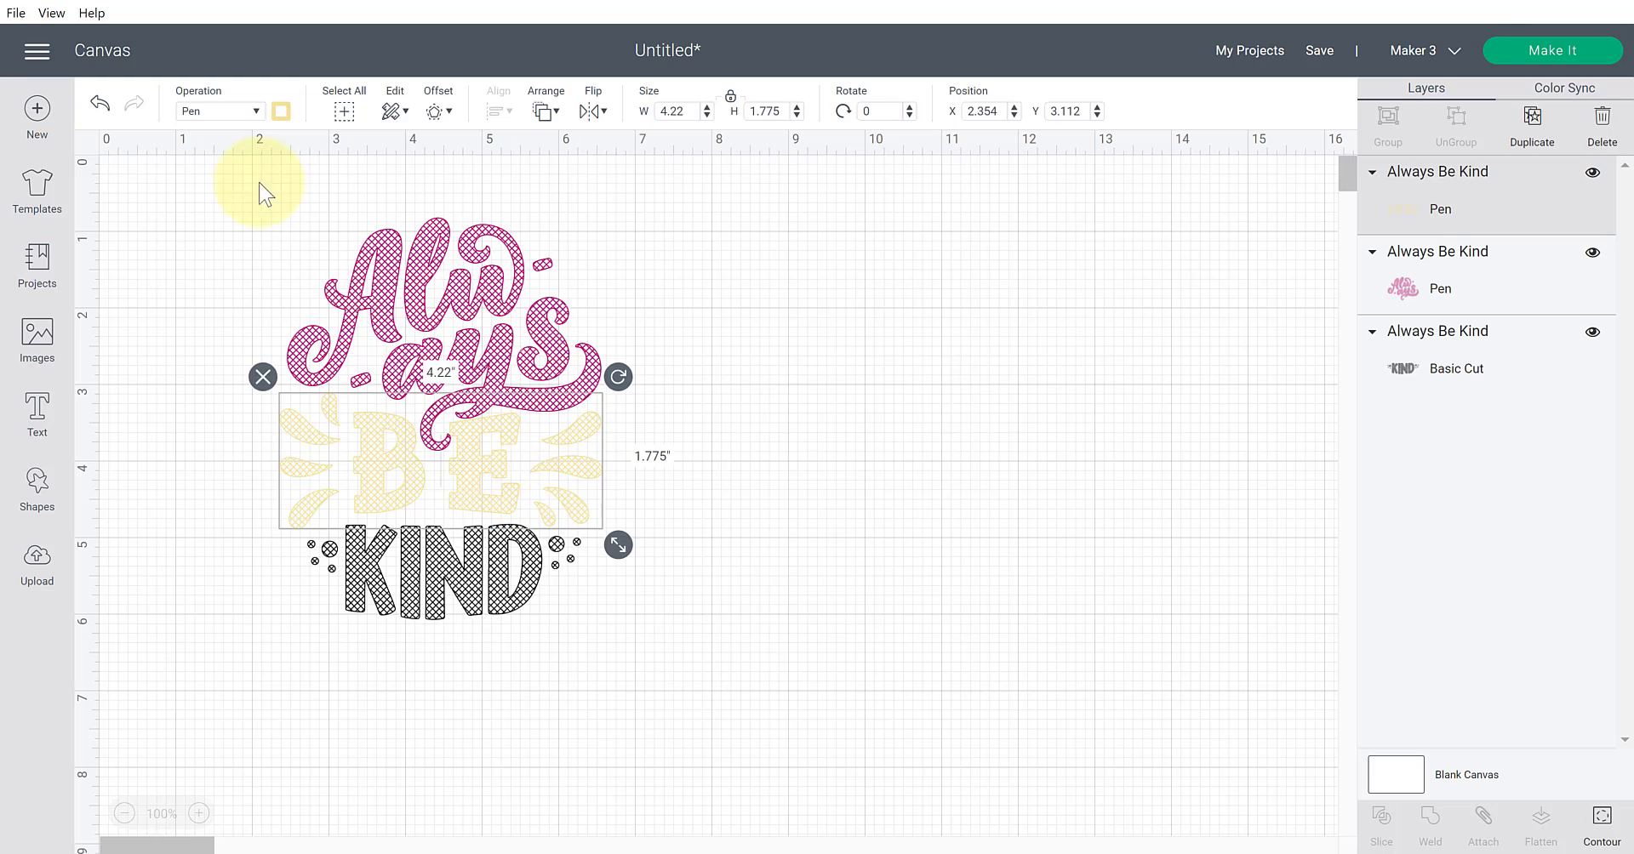
{"action": "left_click", "coordinate": [280, 110]}
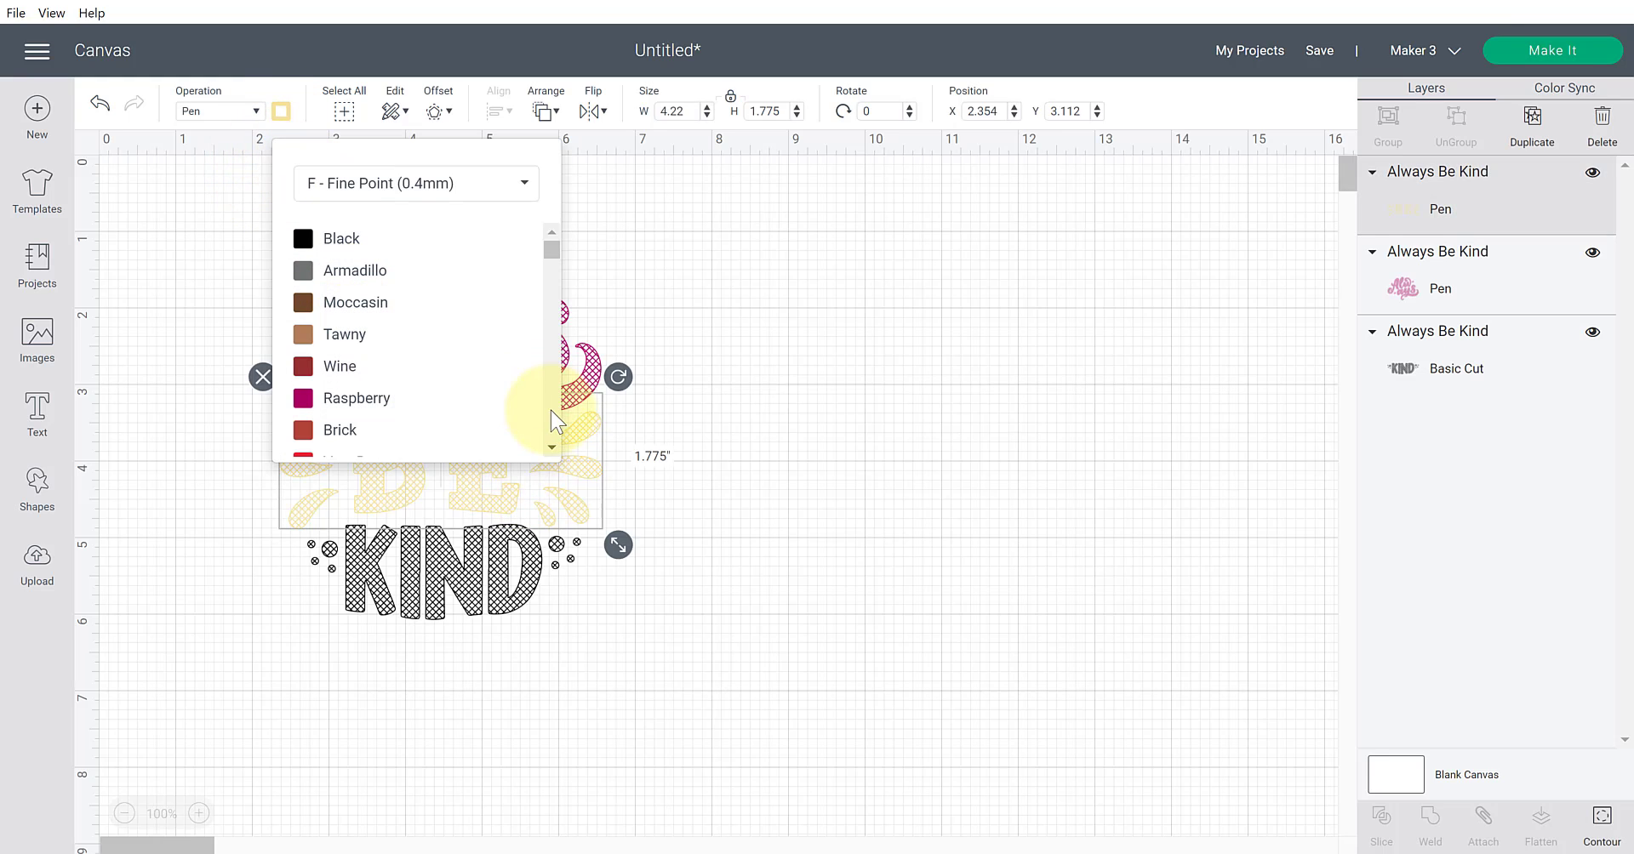
{"action": "scroll", "coordinate": [544, 411], "scroll_direction": "down", "scroll_amount": 5}
{"action": "left_click", "coordinate": [426, 339]}
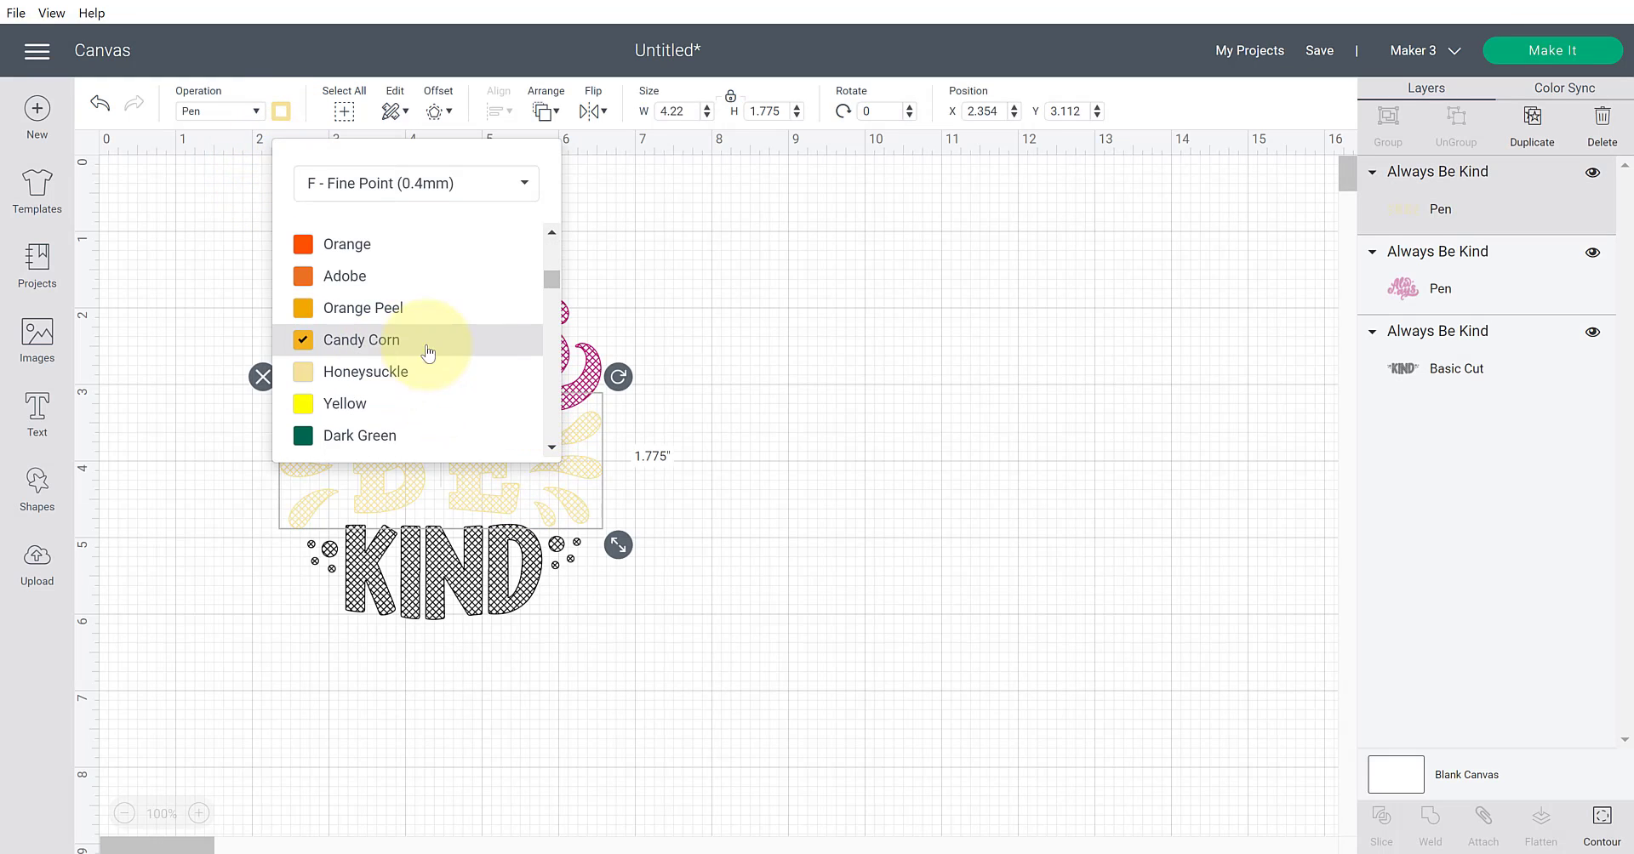
- Change the "KIND" layer's operation to Pen with the Fine Point (0.4mm) colour Candy Crystal
{"action": "left_click", "coordinate": [554, 576]}
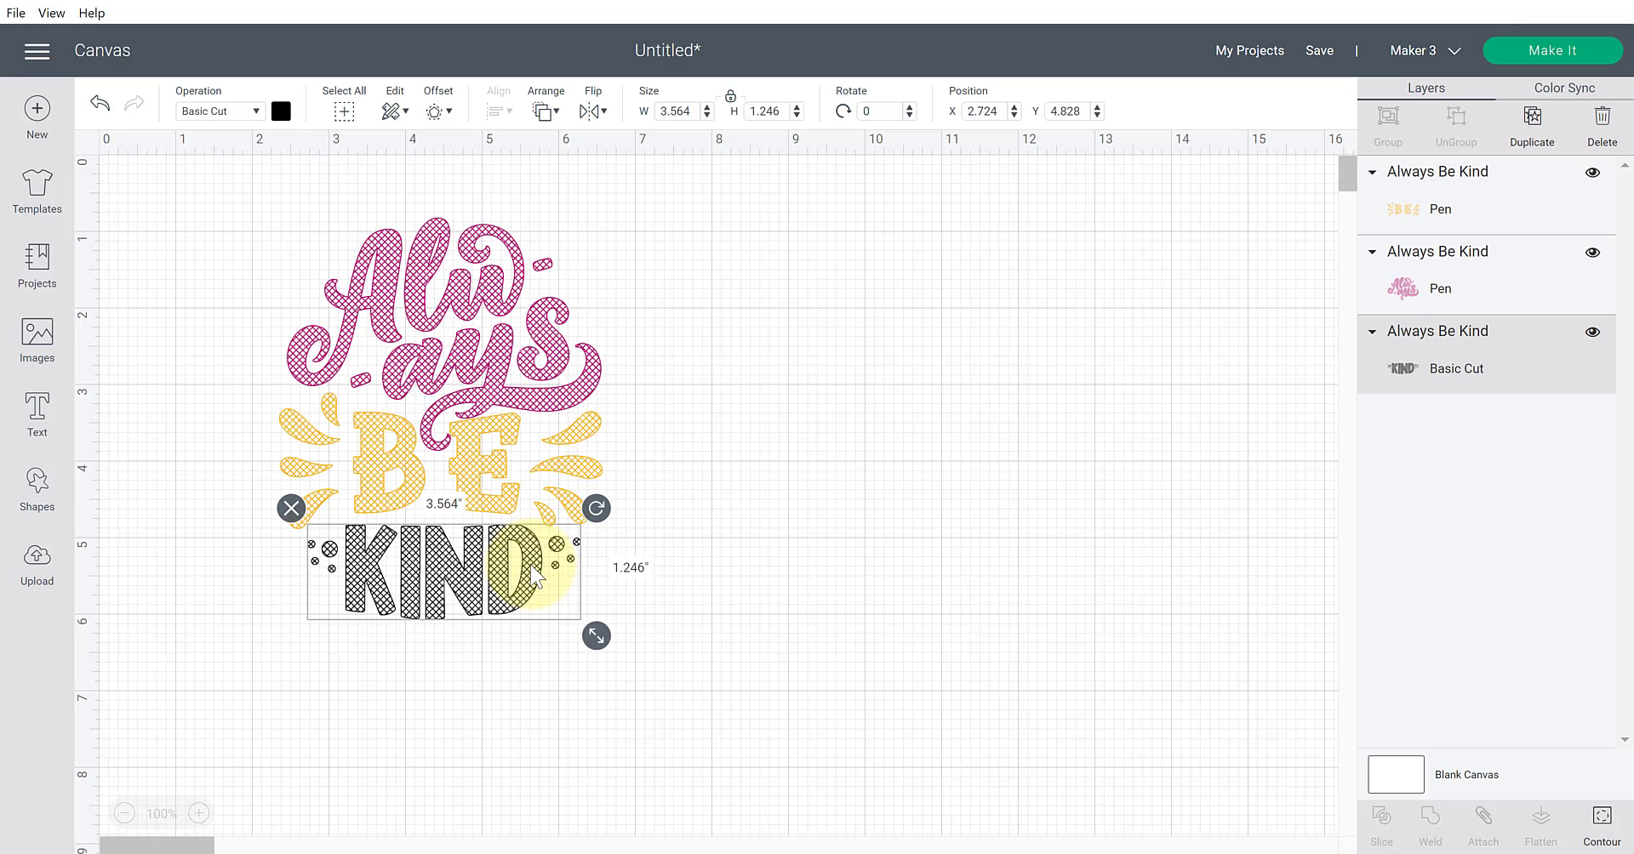
{"action": "left_click", "coordinate": [231, 113]}
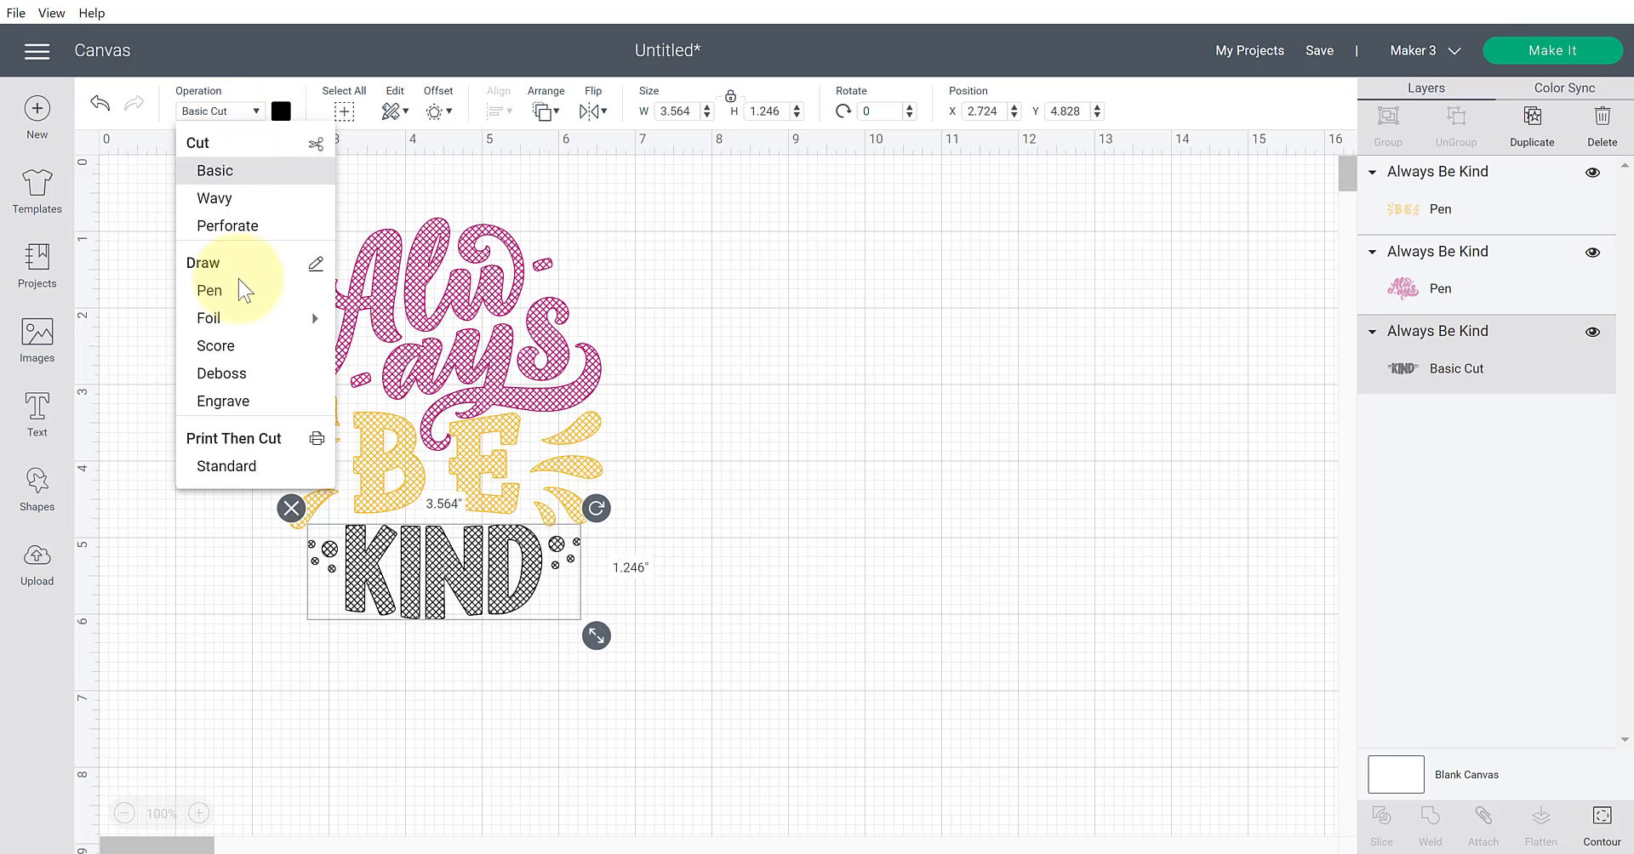
{"action": "left_click", "coordinate": [209, 291]}
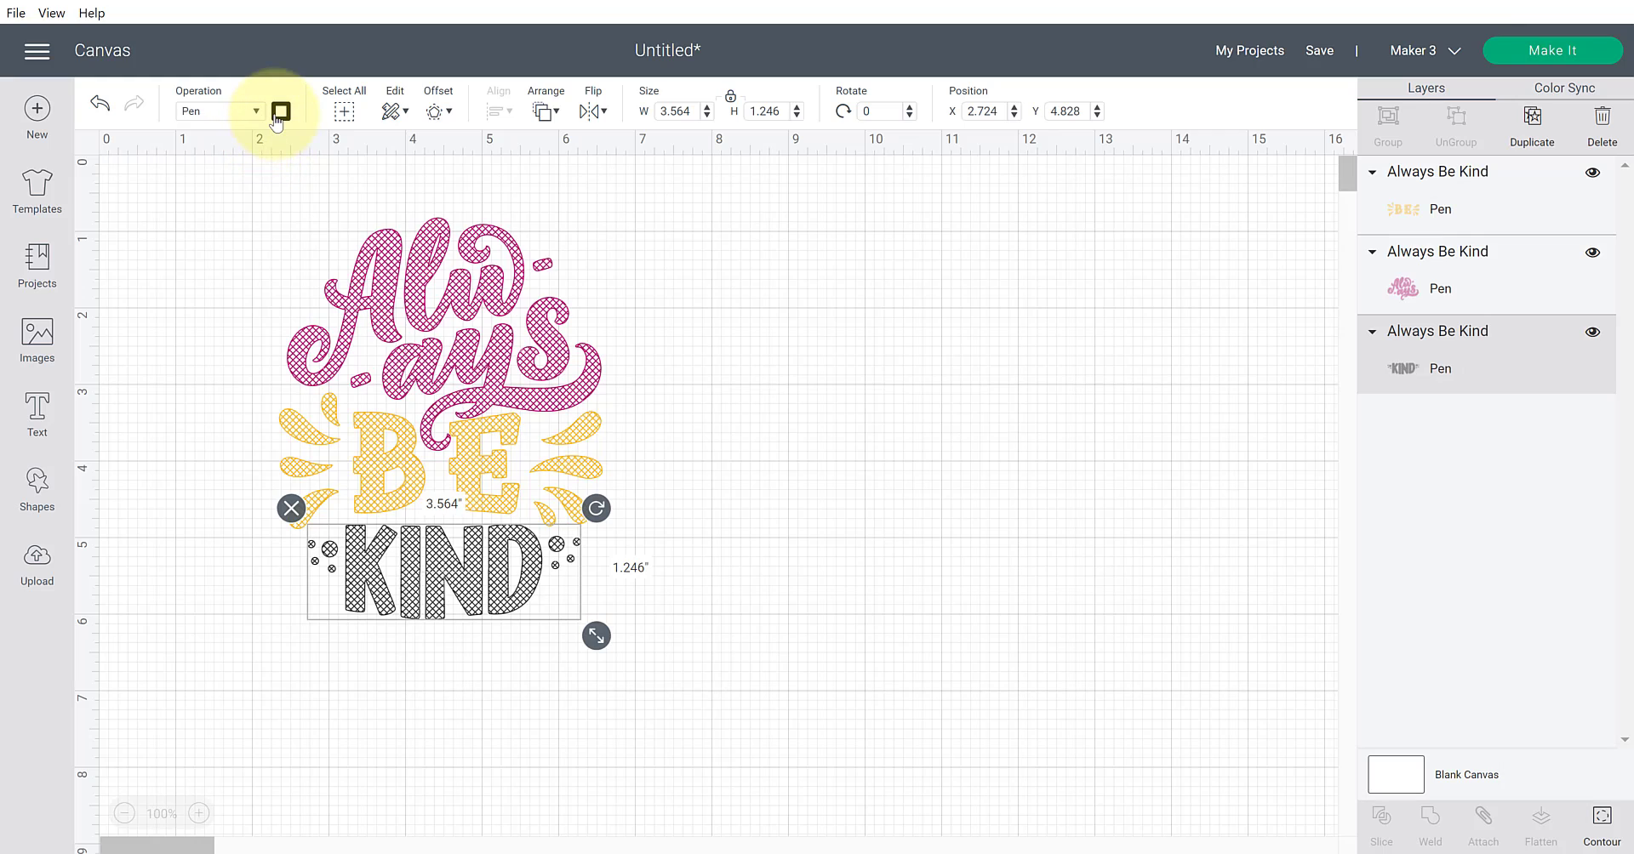
{"action": "left_click", "coordinate": [280, 110]}
{"action": "scroll", "coordinate": [555, 426], "scroll_direction": "down", "scroll_amount": 10}
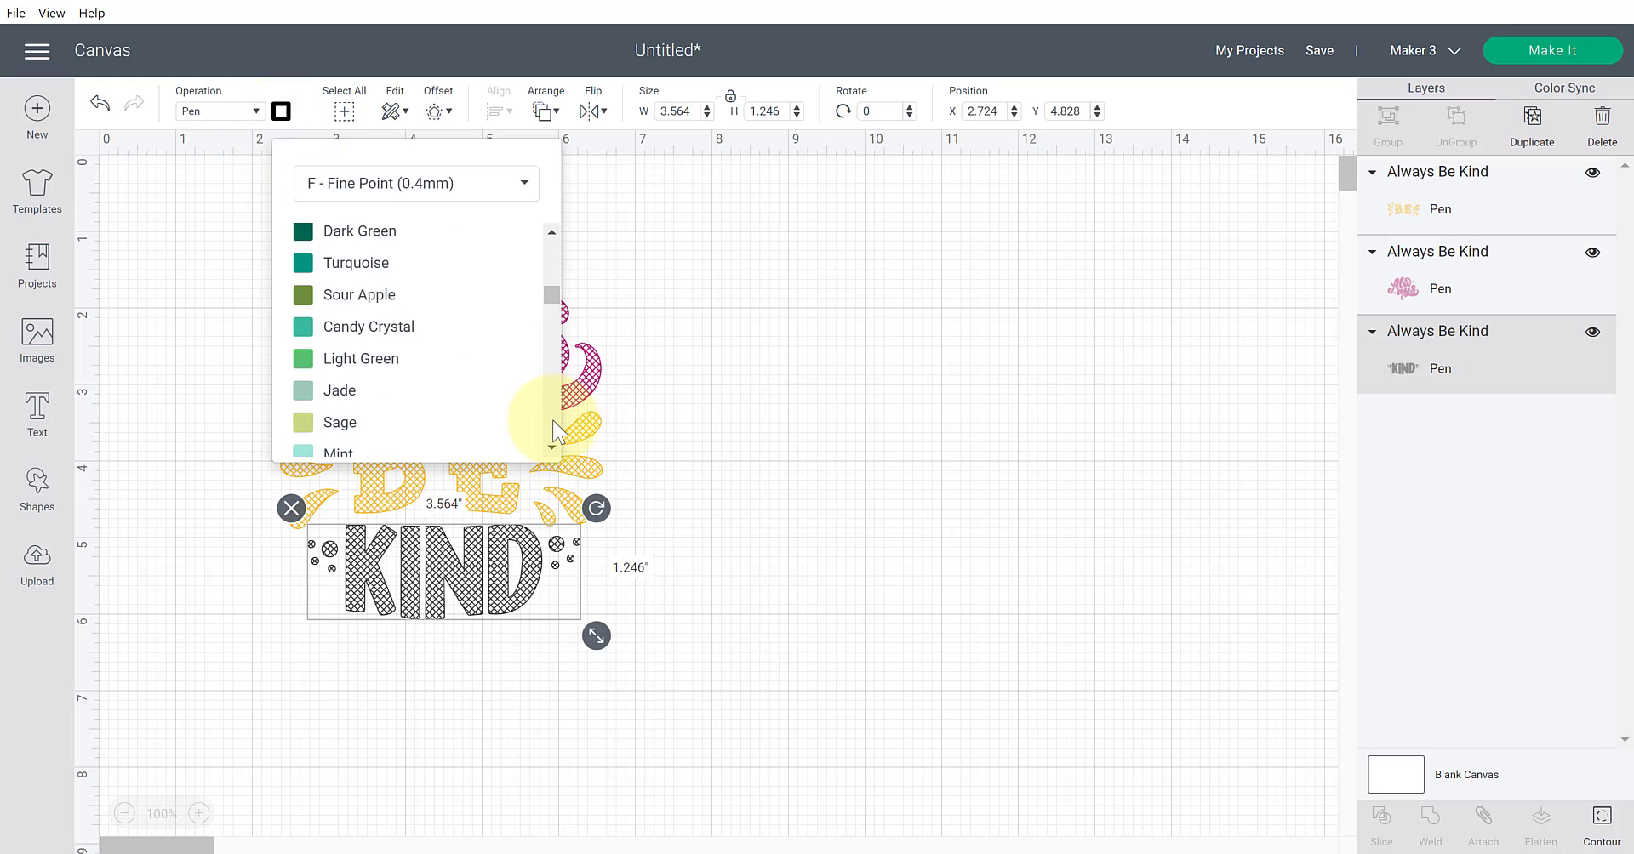
{"action": "left_click", "coordinate": [419, 329]}
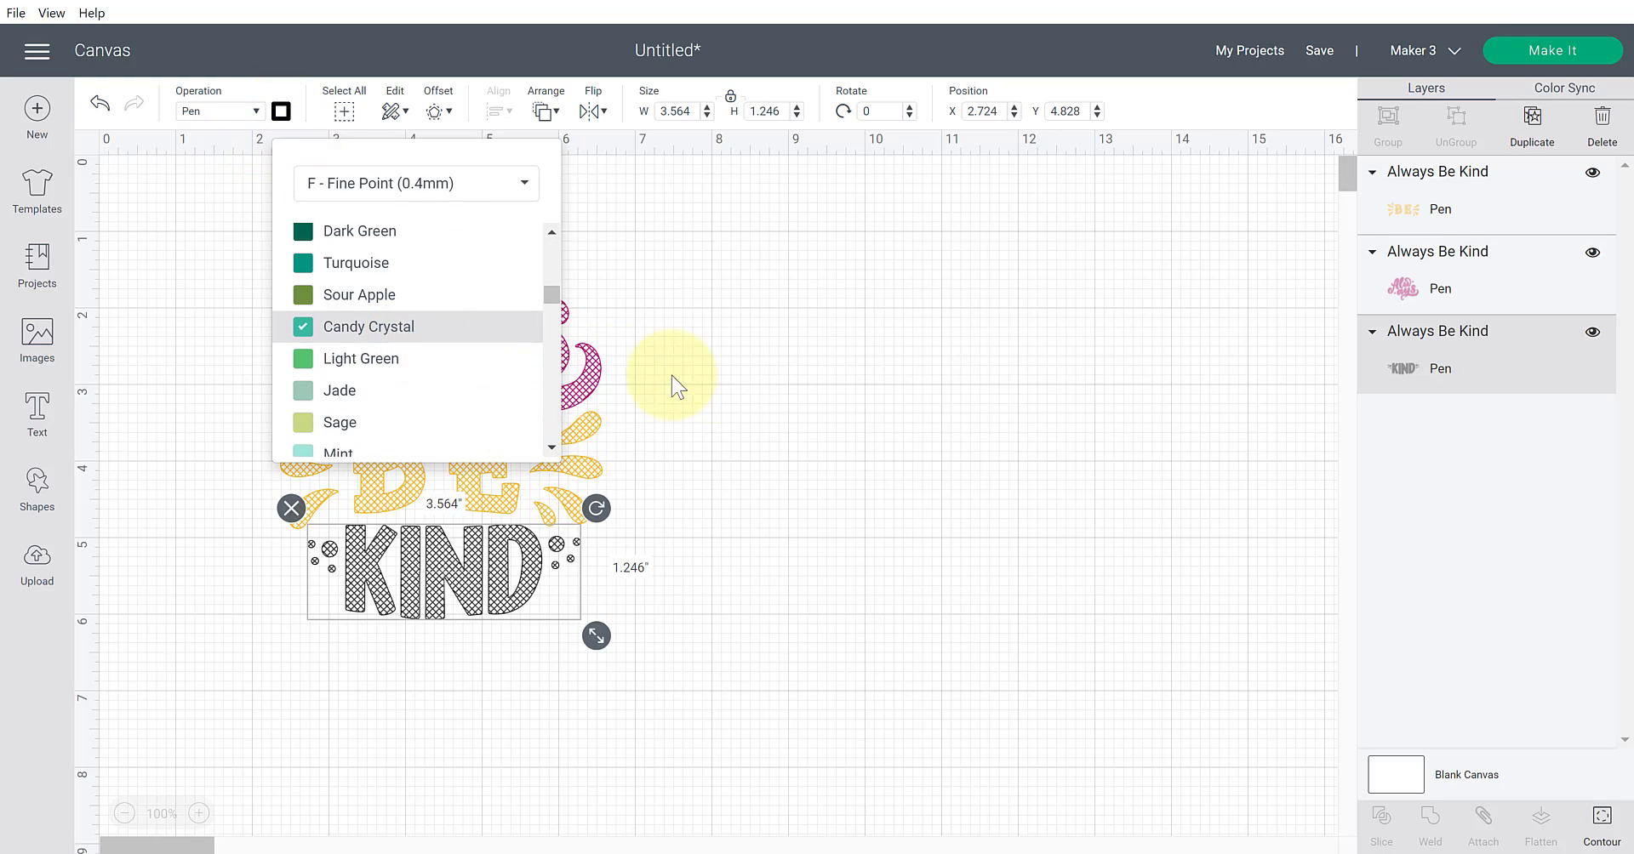
{"action": "left_click", "coordinate": [728, 373]}
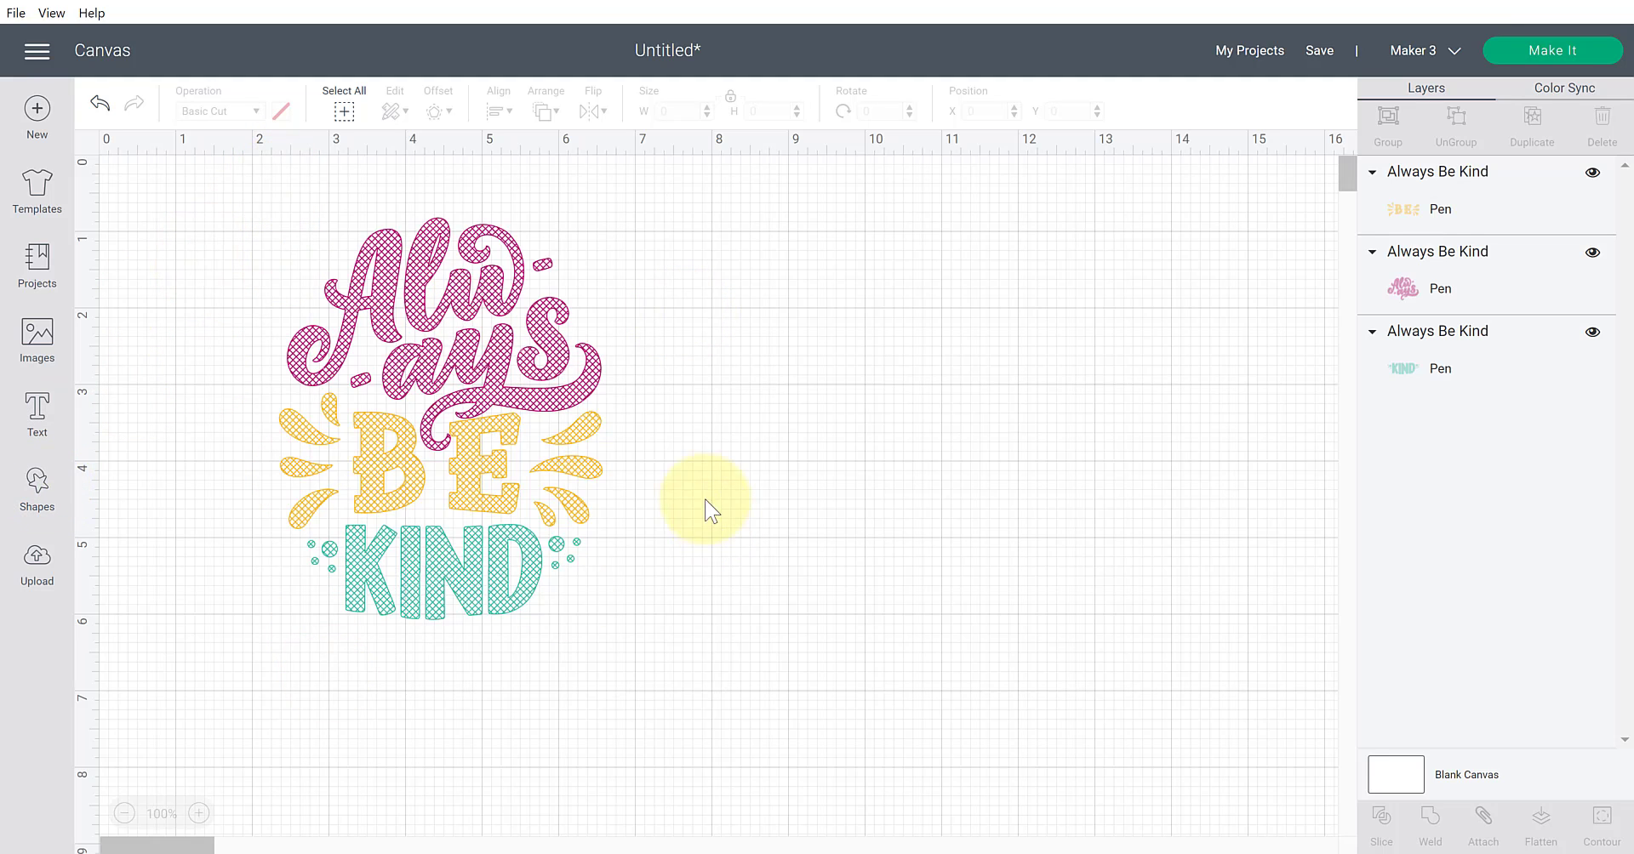
- Add a square beside the lettering, unlock its proportions and stretch it to about 4.18 by 5.72 inches
{"action": "left_click", "coordinate": [36, 483]}
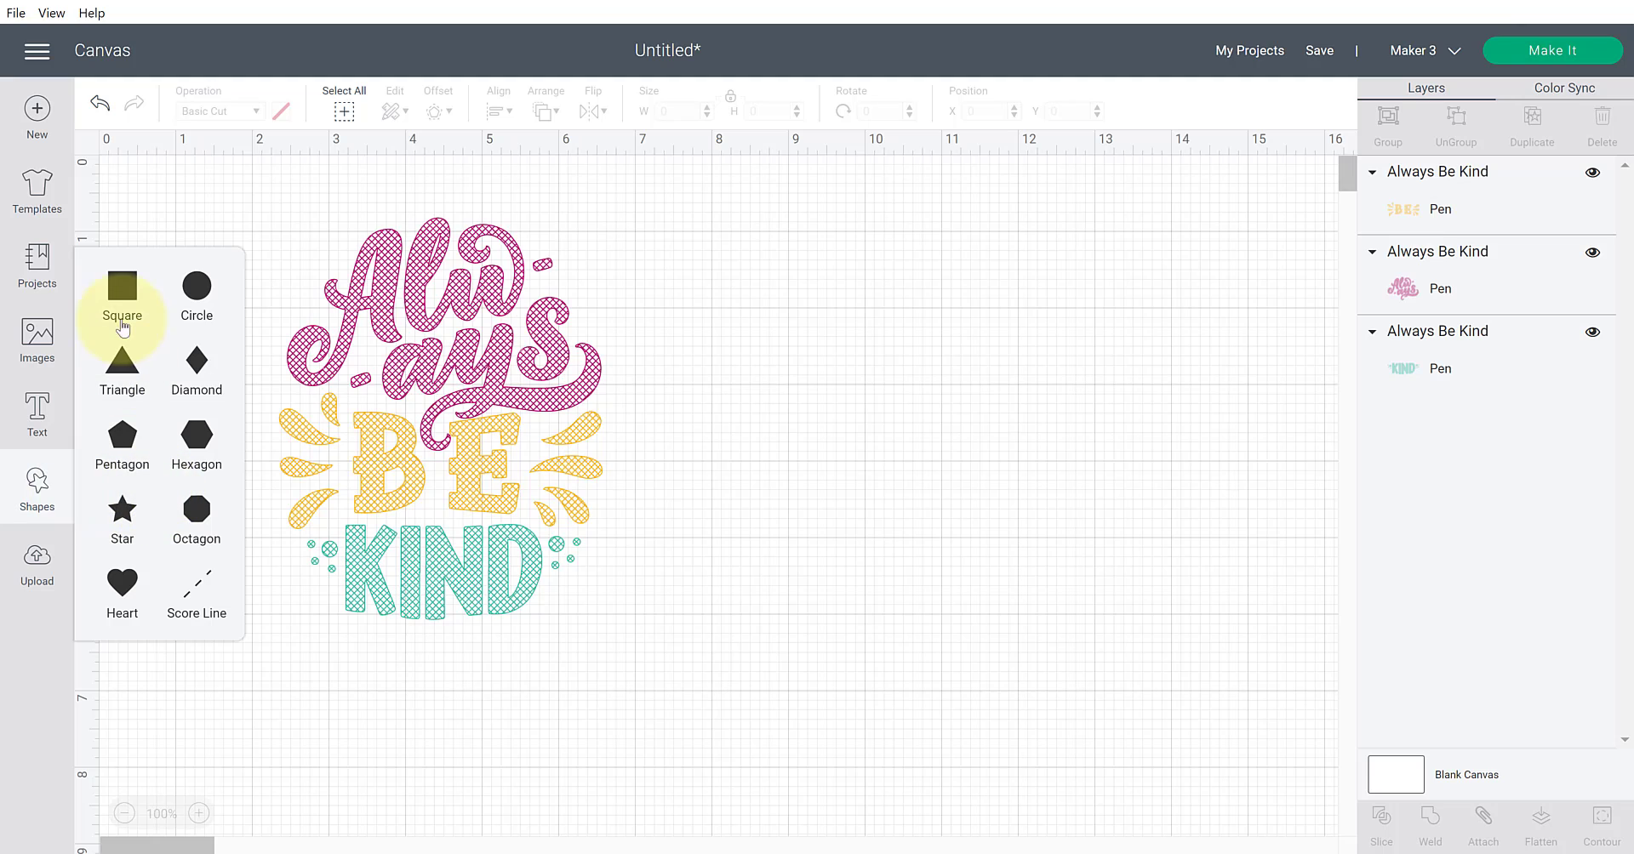
{"action": "left_click", "coordinate": [120, 298]}
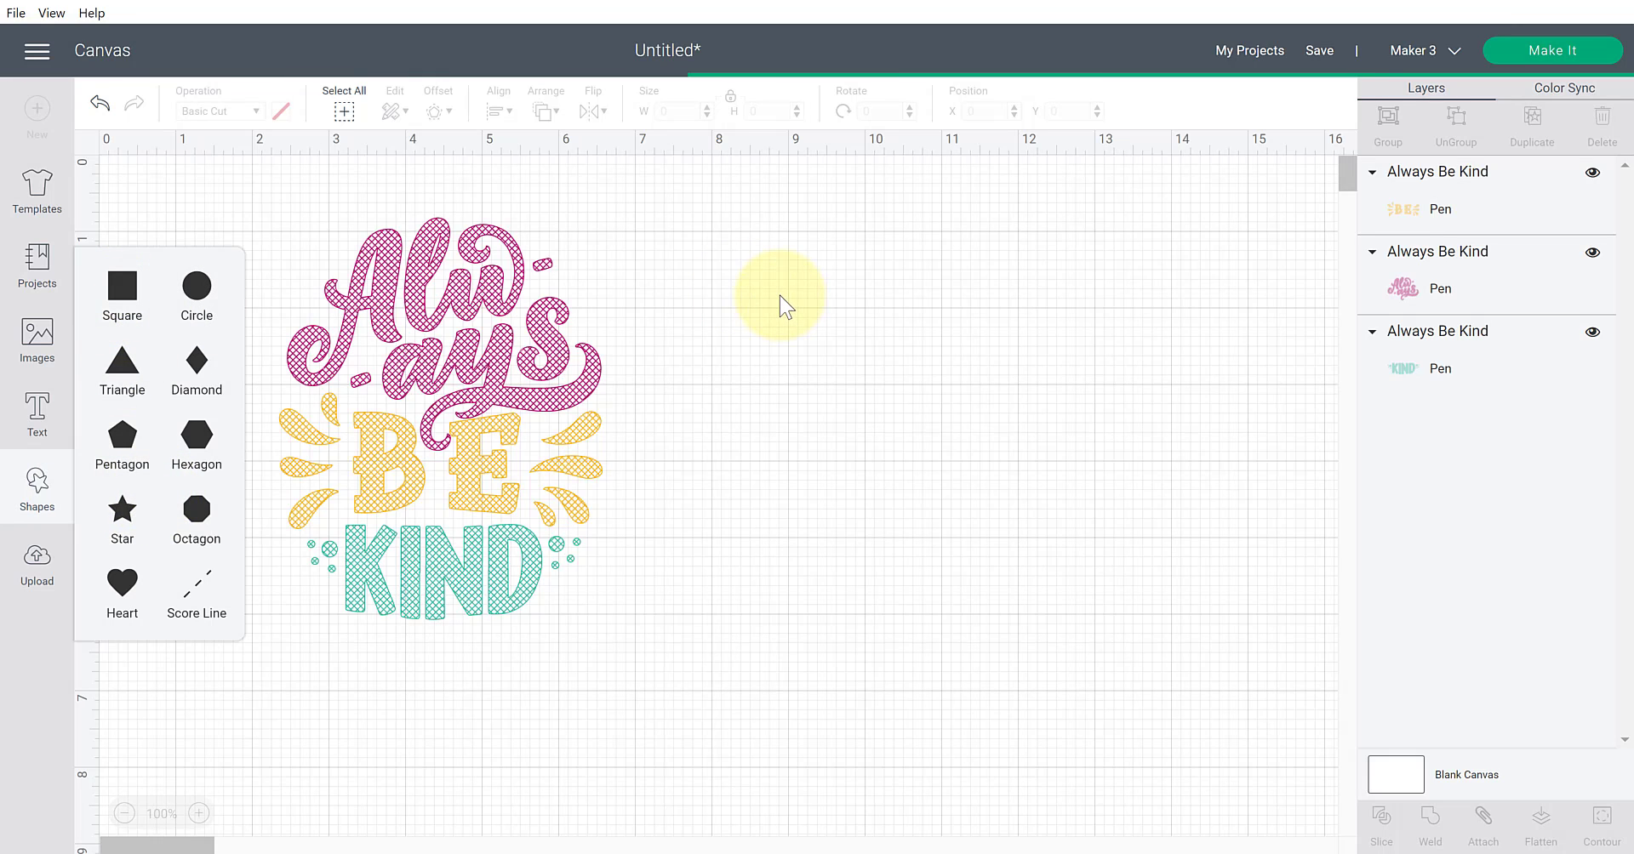
{"action": "left_click_drag", "start_coordinate": [365, 328], "coordinate": [786, 320]}
{"action": "left_click", "coordinate": [618, 457]}
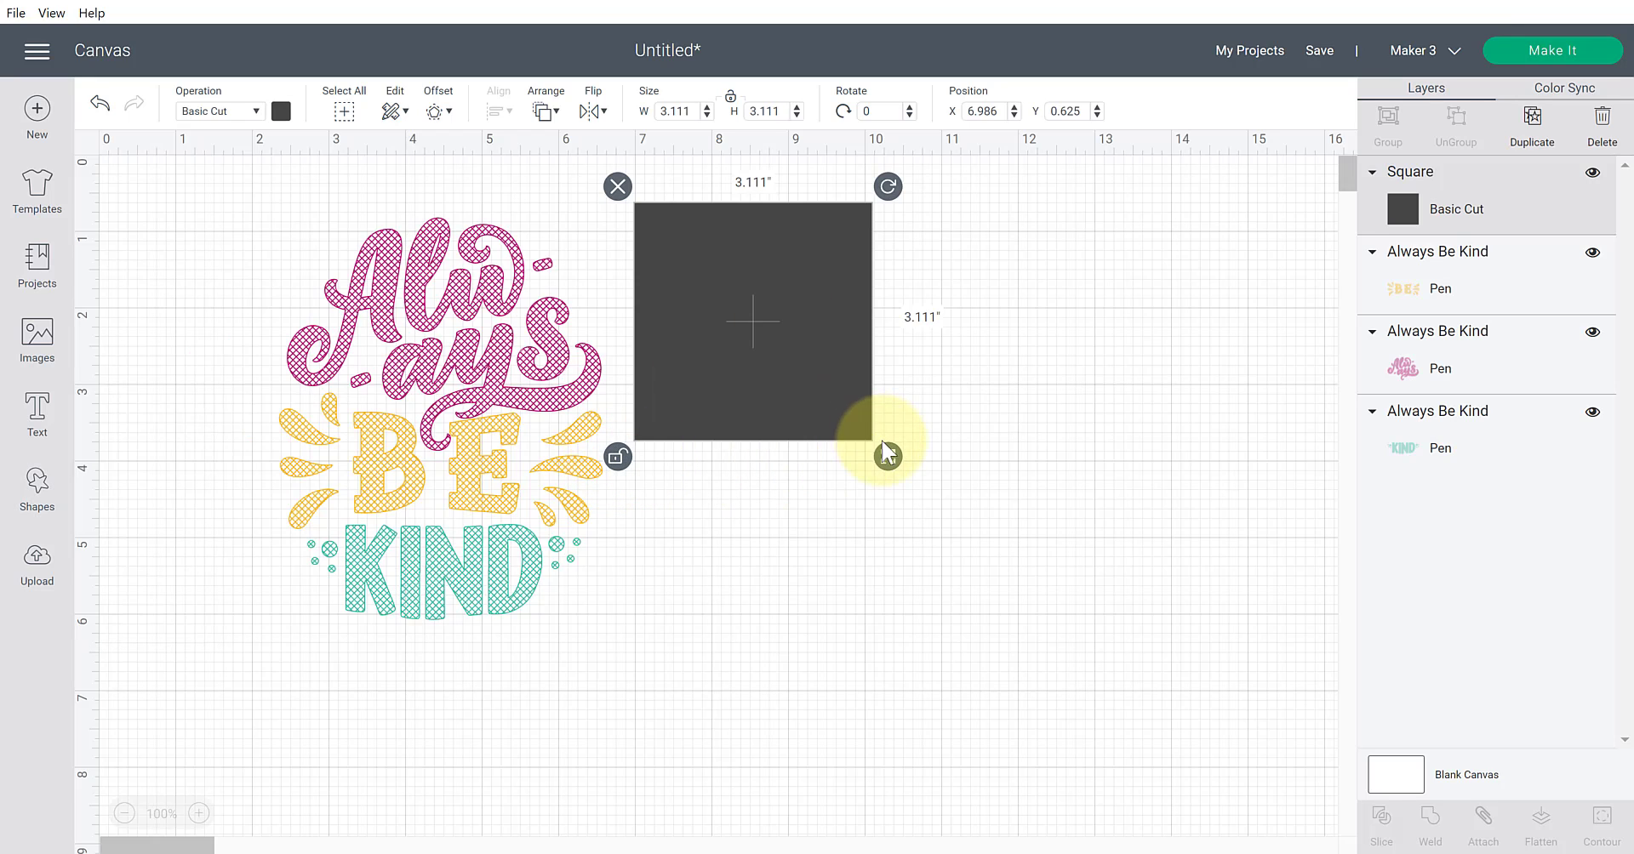
{"action": "left_click_drag", "start_coordinate": [887, 456], "coordinate": [970, 656]}
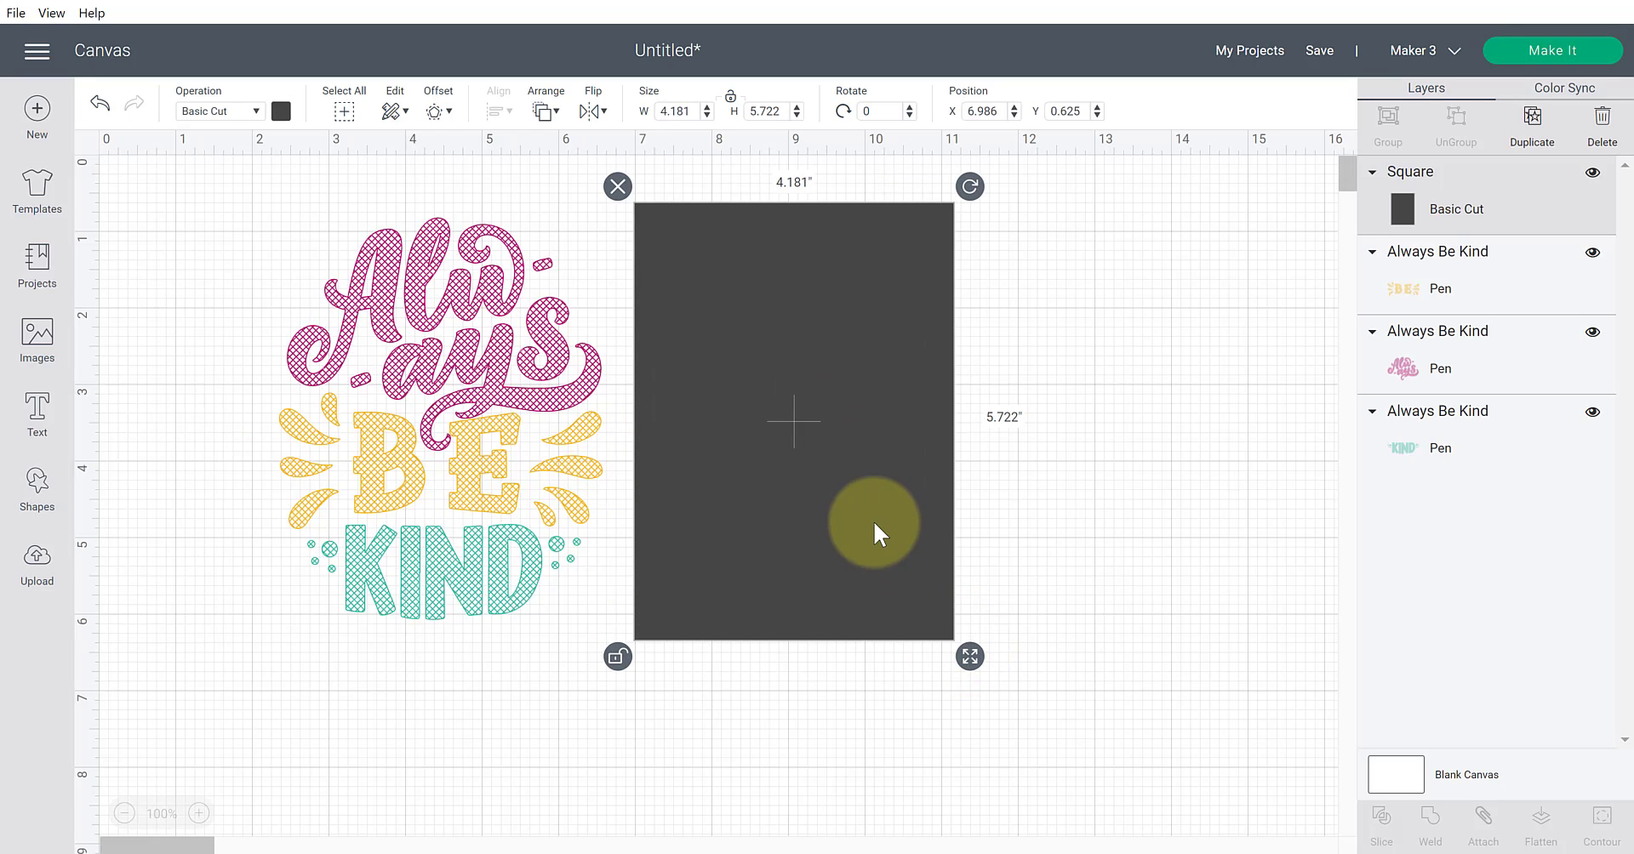
- Send the rectangle to the back of the layers and colour it white
{"action": "left_click", "coordinate": [545, 111]}
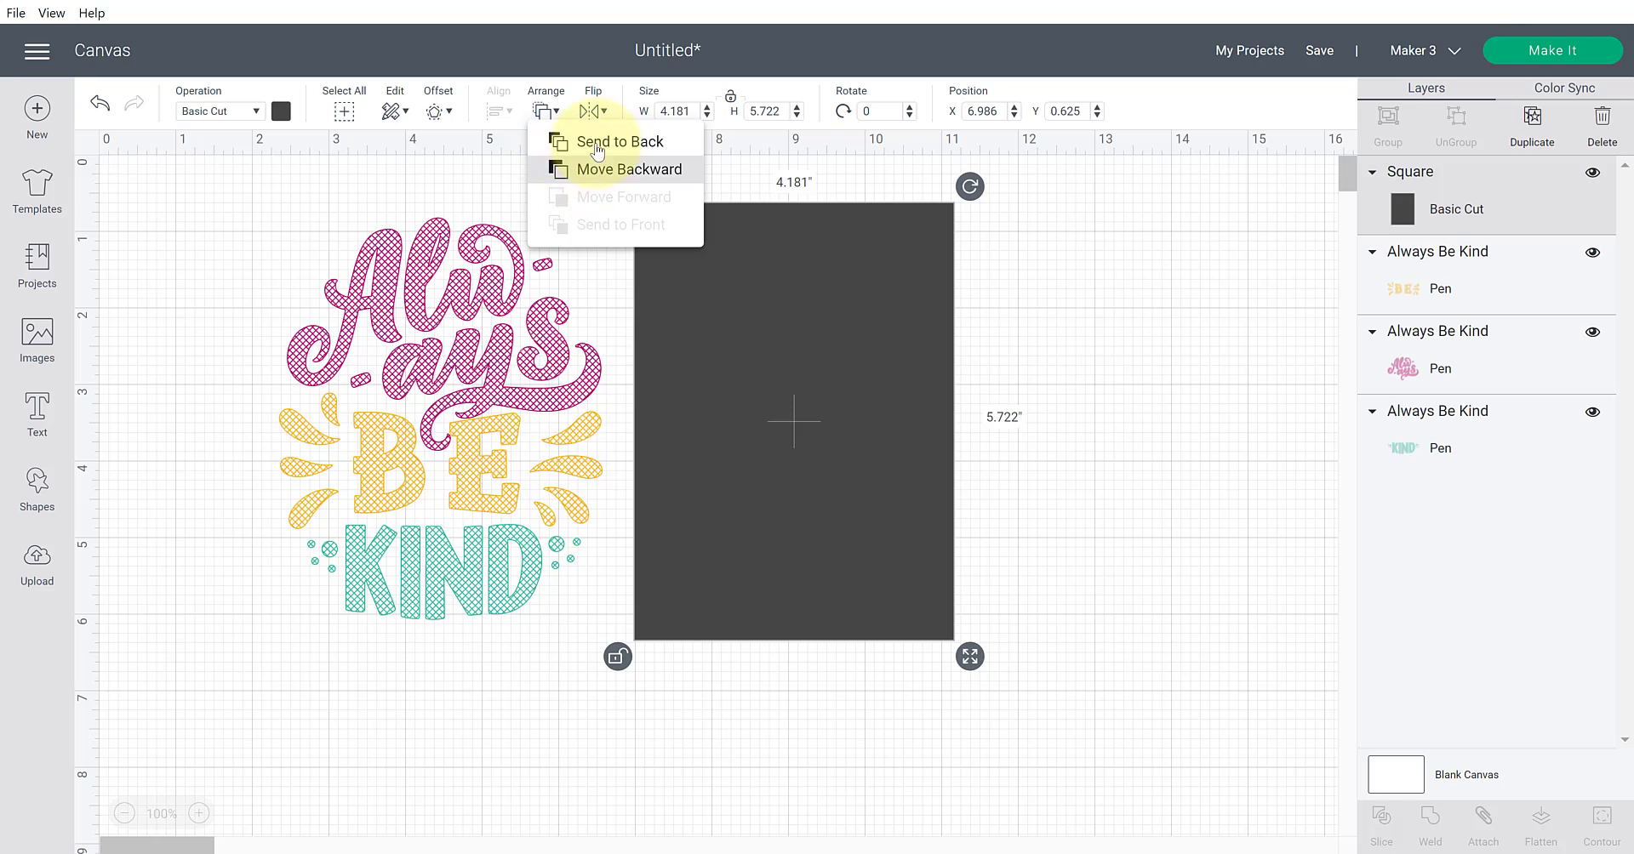
{"action": "left_click", "coordinate": [598, 145]}
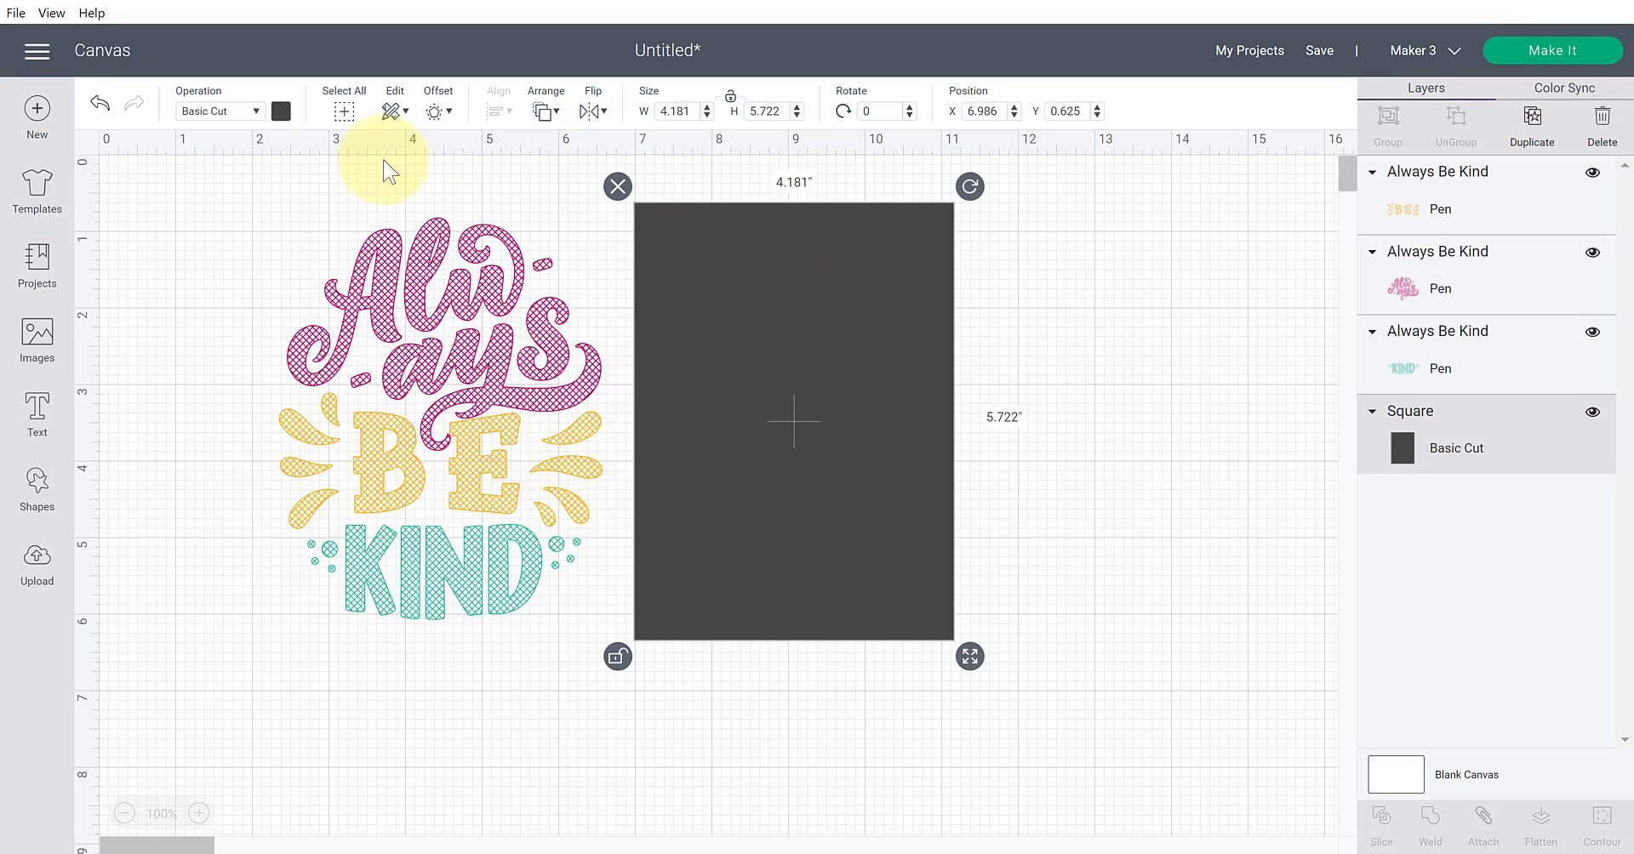
{"action": "left_click", "coordinate": [280, 111]}
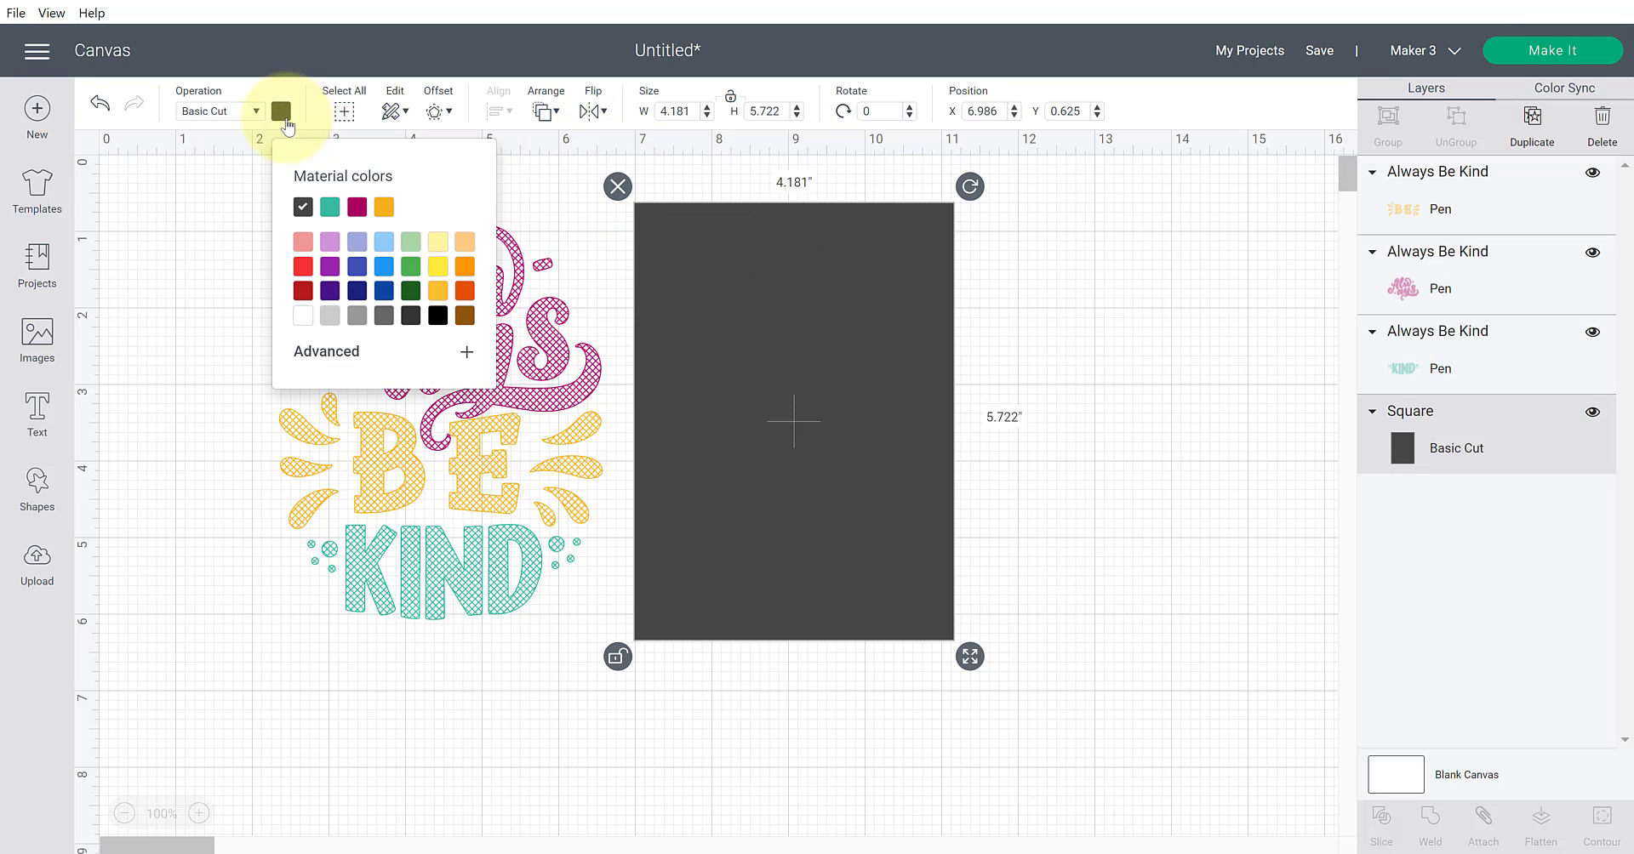
{"action": "left_click", "coordinate": [303, 316]}
- Place the white rectangle behind the lettering and resize it to about 4.68 by 5.49 inches to frame the whole design
{"action": "left_click_drag", "start_coordinate": [719, 406], "coordinate": [345, 416]}
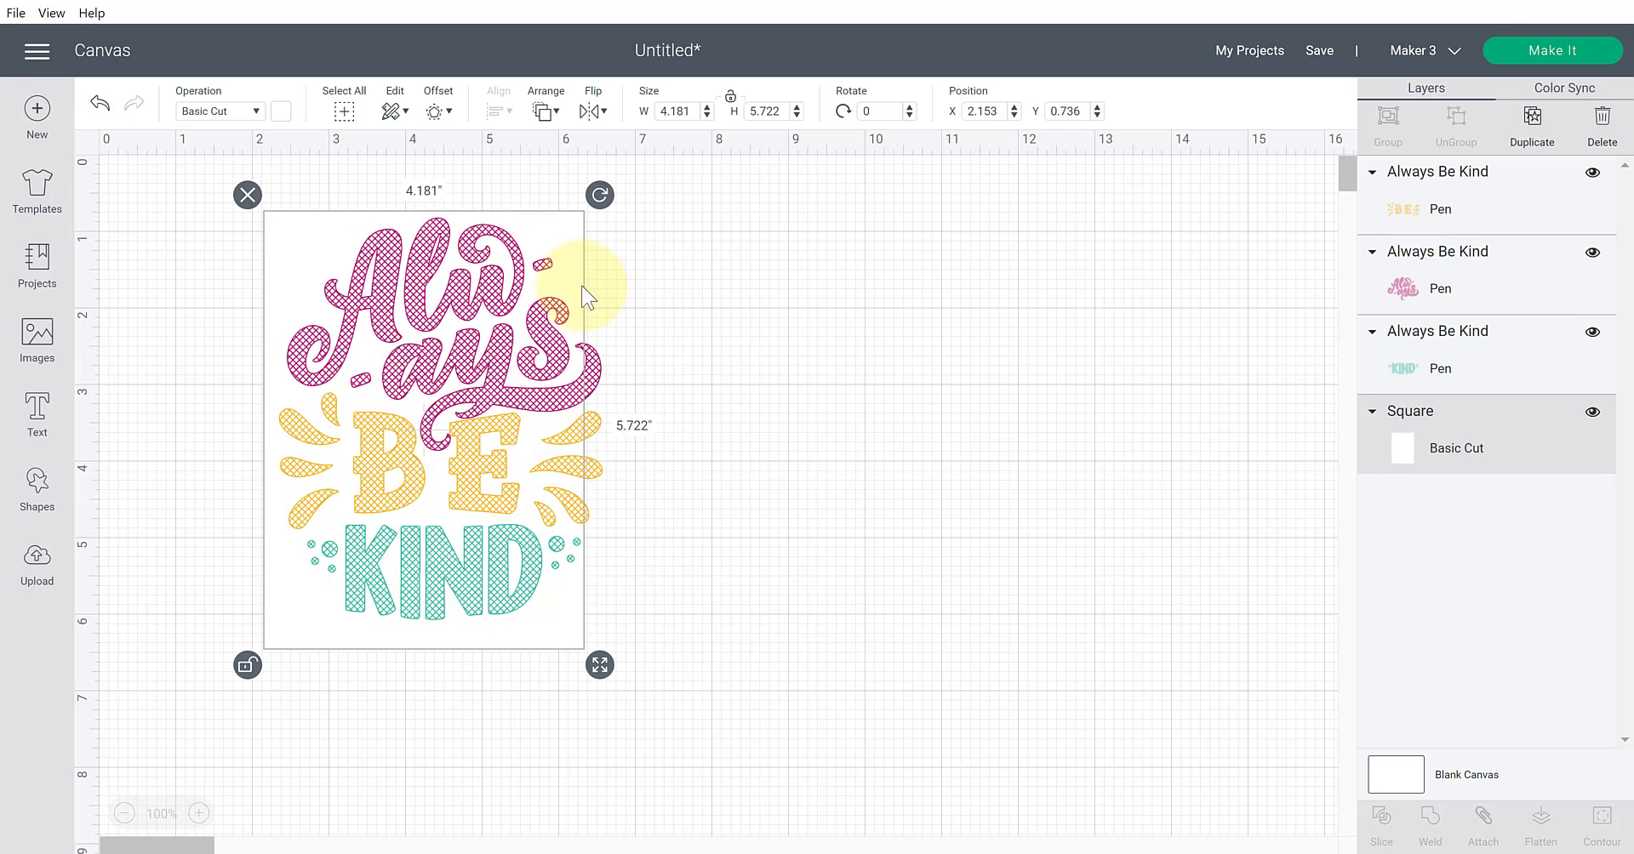
{"action": "left_click_drag", "start_coordinate": [587, 668], "coordinate": [624, 648]}
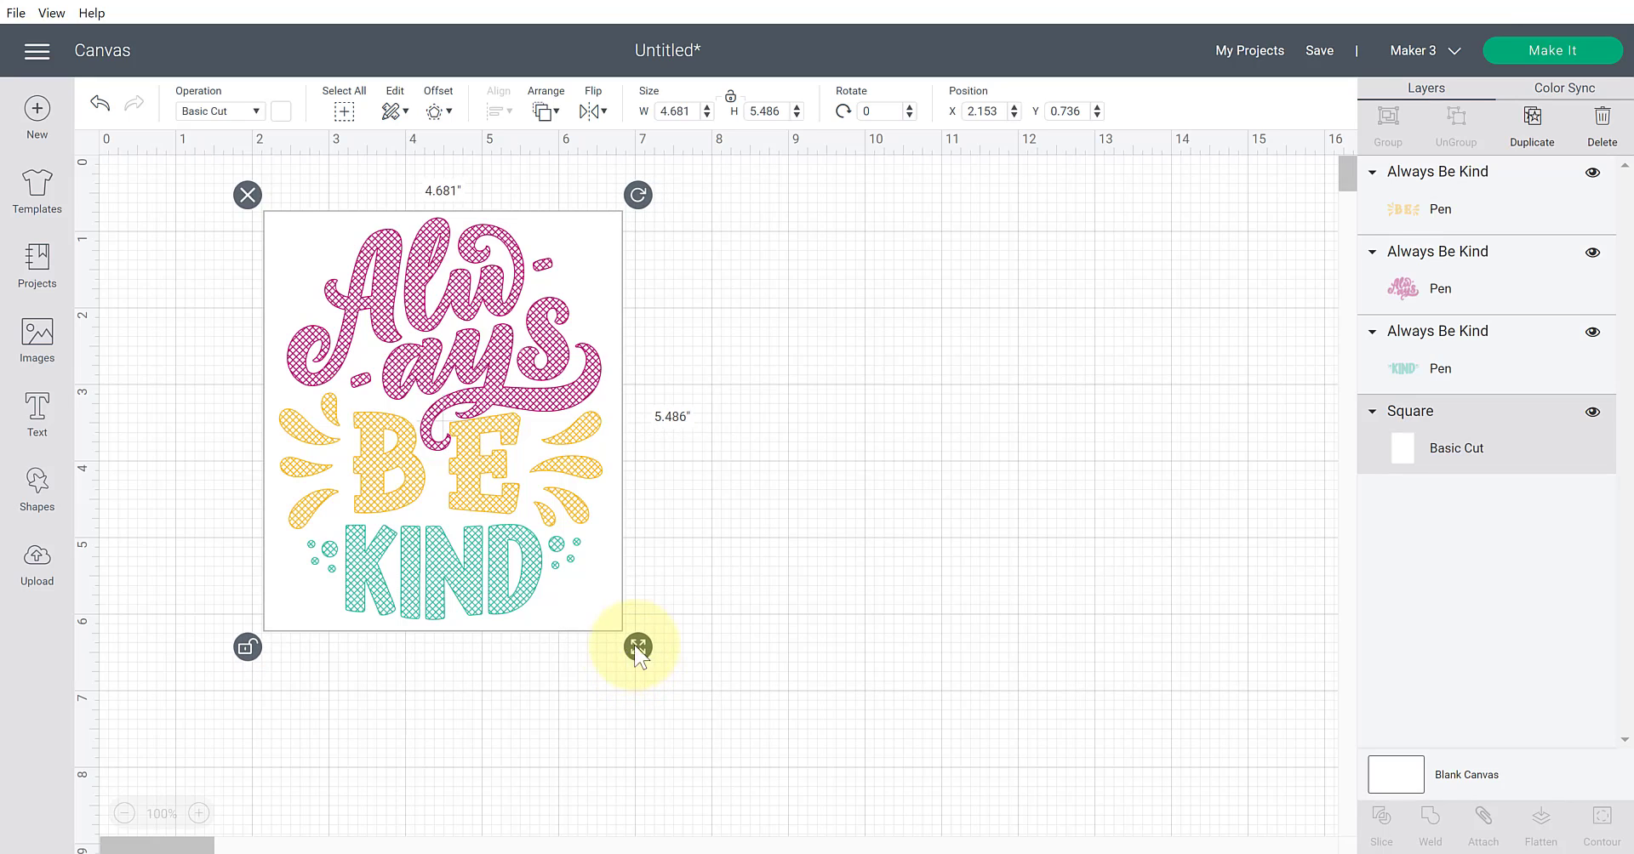
{"action": "left_click", "coordinate": [742, 539]}
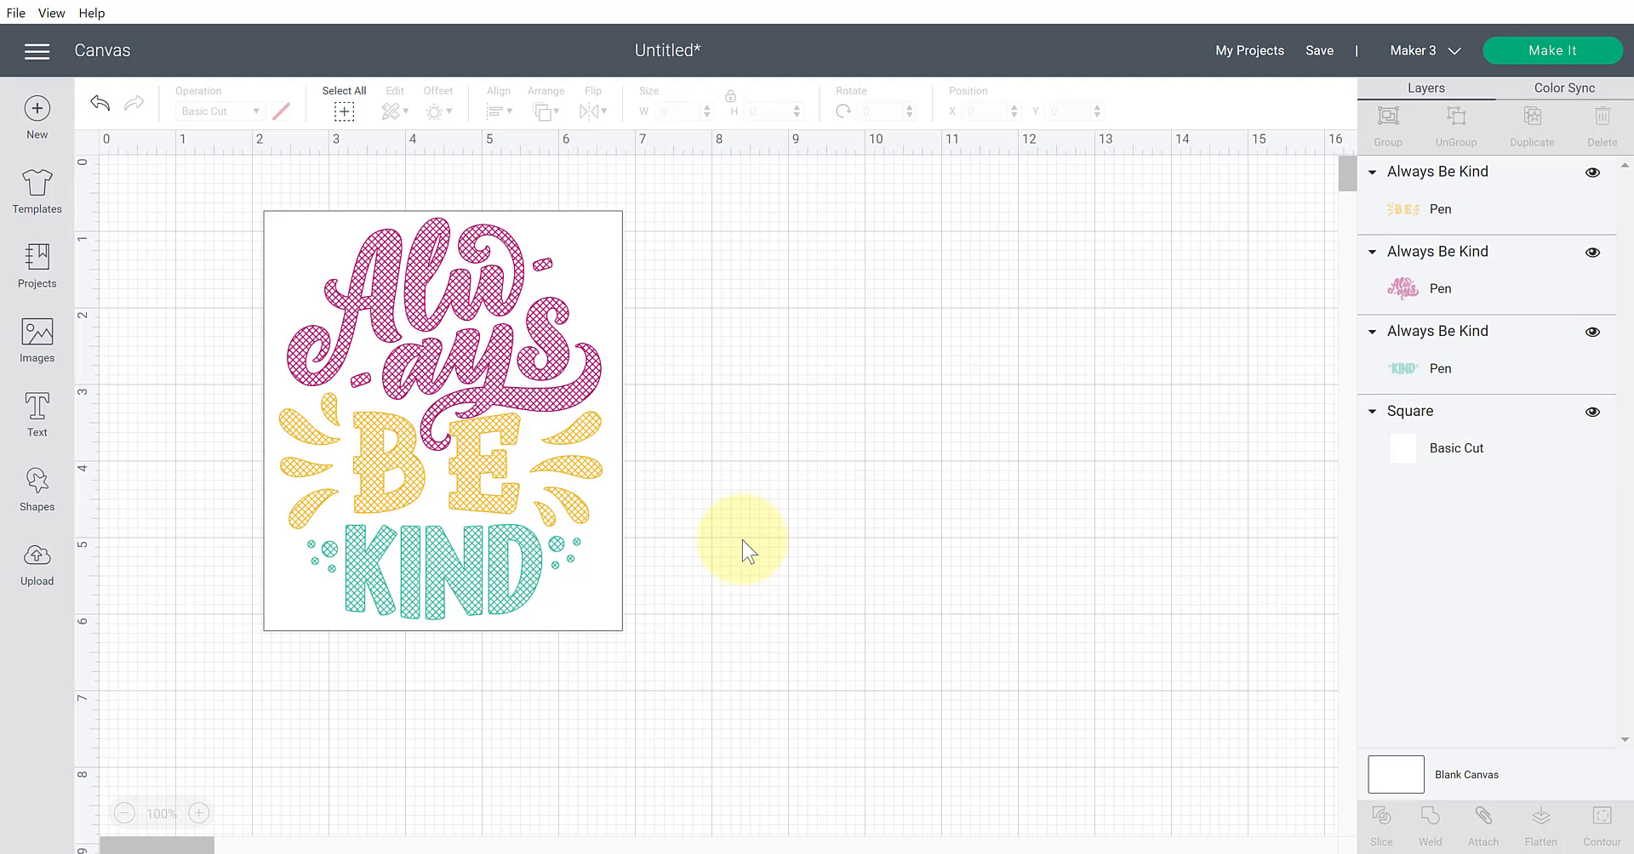
- Attach the three "Always Be Kind" pen layers to each other, leaving the white rectangle out
{"action": "left_click", "coordinate": [1457, 197]}
{"action": "left_click", "coordinate": [1493, 257], "text": "shift"}
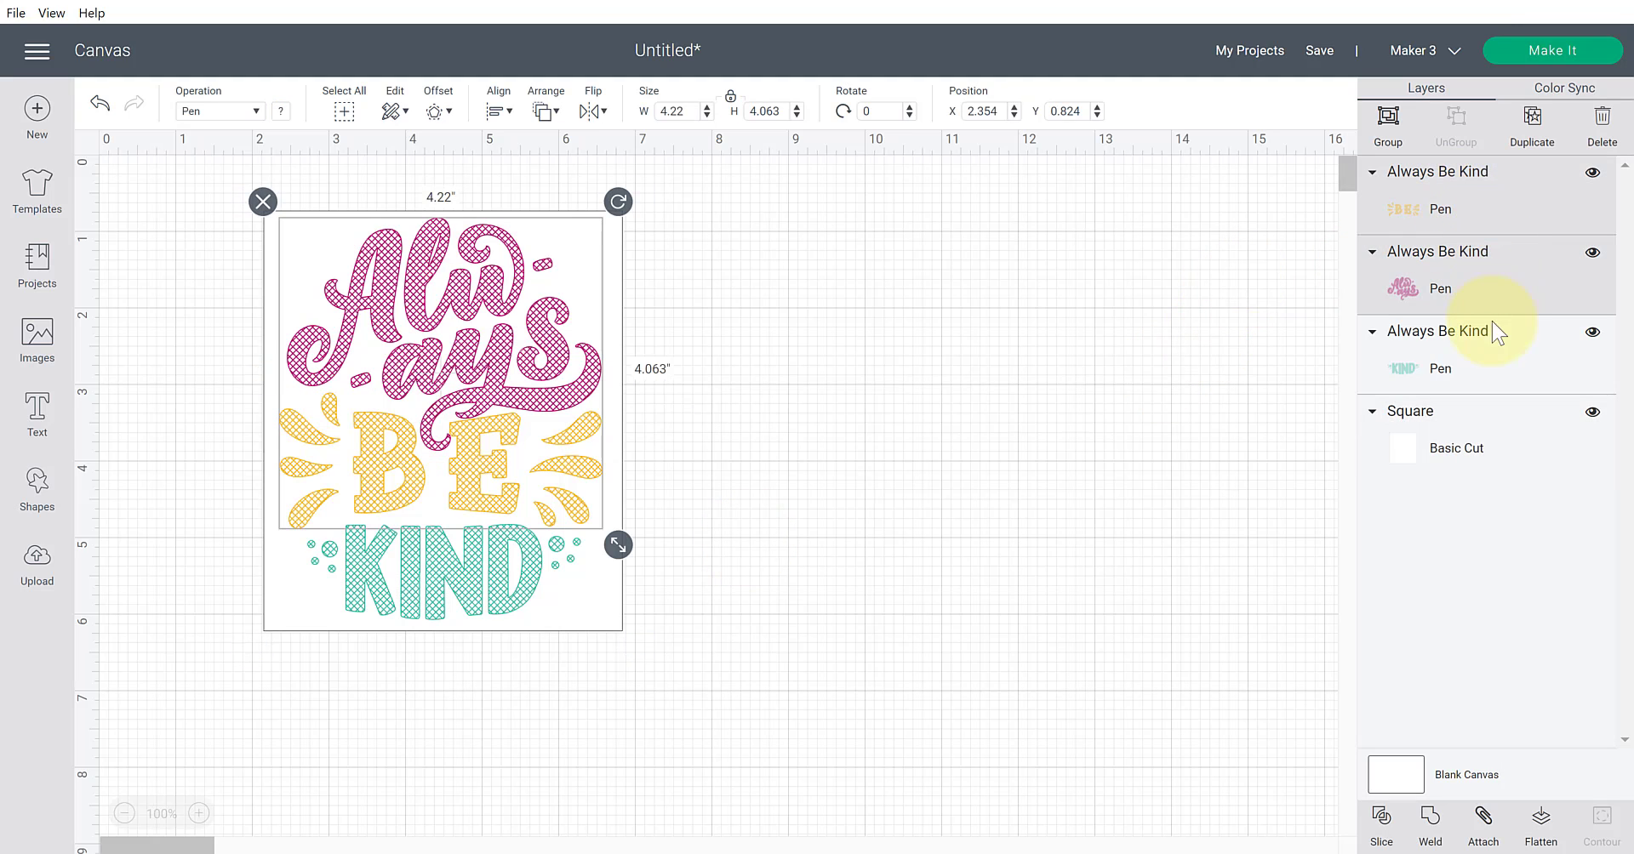
{"action": "left_click", "coordinate": [1492, 352], "text": "shift"}
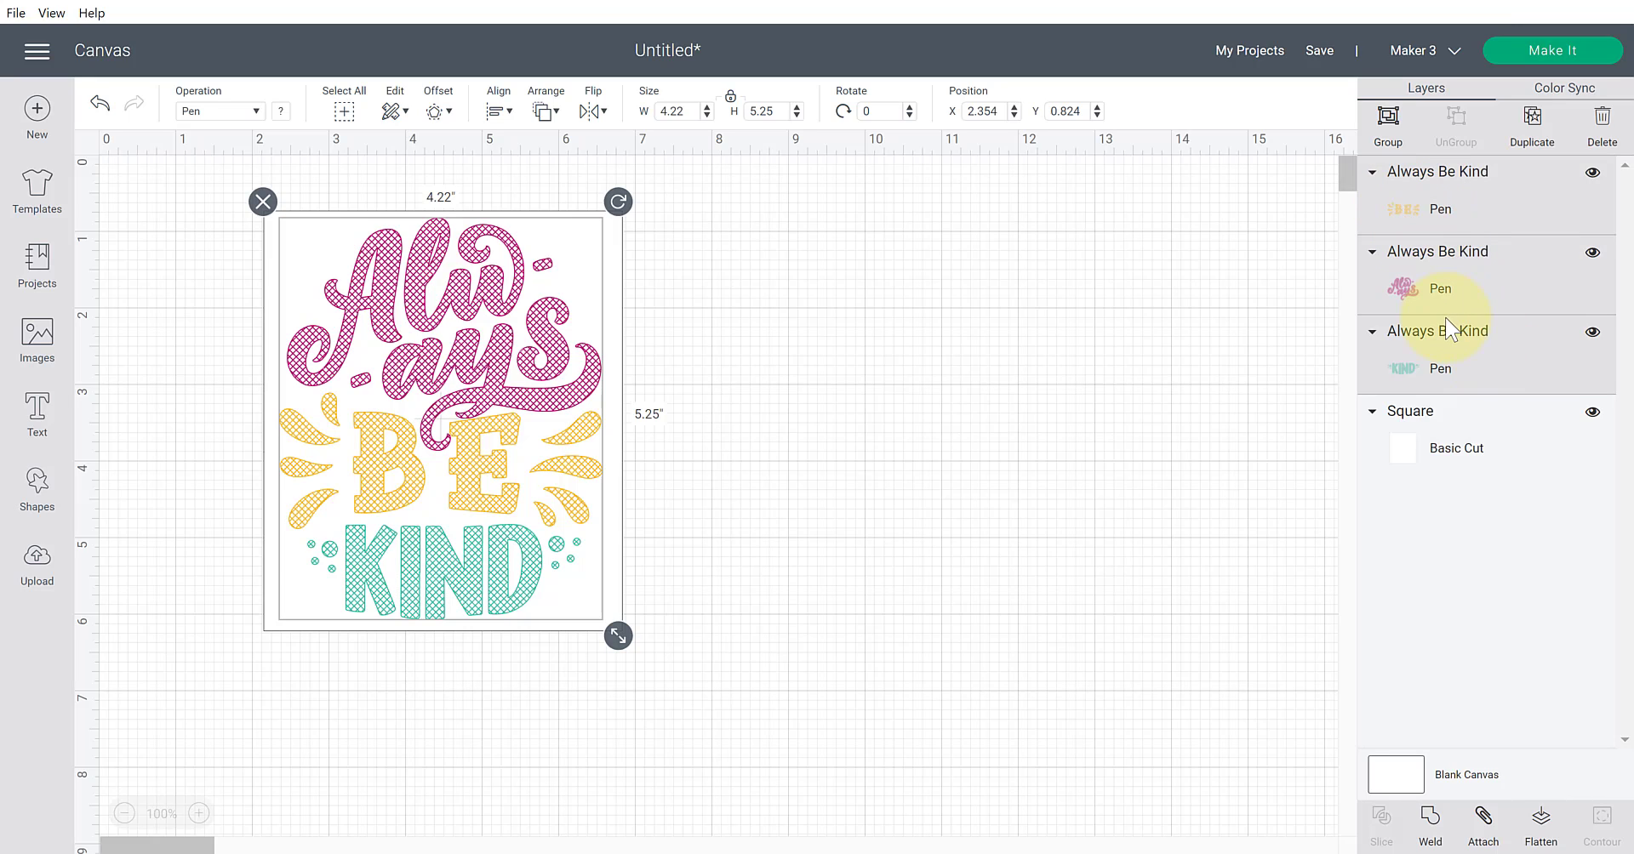
{"action": "left_click", "coordinate": [1483, 824]}
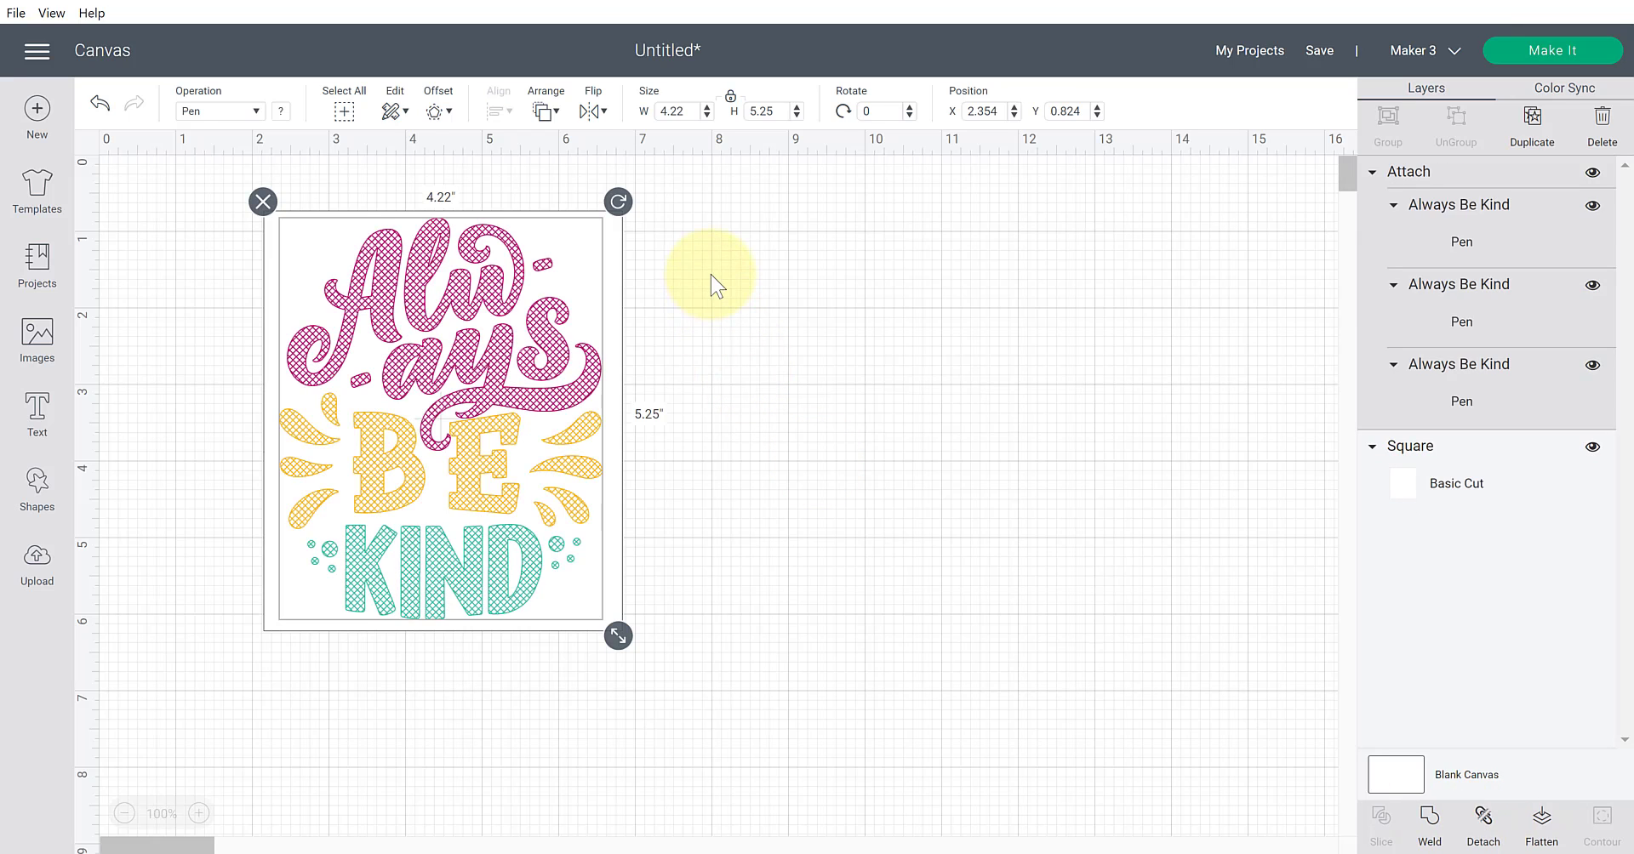
- Center the attached lettering on the white rectangle and attach the two together
{"action": "left_click_drag", "start_coordinate": [711, 274], "coordinate": [423, 476]}
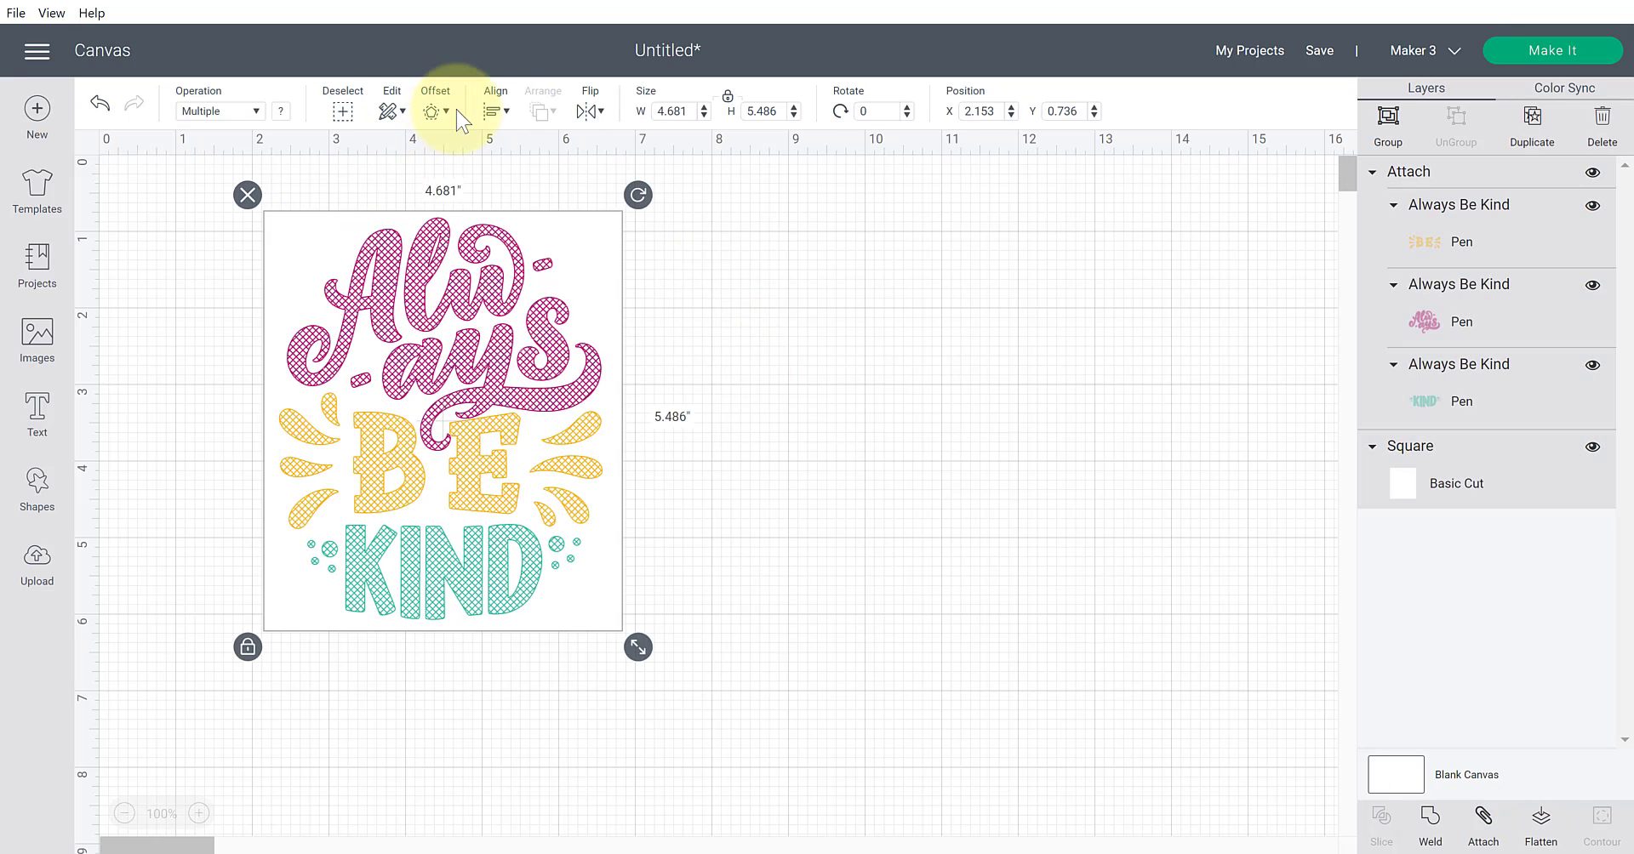
{"action": "left_click", "coordinate": [495, 109]}
{"action": "left_click", "coordinate": [545, 335]}
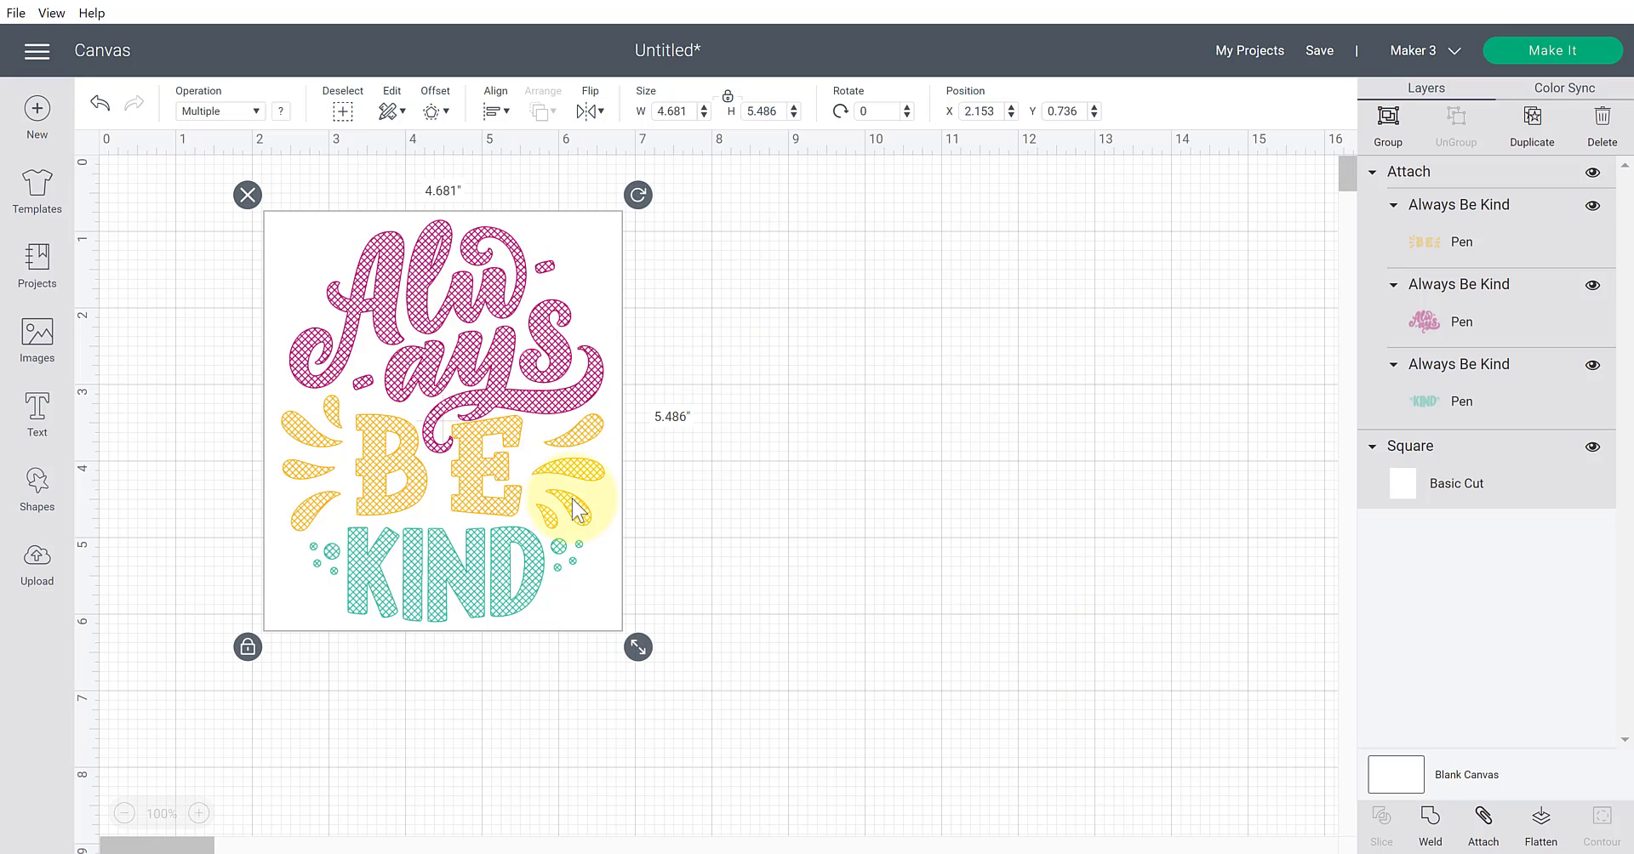
{"action": "left_click", "coordinate": [1476, 818]}
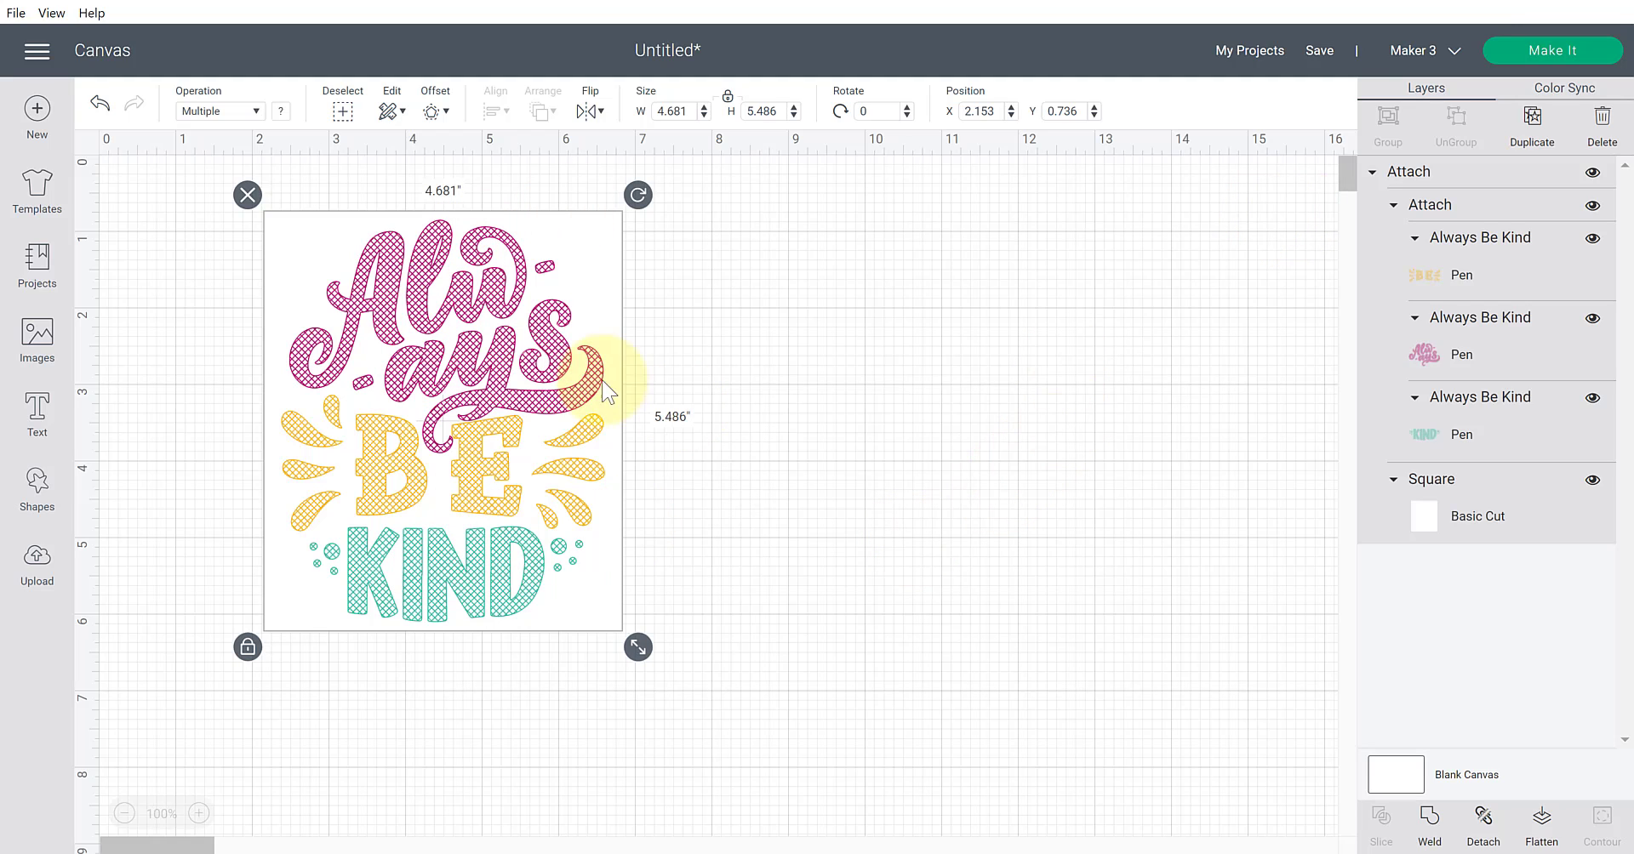
- Send the project to be made, with all materials loaded on a mat
{"action": "left_click", "coordinate": [1539, 53]}
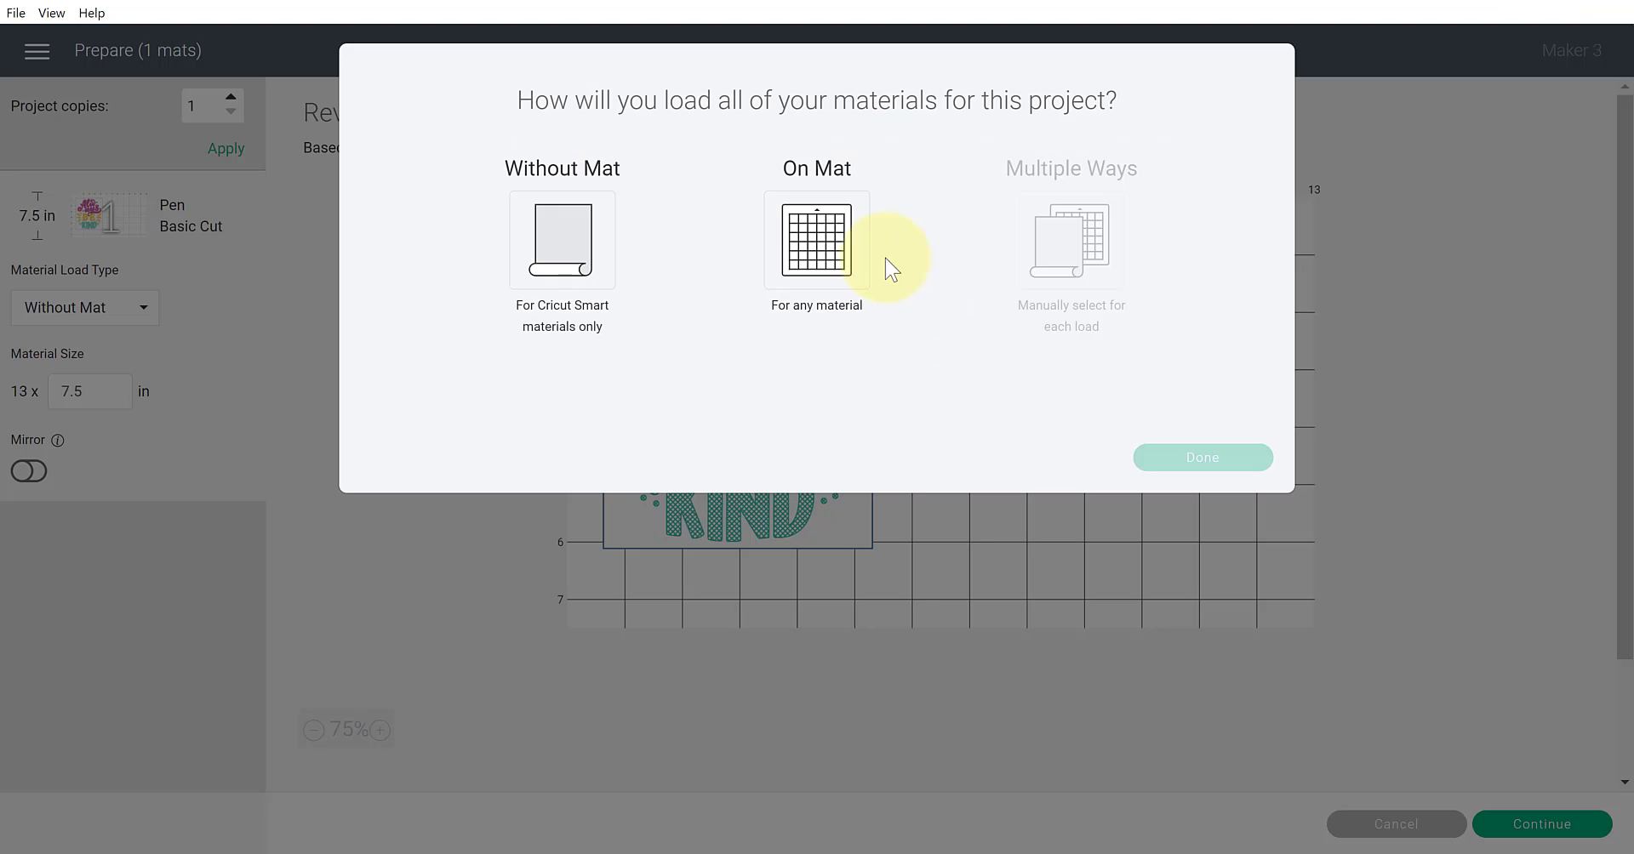
{"action": "left_click", "coordinate": [846, 243]}
{"action": "left_click", "coordinate": [1162, 464]}
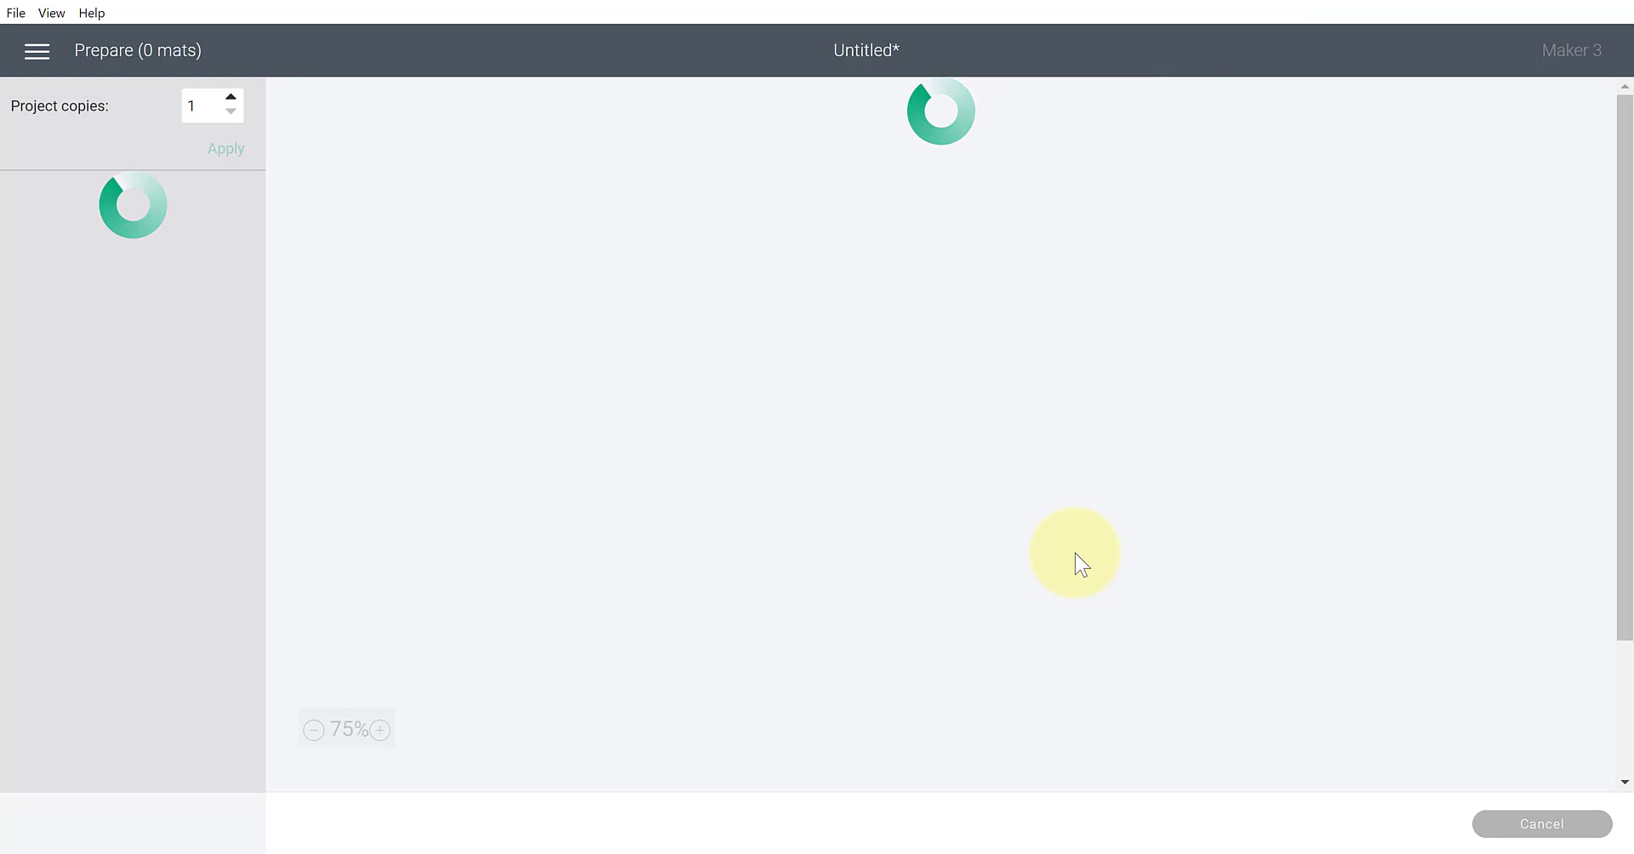